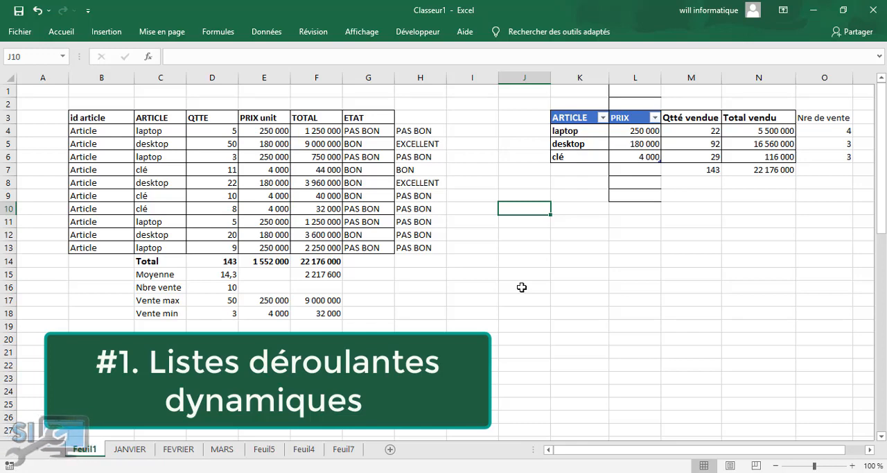
# Add list data validation to cell J14, using the article names in K4:K6 as the source
pyautogui.click(523, 286)
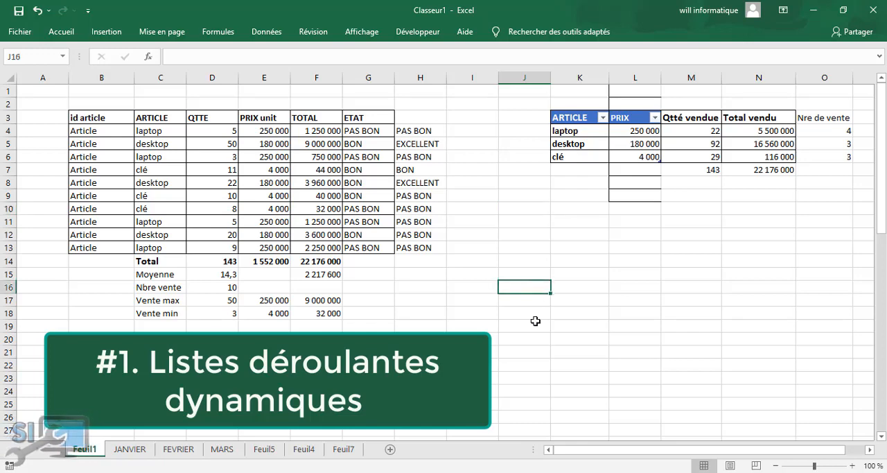
pyautogui.click(526, 270)
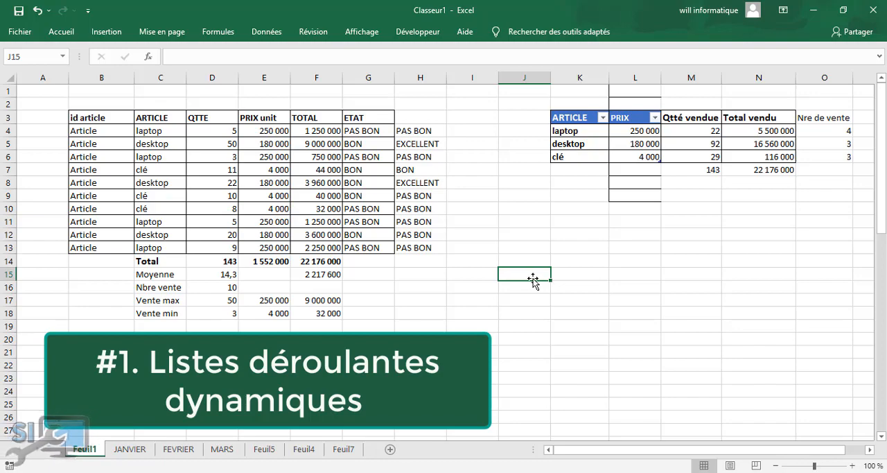
pyautogui.click(527, 258)
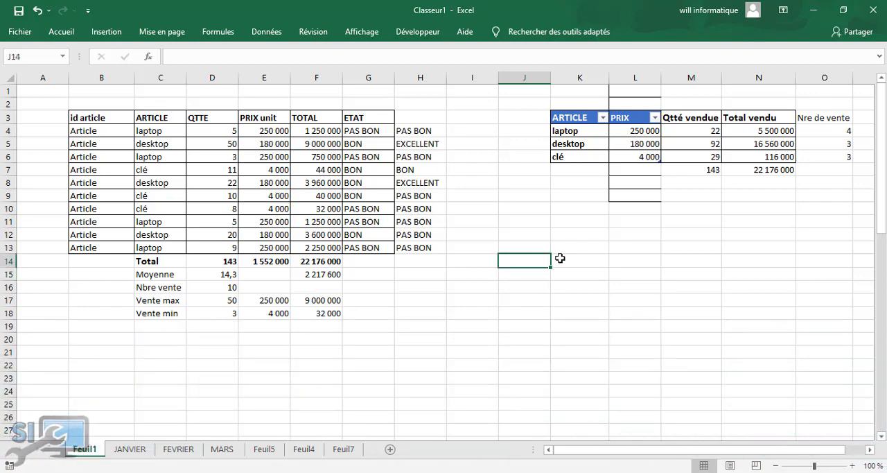
pyautogui.click(267, 31)
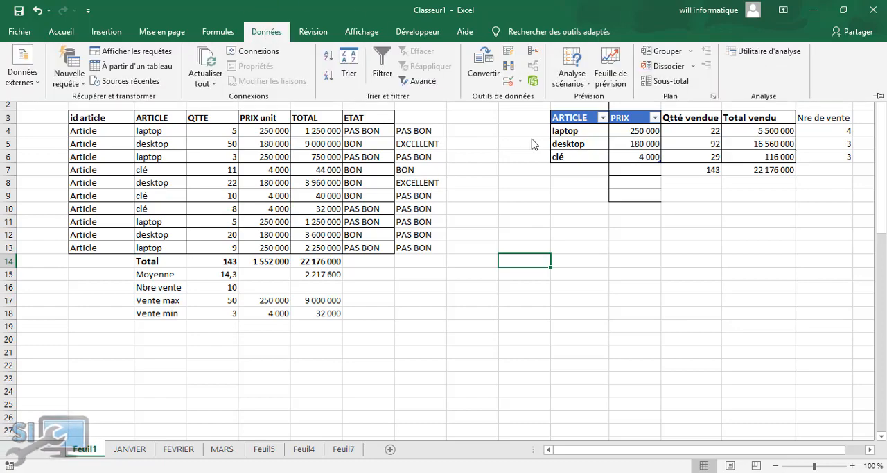
pyautogui.click(508, 80)
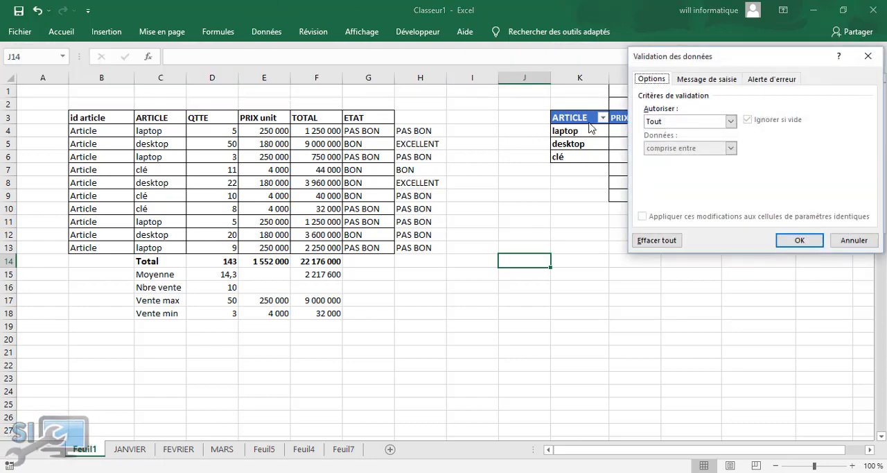
pyautogui.click(729, 122)
pyautogui.click(681, 161)
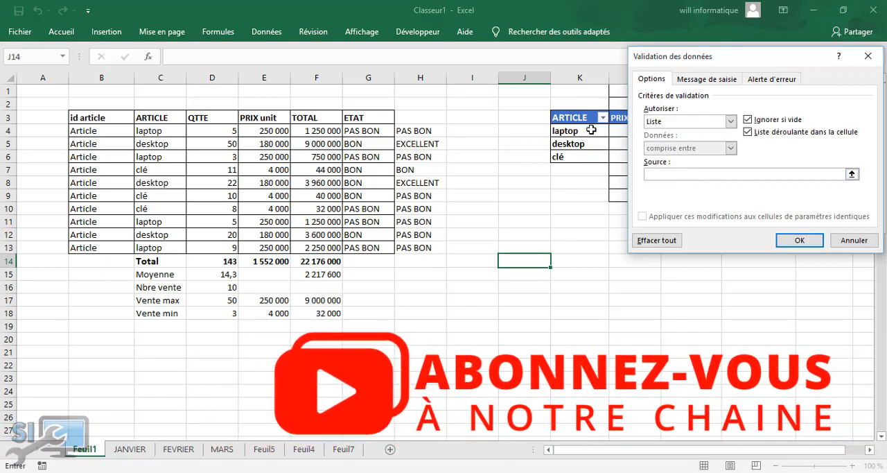
pyautogui.moveTo(587, 130); pyautogui.dragTo(589, 161)
pyautogui.click(746, 239)
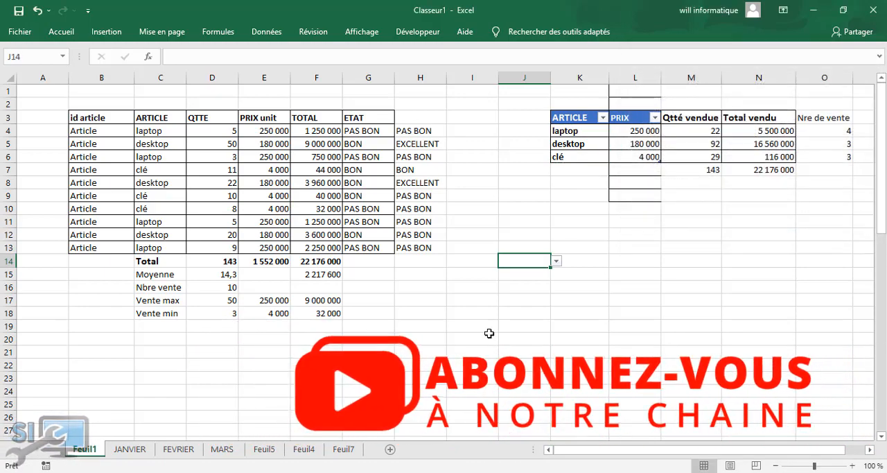
# Choose laptop from the drop-down list in cell J14
pyautogui.click(557, 261)
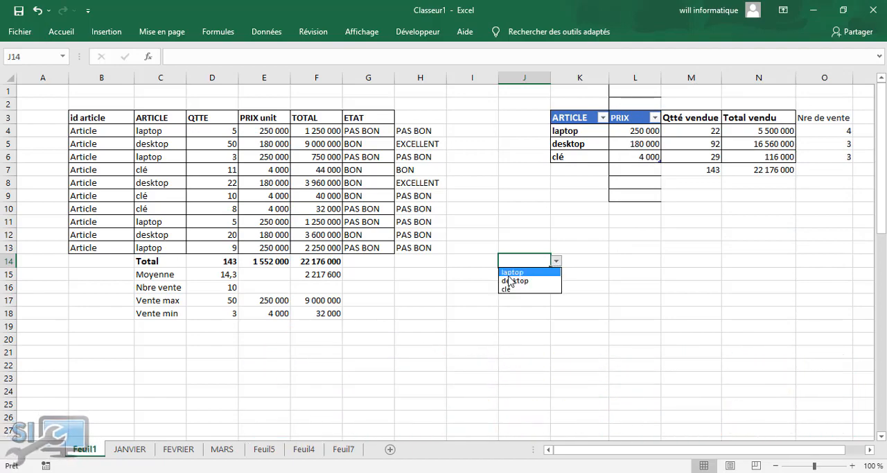
pyautogui.click(516, 273)
pyautogui.moveTo(557, 325); pyautogui.dragTo(547, 325)
pyautogui.click(629, 261)
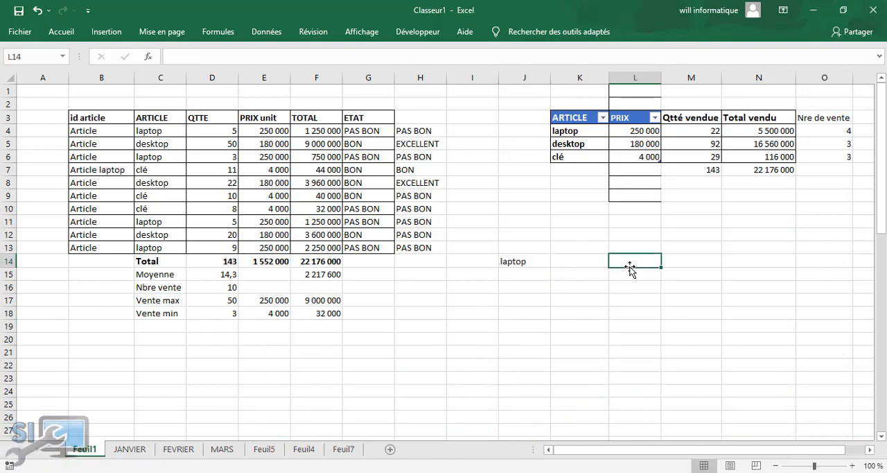
pyautogui.click(525, 260)
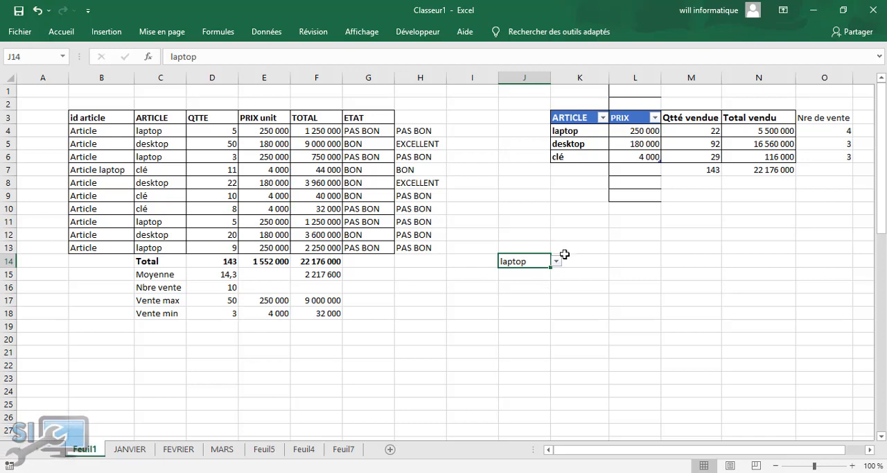
pyautogui.click(509, 285)
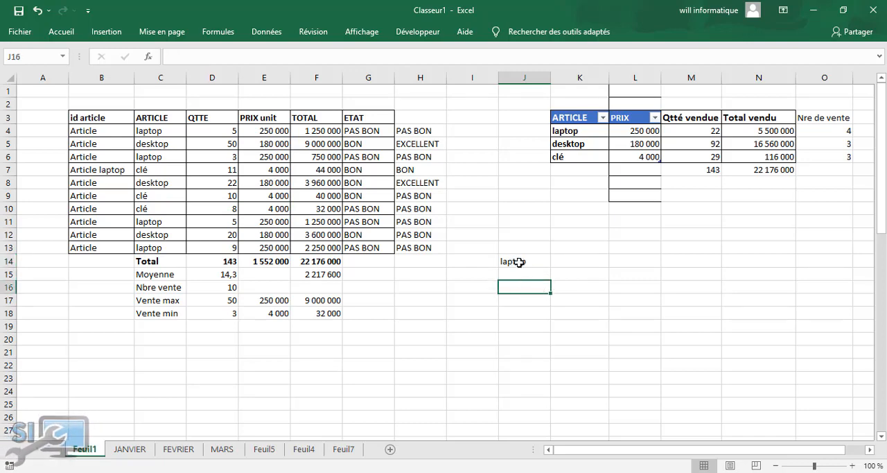
pyautogui.click(519, 261)
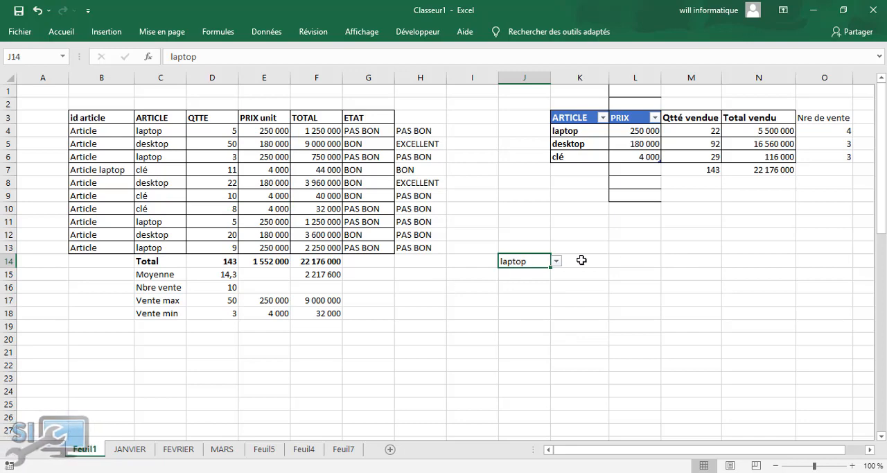
# Enter the category headers laptop, desktop and clé in cells M14, N14 and O14
pyautogui.click(705, 263)
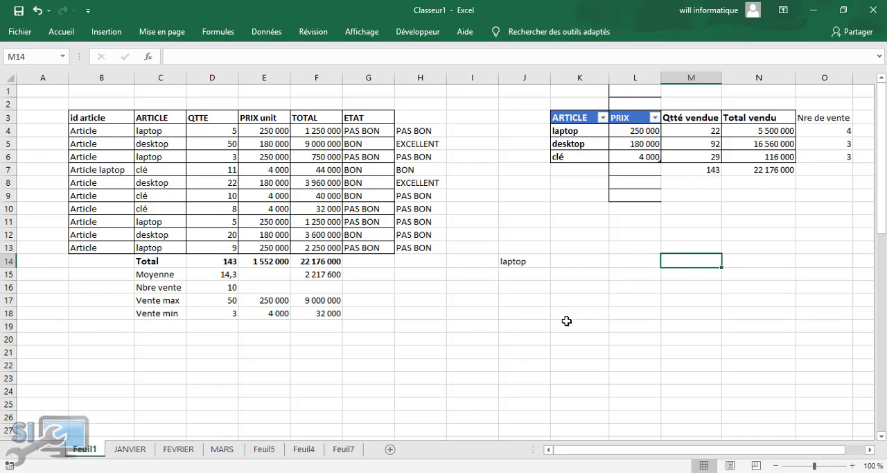
pyautogui.write('laptop')
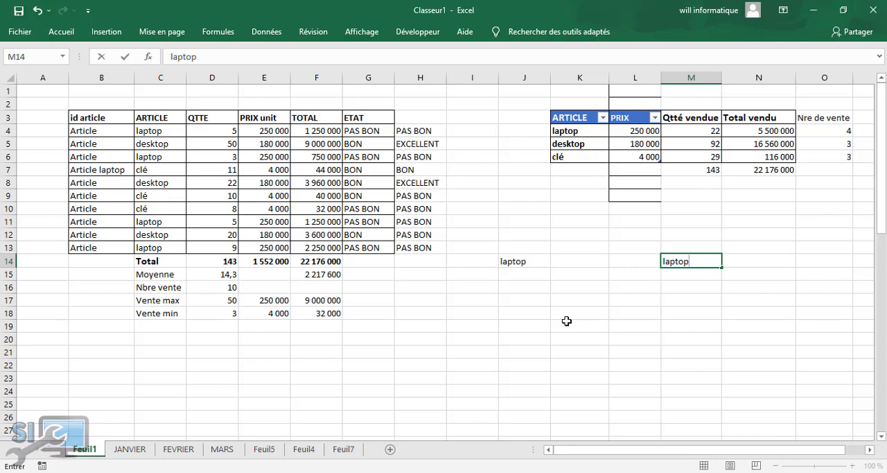
pyautogui.press('Tab')
pyautogui.write('de')
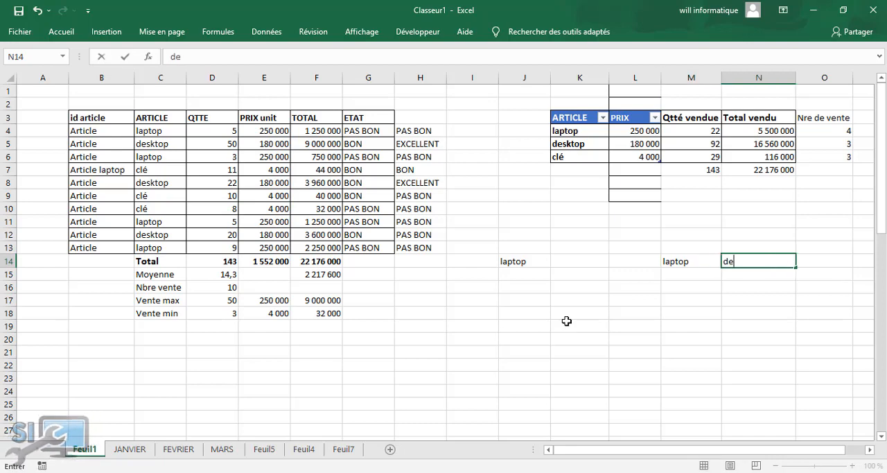
pyautogui.write('sktop')
pyautogui.press('Tab')
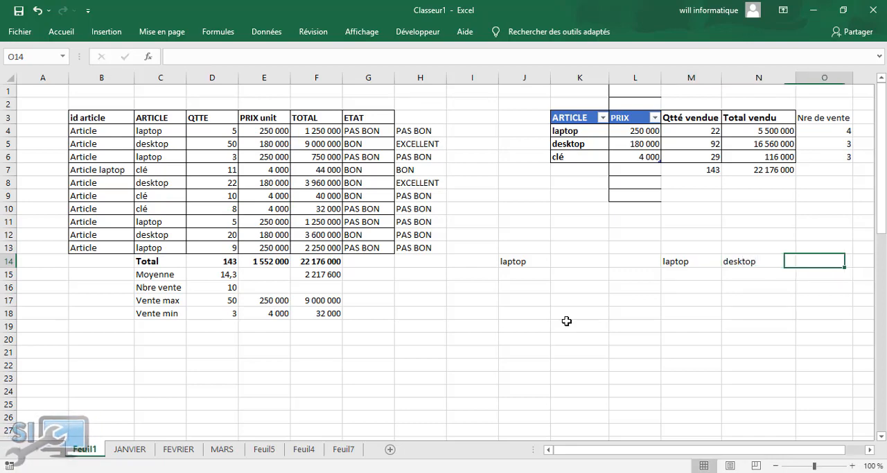
pyautogui.write('cl')
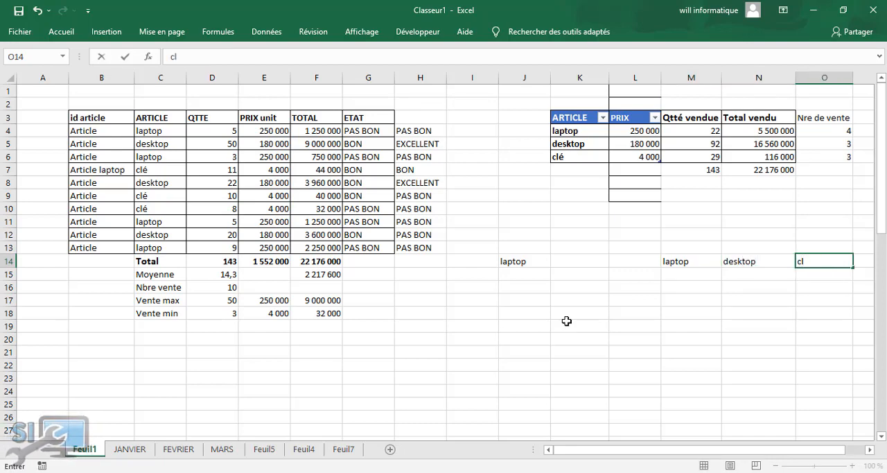
pyautogui.write('é')
# List Mac book pro and Lenovo thinkpad under the laptop header, in cells M15 and M16
pyautogui.click(705, 275)
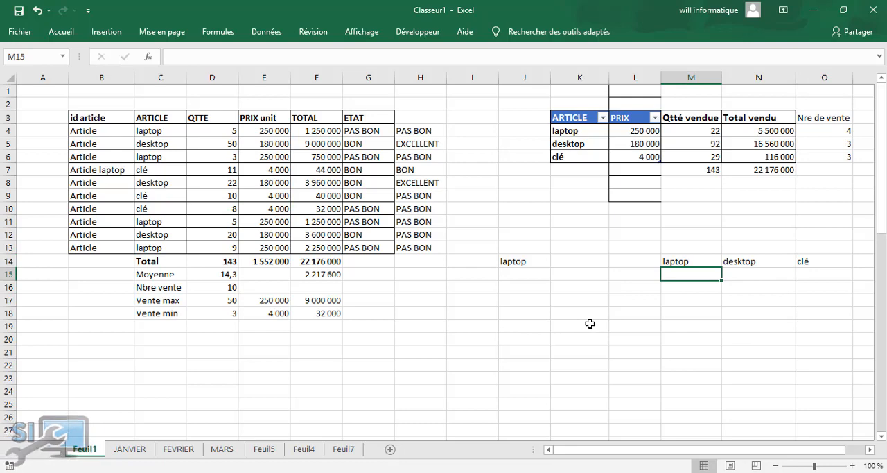
pyautogui.write('M')
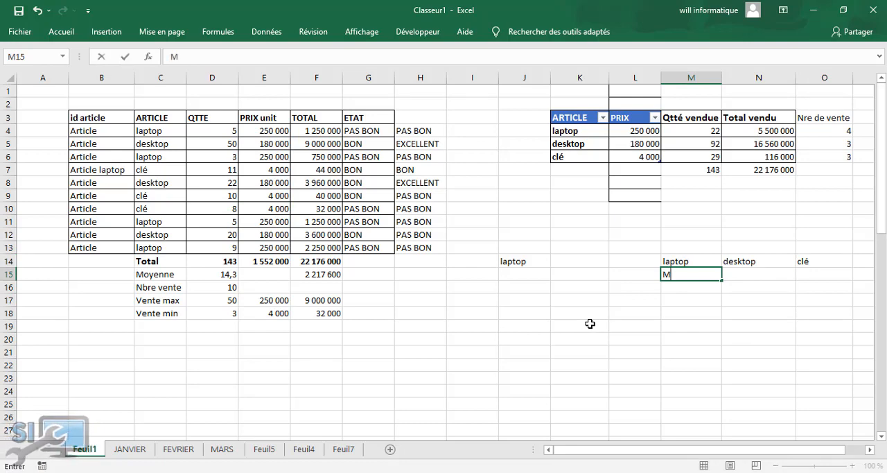
pyautogui.write('ac book pt')
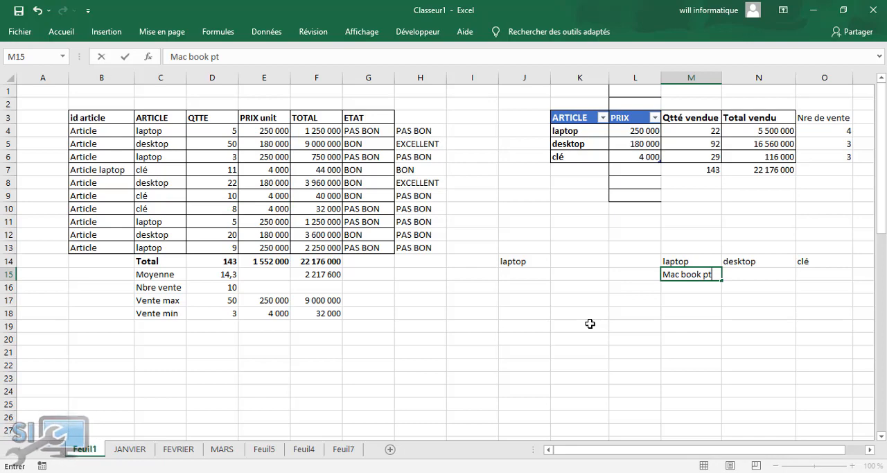
pyautogui.press('BackSpace')
pyautogui.write('ro')
pyautogui.press('Return')
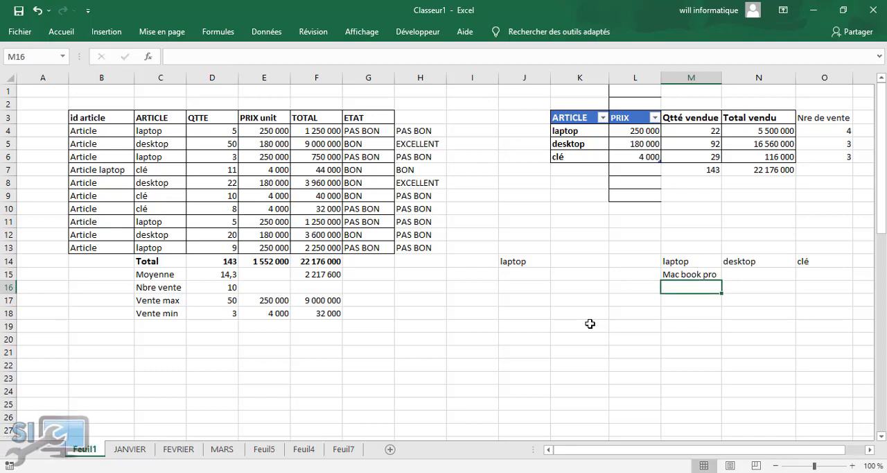
pyautogui.write('Leno')
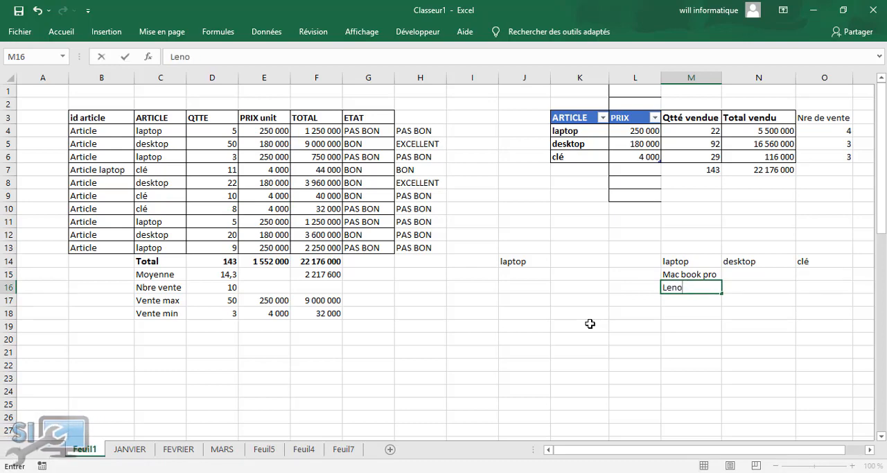
pyautogui.write('vo thinkpad')
pyautogui.press('Return')
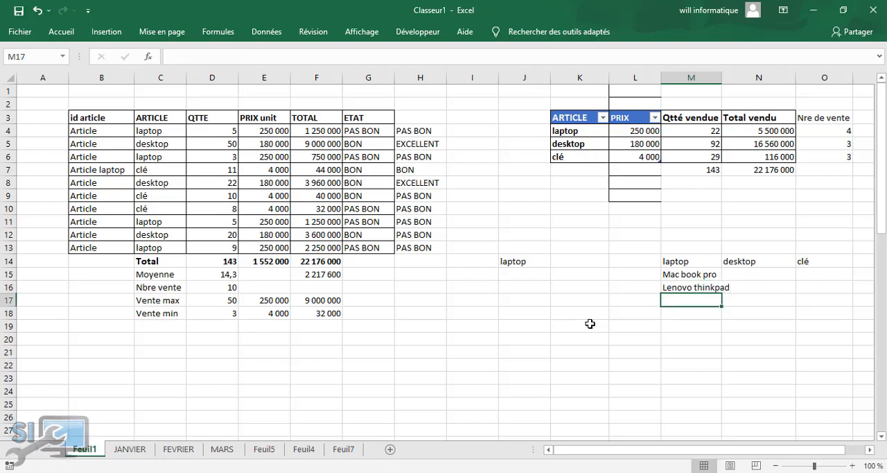
# Complete the laptop list with dell inspiron in M17 and hp compact in M18
pyautogui.write('de')
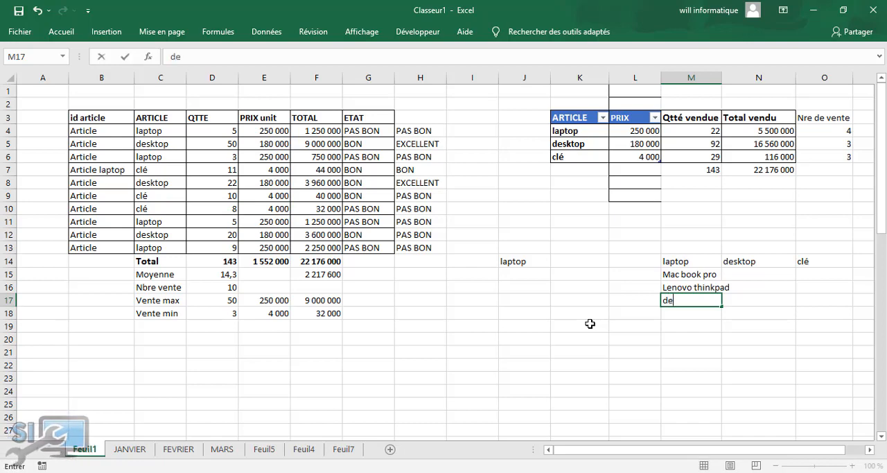
pyautogui.write('ll inspiron')
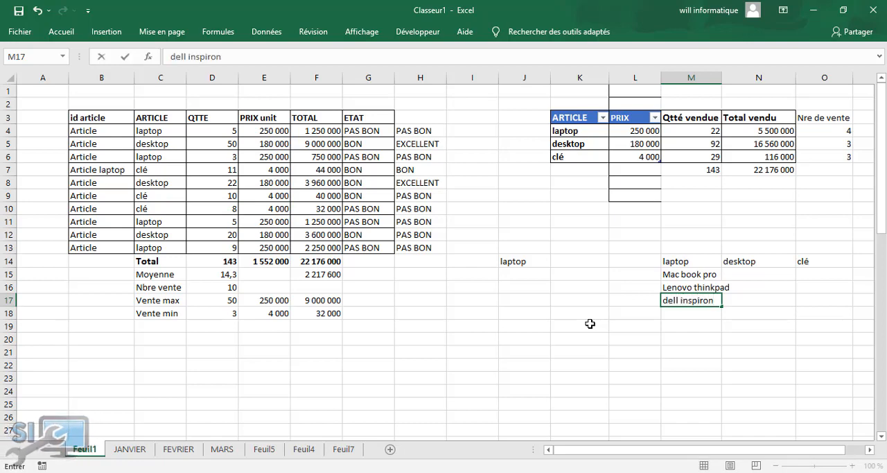
pyautogui.press('Return')
pyautogui.write('h')
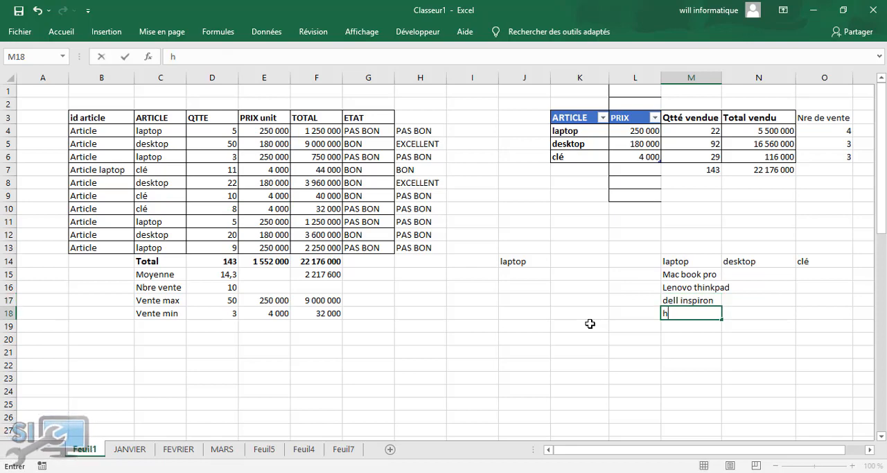
pyautogui.write('p compact')
pyautogui.press('Tab')
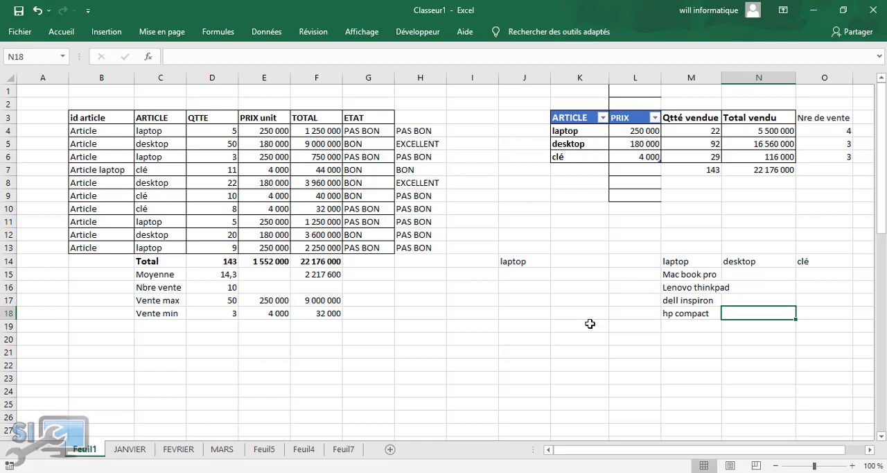
# Enter Tour Dell as the first item under the desktop header, in cell N15
pyautogui.press('Up')
pyautogui.press('Up')
pyautogui.press('Up')
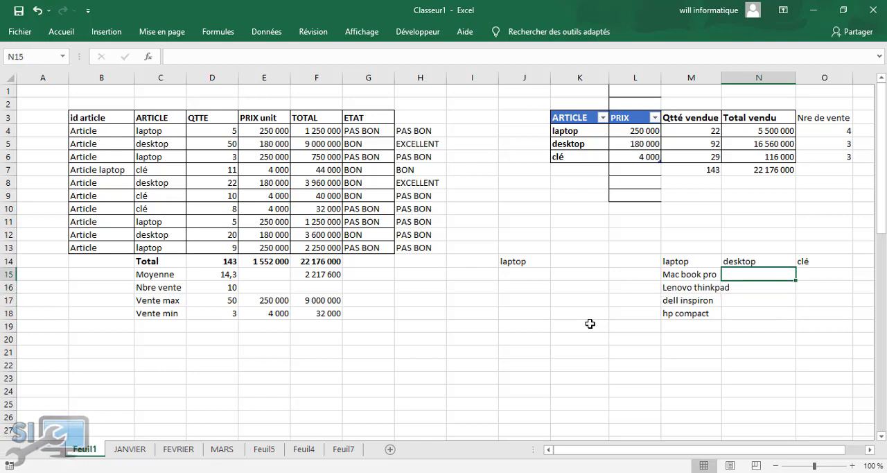
pyautogui.write('Toru')
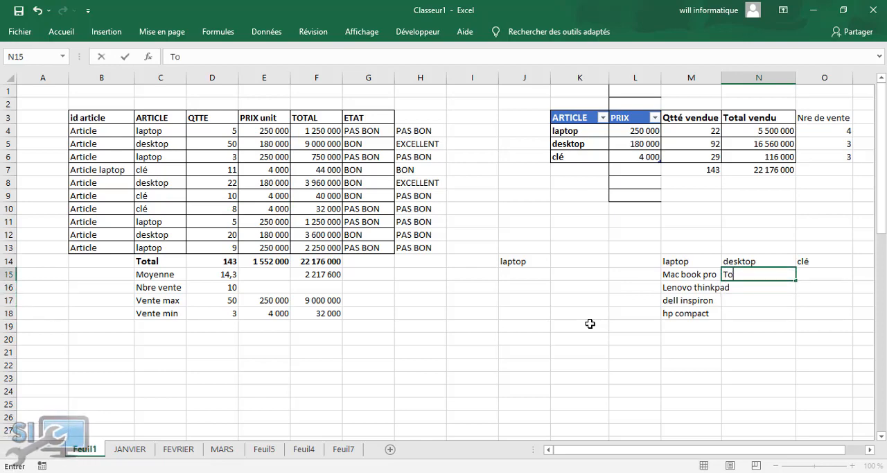
pyautogui.press('BackSpace')
pyautogui.press('BackSpace')
pyautogui.write('ur Dell')
pyautogui.press('Return')
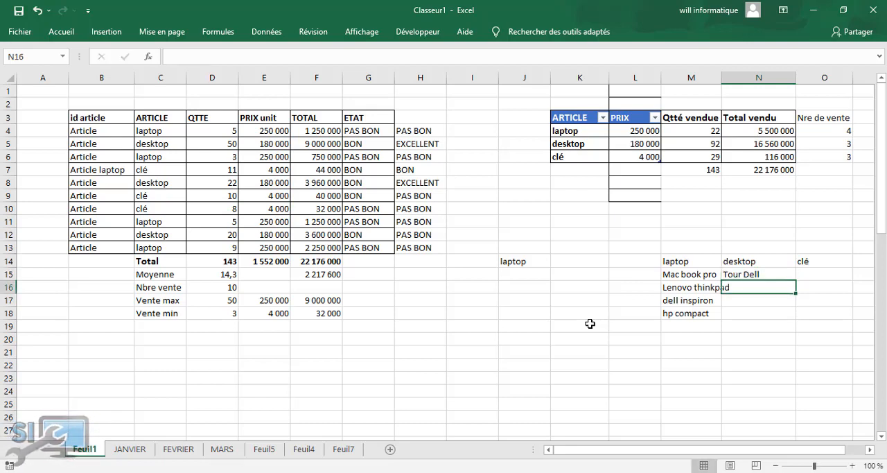
# Complete the desktop list with Tour HP in N16 and Tour Acer in N17
pyautogui.write('Tour HP')
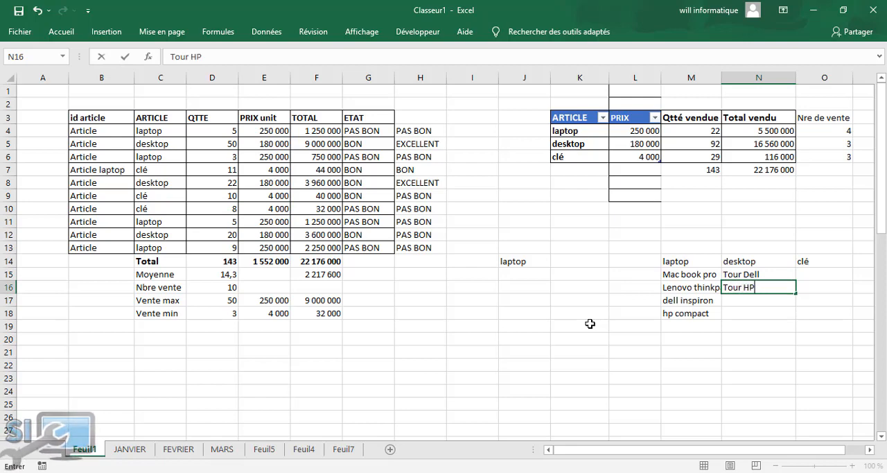
pyautogui.press('Return')
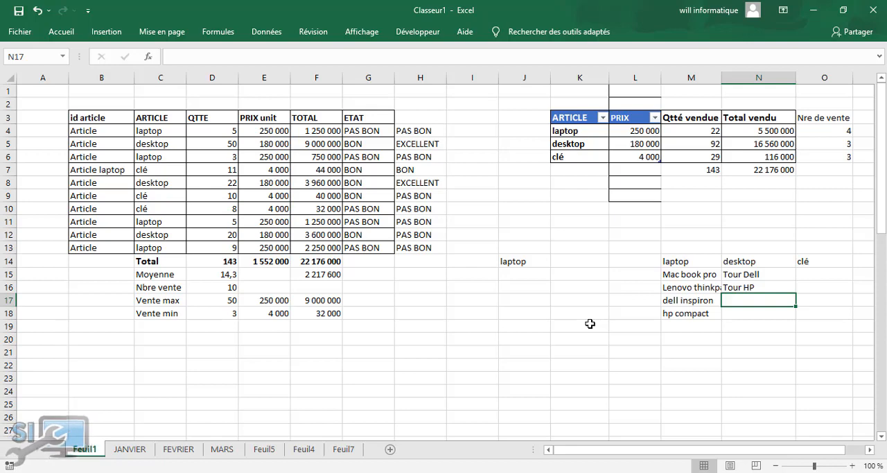
pyautogui.write('Tour ')
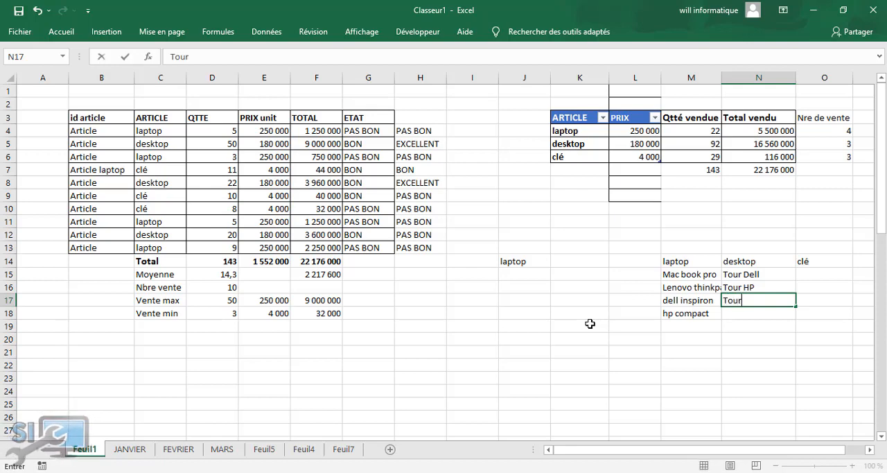
pyautogui.write('Acer')
pyautogui.press('Tab')
# Enter clé 4 Go as the first item under the clé header, in cell O15
pyautogui.press('Up')
pyautogui.press('Up')
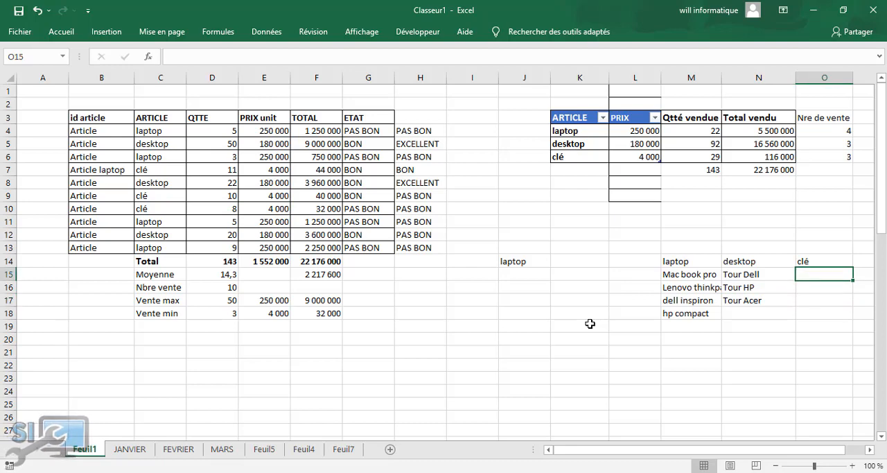
pyautogui.write('clé 4')
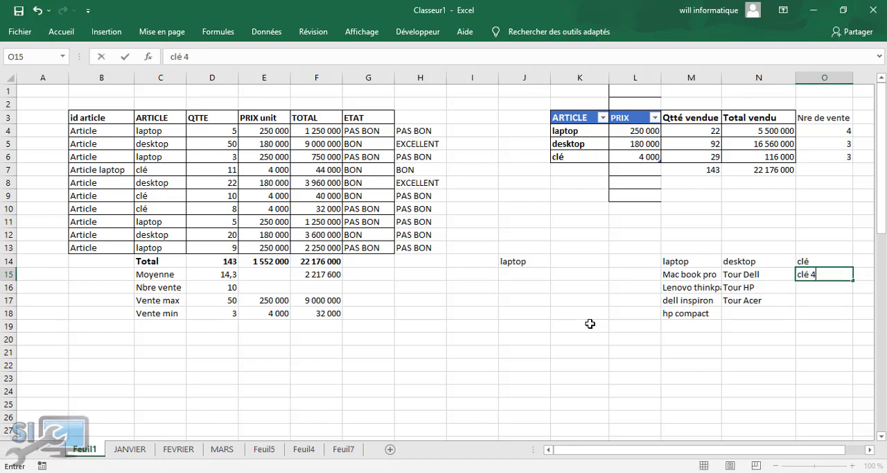
pyautogui.write(' Go')
pyautogui.press('Return')
# Complete the clé list with clé 8 Go in O16 and clé 16 Go in O17
pyautogui.write('clé')
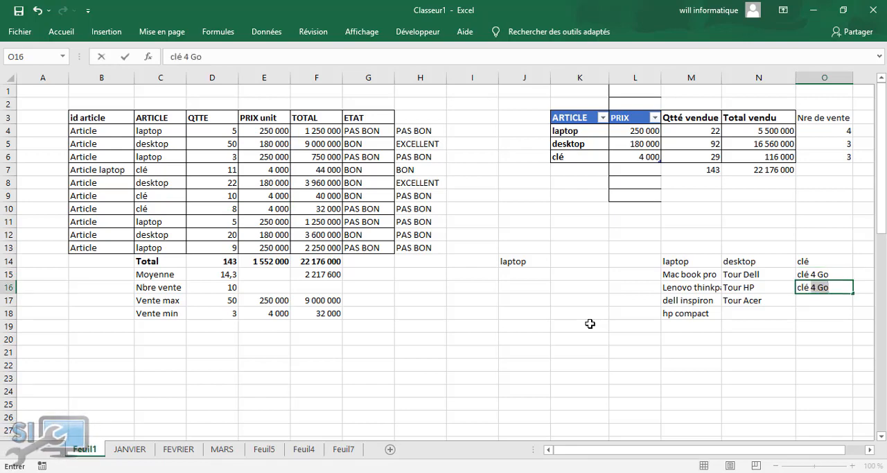
pyautogui.write(' 1')
pyautogui.press('BackSpace')
pyautogui.write('8 Go')
pyautogui.press('Return')
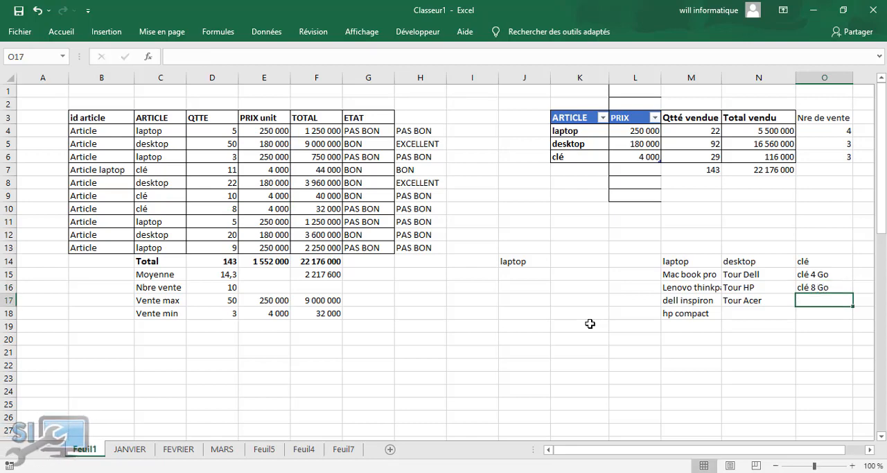
pyautogui.write('clé ')
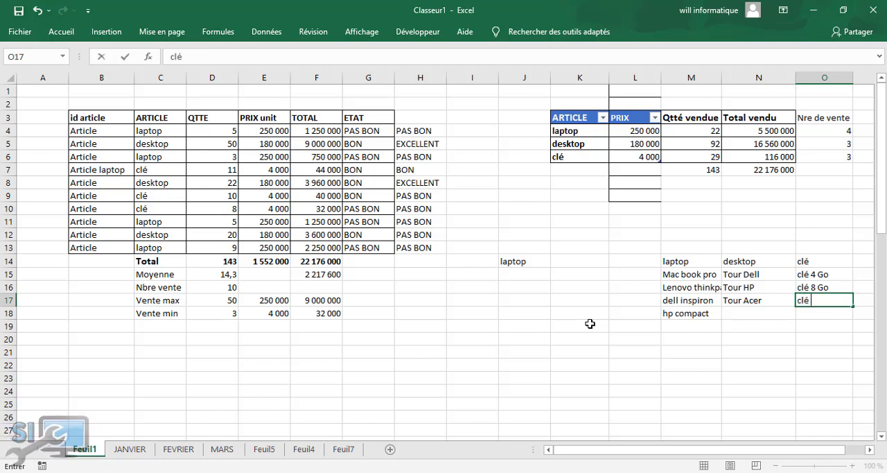
pyautogui.write('16 Go')
pyautogui.click(589, 339)
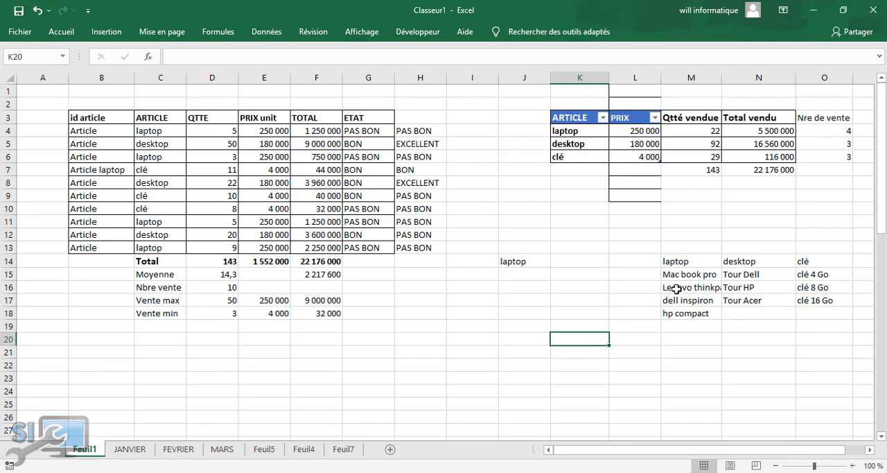
# Fit column M's width to its contents and select the laptop item range M15:M22
pyautogui.doubleClick(722, 77)
pyautogui.moveTo(704, 275); pyautogui.dragTo(688, 313)
pyautogui.click(554, 314)
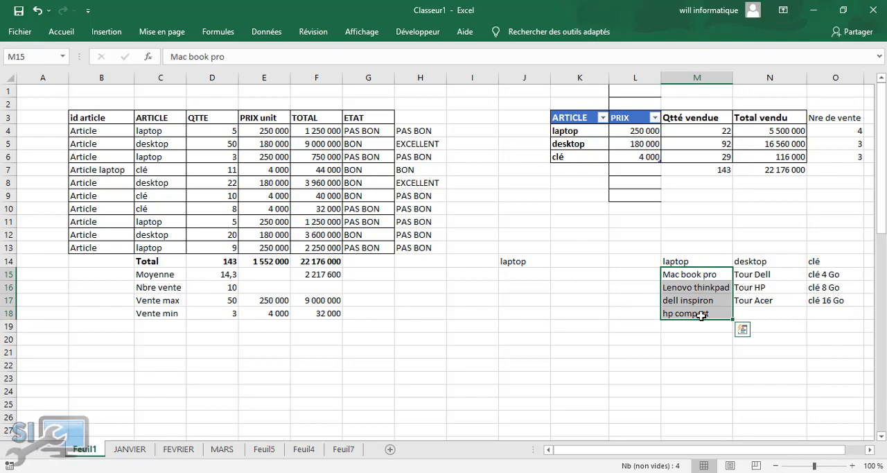
pyautogui.moveTo(705, 268); pyautogui.dragTo(705, 283)
pyautogui.moveTo(690, 364); pyautogui.dragTo(690, 364)
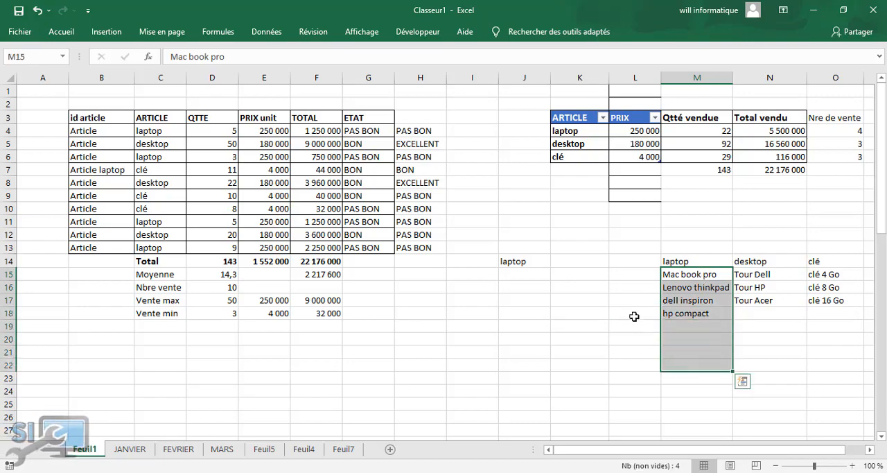
# Delete the existing defined name laptop from the workbook's name manager
pyautogui.click(218, 32)
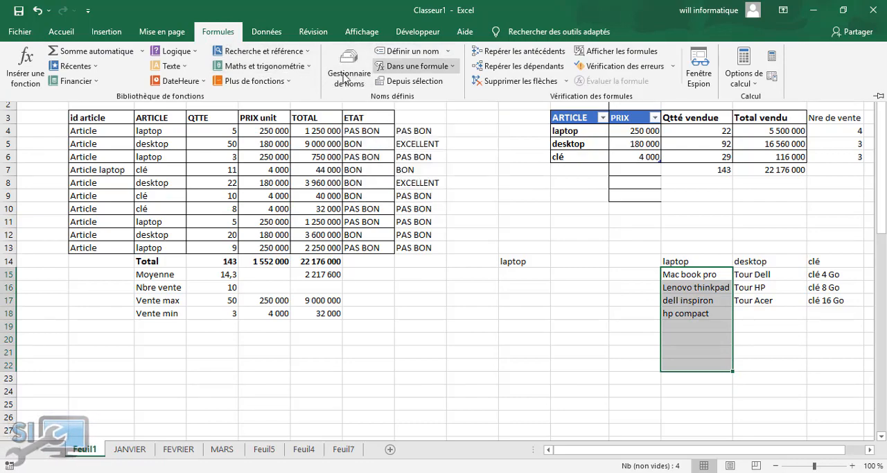
pyautogui.click(352, 72)
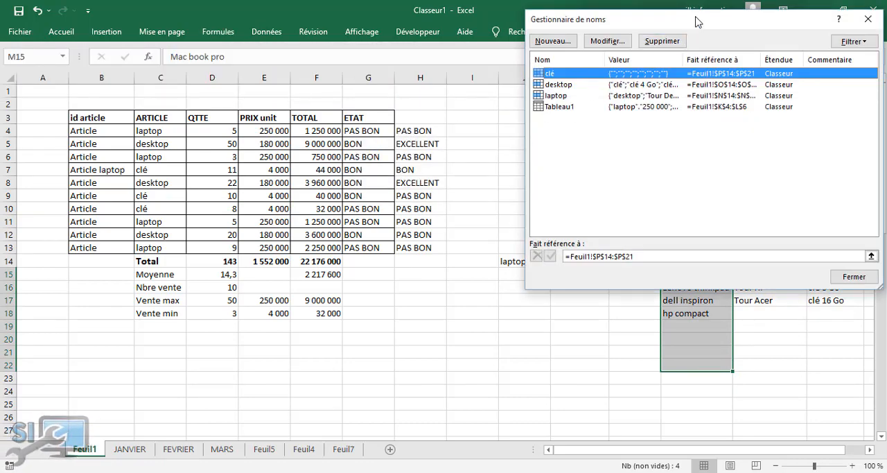
pyautogui.moveTo(696, 19); pyautogui.dragTo(282, 12)
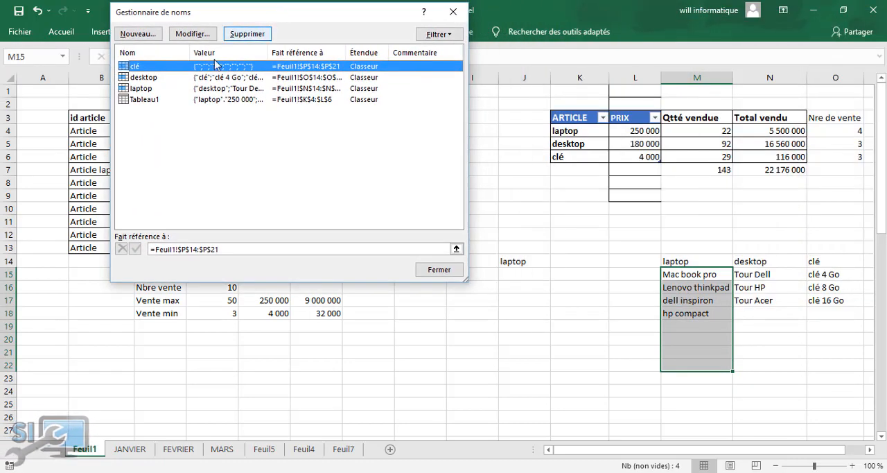
pyautogui.click(147, 88)
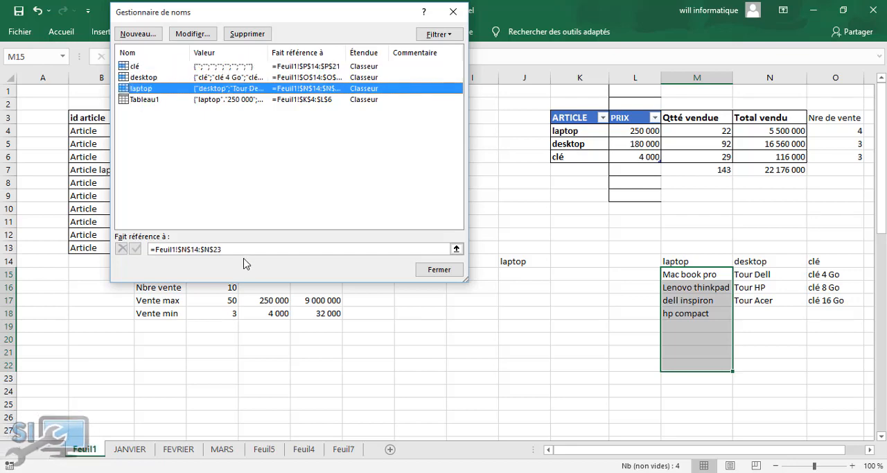
pyautogui.click(247, 33)
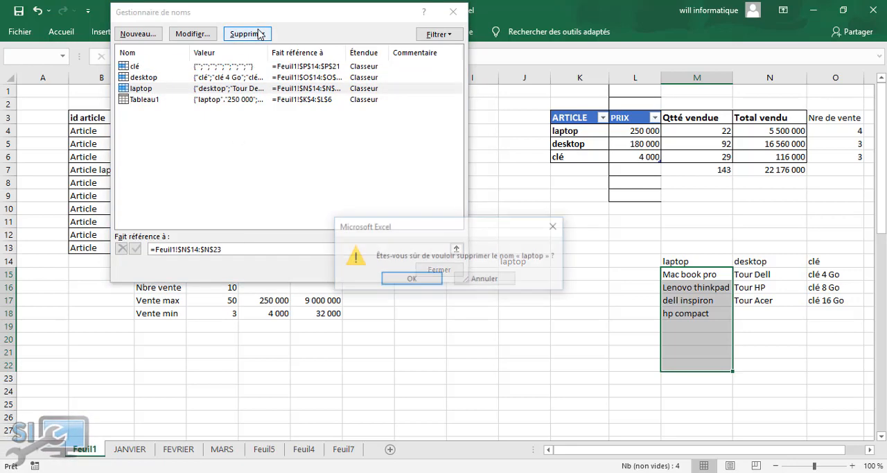
pyautogui.click(410, 279)
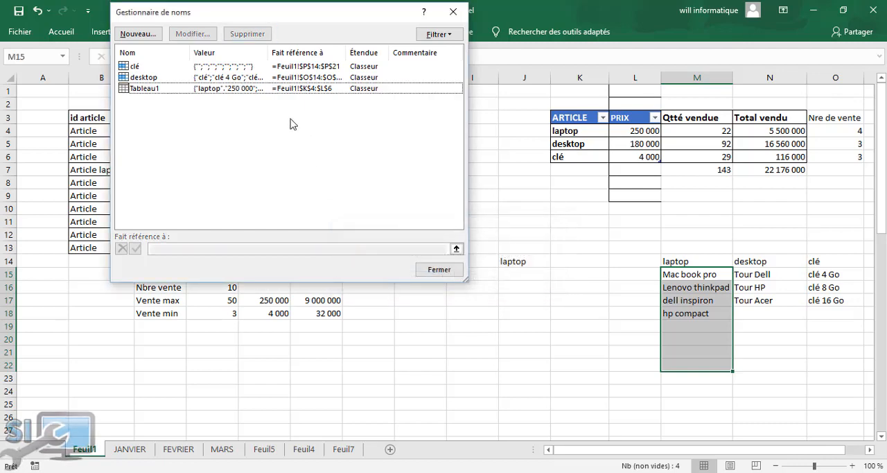
# Delete the existing defined names desktop and clé, and close the name manager
pyautogui.click(155, 77)
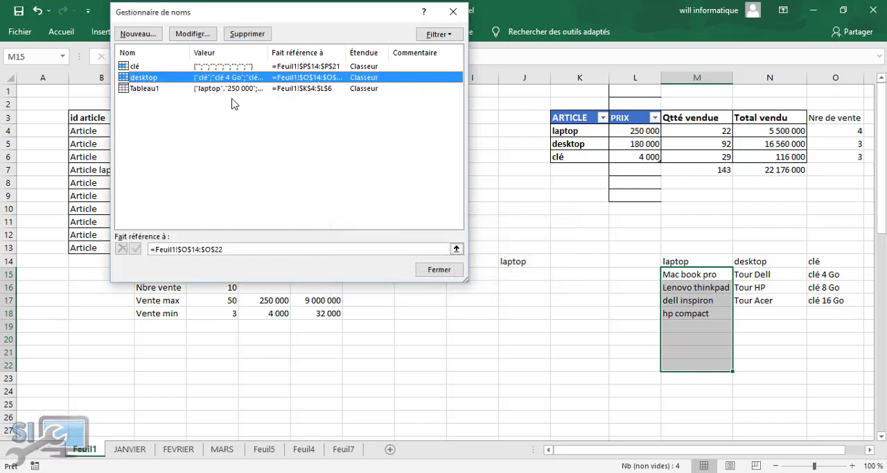
pyautogui.keyDown('ctrl'); pyautogui.click(198, 67); pyautogui.keyUp('ctrl')
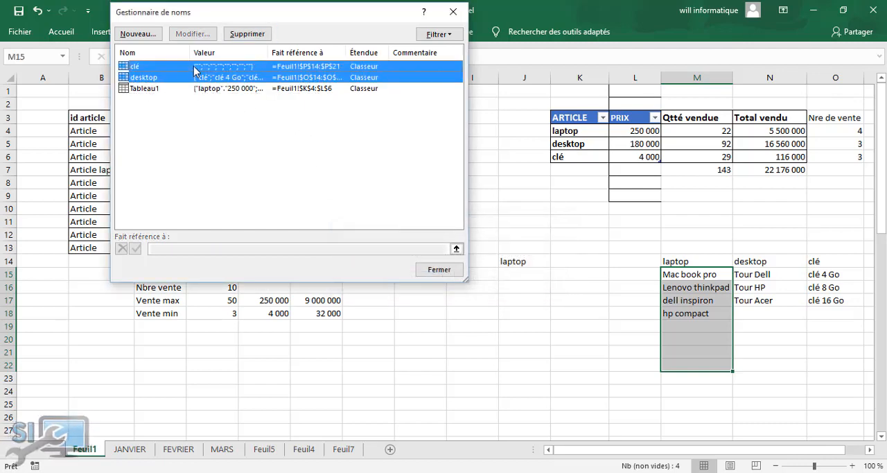
pyautogui.click(246, 34)
pyautogui.click(426, 279)
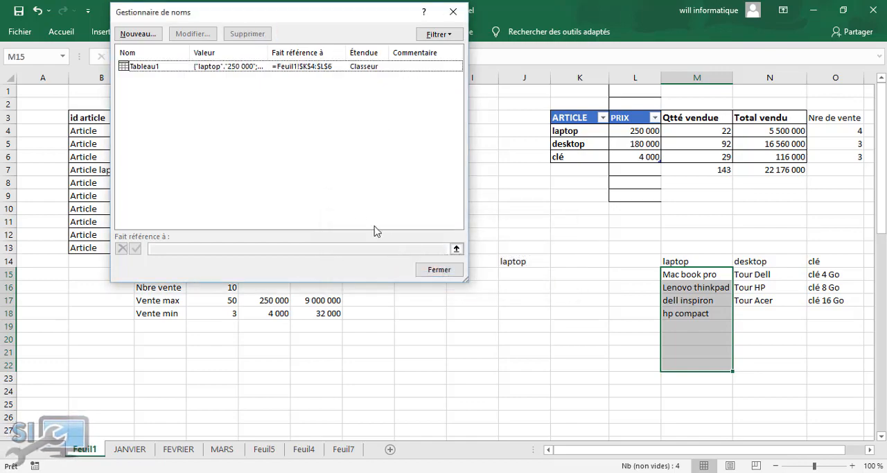
pyautogui.click(441, 268)
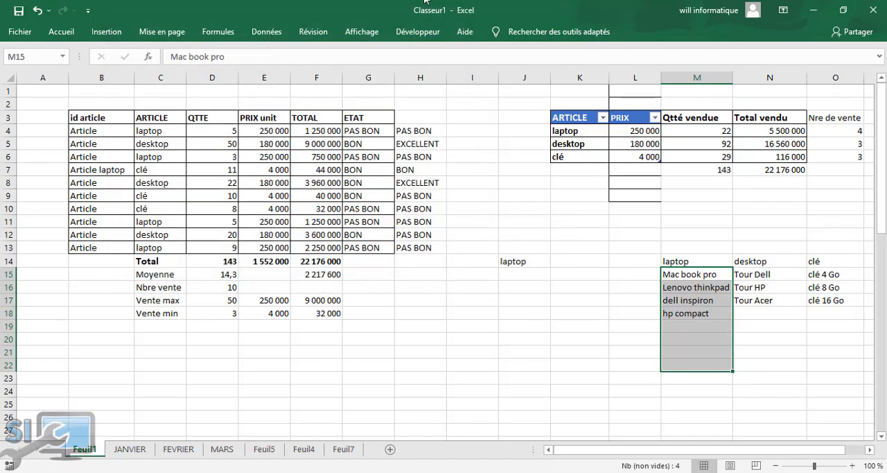
# Define the workbook name laptop for the range M15:M22
pyautogui.click(220, 32)
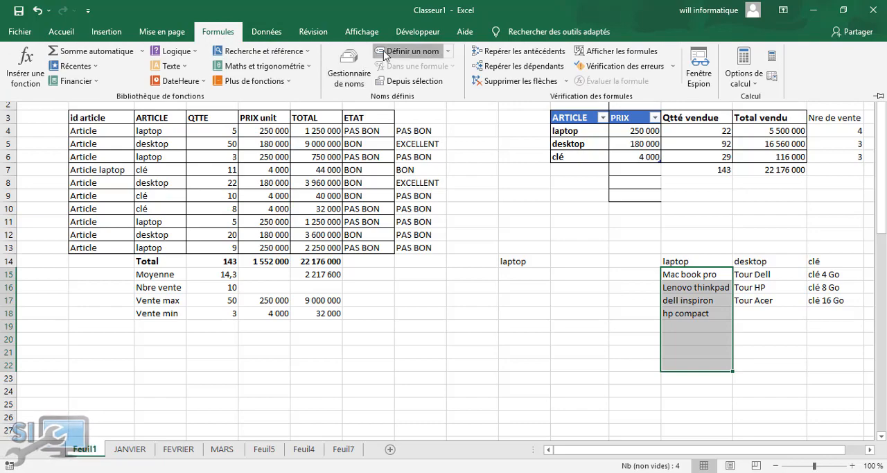
pyautogui.click(413, 51)
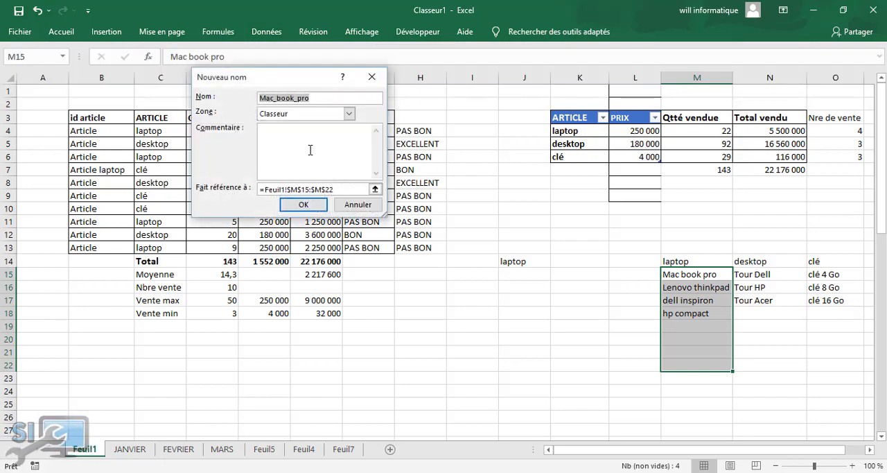
pyautogui.write('laptop')
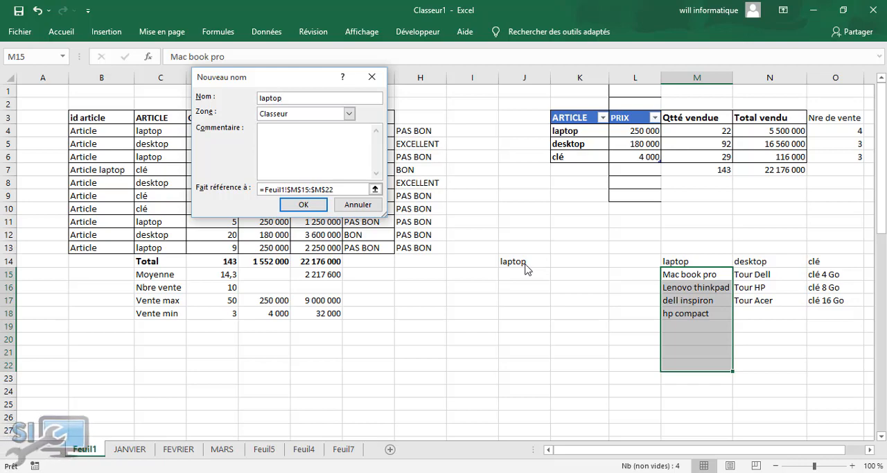
pyautogui.click(303, 205)
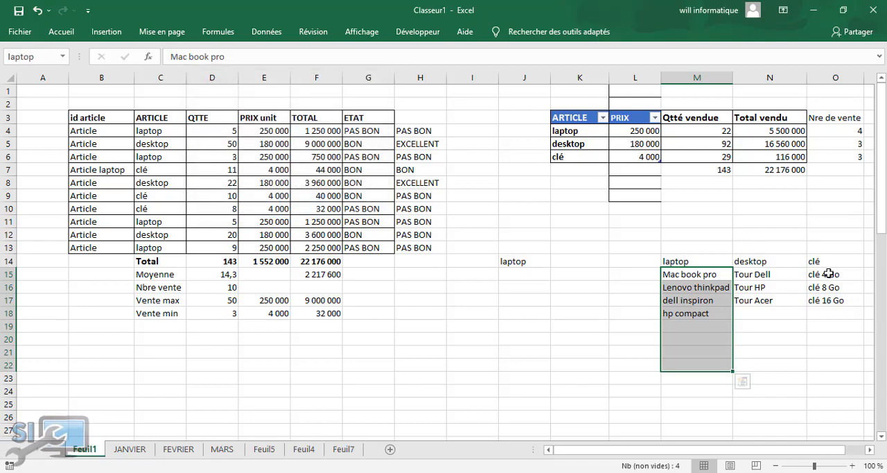
# Define the workbook name desktop for the range N15:N22
pyautogui.moveTo(785, 276); pyautogui.dragTo(767, 365)
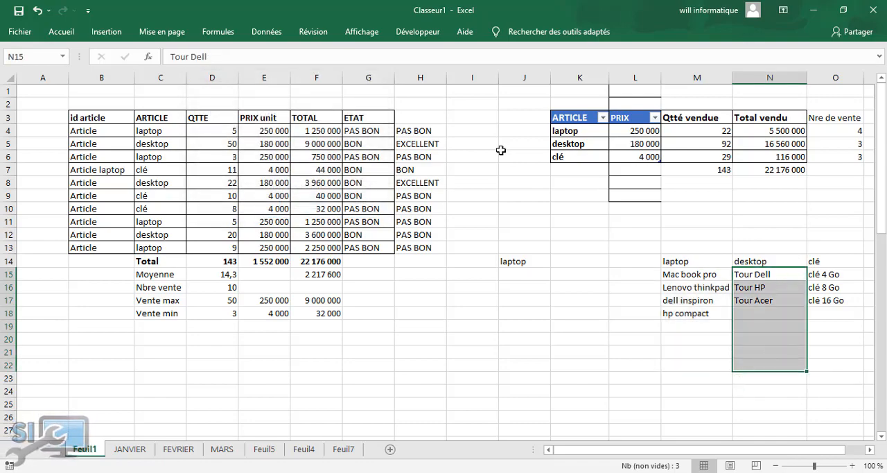
pyautogui.click(265, 32)
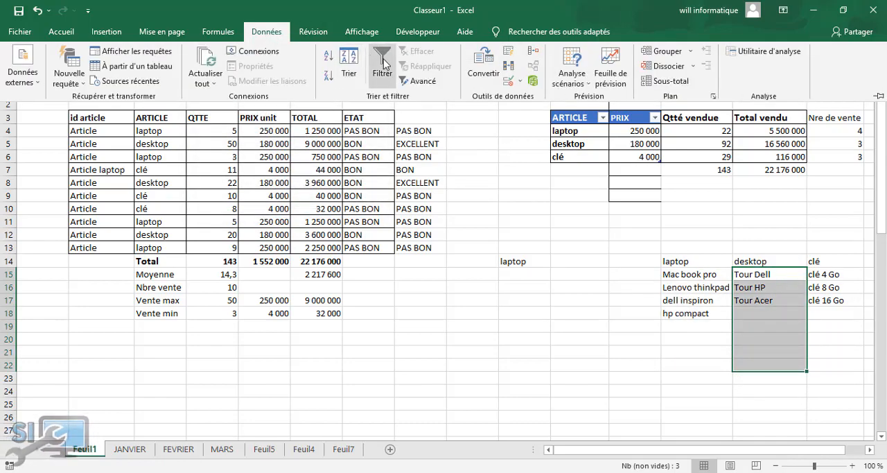
pyautogui.click(217, 32)
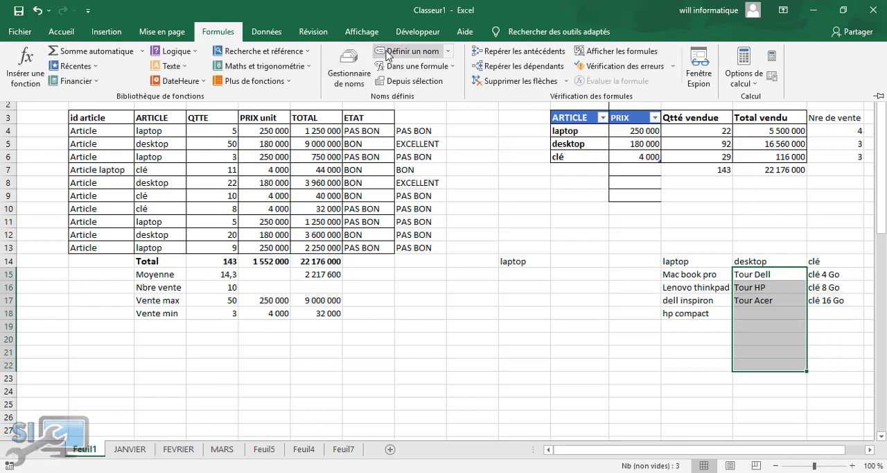
pyautogui.click(365, 54)
pyautogui.write('desktop')
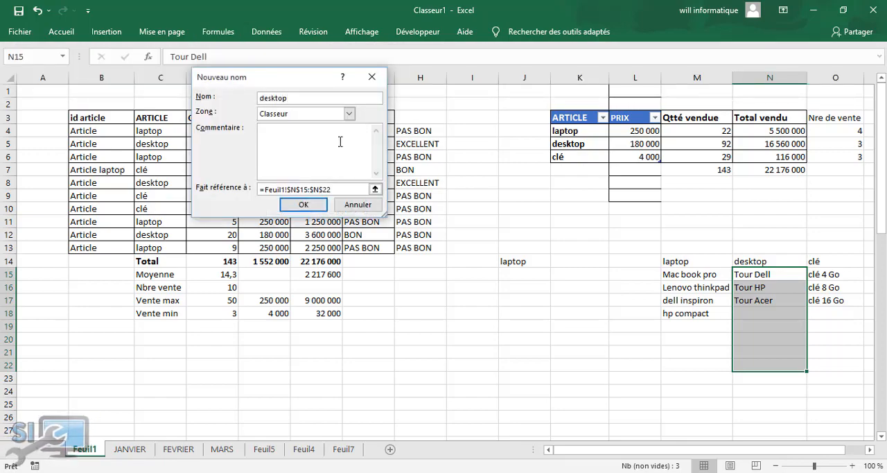
pyautogui.click(303, 204)
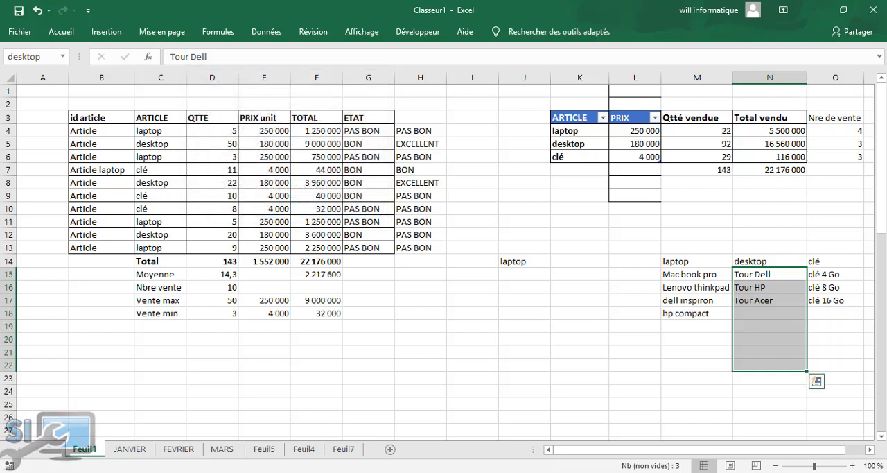
# Define the workbook name clé for the range N15:O21
pyautogui.click(828, 275)
pyautogui.moveTo(818, 305); pyautogui.dragTo(769, 354)
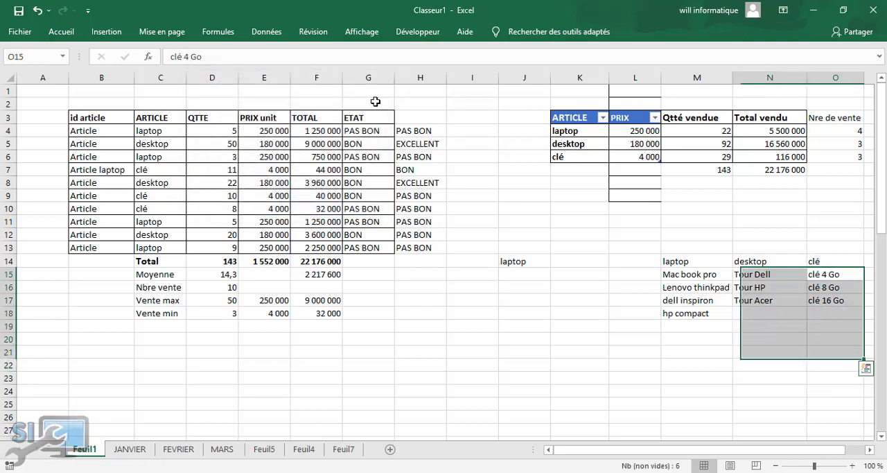
pyautogui.click(220, 31)
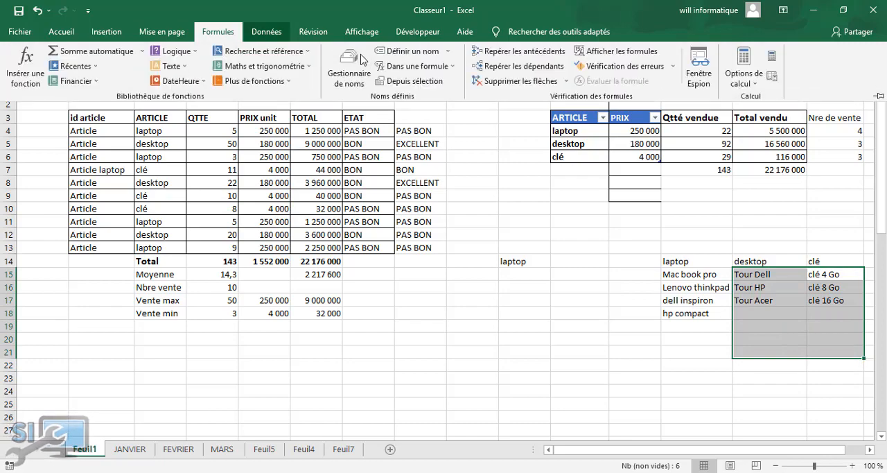
pyautogui.click(412, 54)
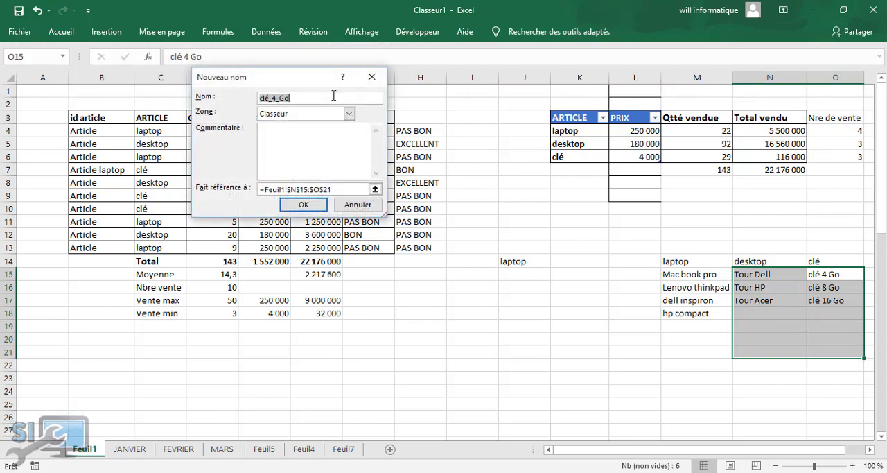
pyautogui.write('clé')
pyautogui.press('Return')
pyautogui.moveTo(672, 361); pyautogui.dragTo(675, 351)
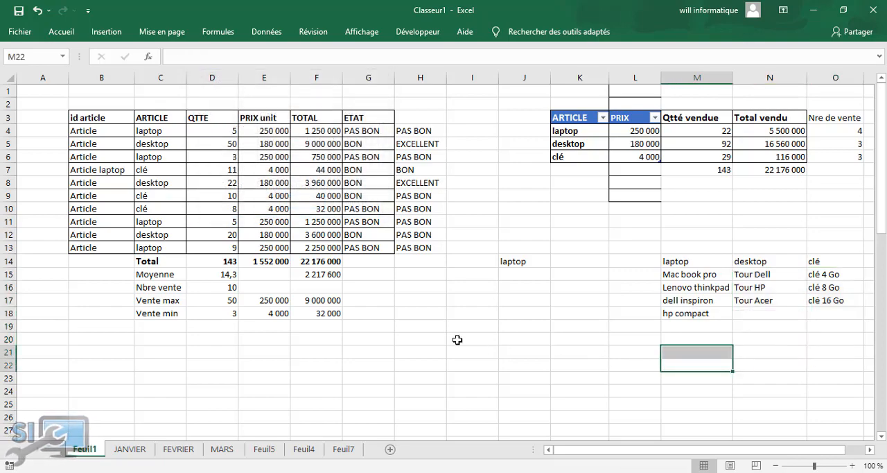
# Start a data validation rule on cell K14 that allows a list
pyautogui.click(512, 298)
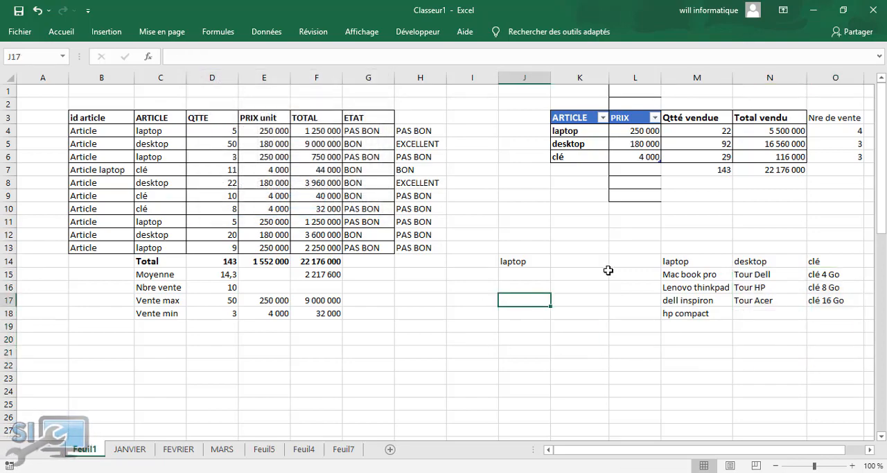
pyautogui.click(588, 260)
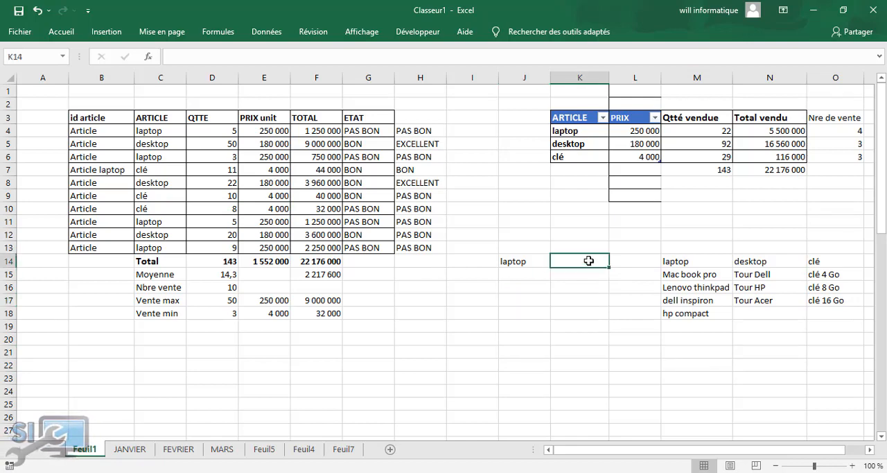
pyautogui.click(262, 31)
pyautogui.click(519, 81)
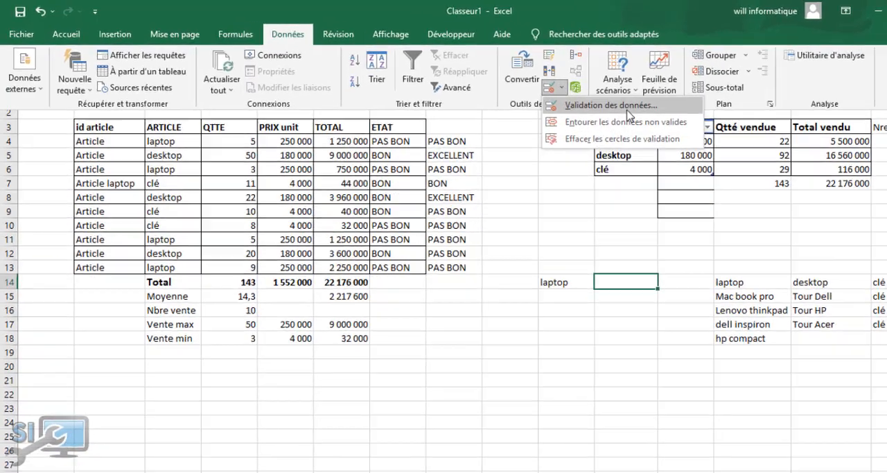
pyautogui.click(565, 97)
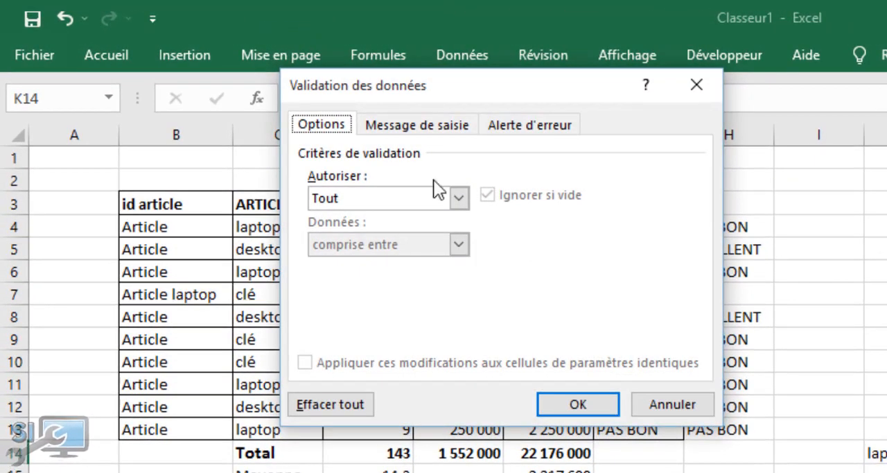
pyautogui.click(459, 199)
pyautogui.click(386, 264)
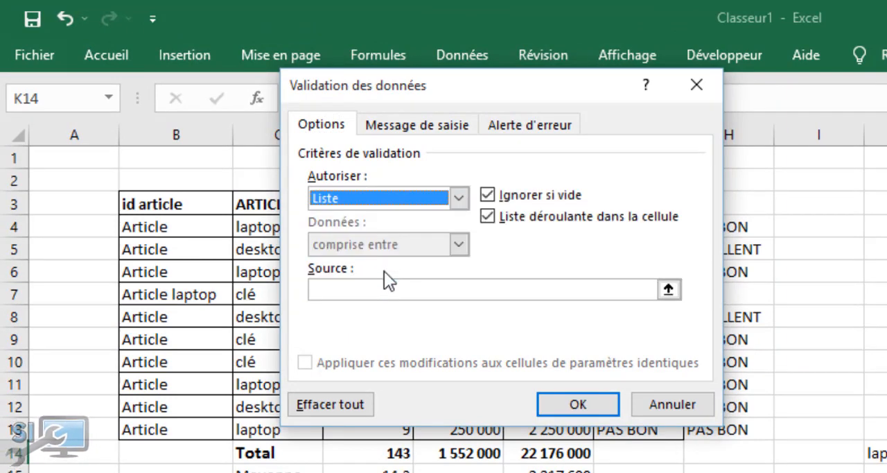
# Set the list source for K14 to =indirect($J$14) and apply the validation rule
pyautogui.click(387, 291)
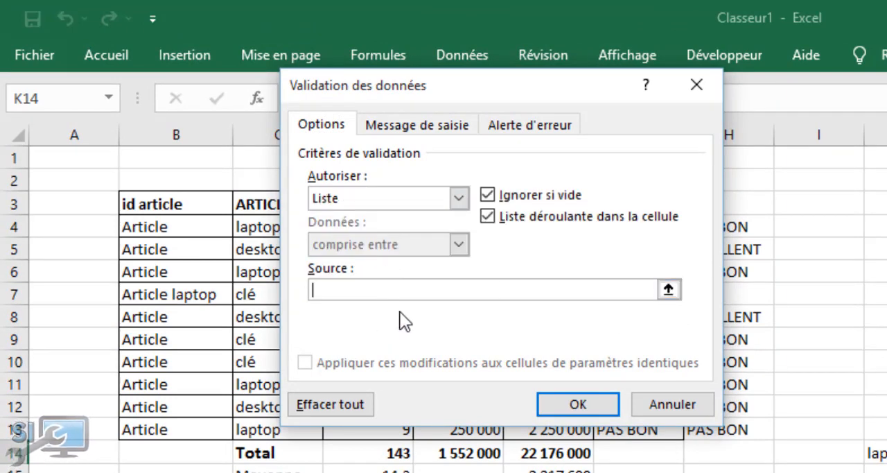
pyautogui.write('=indeire')
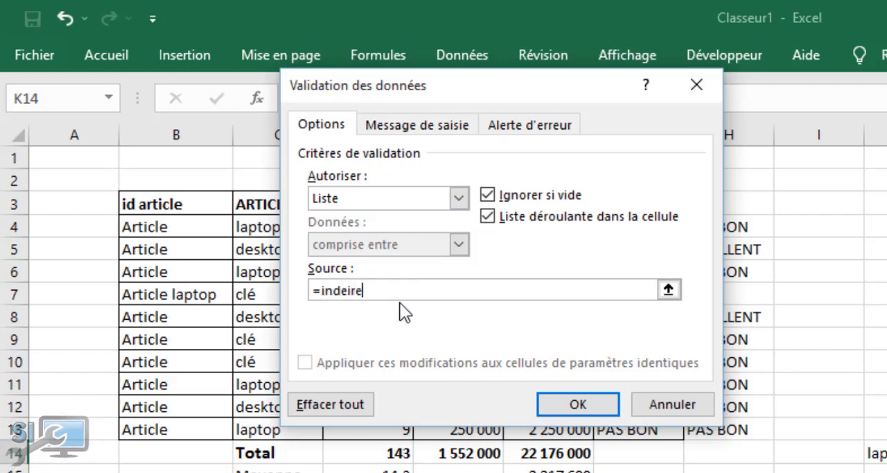
pyautogui.write('ct')
pyautogui.press('BackSpace')
pyautogui.press('BackSpace')
pyautogui.press('BackSpace')
pyautogui.press('BackSpace')
pyautogui.press('BackSpace')
pyautogui.press('BackSpace')
pyautogui.write('irect(')
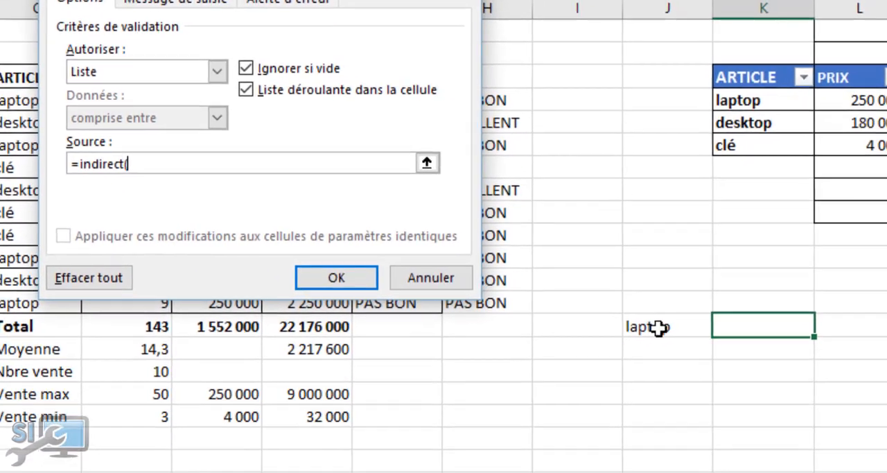
pyautogui.click(880, 454)
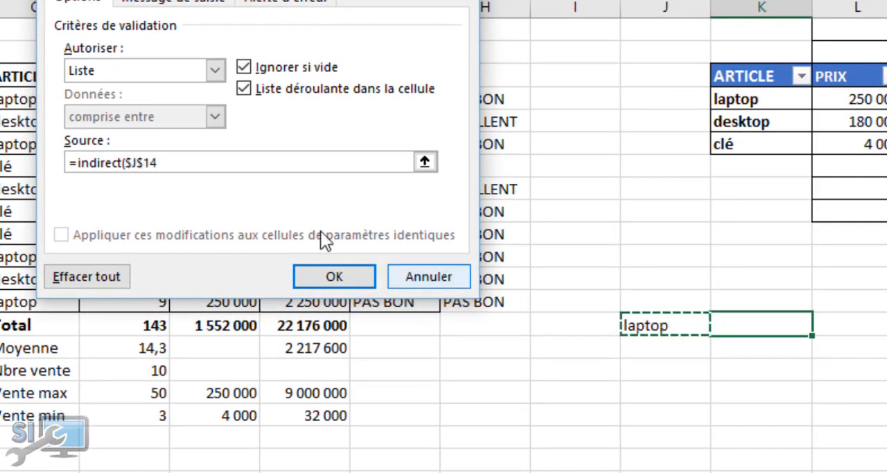
pyautogui.click(232, 160)
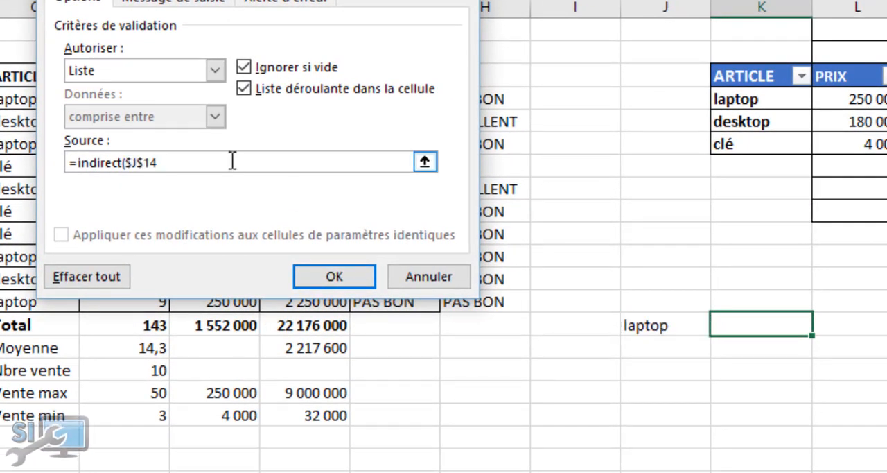
pyautogui.write(')')
pyautogui.click(357, 275)
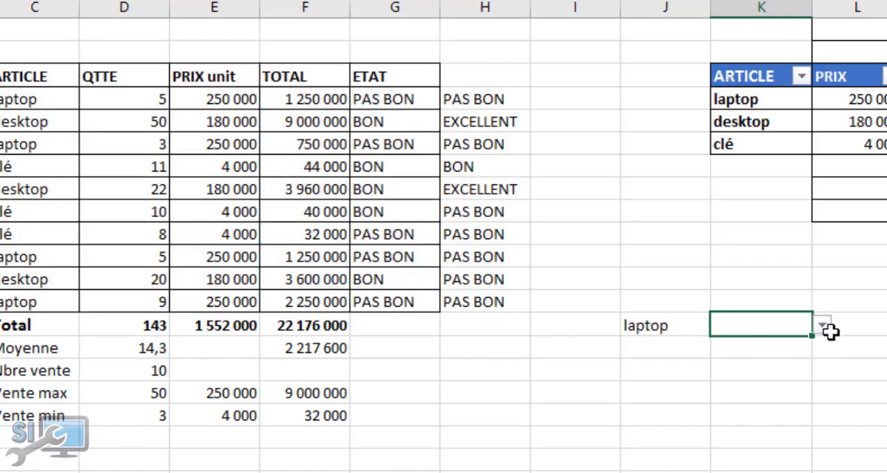
# Add Toshiba to the laptop column in M19 below hp compact, and check the items offered in K14's drop-down list
pyautogui.click(823, 325)
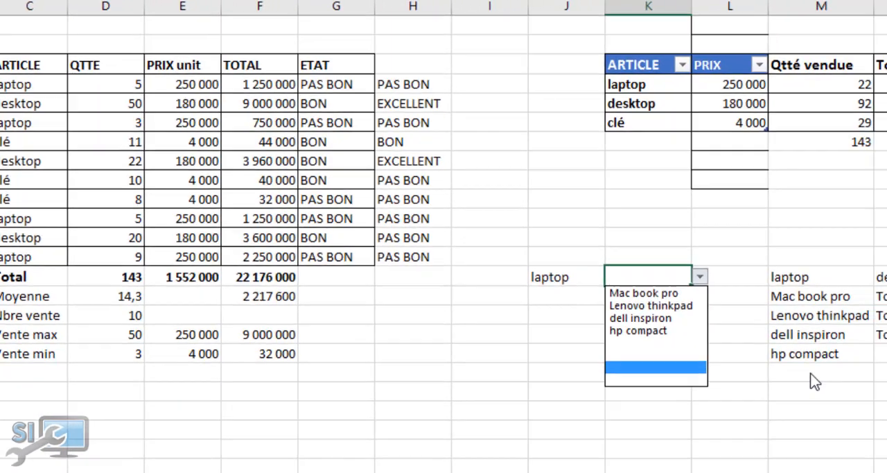
pyautogui.click(697, 323)
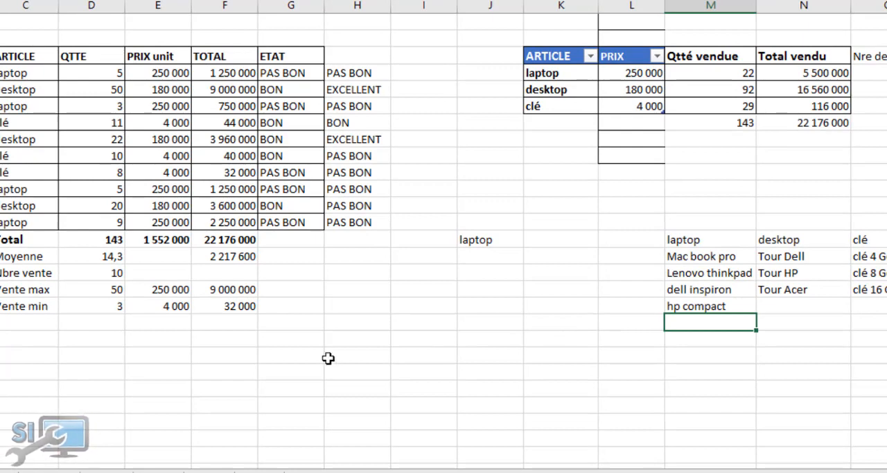
pyautogui.write('Tos')
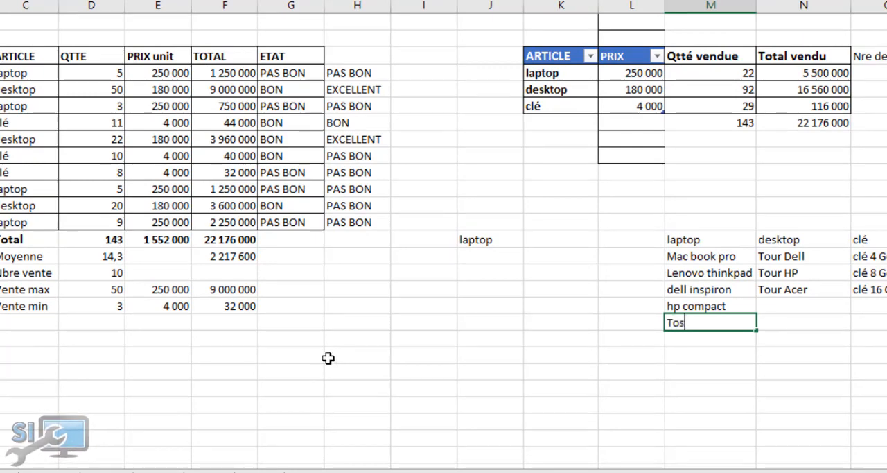
pyautogui.write('hiba')
pyautogui.click(375, 343)
pyautogui.click(537, 239)
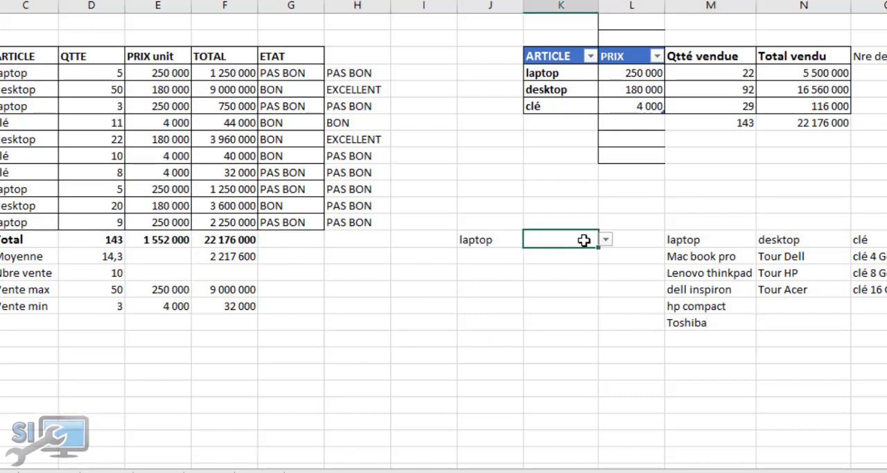
pyautogui.click(605, 239)
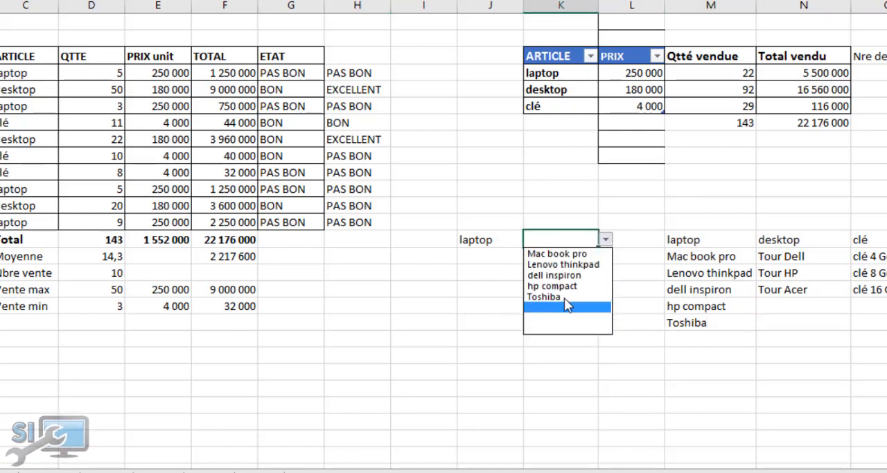
# Choose desktop in J14's drop-down list and Tour Dell in K14's dependent list
pyautogui.click(491, 238)
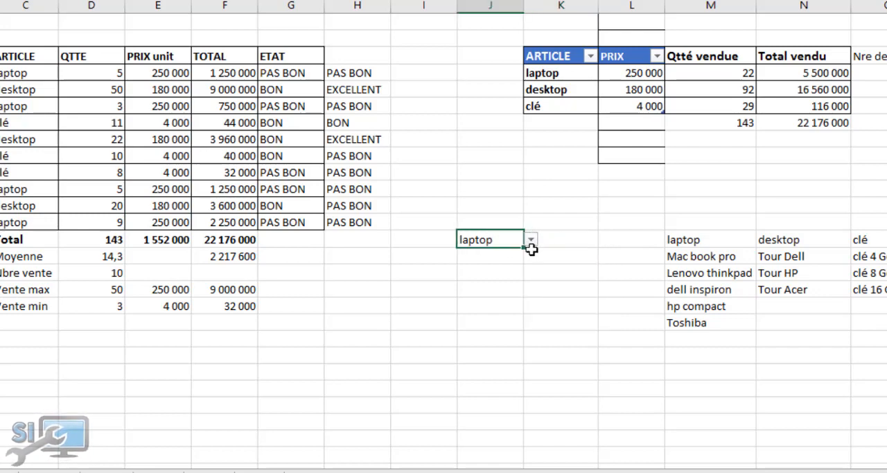
pyautogui.click(531, 240)
pyautogui.click(488, 264)
pyautogui.click(567, 240)
pyautogui.click(605, 239)
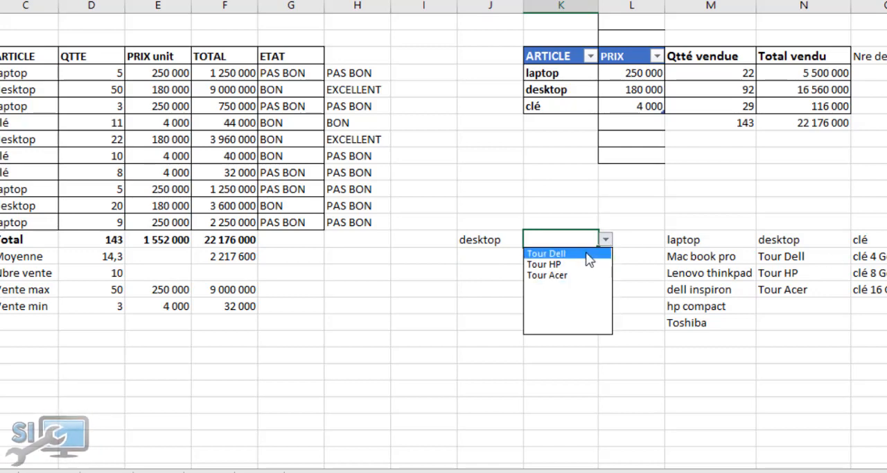
pyautogui.click(585, 253)
# Choose clé in J14's drop-down list and check the items offered in K14
pyautogui.click(512, 240)
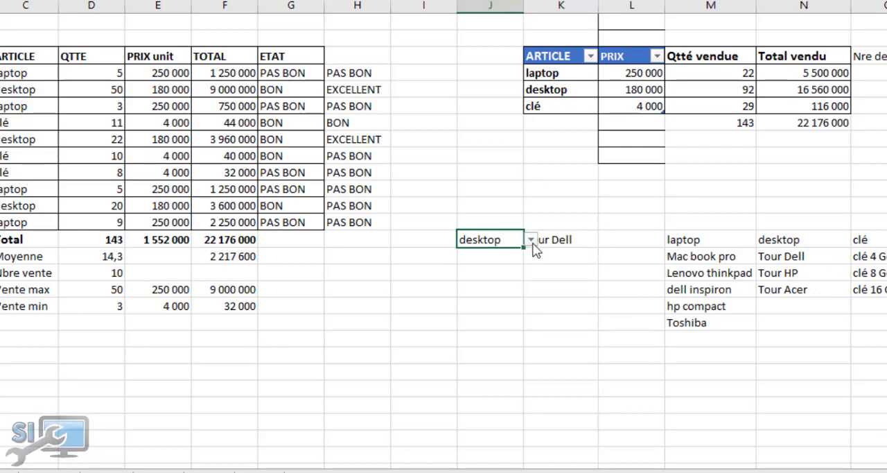
pyautogui.click(530, 239)
pyautogui.click(489, 274)
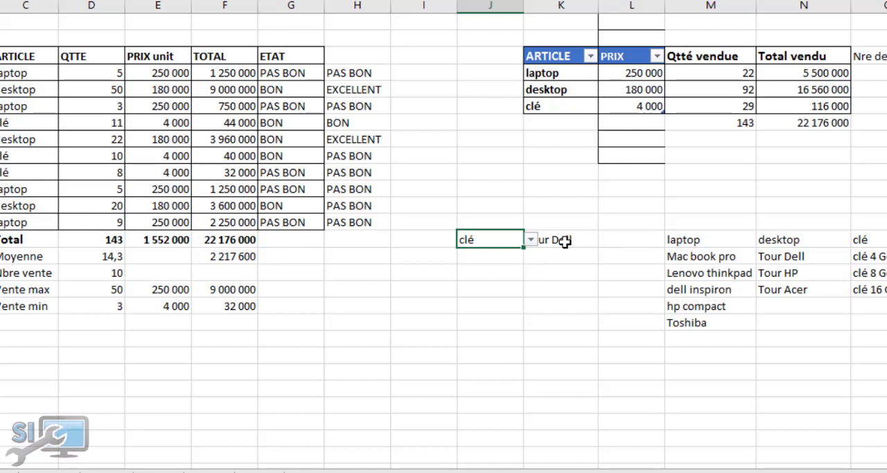
pyautogui.click(563, 240)
pyautogui.click(603, 239)
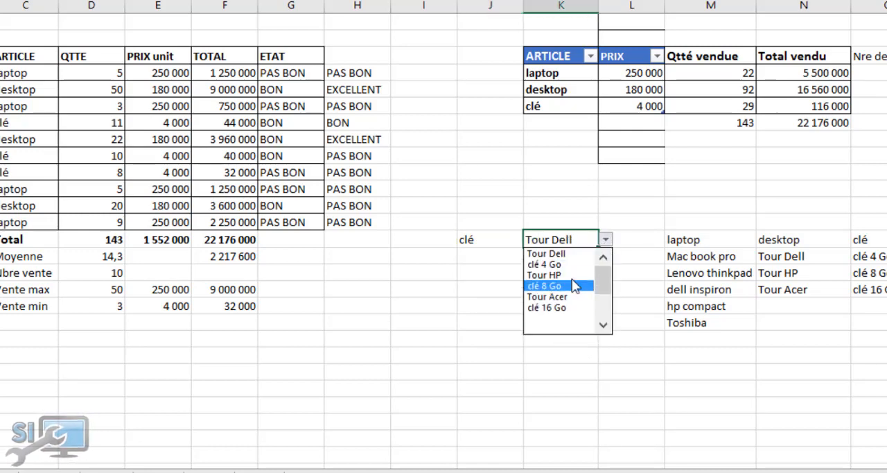
pyautogui.click(467, 158)
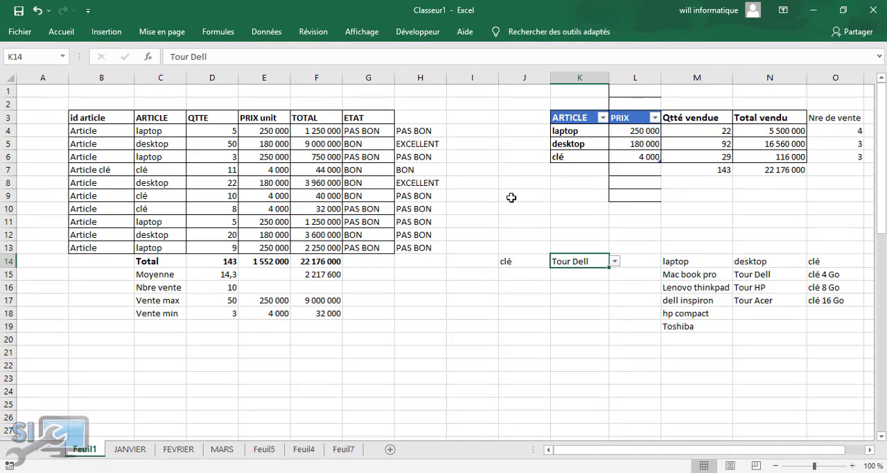
# Review the choices in the J14 and K14 drop-down lists without changing either selection
pyautogui.click(510, 262)
pyautogui.click(559, 263)
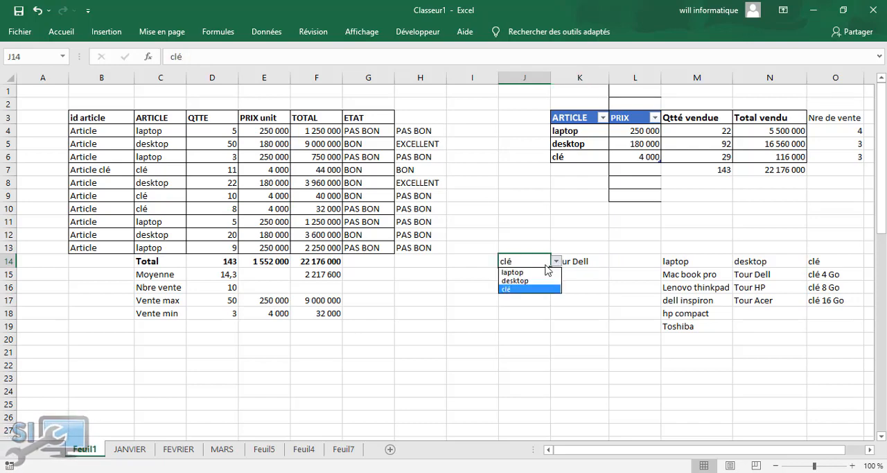
pyautogui.click(573, 258)
pyautogui.click(579, 260)
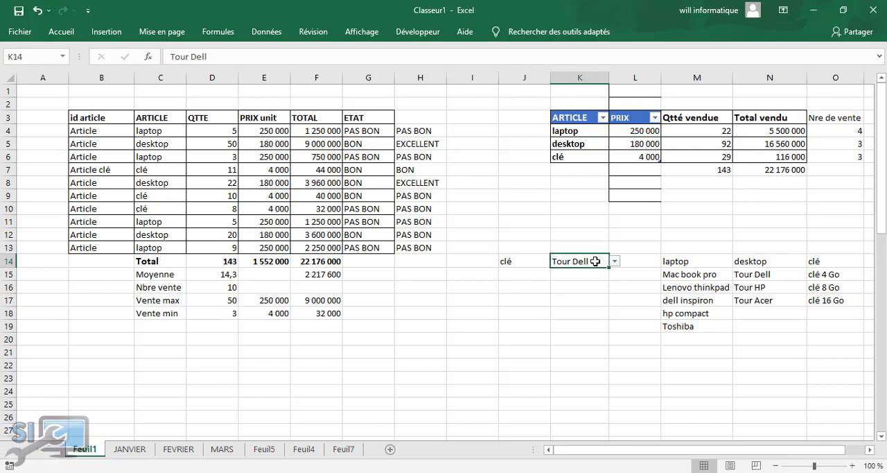
pyautogui.click(615, 261)
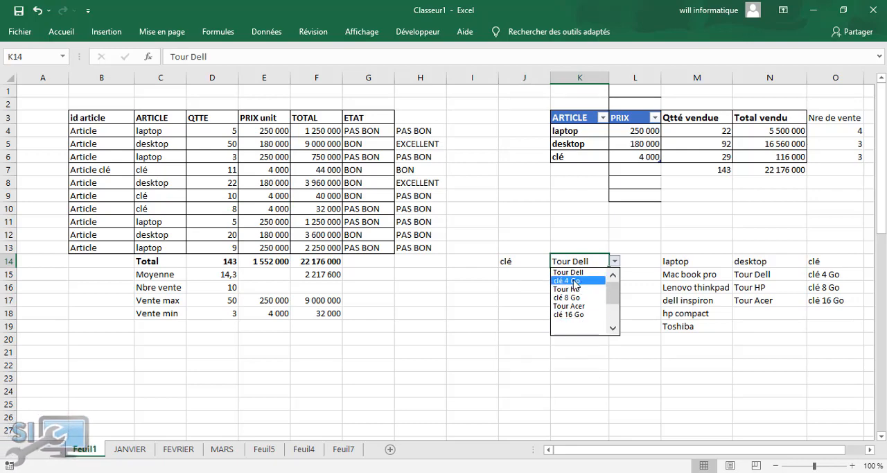
pyautogui.click(490, 198)
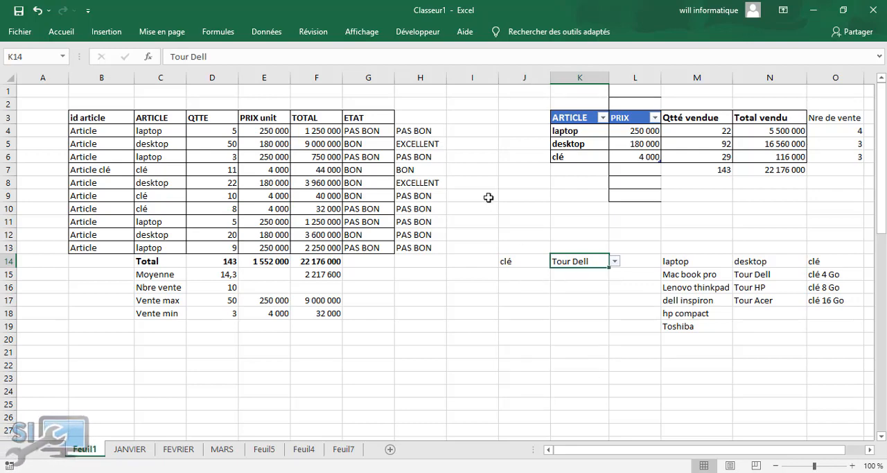
pyautogui.click(500, 324)
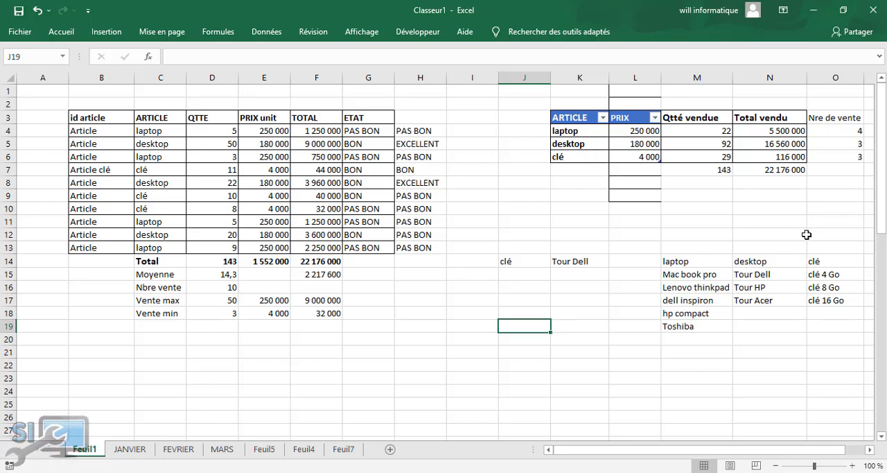
pyautogui.click(521, 262)
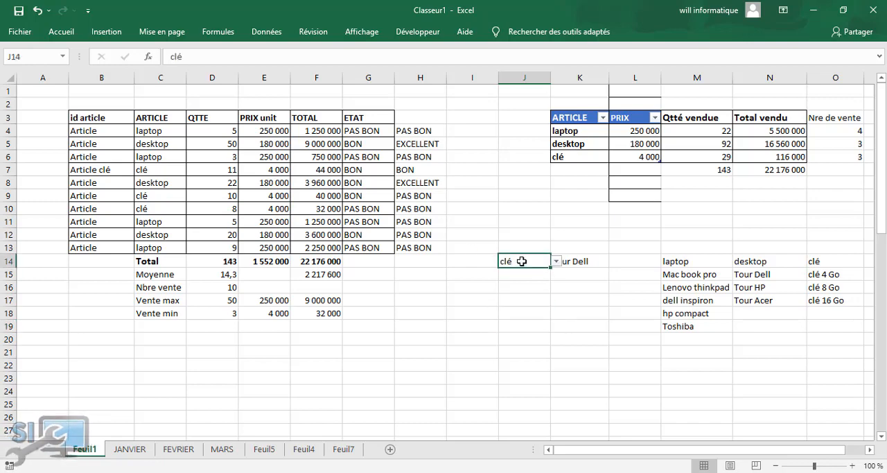
pyautogui.click(579, 260)
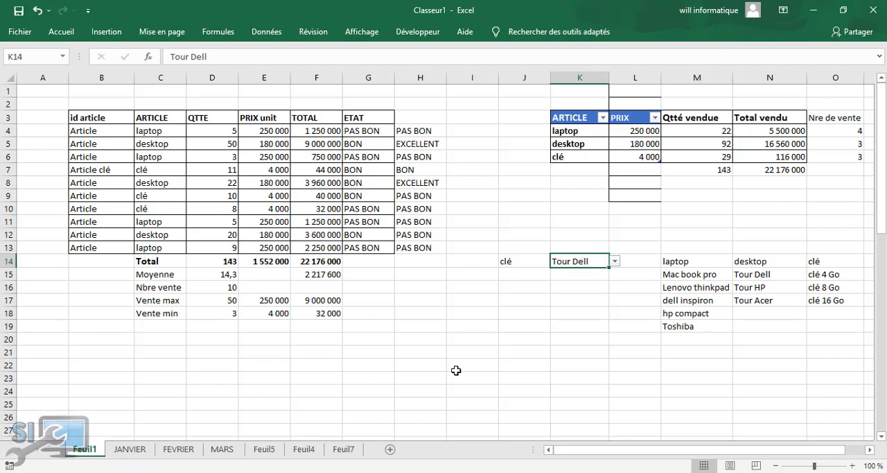
pyautogui.click(535, 264)
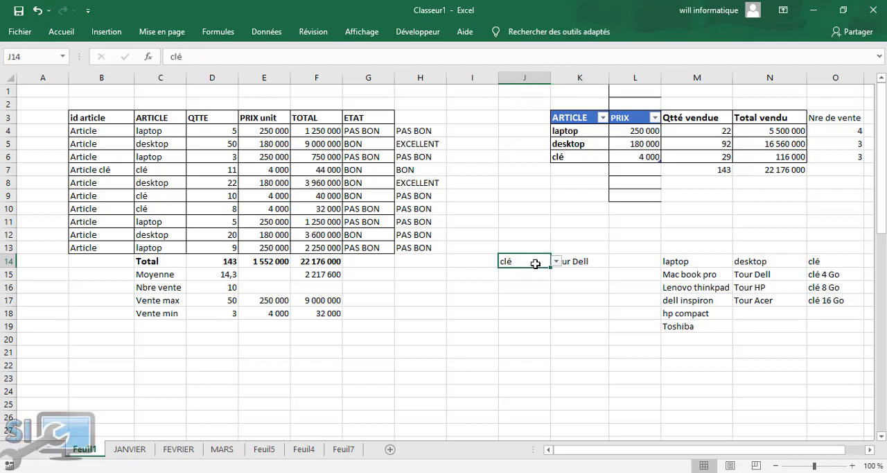
pyautogui.click(459, 320)
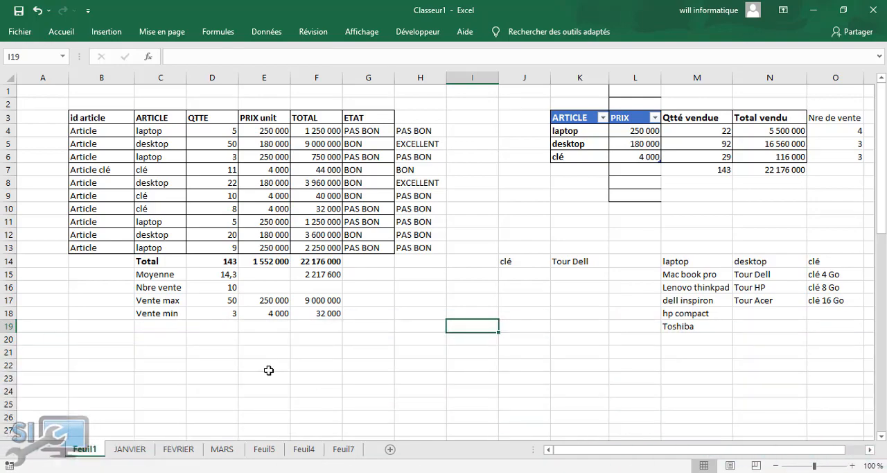
pyautogui.click(448, 115)
pyautogui.click(318, 369)
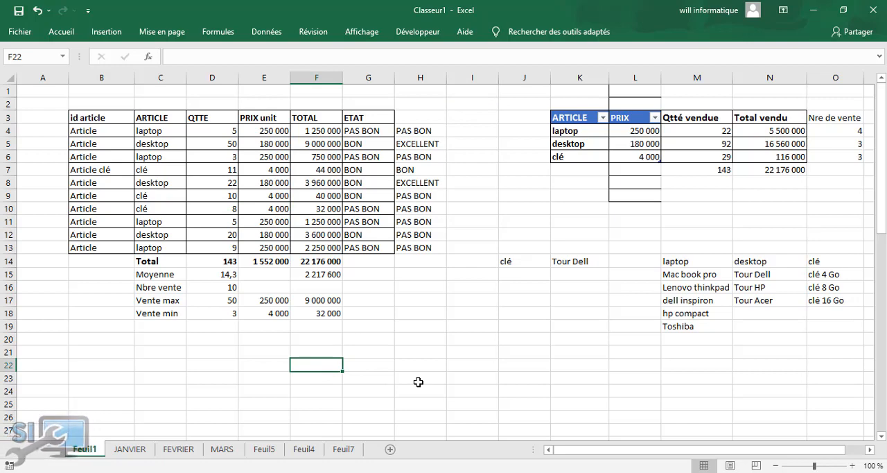
pyautogui.click(369, 388)
pyautogui.click(58, 340)
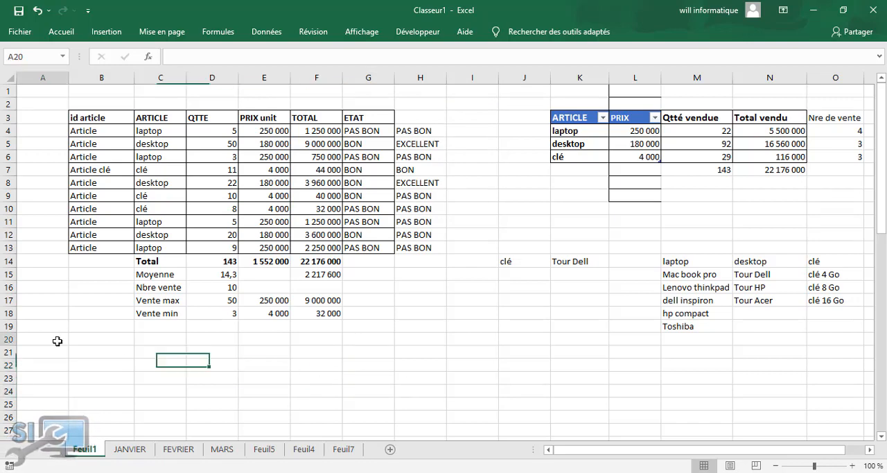
pyautogui.click(101, 349)
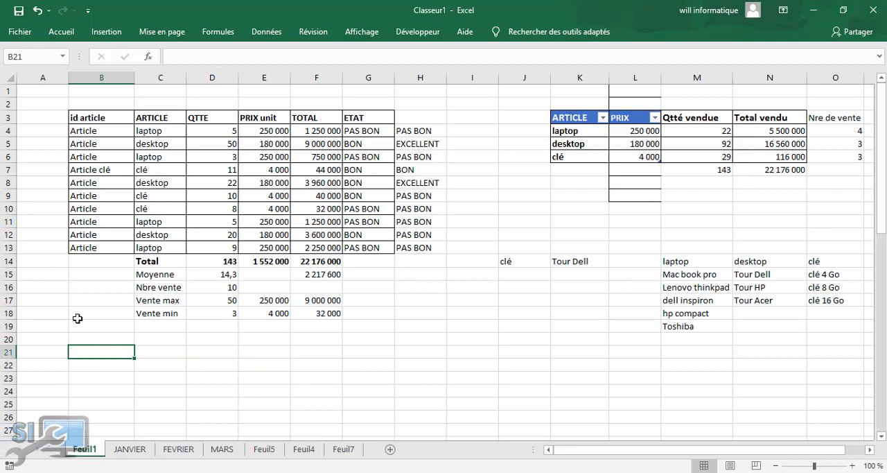
pyautogui.click(78, 315)
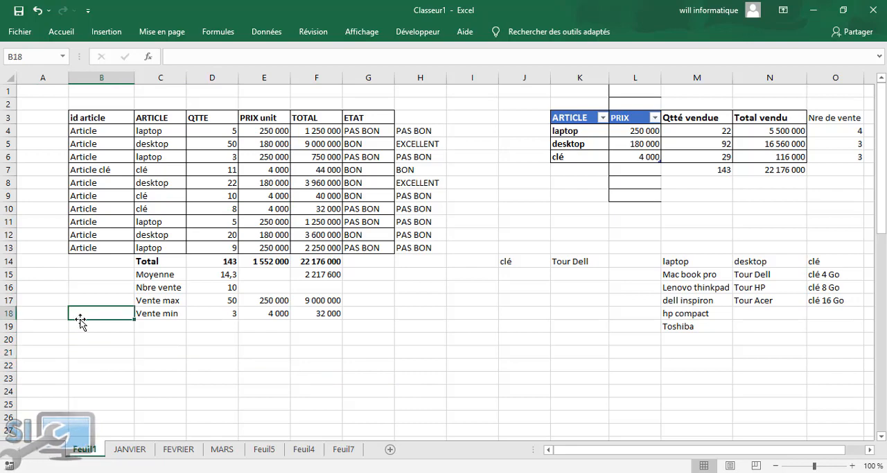
pyautogui.click(120, 340)
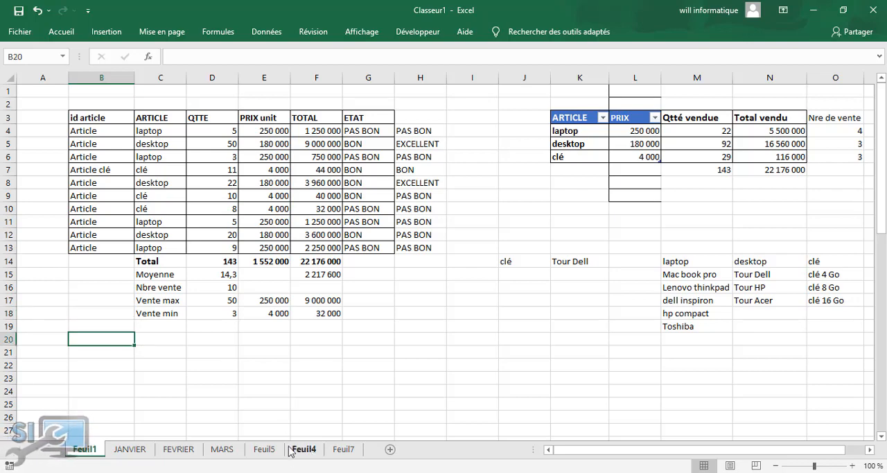
# Review the product tables by city on the JANVIER, FEVRIER and MARS sheets
pyautogui.click(161, 405)
pyautogui.click(131, 448)
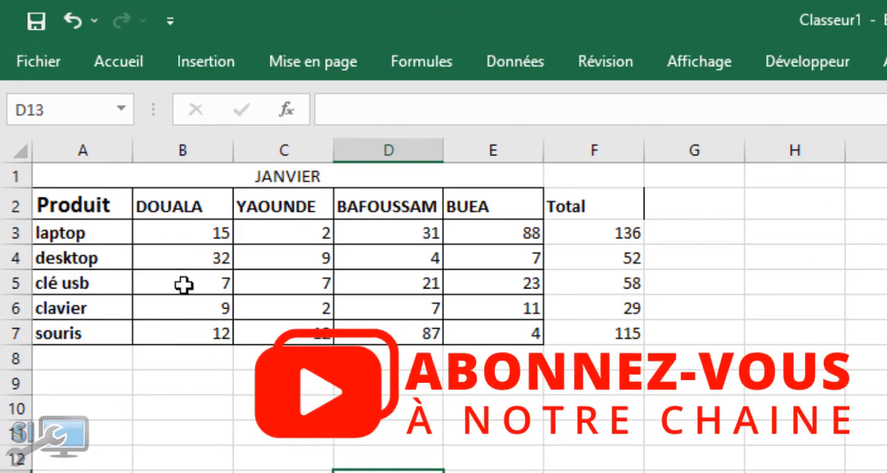
pyautogui.hotkey('ctrl', 'pagedown')
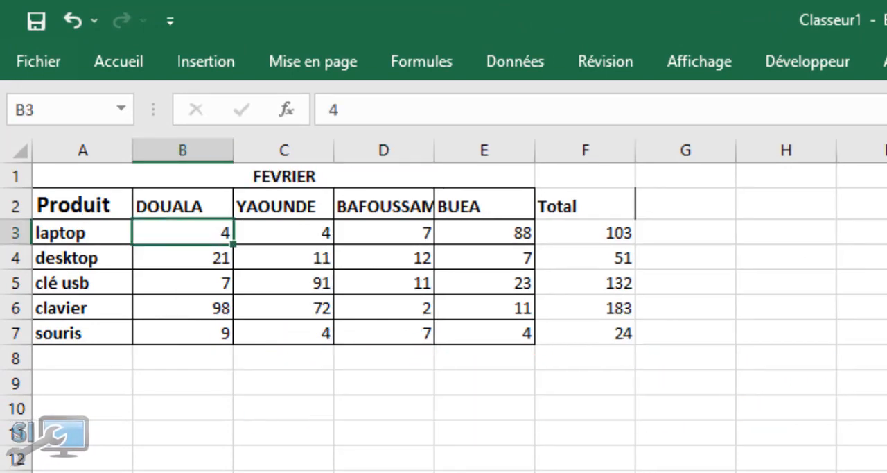
pyautogui.hotkey('ctrl', 'pagedown')
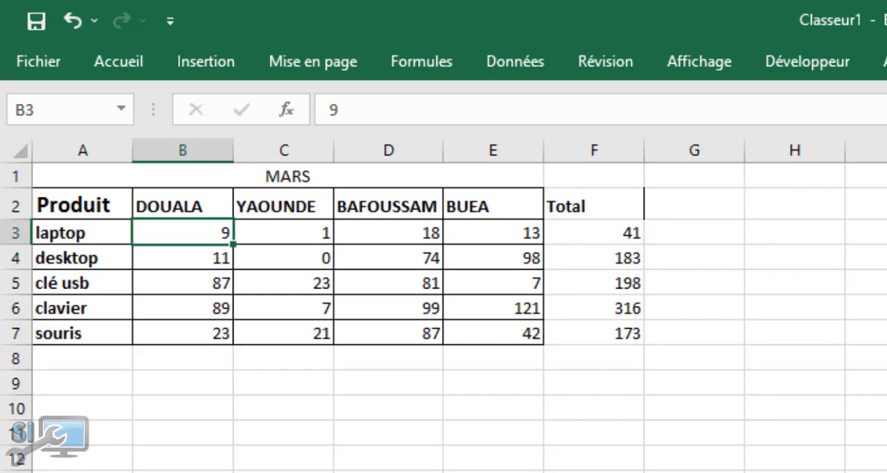
pyautogui.hotkey('ctrl', 'pagedown')
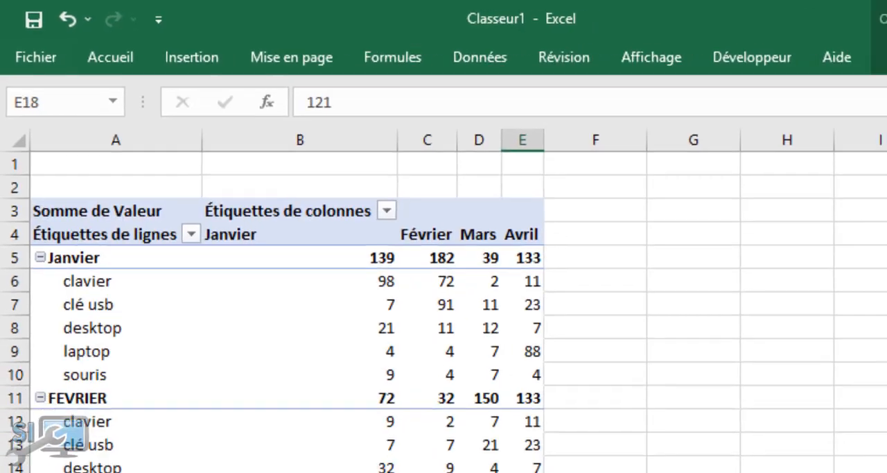
# Start a Consolidate operation at cell C18 on Feuil4 and remove every existing reference from its list
pyautogui.hotkey('ctrl', 'pagedown')
pyautogui.click(112, 205)
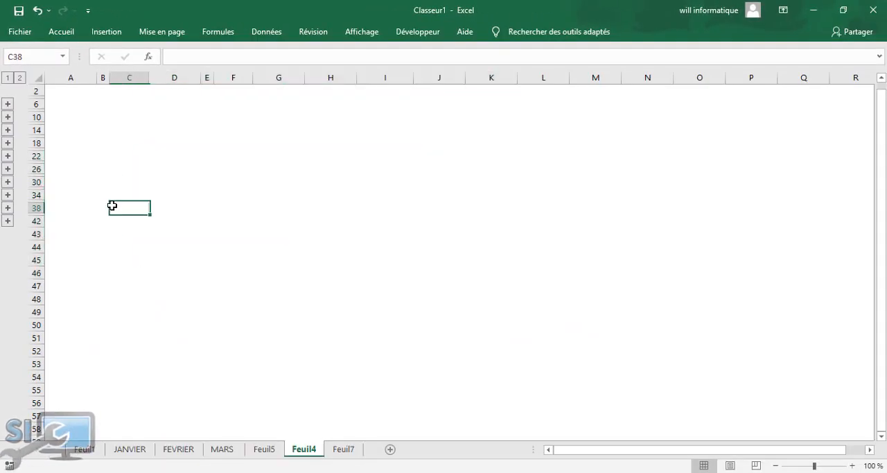
pyautogui.click(142, 139)
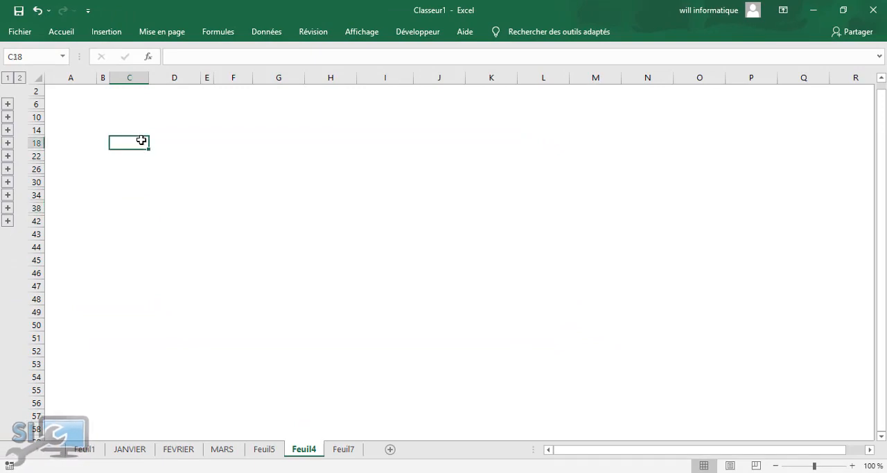
pyautogui.click(264, 32)
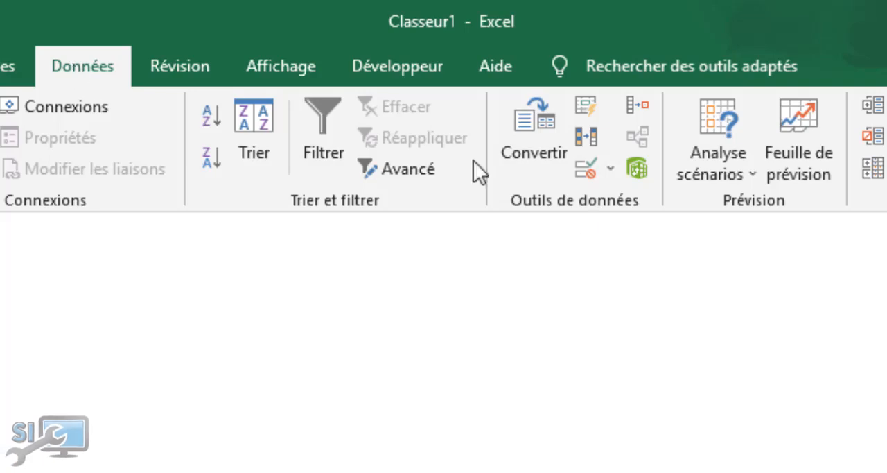
pyautogui.click(636, 104)
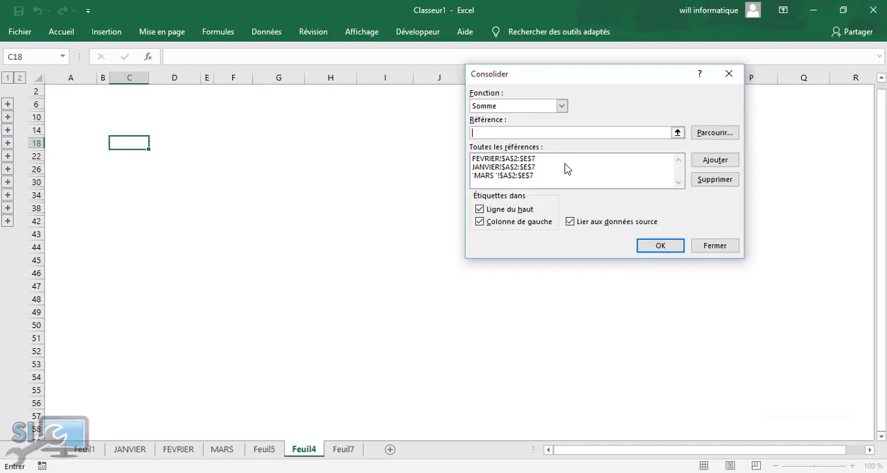
pyautogui.click(625, 246)
pyautogui.click(707, 179)
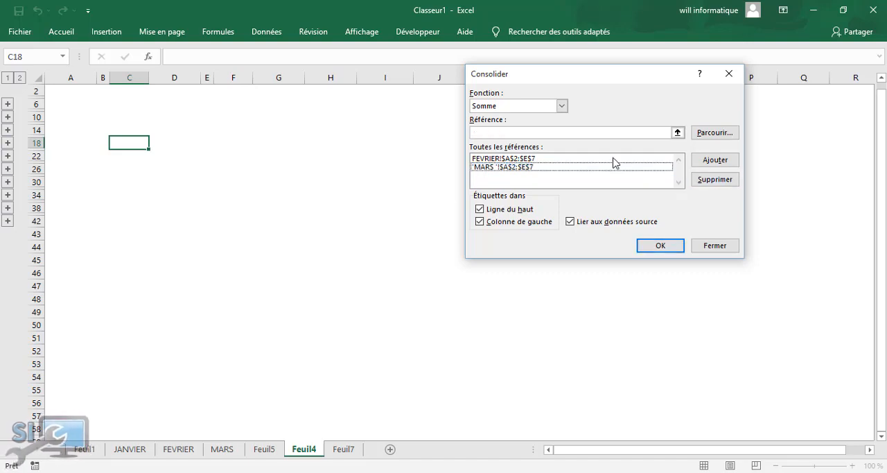
pyautogui.click(614, 160)
pyautogui.click(705, 179)
pyautogui.click(533, 159)
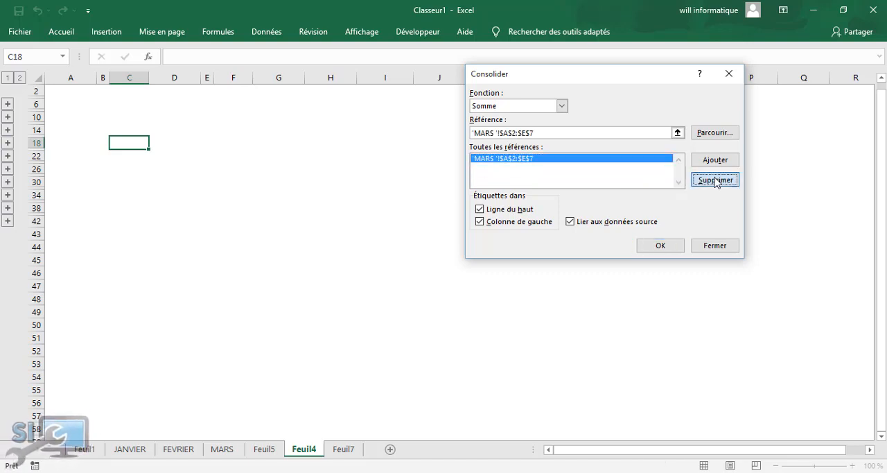
pyautogui.click(714, 179)
# Add the range A2:E7 from the JANVIER and FEVRIER sheets to the consolidation references
pyautogui.click(645, 132)
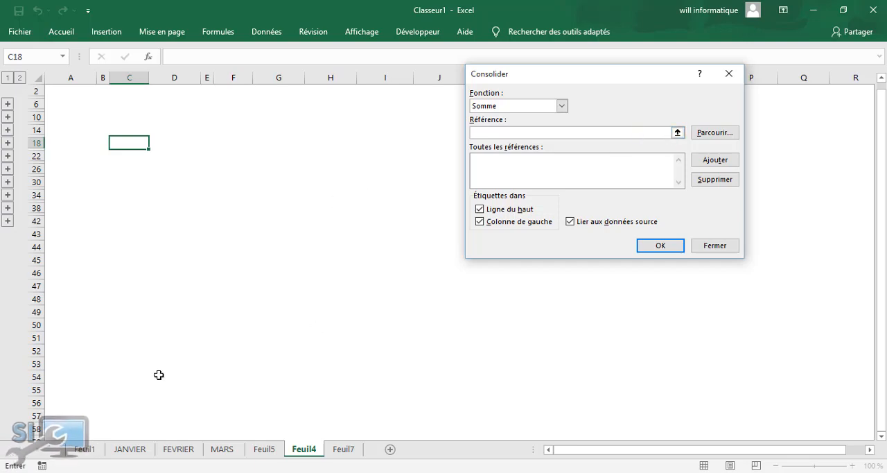
pyautogui.click(130, 449)
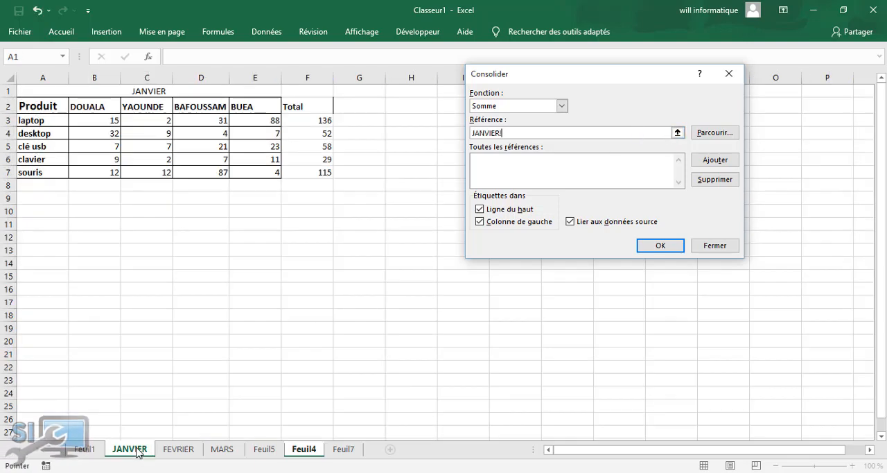
pyautogui.moveTo(46, 106); pyautogui.dragTo(267, 172)
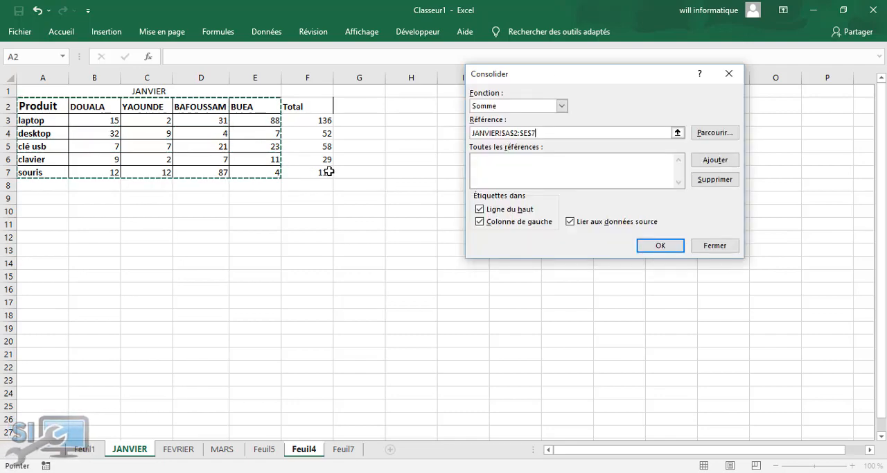
pyautogui.click(715, 160)
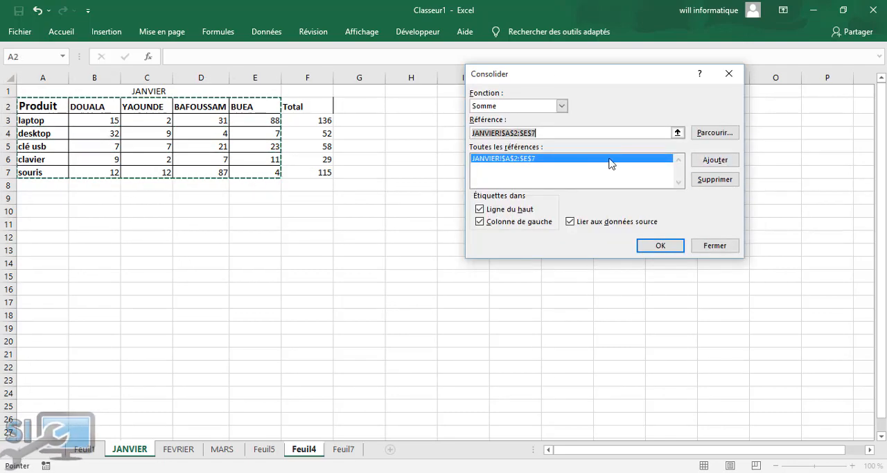
pyautogui.click(183, 450)
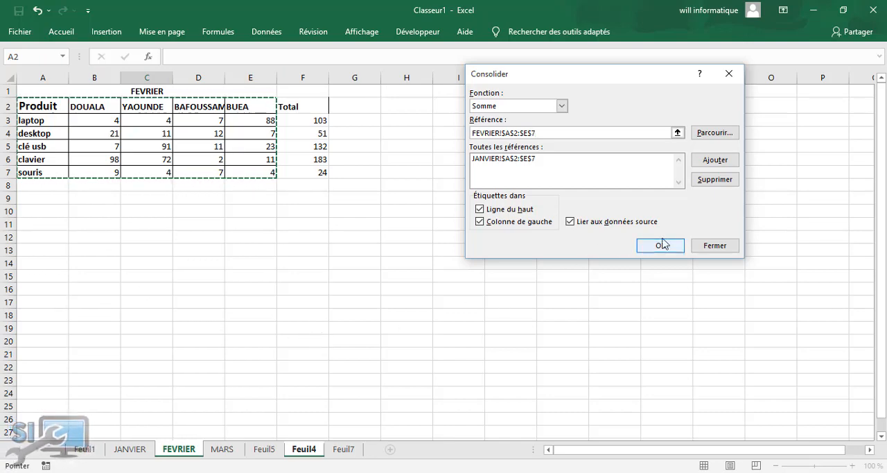
pyautogui.click(715, 159)
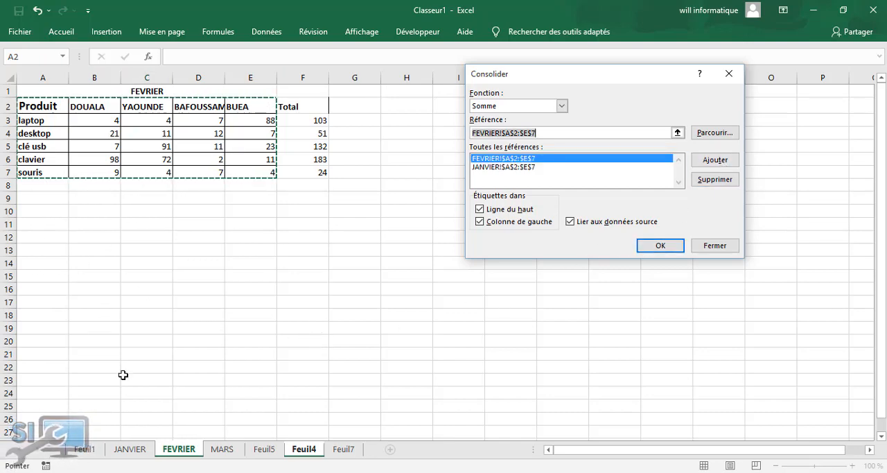
# Add A2:E7 from the MARS sheet as a reference and run the sum consolidation linked to the source data
pyautogui.click(222, 449)
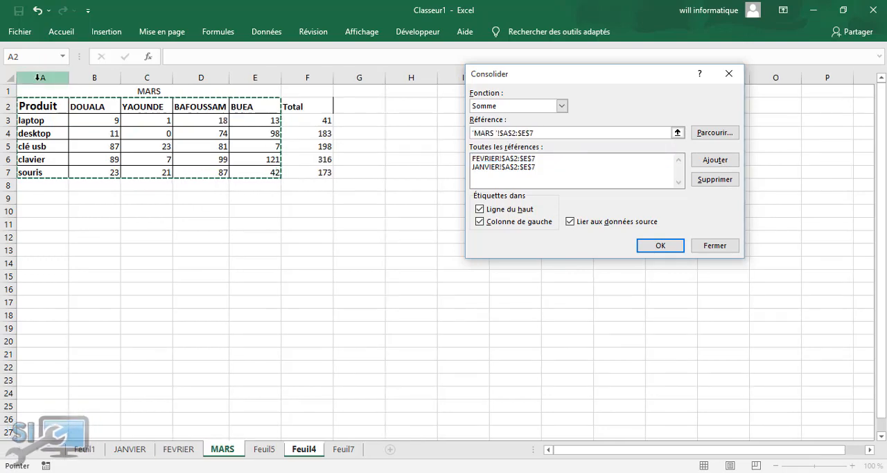
pyautogui.click(716, 161)
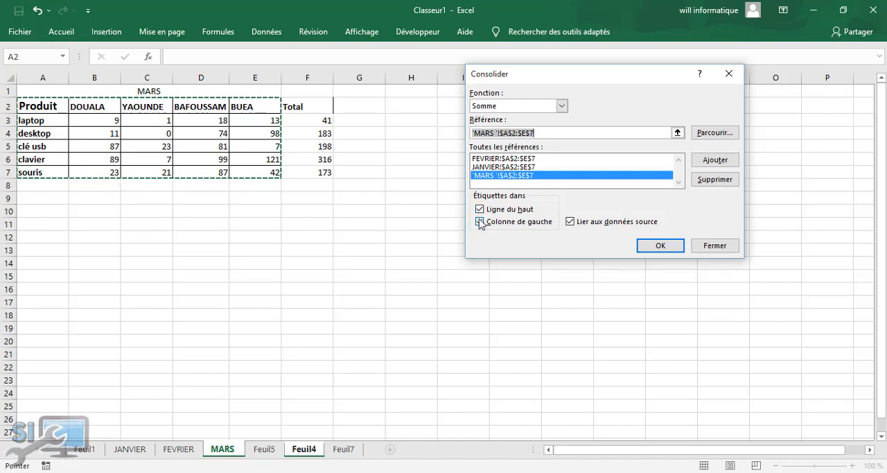
pyautogui.click(570, 221)
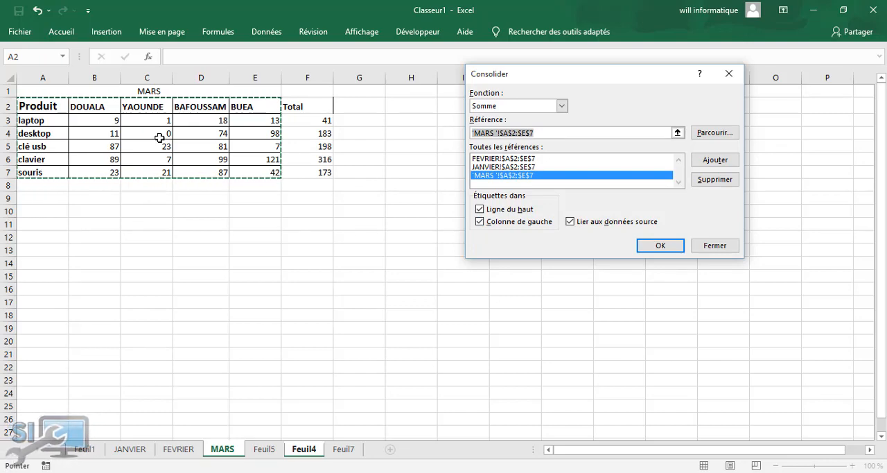
pyautogui.click(658, 247)
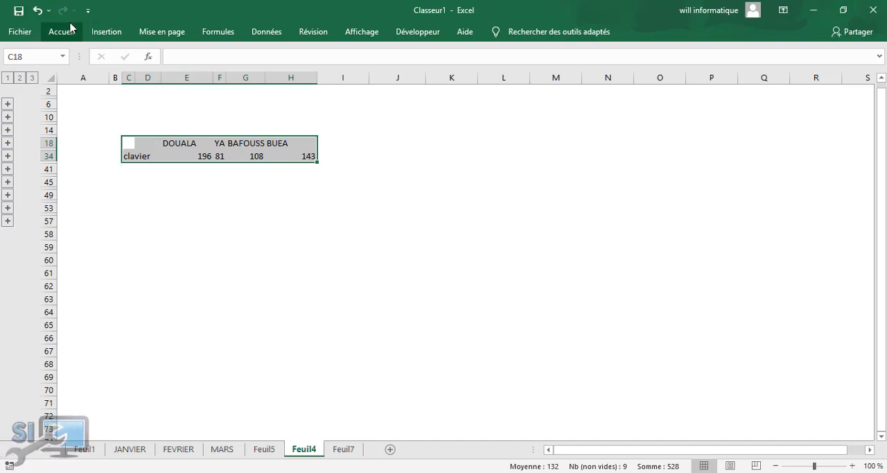
# Rerun the sum consolidation with the same three references, using top-row and left-column labels and links to the source data
pyautogui.click(258, 34)
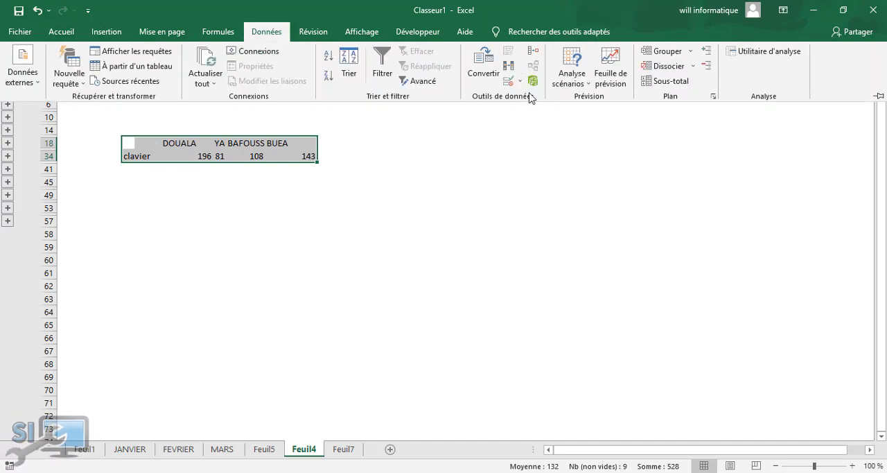
pyautogui.click(532, 55)
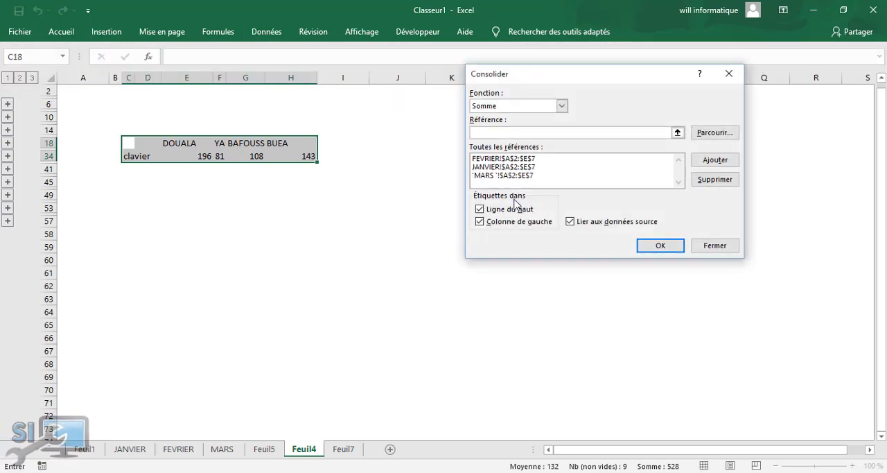
pyautogui.click(480, 209)
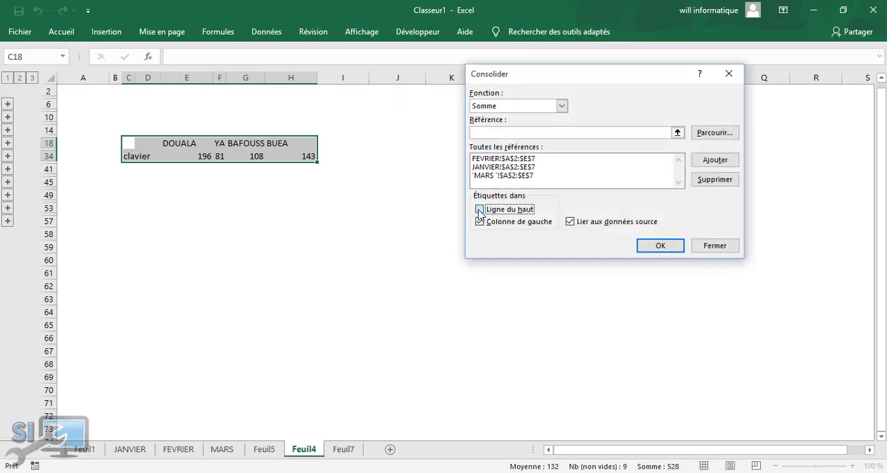
pyautogui.click(479, 210)
pyautogui.click(480, 222)
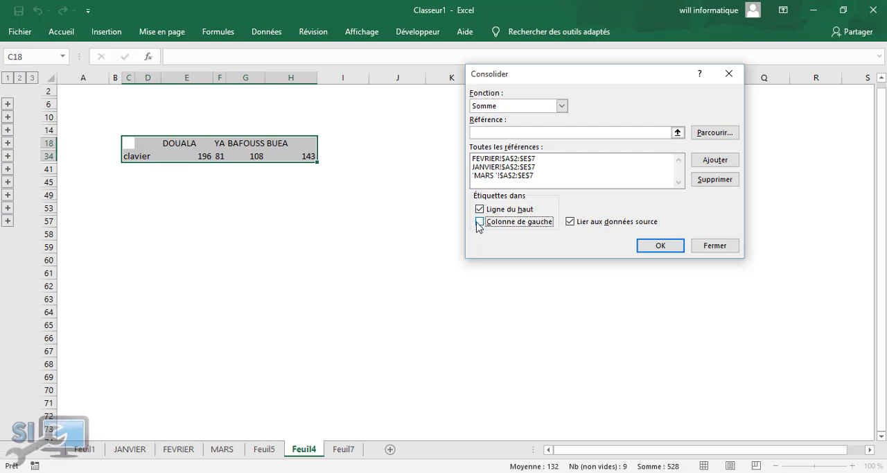
pyautogui.click(570, 222)
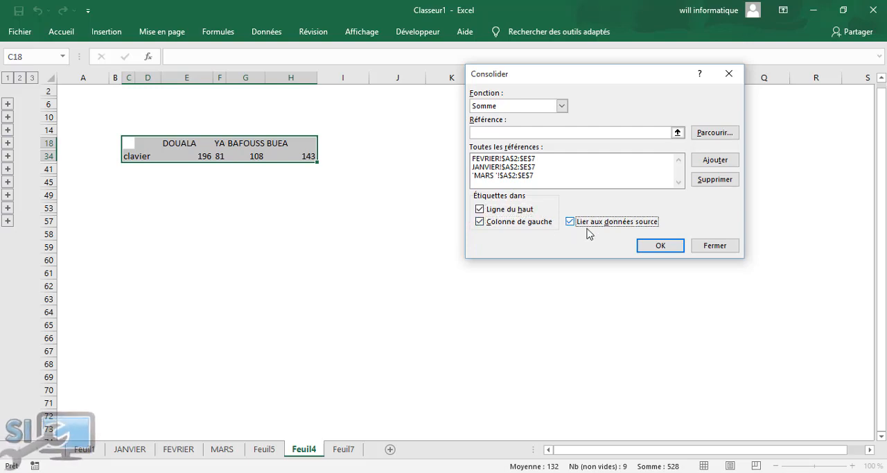
pyautogui.click(659, 248)
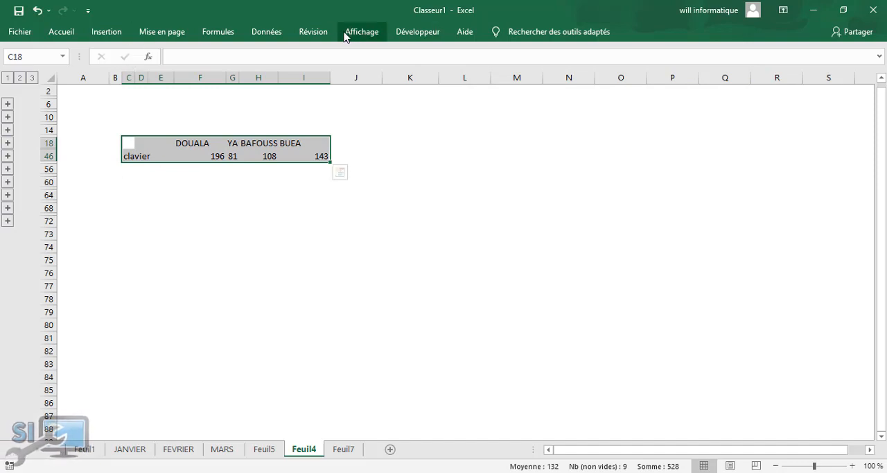
# Reopen the Consolidate settings on Feuil4 and remove the MARS reference
pyautogui.click(313, 34)
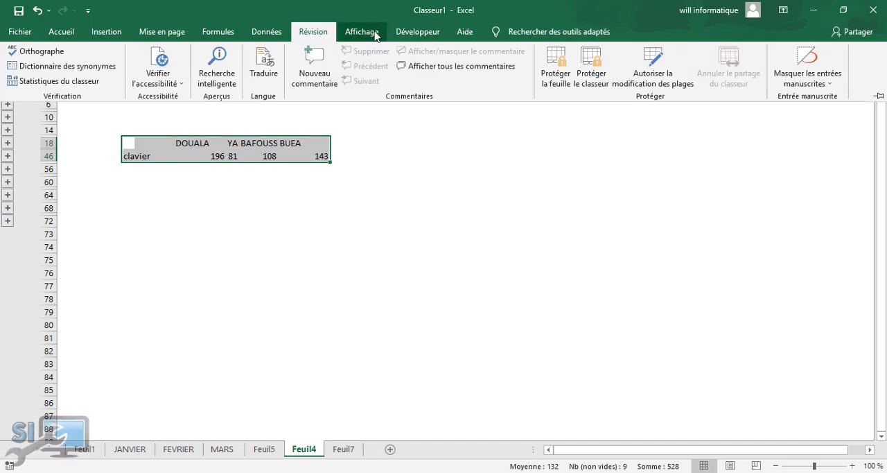
pyautogui.click(268, 32)
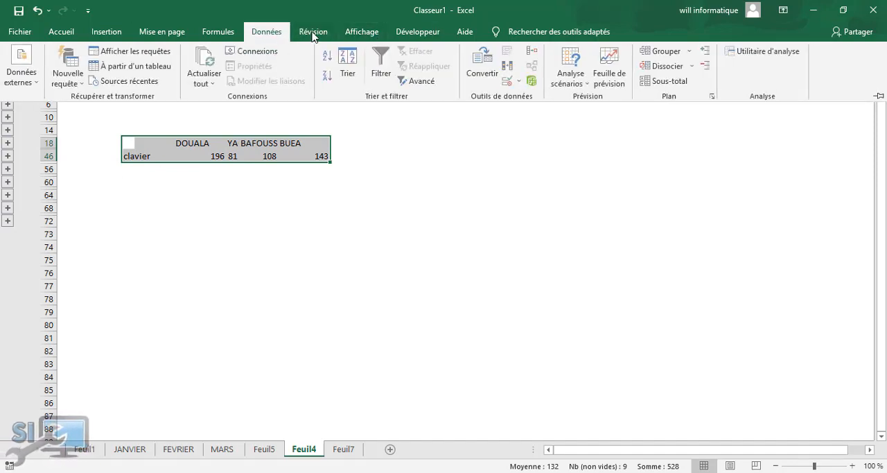
pyautogui.click(533, 51)
pyautogui.click(562, 175)
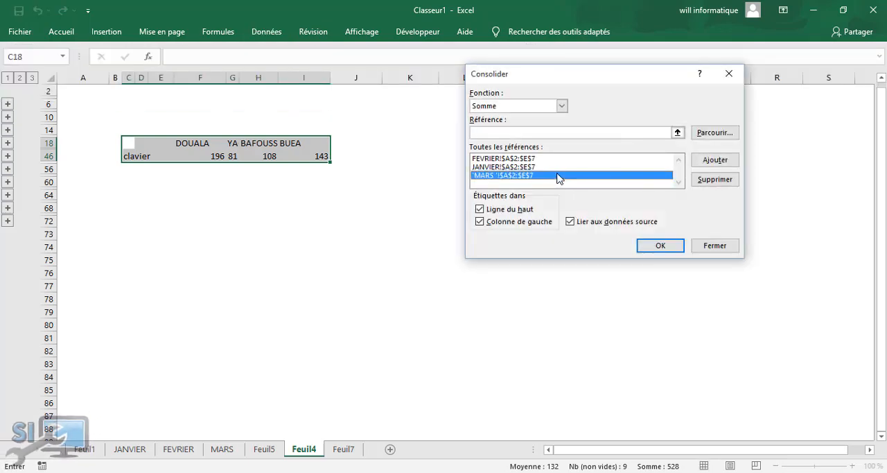
pyautogui.click(715, 179)
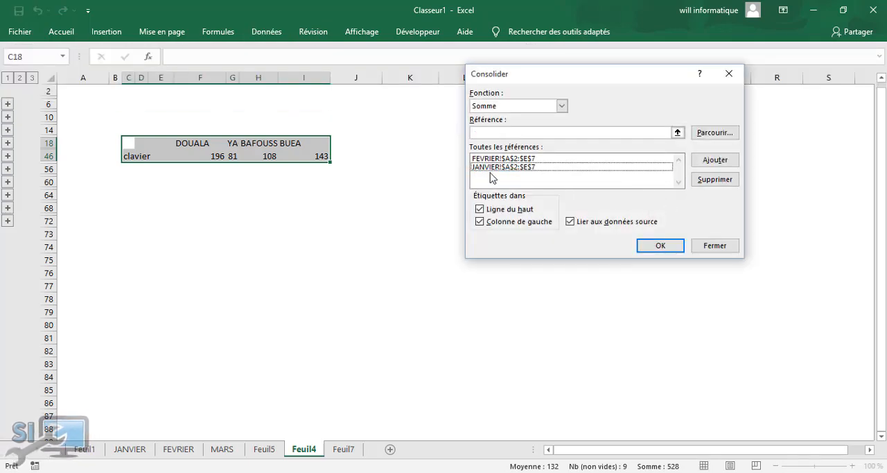
# Add the range A2:D7 from the MARS sheet as a reference and run the consolidation again
pyautogui.click(534, 132)
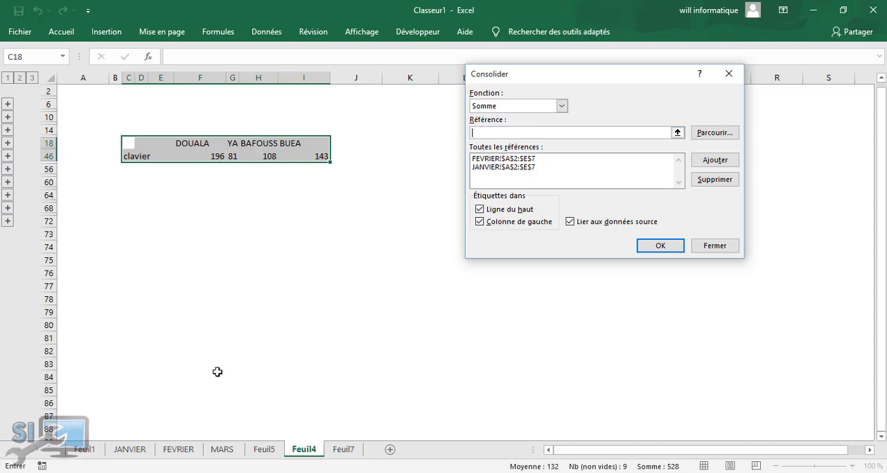
pyautogui.click(218, 449)
pyautogui.moveTo(36, 109); pyautogui.dragTo(206, 171)
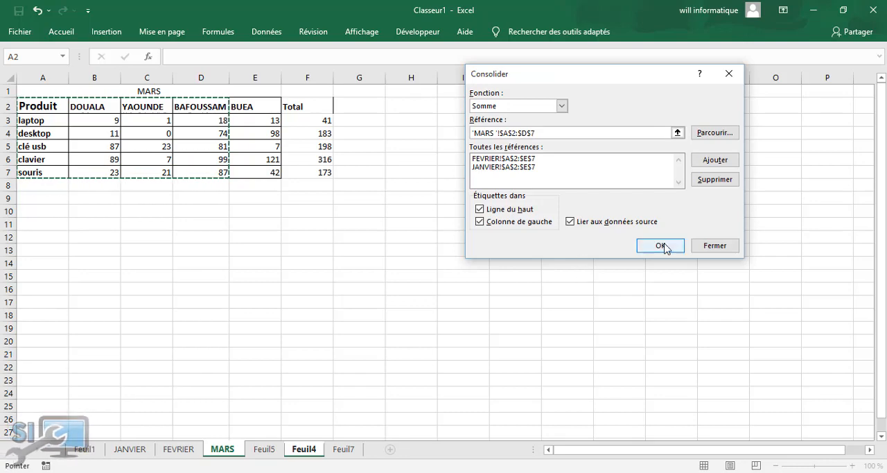
pyautogui.click(718, 165)
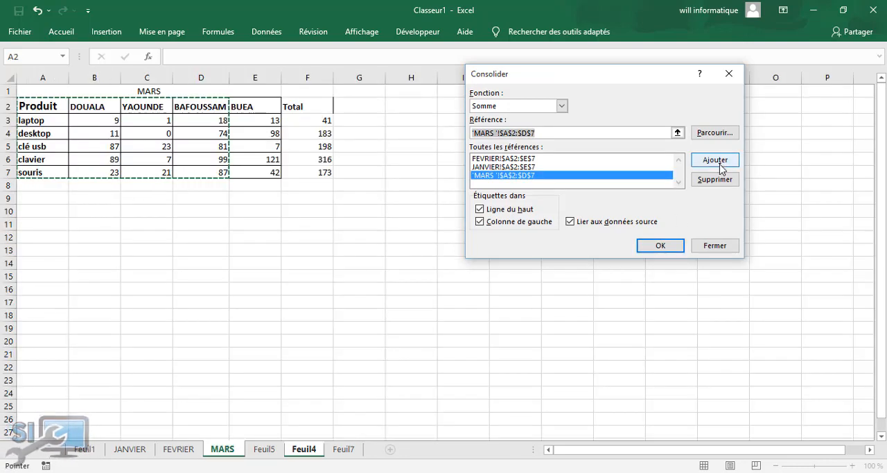
pyautogui.click(660, 246)
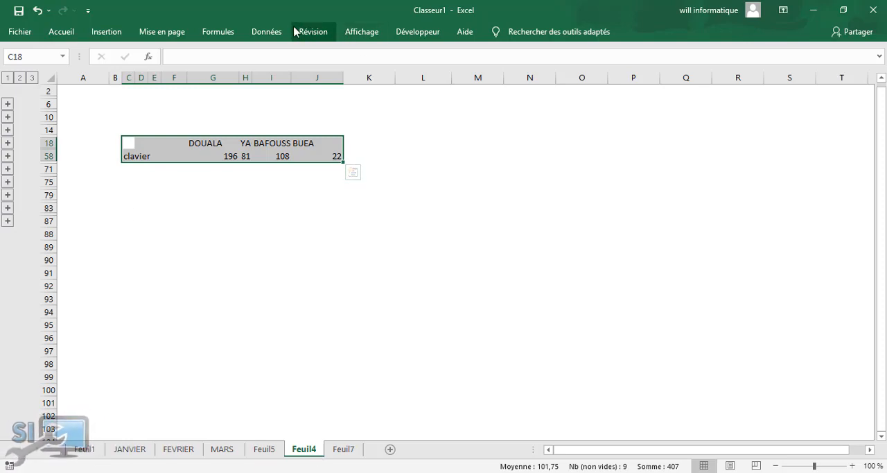
# Remove the FEVRIER, JANVIER and MARS references from the Consolidate settings on Feuil4 without running a consolidation
pyautogui.click(266, 31)
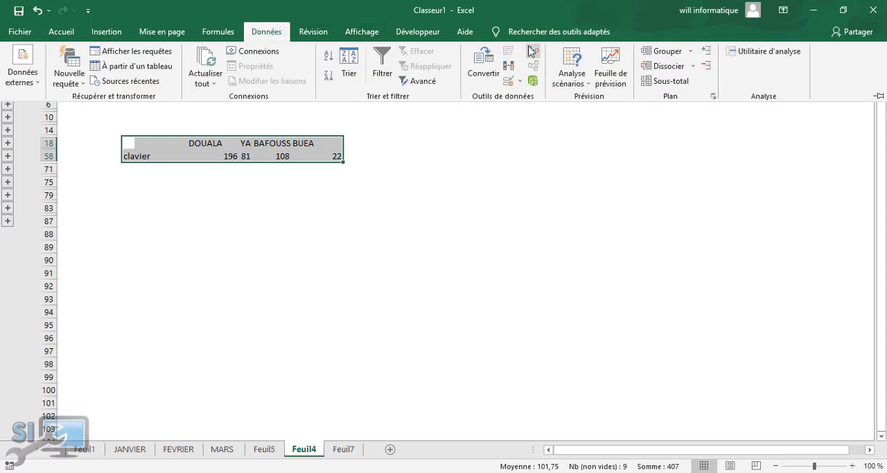
pyautogui.click(530, 50)
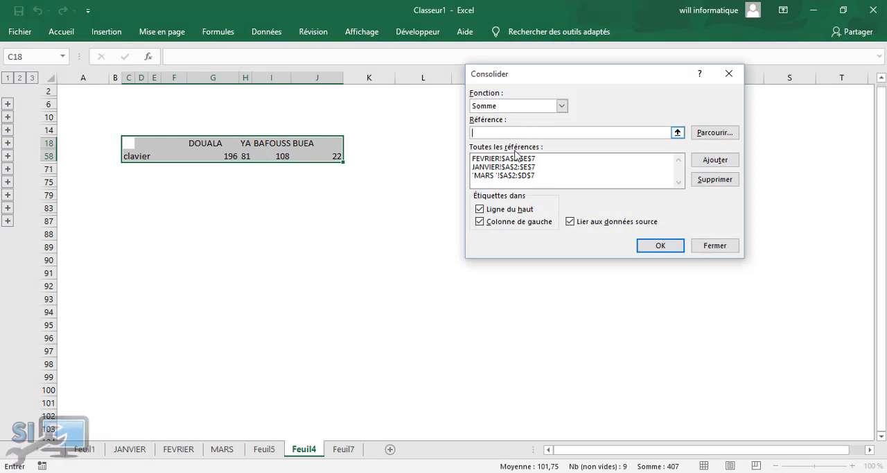
pyautogui.click(516, 158)
pyautogui.click(713, 179)
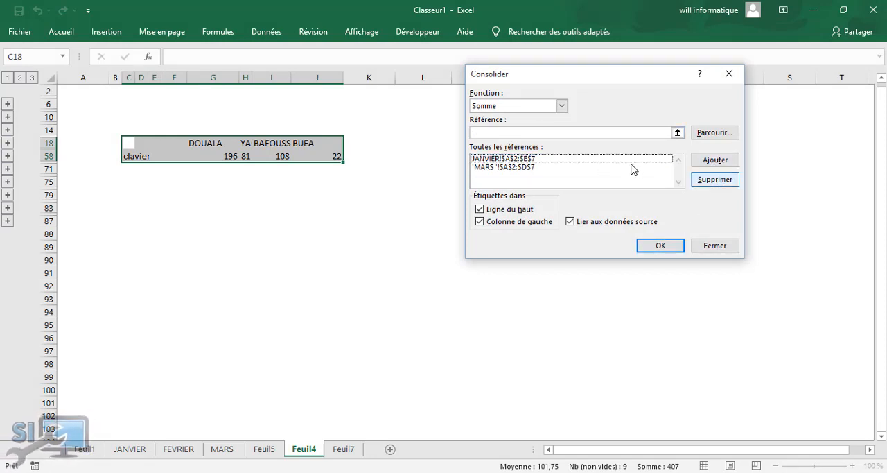
pyautogui.click(532, 158)
pyautogui.click(713, 179)
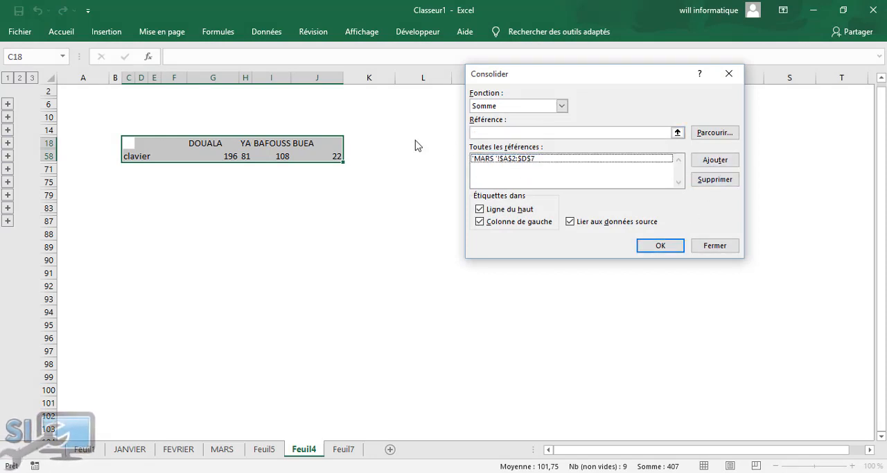
pyautogui.click(497, 158)
pyautogui.click(714, 179)
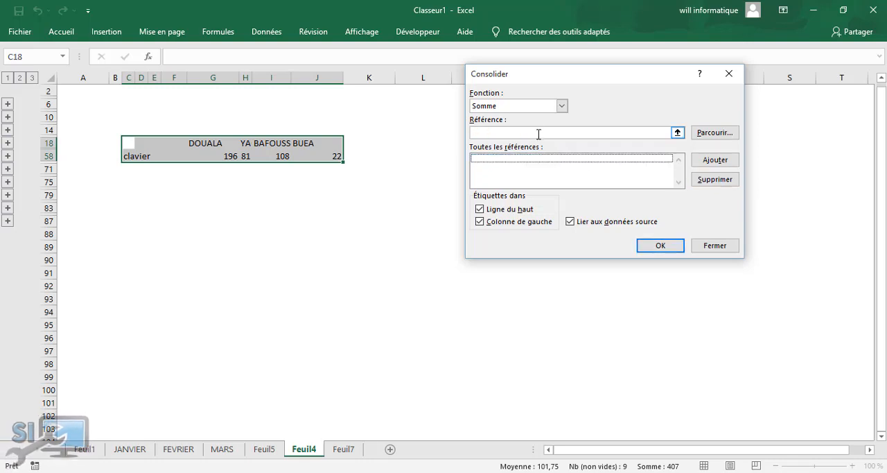
pyautogui.click(538, 134)
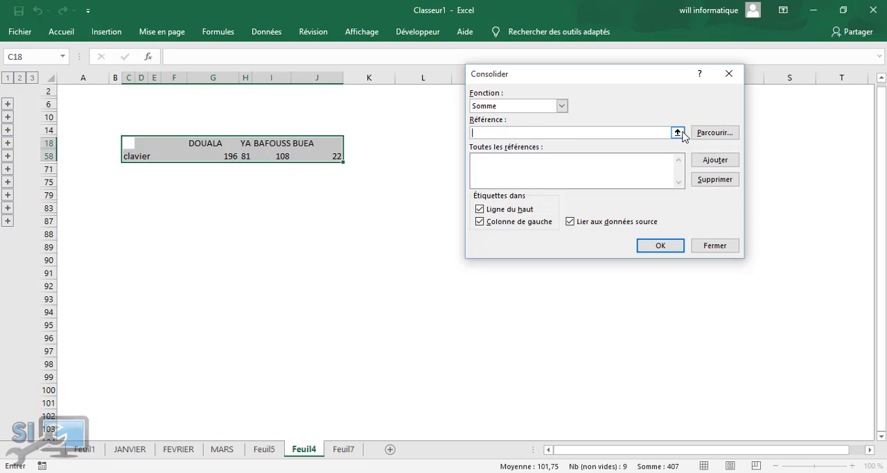
pyautogui.click(712, 246)
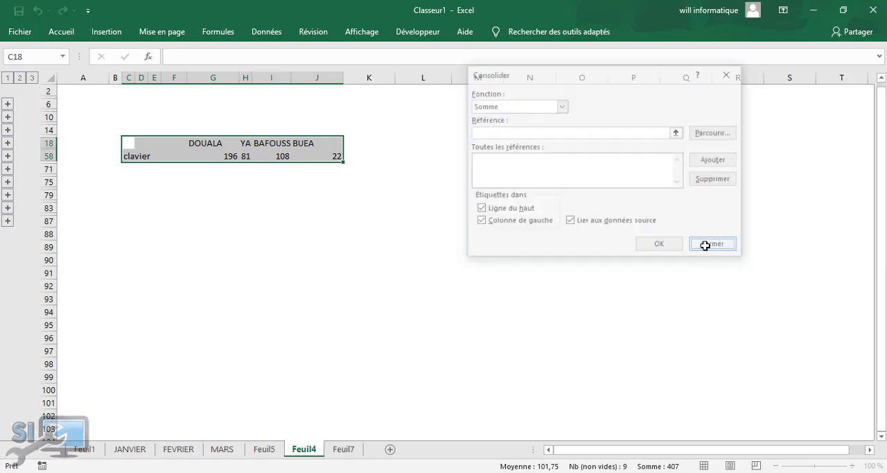
# Clear everything from the selected consolidated table on Feuil4
pyautogui.click(61, 32)
pyautogui.click(739, 81)
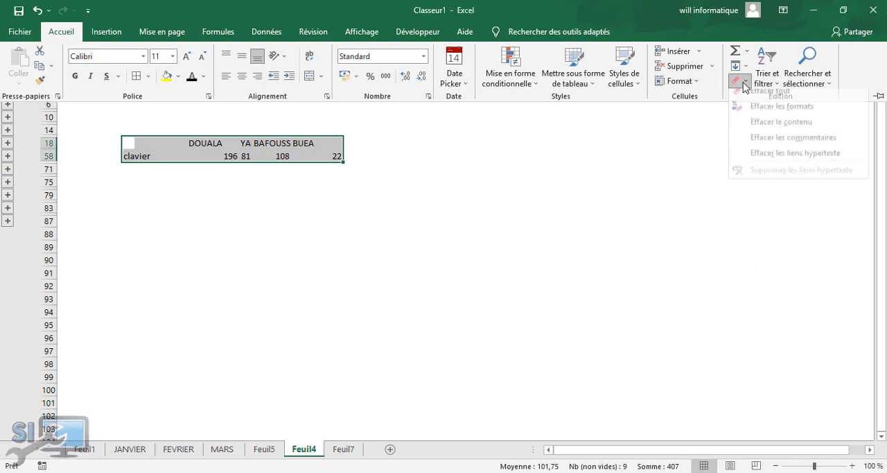
pyautogui.click(771, 98)
pyautogui.click(153, 209)
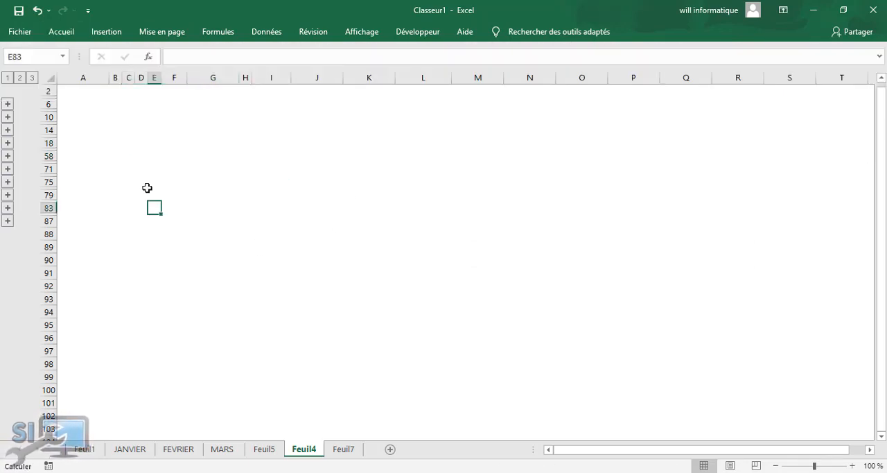
pyautogui.click(131, 143)
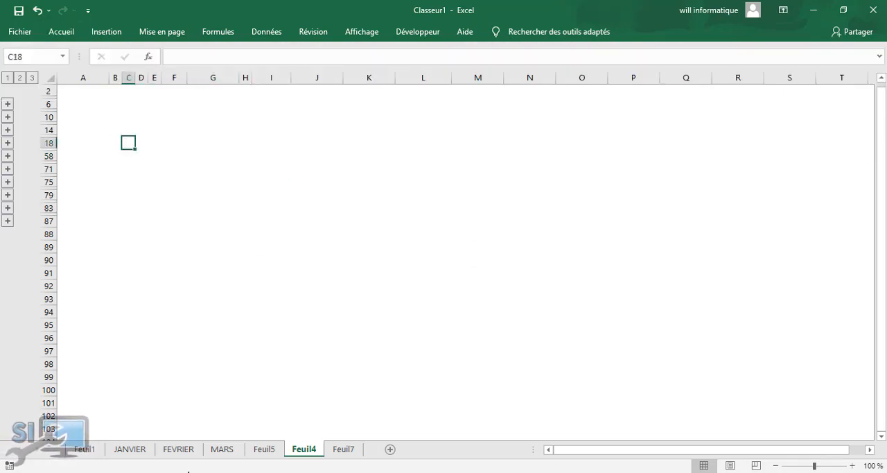
# Insert a new worksheet after Feuil4 and select cell C4 as the consolidation destination
pyautogui.click(390, 450)
pyautogui.click(56, 130)
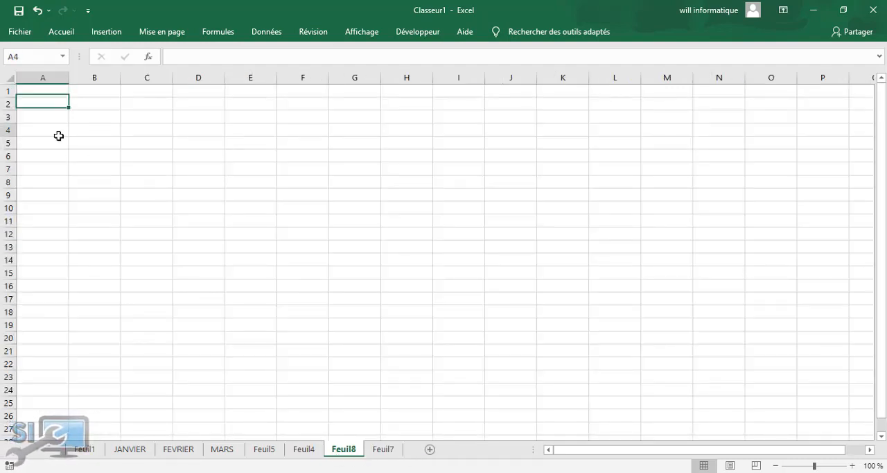
pyautogui.click(148, 132)
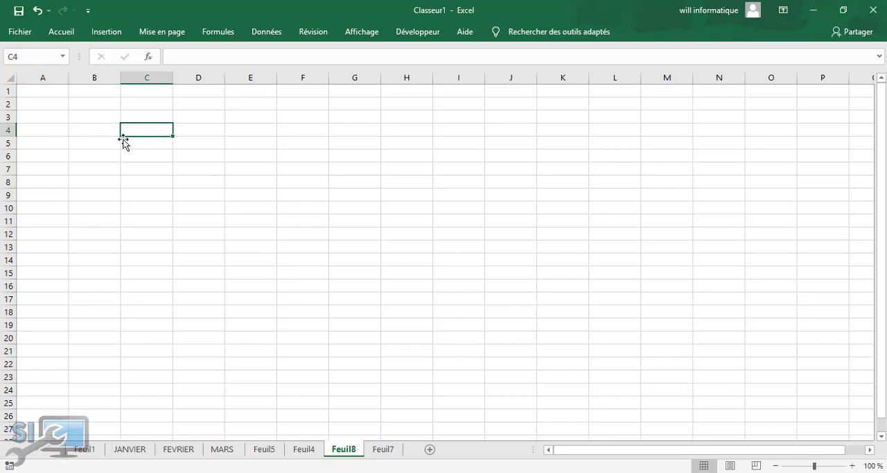
# Start a sum consolidation and add the range A2:E7 from the JANVIER sheet as a reference
pyautogui.click(266, 32)
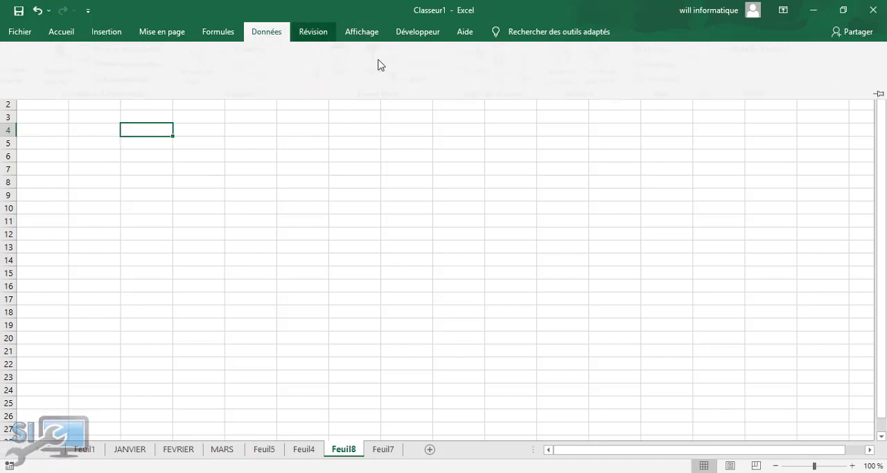
pyautogui.click(534, 52)
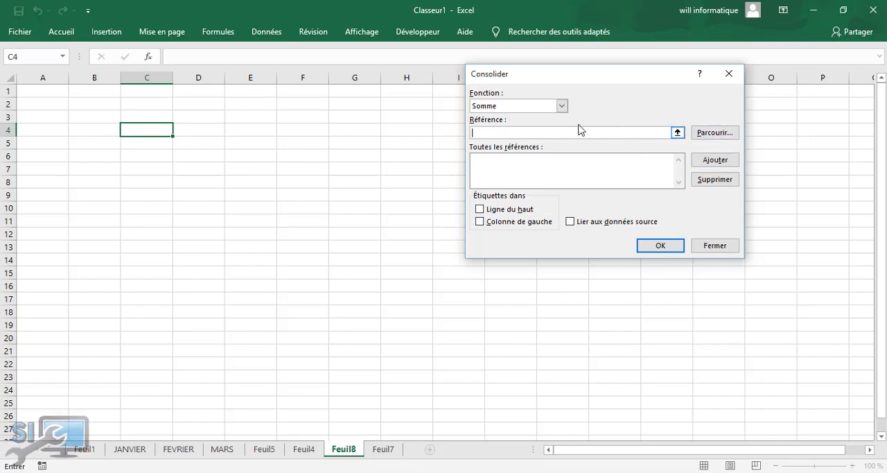
pyautogui.click(131, 449)
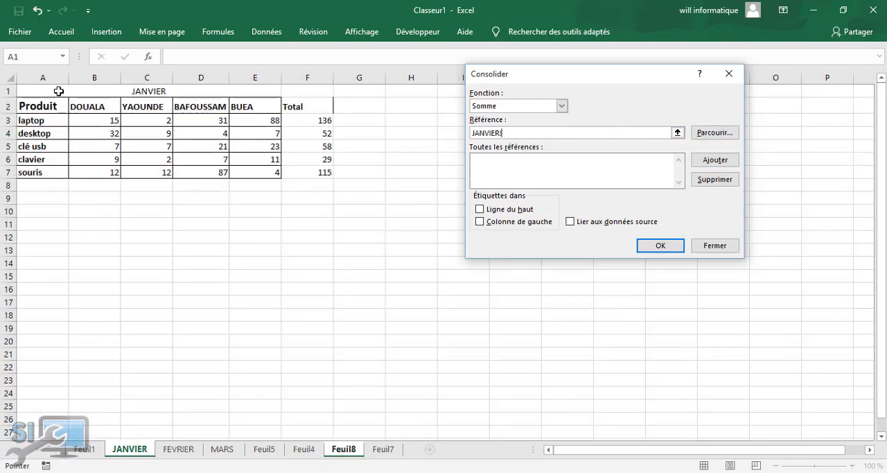
pyautogui.moveTo(33, 105); pyautogui.dragTo(258, 172)
pyautogui.click(714, 160)
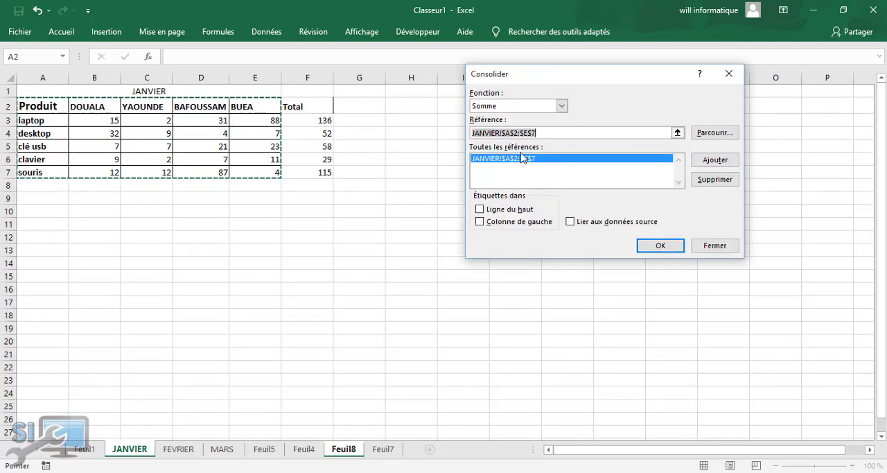
# Add the ranges A2:E7 from the FEVRIER and MARS sheets to the consolidation references
pyautogui.click(177, 449)
pyautogui.moveTo(43, 106); pyautogui.dragTo(250, 127)
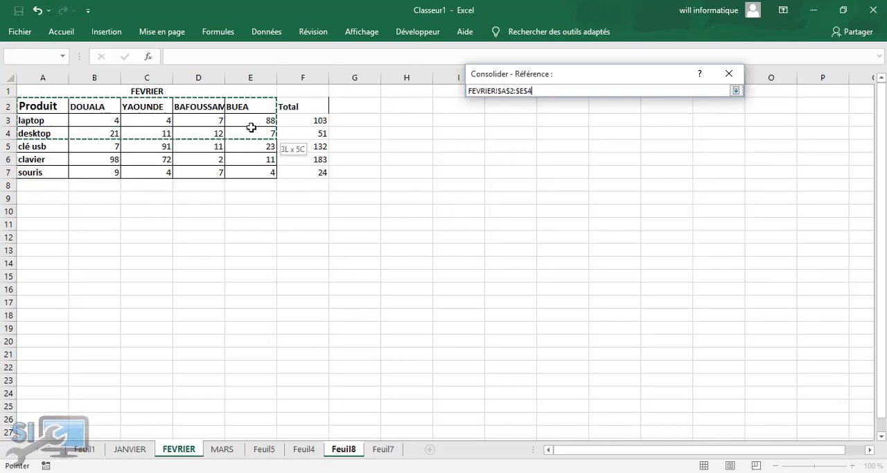
pyautogui.moveTo(256, 174); pyautogui.dragTo(270, 175)
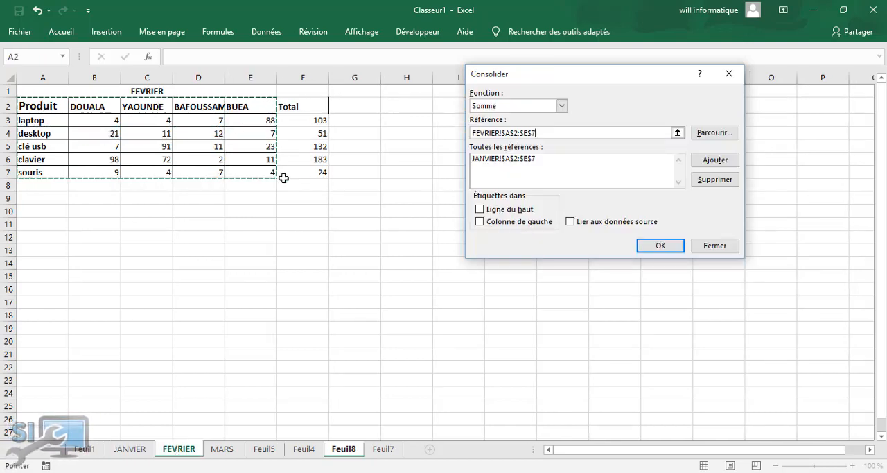
pyautogui.click(707, 161)
pyautogui.click(222, 449)
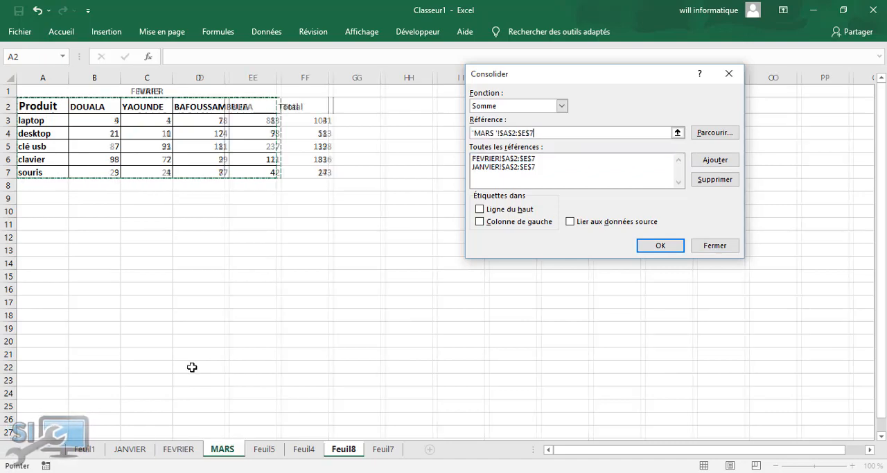
pyautogui.moveTo(41, 99); pyautogui.dragTo(263, 171)
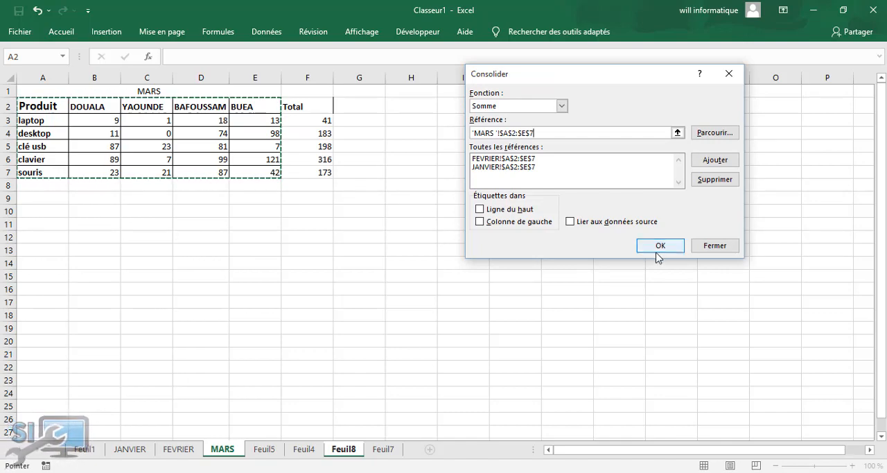
pyautogui.click(711, 164)
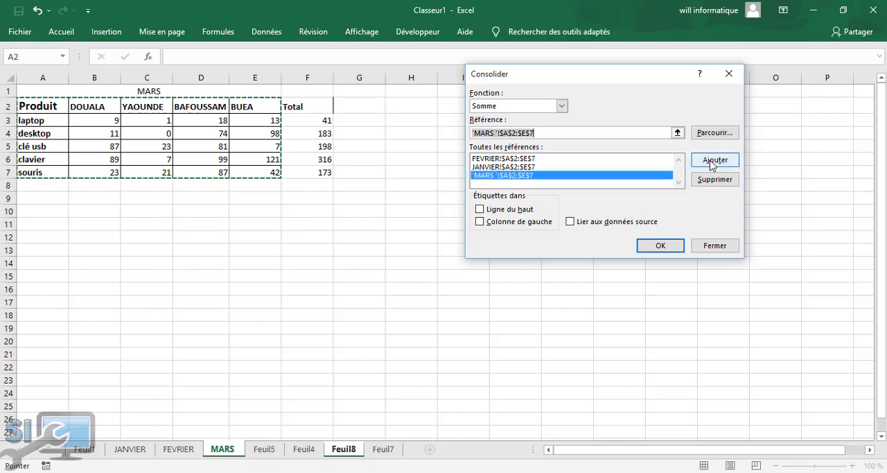
# Run the consolidation with top-row and left-column labels and links to the source data
pyautogui.click(480, 208)
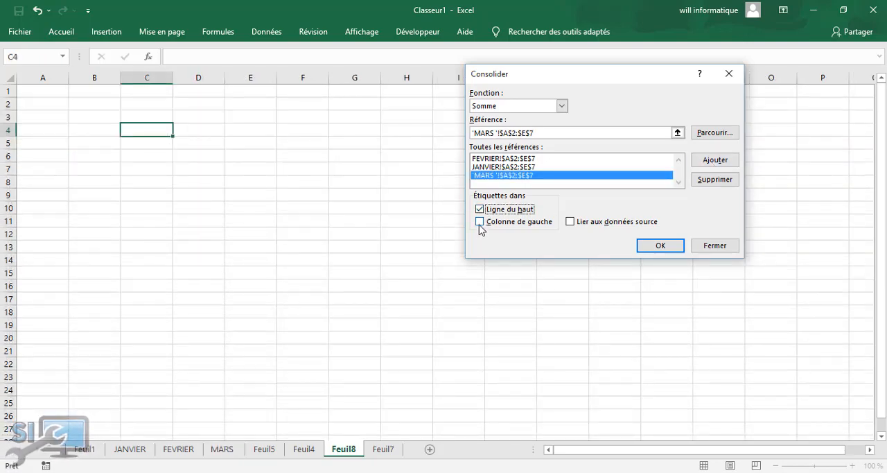
pyautogui.click(479, 222)
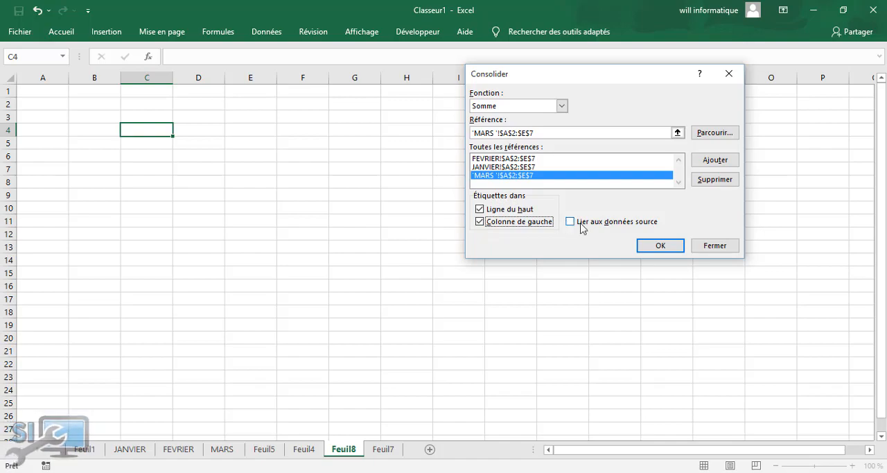
pyautogui.click(569, 221)
pyautogui.click(659, 246)
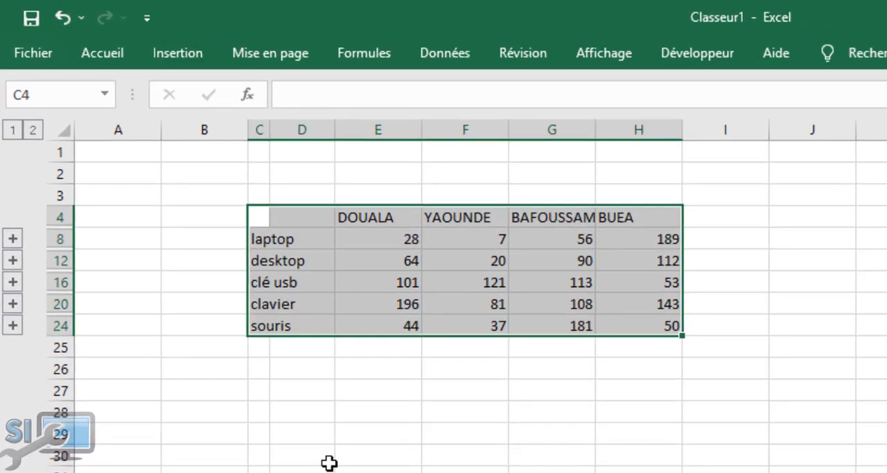
# Apply borders to all cells of the consolidated table in C4:H24
pyautogui.click(262, 369)
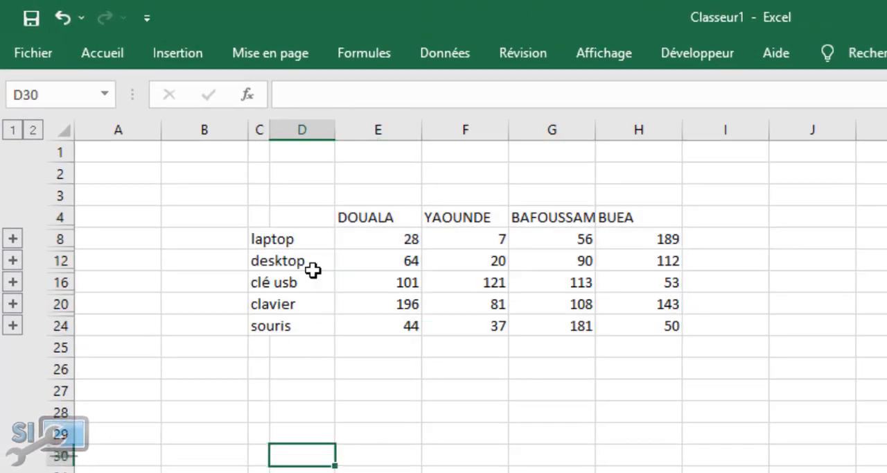
pyautogui.moveTo(291, 215); pyautogui.dragTo(655, 346)
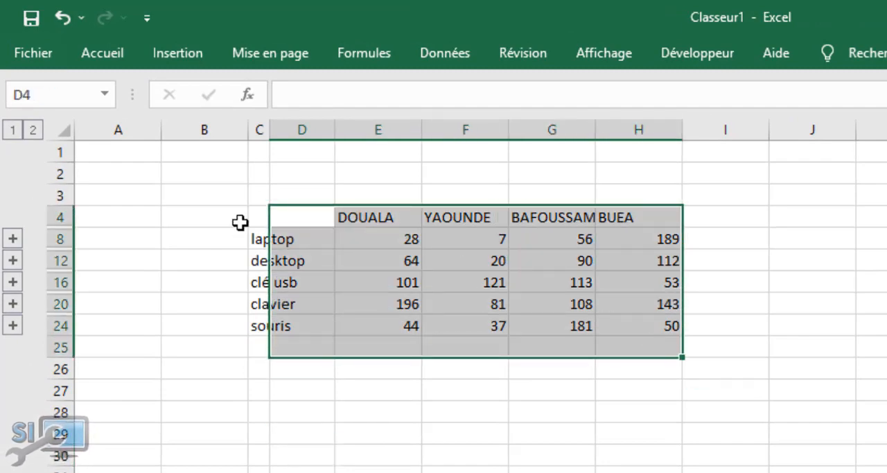
pyautogui.moveTo(262, 217); pyautogui.dragTo(666, 326)
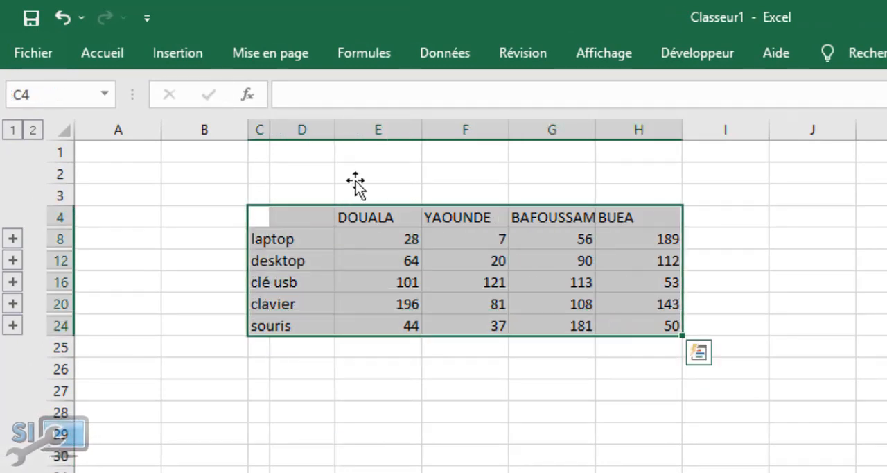
pyautogui.click(110, 55)
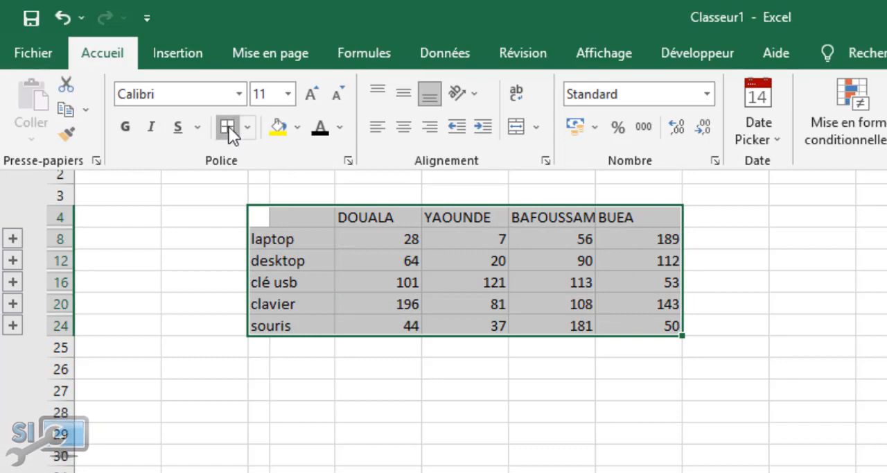
pyautogui.click(227, 127)
# Make the city headers in row 4 and the product names of the consolidated table bold
pyautogui.moveTo(358, 215); pyautogui.dragTo(637, 217)
pyautogui.click(101, 63)
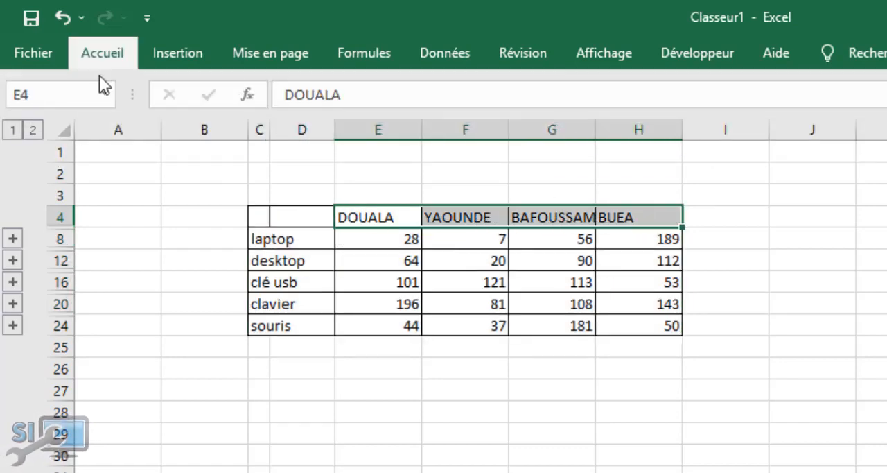
pyautogui.click(126, 126)
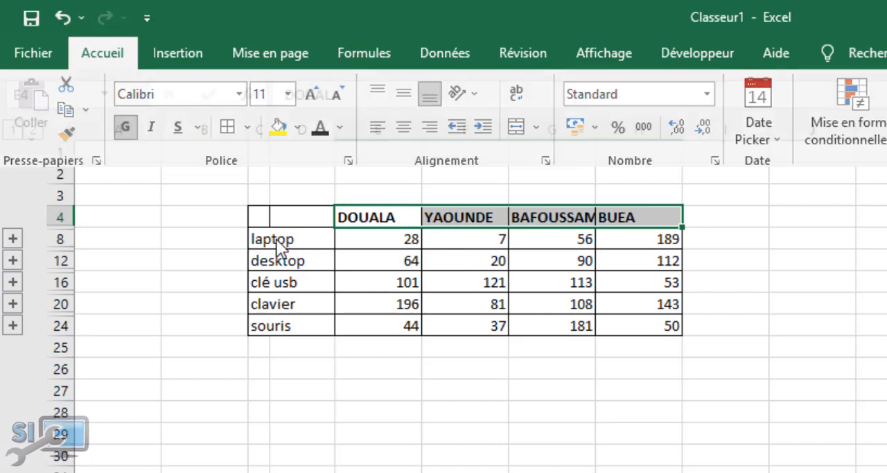
pyautogui.moveTo(276, 239); pyautogui.dragTo(261, 331)
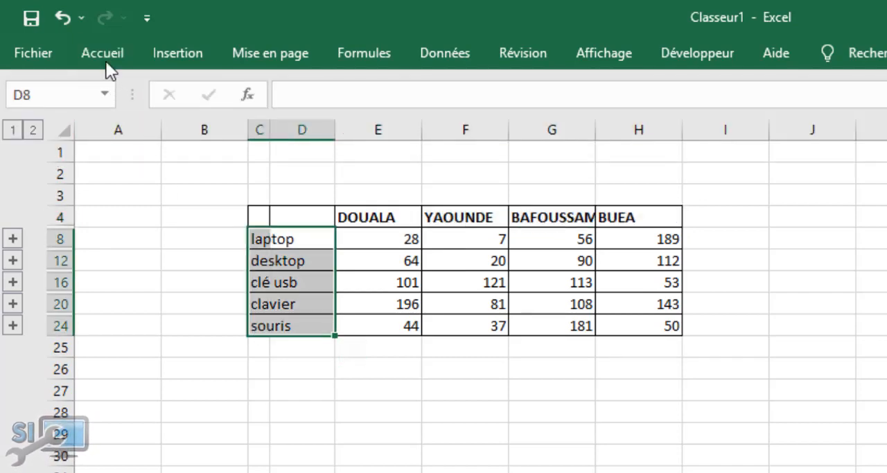
pyautogui.click(101, 53)
pyautogui.click(132, 136)
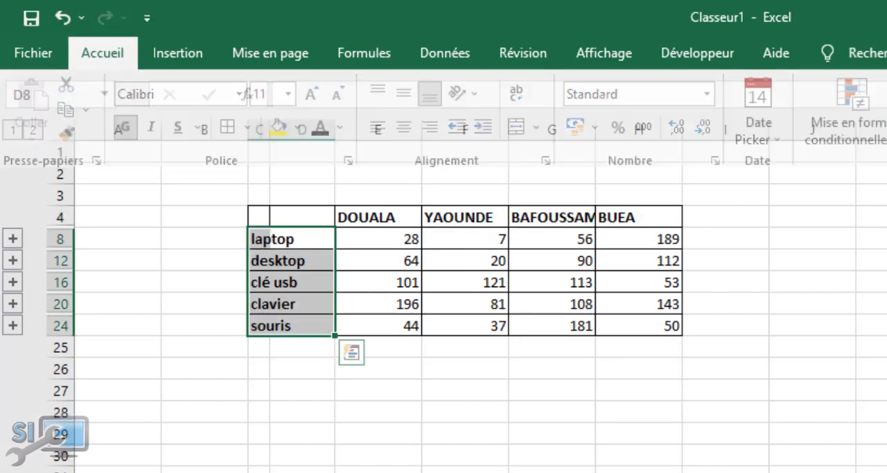
pyautogui.click(364, 438)
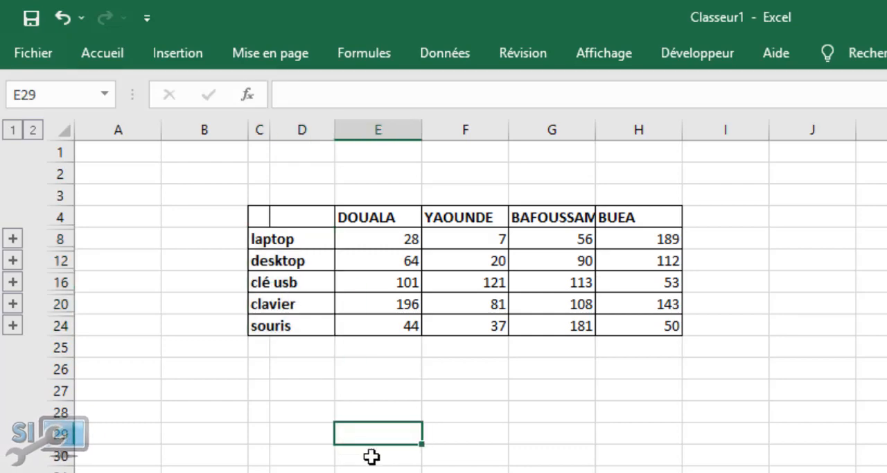
# Compare the consolidated laptop total for DOUALA in E8 with cell B3 on the JANVIER, FEVRIER and MARS sheets
pyautogui.click(392, 244)
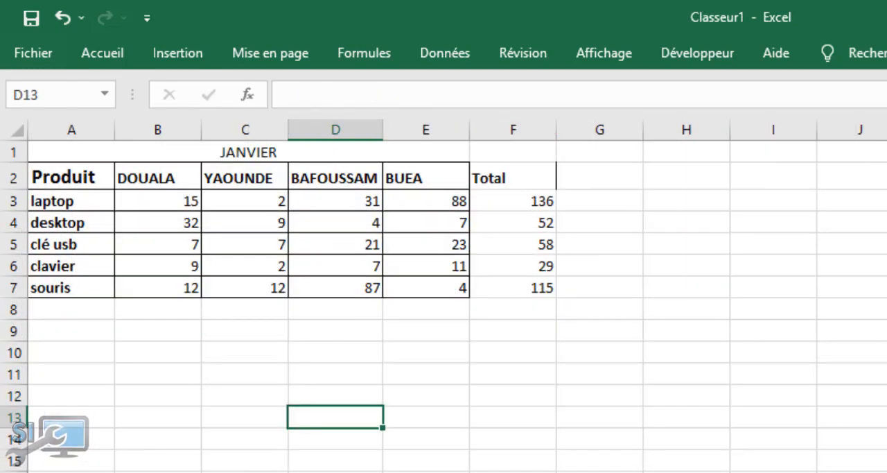
pyautogui.click(161, 202)
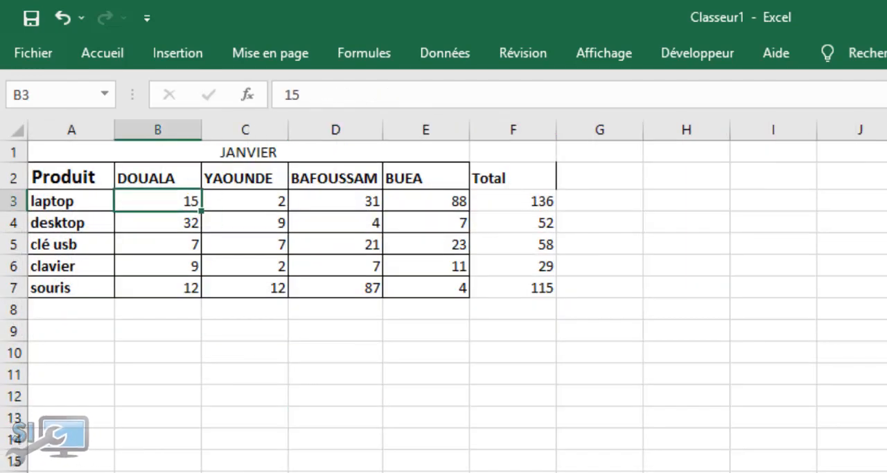
pyautogui.hotkey('ctrl', 'pagedown')
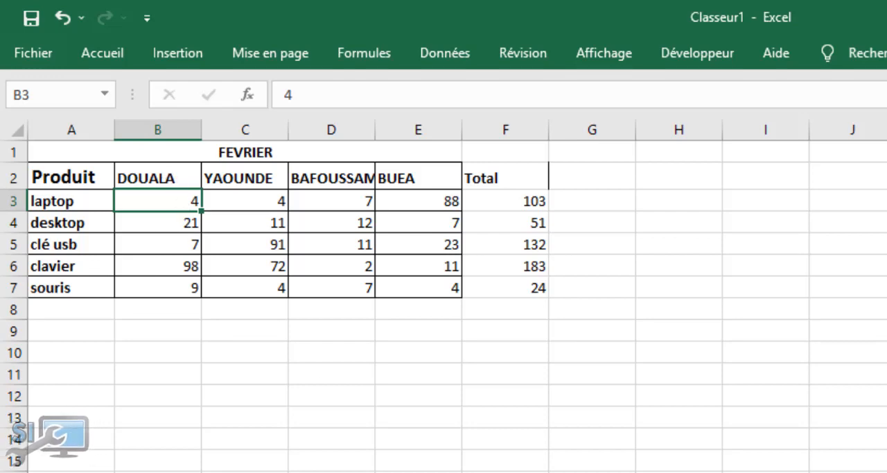
pyautogui.hotkey('ctrl', 'pagedown')
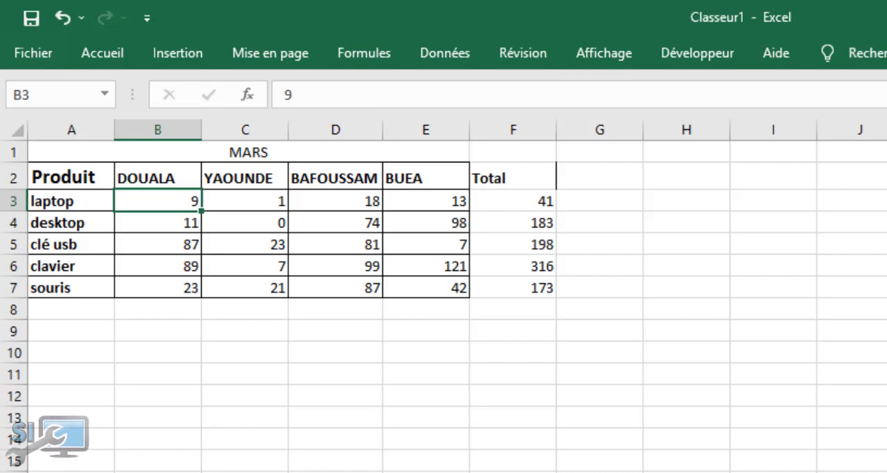
pyautogui.hotkey('ctrl', 'pagedown')
pyautogui.hotkey('ctrl', 'pagedown')
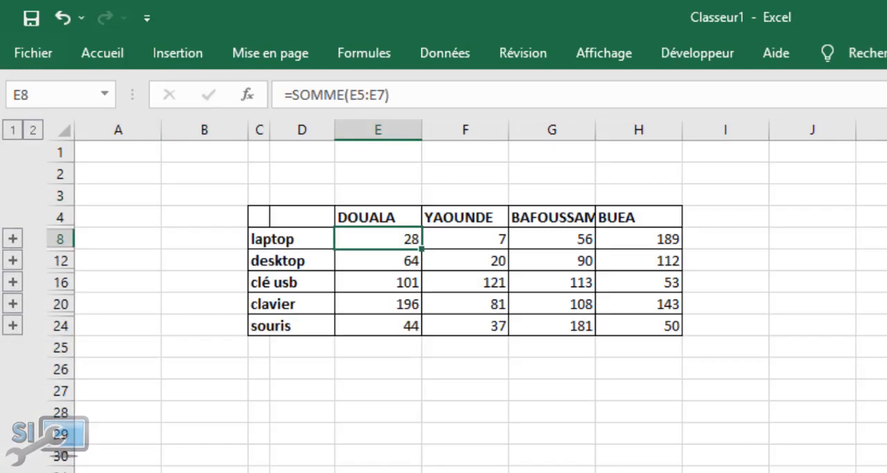
# Autofit column G of the consolidated table on Feuil8 to the BAFOUSSAM header
pyautogui.moveTo(395, 376); pyautogui.dragTo(393, 383)
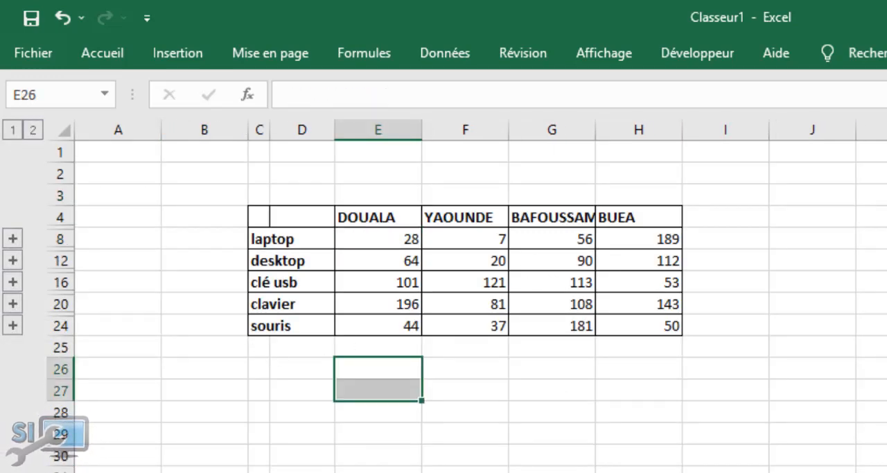
pyautogui.click(783, 224)
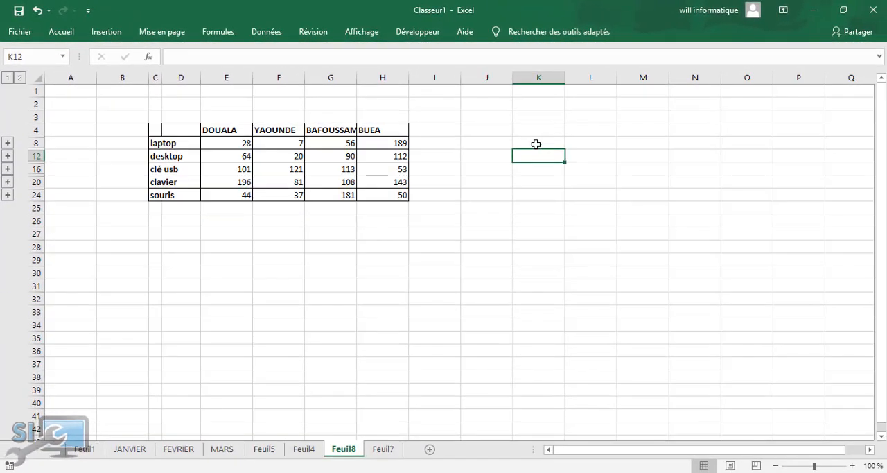
pyautogui.doubleClick(356, 79)
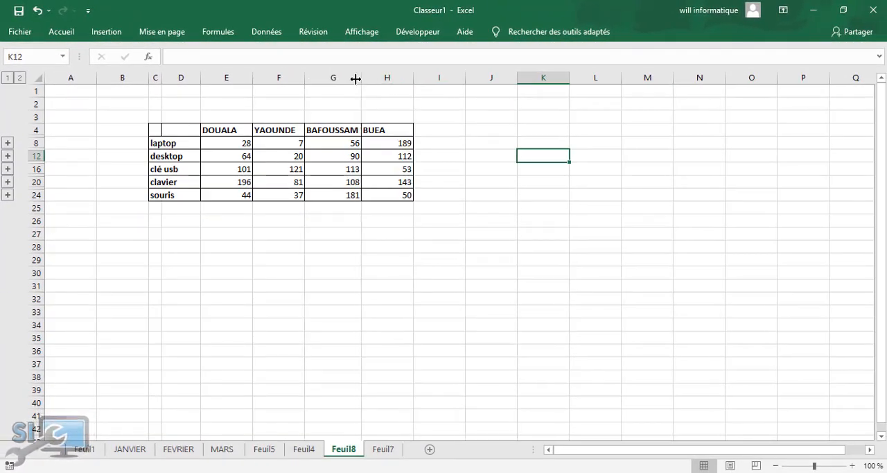
# Switch to the sheet Feuil7 and preview the other open workbooks
pyautogui.click(384, 449)
pyautogui.click(185, 194)
pyautogui.click(371, 142)
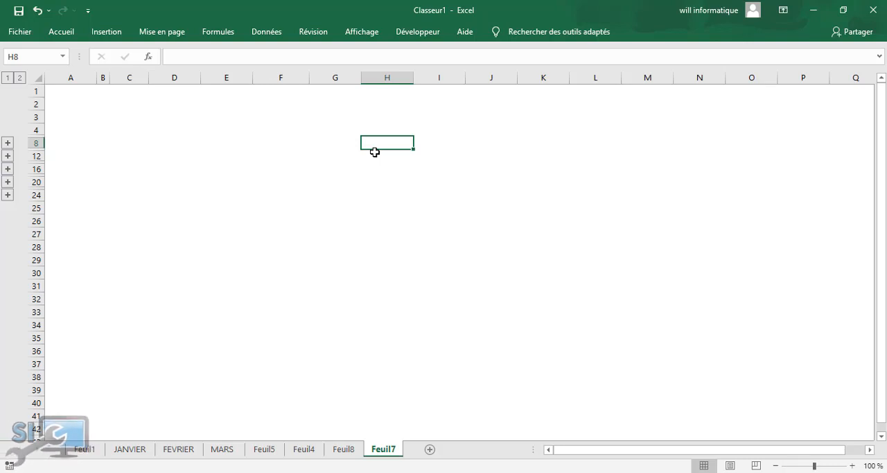
pyautogui.click(255, 34)
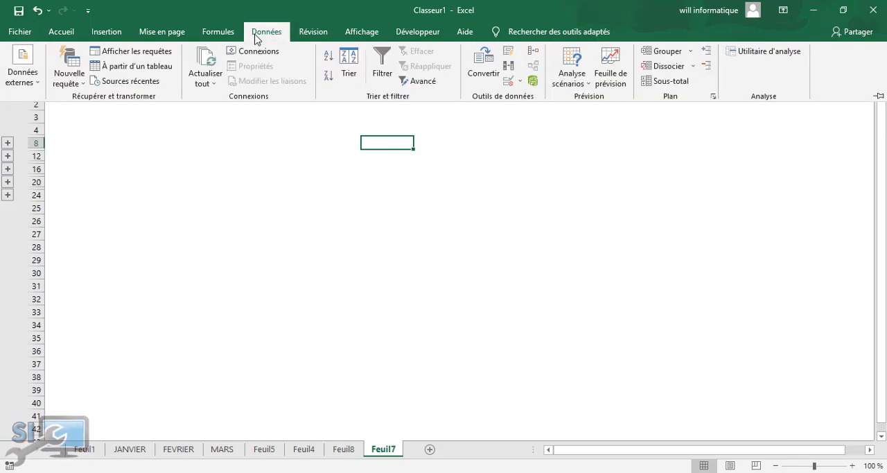
pyautogui.click(475, 444)
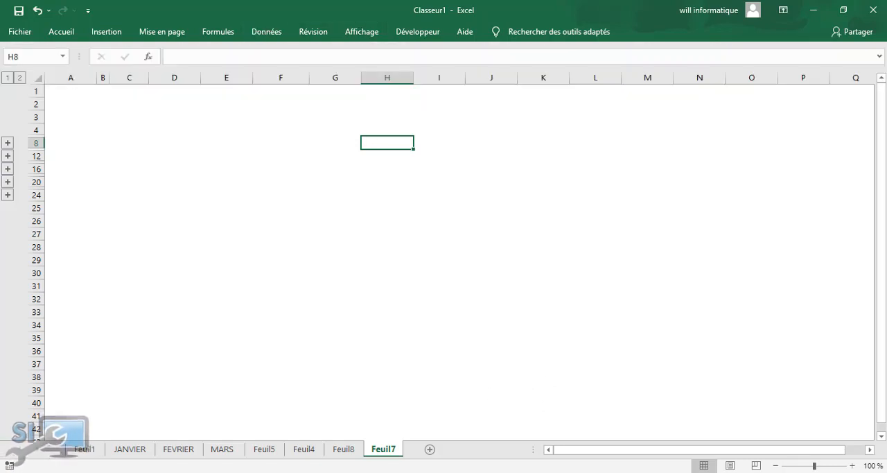
pyautogui.moveTo(309, 424)
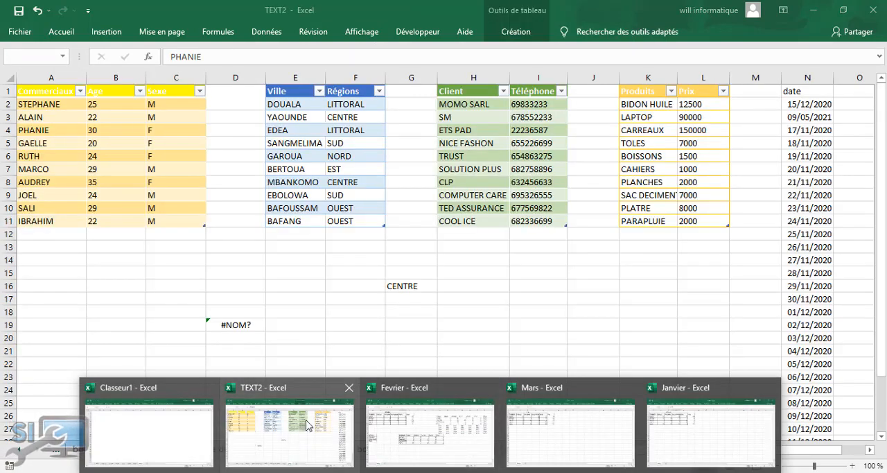
pyautogui.moveTo(405, 424)
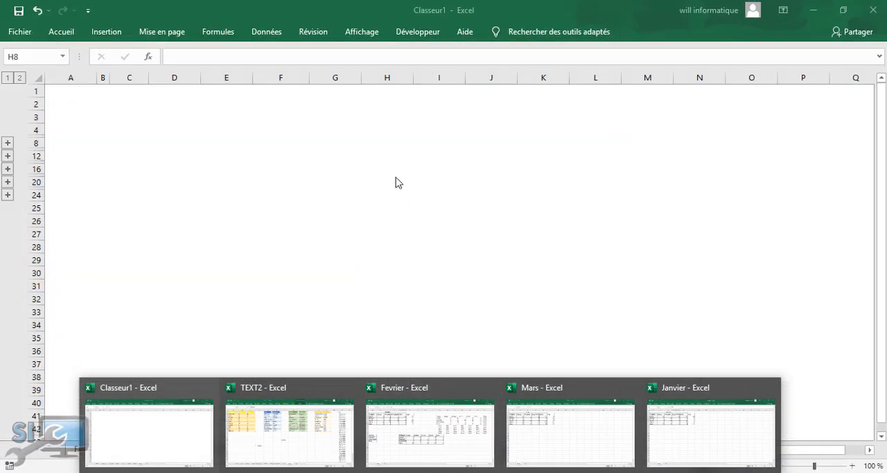
# Start a consolidation at cell F16 of Feuil7 and remove the existing Fevrier, Janvier and Mars file references
pyautogui.click(283, 33)
pyautogui.click(257, 162)
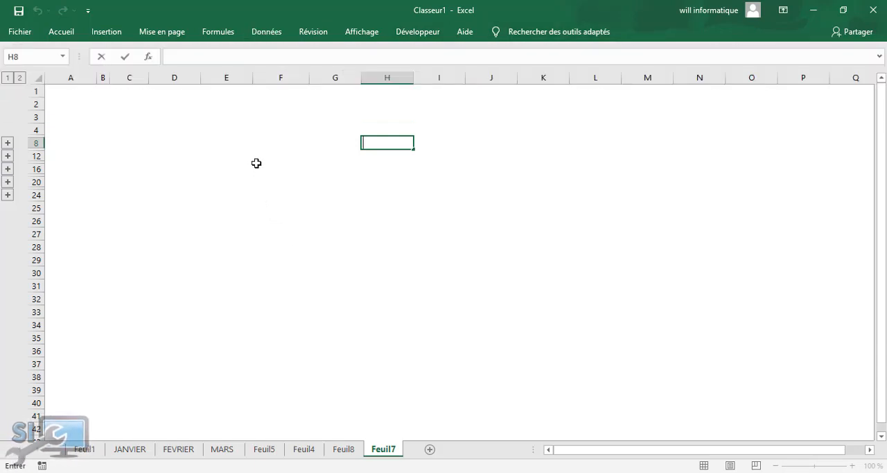
pyautogui.click(257, 162)
pyautogui.click(268, 32)
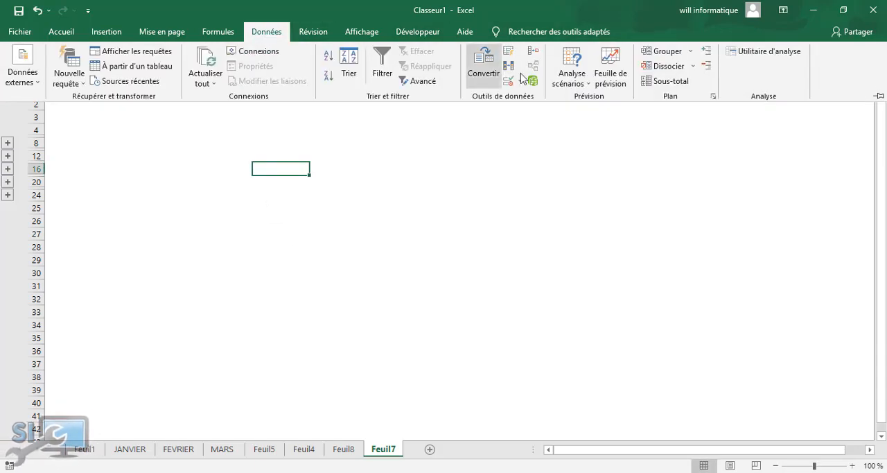
pyautogui.click(533, 52)
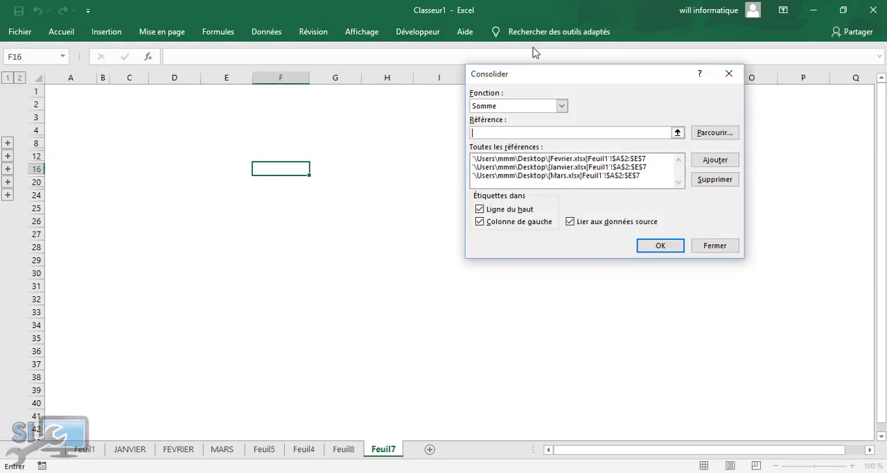
pyautogui.click(623, 161)
pyautogui.click(701, 179)
pyautogui.click(613, 167)
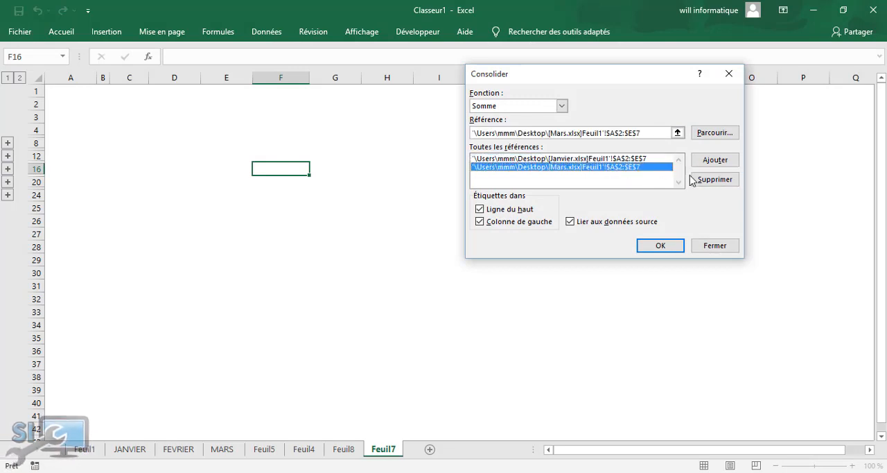
pyautogui.click(693, 181)
pyautogui.click(651, 159)
pyautogui.click(698, 180)
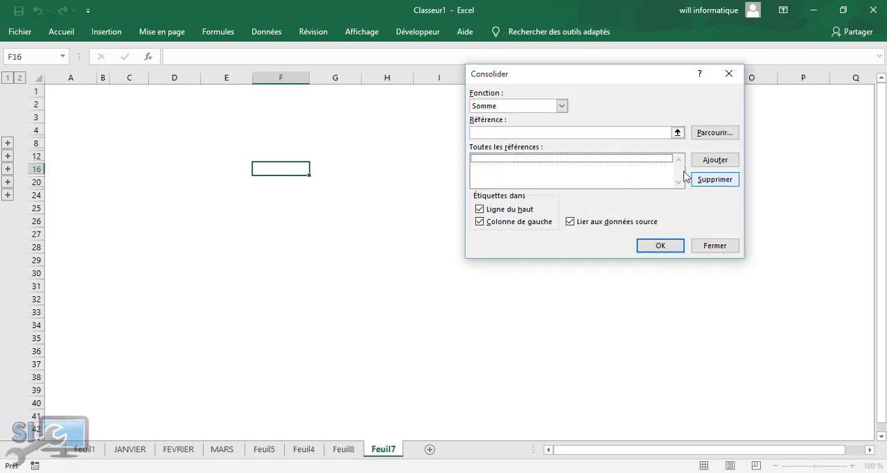
# Try to add the file Janvier.xlsx from the desktop as a consolidation reference without a cell range
pyautogui.click(566, 133)
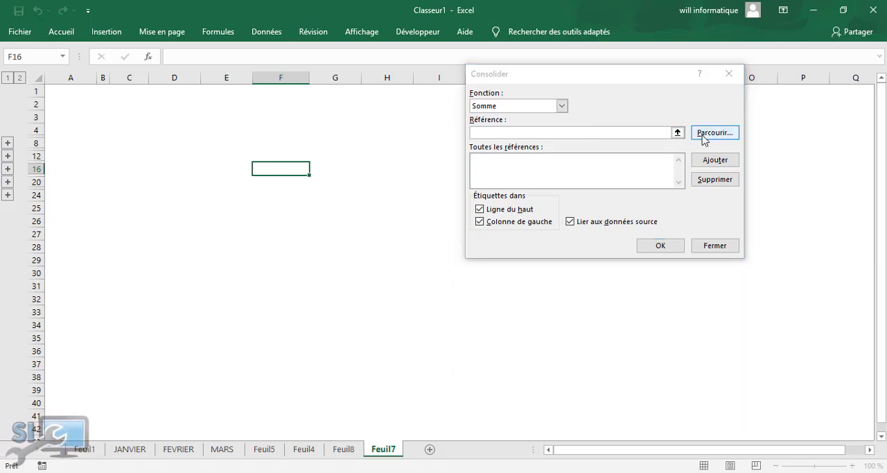
pyautogui.click(703, 138)
pyautogui.click(497, 197)
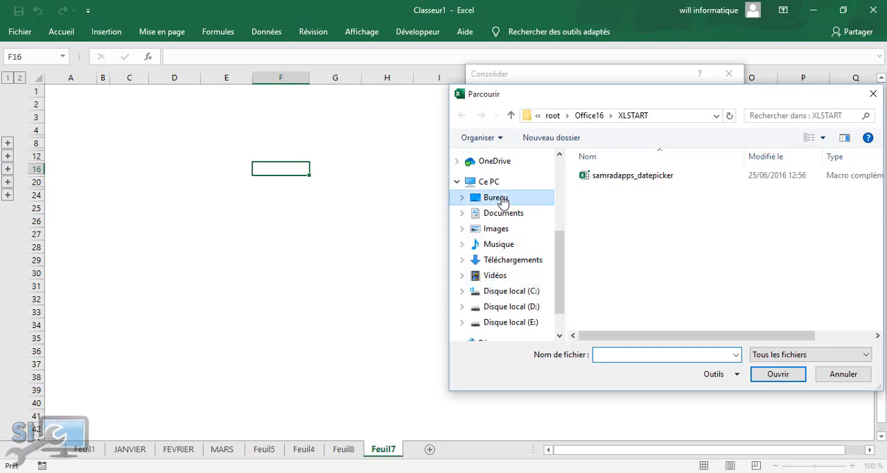
pyautogui.moveTo(877, 182); pyautogui.dragTo(879, 285)
pyautogui.click(615, 254)
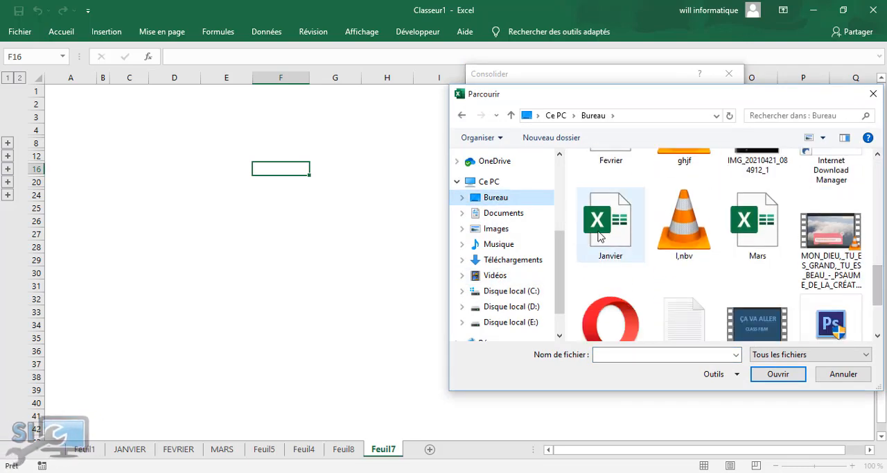
pyautogui.click(774, 374)
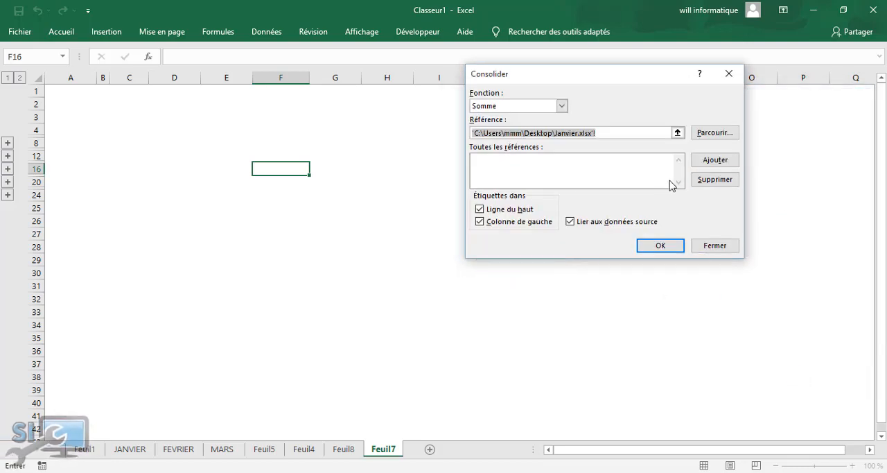
pyautogui.click(709, 167)
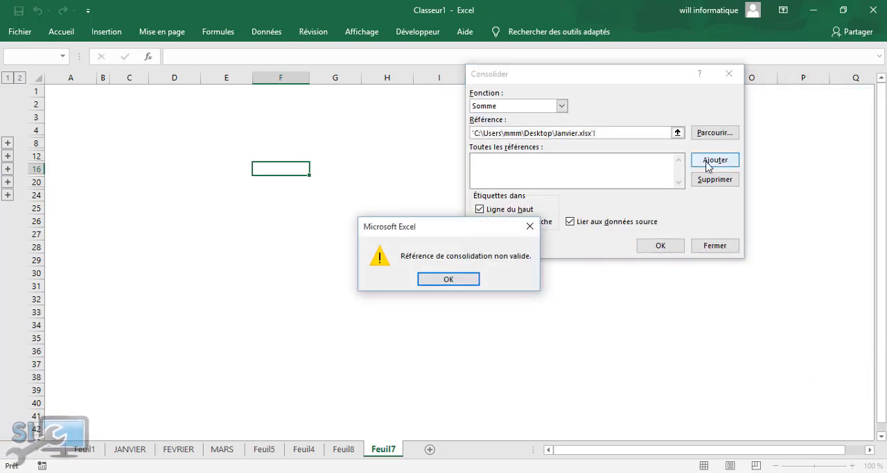
pyautogui.click(448, 280)
# Clear the Janvier.xlsx file path from the consolidation reference
pyautogui.click(614, 133)
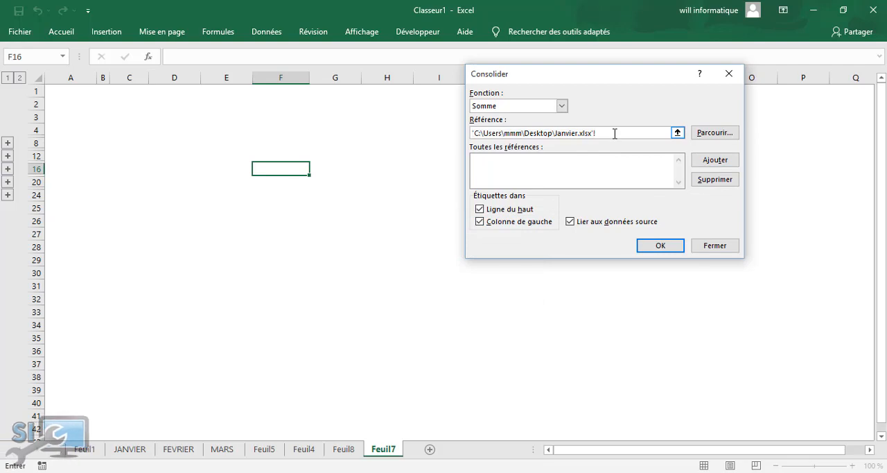
pyautogui.press('BackSpace')
pyautogui.press('BackSpace')
pyautogui.press('BackSpace')
pyautogui.press('BackSpace')
pyautogui.press('BackSpace')
pyautogui.press('BackSpace')
pyautogui.press('BackSpace')
pyautogui.press('BackSpace')
pyautogui.press('BackSpace')
pyautogui.press('BackSpace')
pyautogui.press('BackSpace')
pyautogui.press('BackSpace')
pyautogui.press('BackSpace')
pyautogui.press('BackSpace')
pyautogui.press('BackSpace')
pyautogui.press('BackSpace')
pyautogui.press('BackSpace')
pyautogui.press('BackSpace')
pyautogui.press('BackSpace')
pyautogui.press('BackSpace')
pyautogui.press('BackSpace')
pyautogui.press('BackSpace')
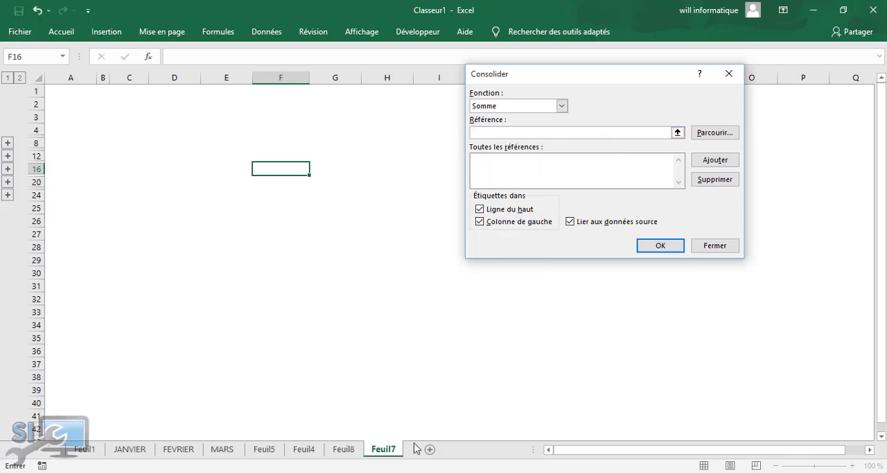
# Add the range A2:E7 on Feuil1 of the open Janvier workbook to the consolidation references
pyautogui.moveTo(429, 472)
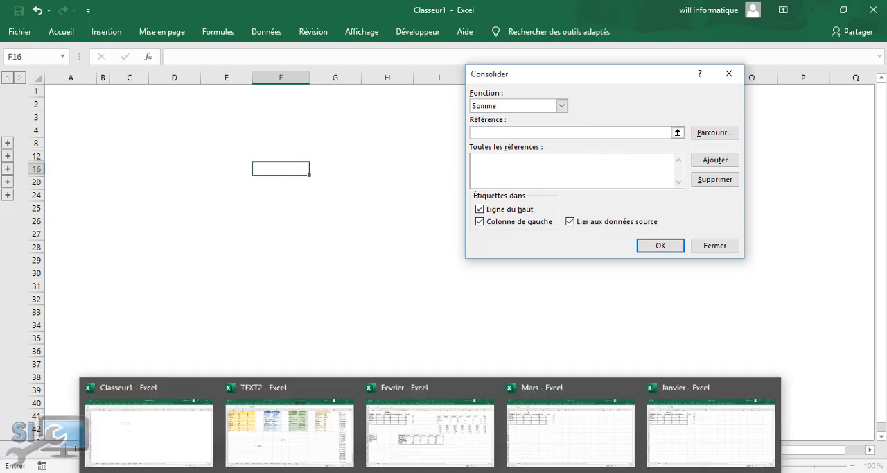
pyautogui.click(716, 427)
pyautogui.moveTo(41, 105); pyautogui.dragTo(256, 172)
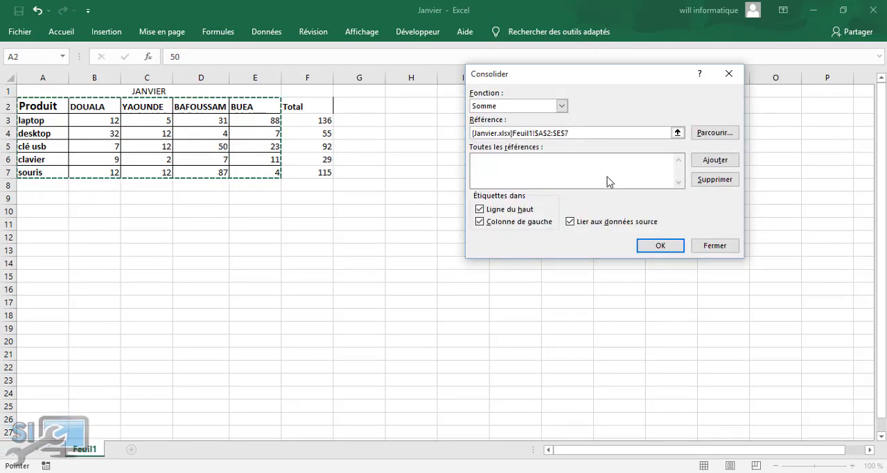
pyautogui.click(712, 160)
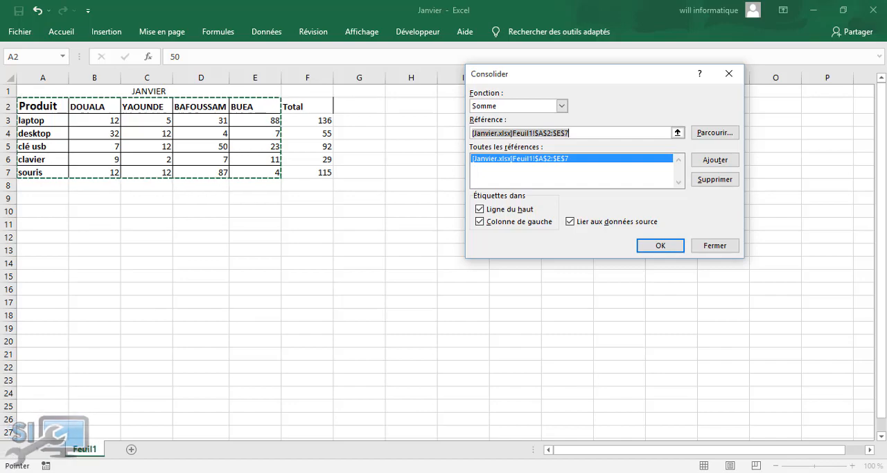
# Add the range A2:E7 on Feuil1 of the open Fevrier workbook to the consolidation references
pyautogui.moveTo(430, 471)
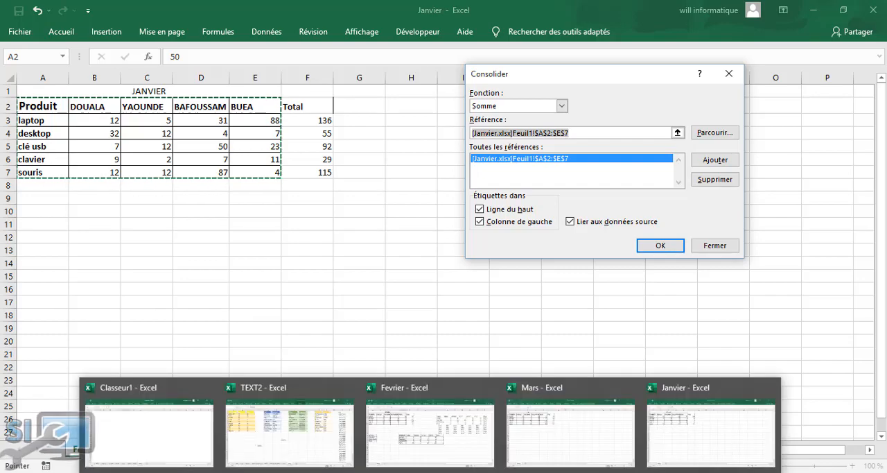
pyautogui.click(425, 431)
pyautogui.moveTo(20, 111); pyautogui.dragTo(98, 113)
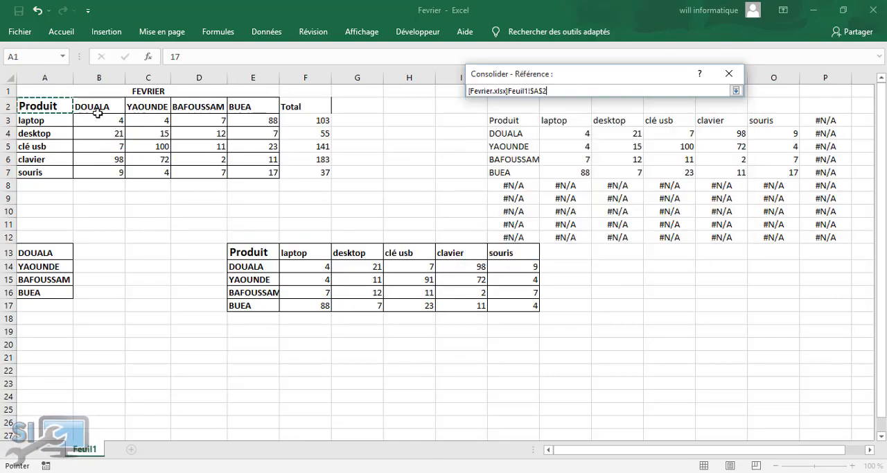
pyautogui.moveTo(259, 172); pyautogui.dragTo(259, 172)
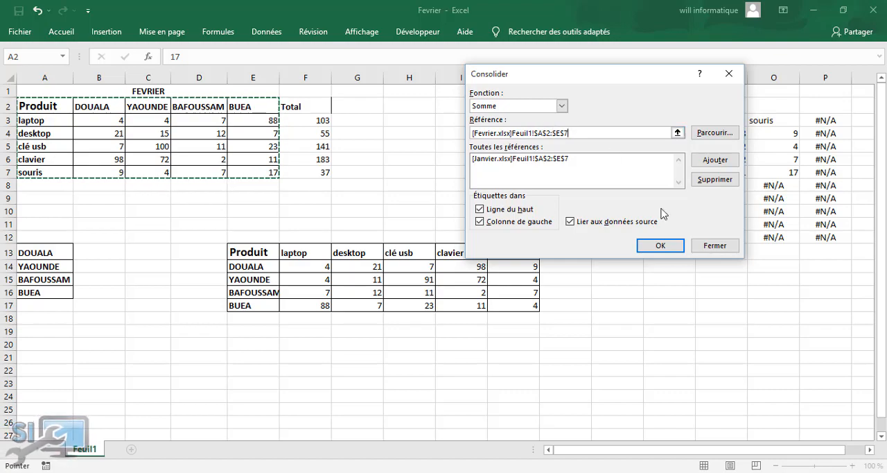
pyautogui.click(715, 159)
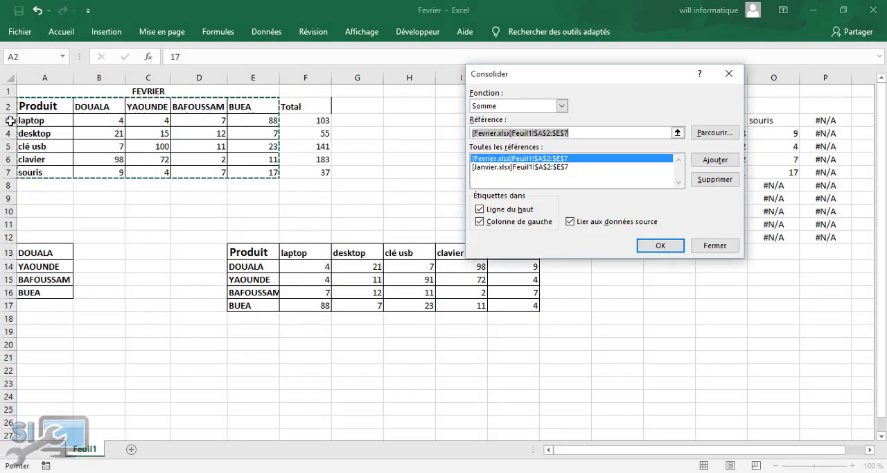
# Try to add the Fevrier workbook's range A2:E7 to the consolidation references a second time
pyautogui.moveTo(60, 110); pyautogui.dragTo(252, 174)
pyautogui.click(709, 160)
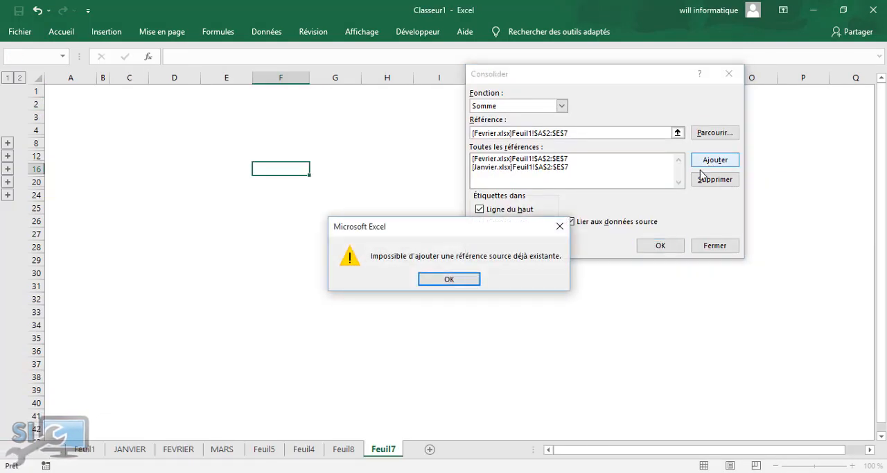
pyautogui.click(441, 278)
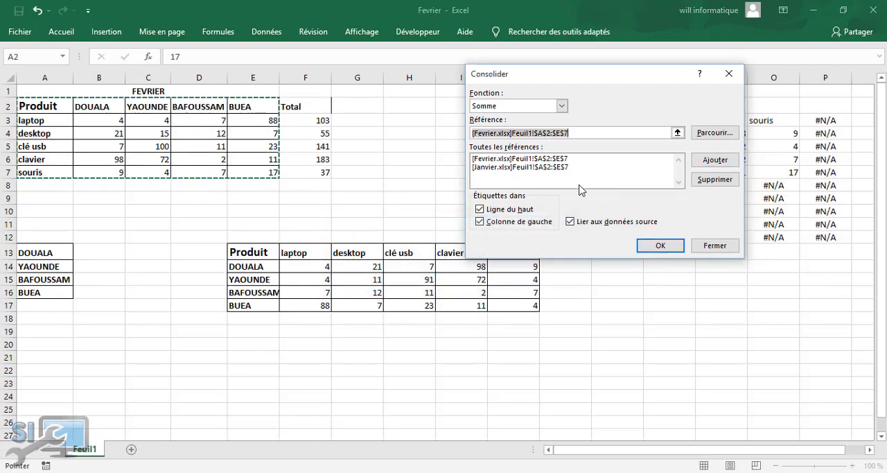
pyautogui.moveTo(430, 472)
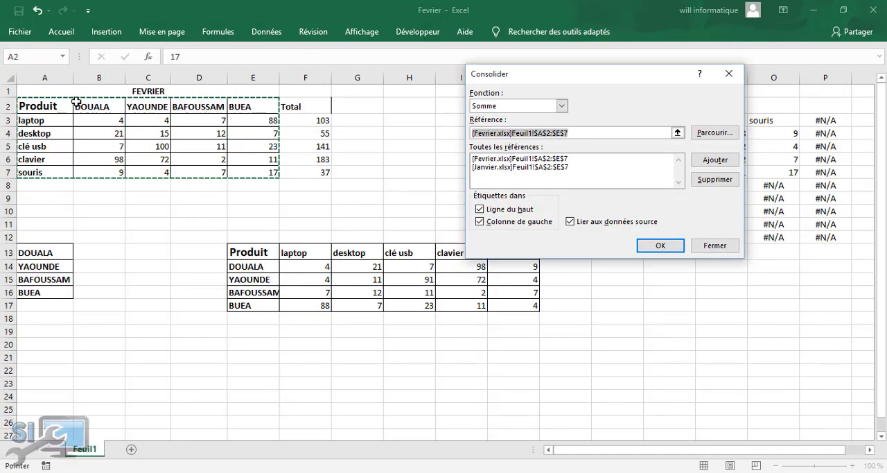
# Reselect the range A2:E7 on Feuil1 of the Fevrier workbook and run the consolidation with the Janvier and Fevrier references
pyautogui.moveTo(50, 106); pyautogui.dragTo(173, 111)
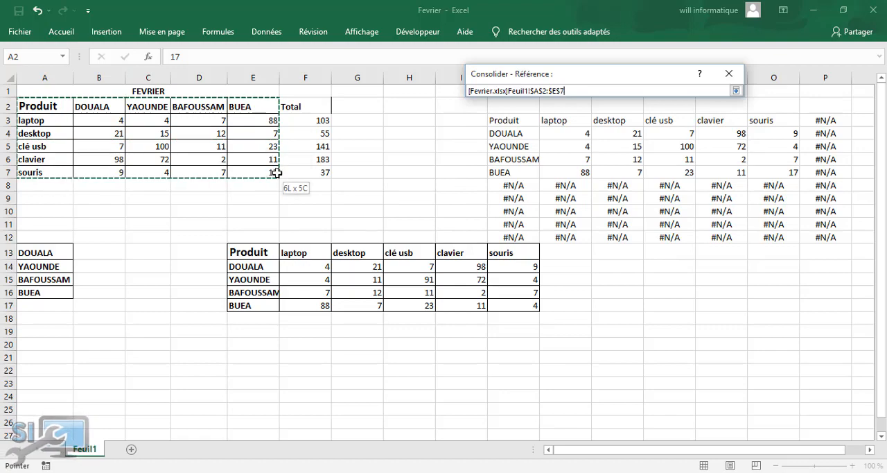
pyautogui.moveTo(276, 173); pyautogui.dragTo(277, 172)
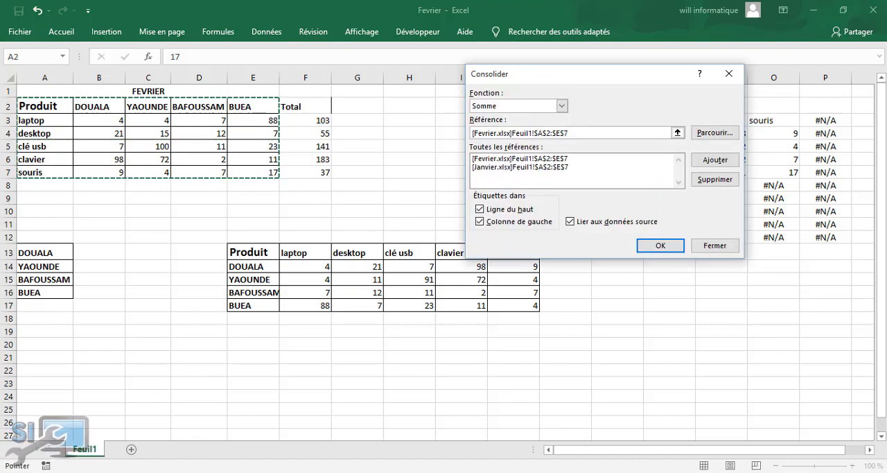
pyautogui.click(429, 472)
pyautogui.click(431, 435)
pyautogui.moveTo(39, 108); pyautogui.dragTo(271, 174)
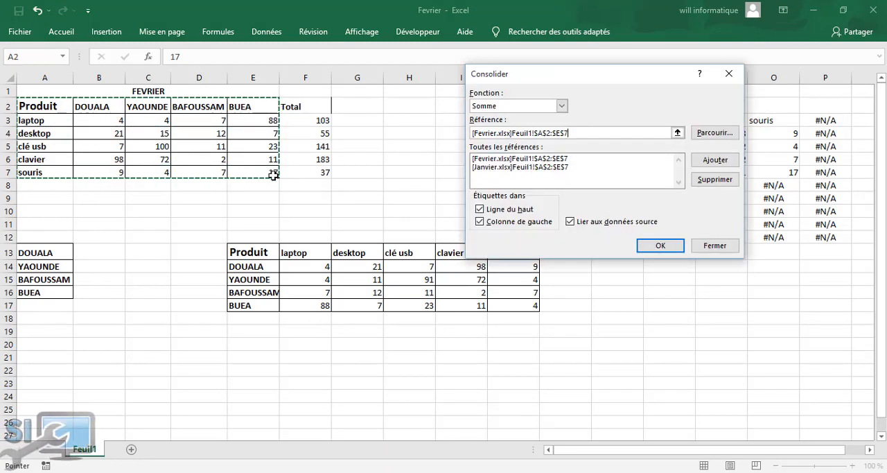
pyautogui.click(661, 245)
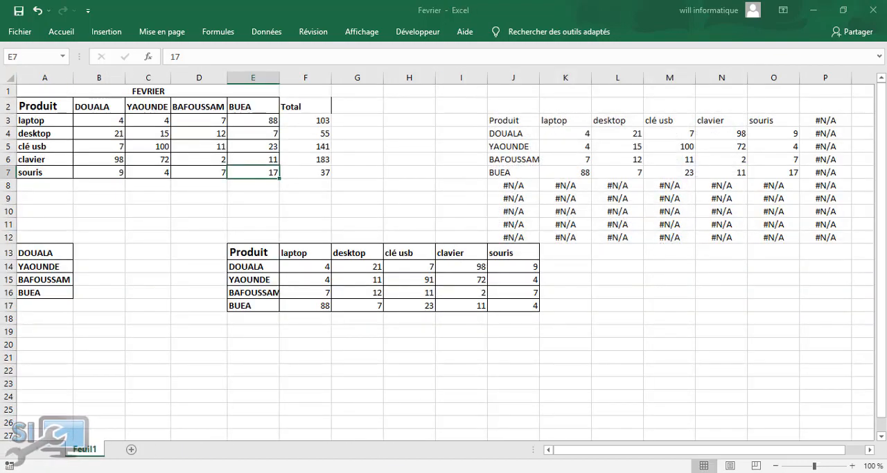
# Review the consolidation result in Classeur1, then minimise the Fevrier workbook to bring up the Mars workbook
pyautogui.click(430, 472)
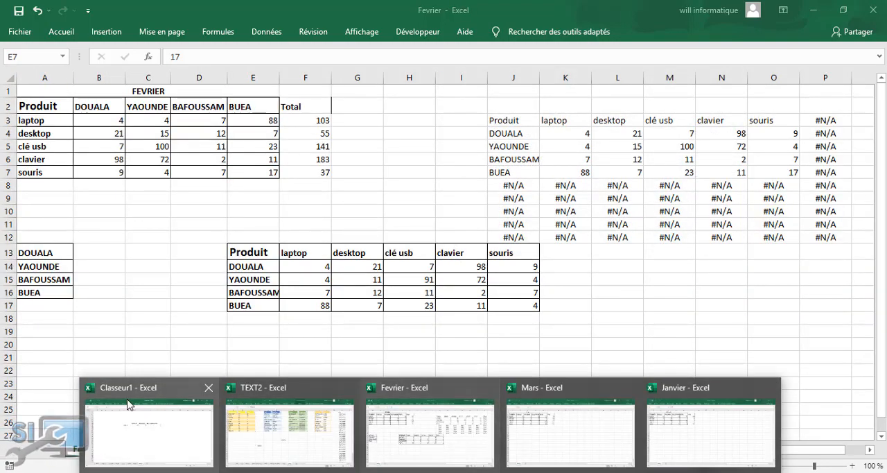
pyautogui.moveTo(153, 431)
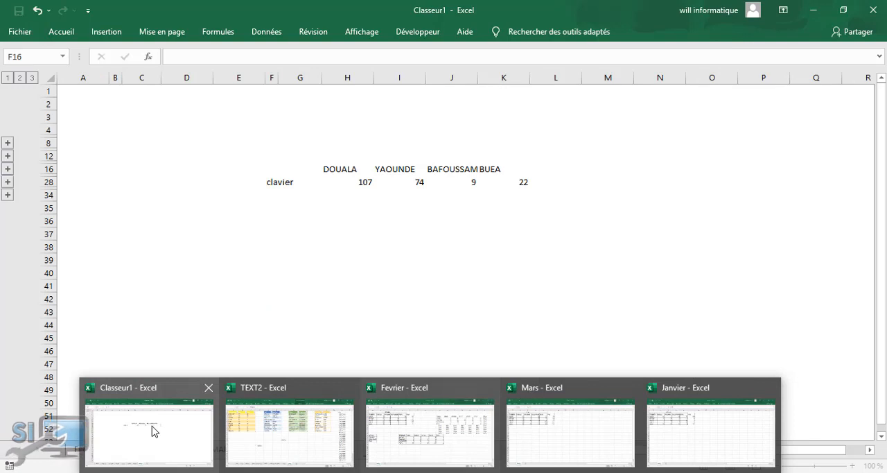
pyautogui.click(153, 430)
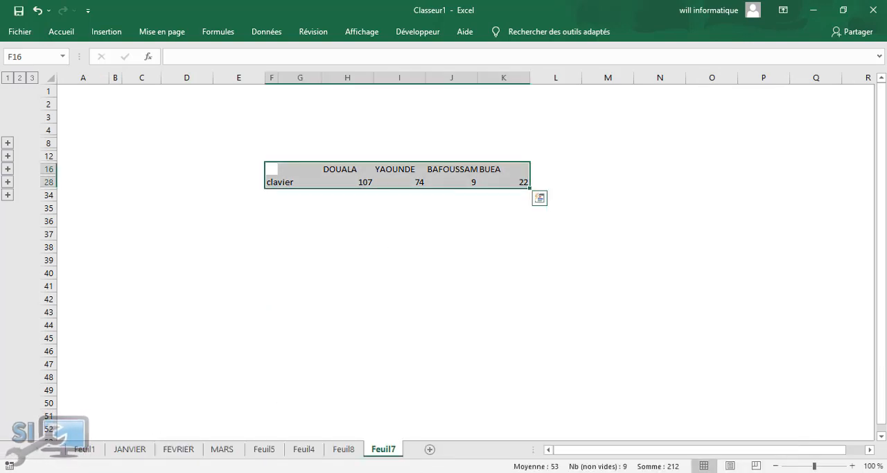
pyautogui.moveTo(462, 413)
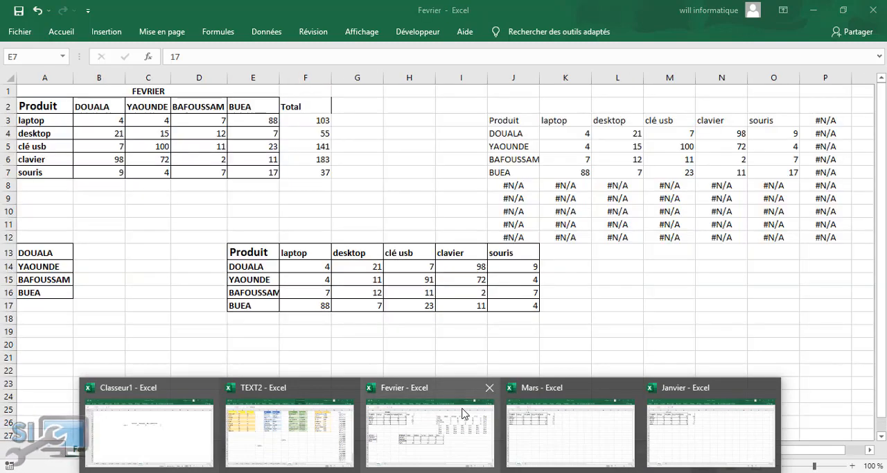
pyautogui.click(524, 411)
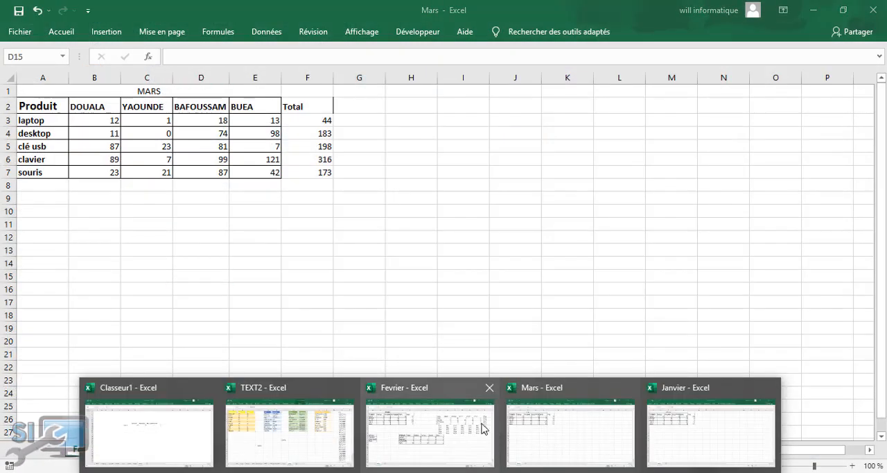
pyautogui.click(481, 424)
pyautogui.click(812, 7)
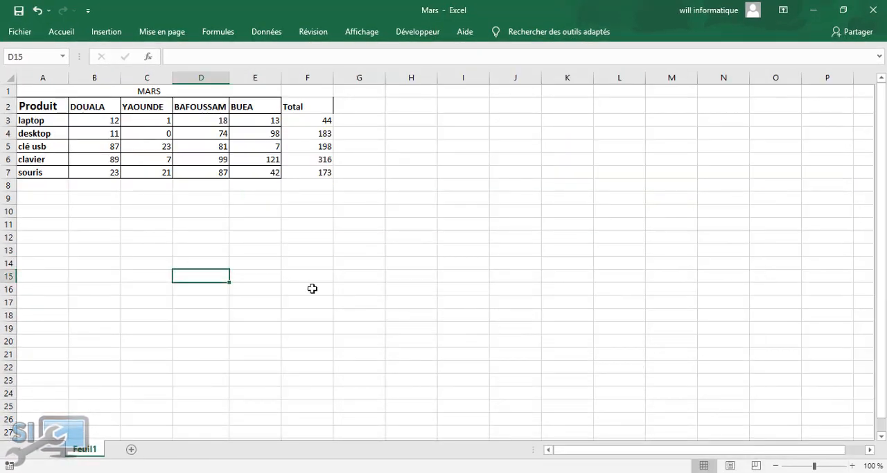
# Return to Classeur1, delete the sheet Feuil7 and add a new blank sheet at the end
pyautogui.moveTo(192, 467)
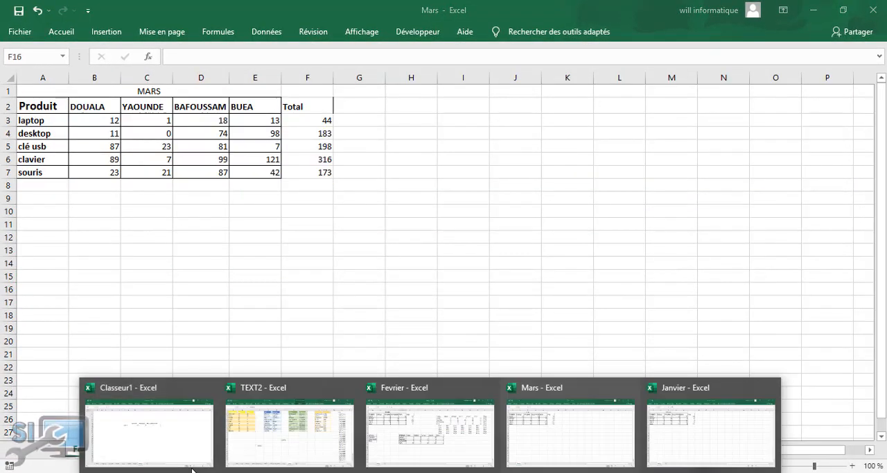
pyautogui.click(150, 449)
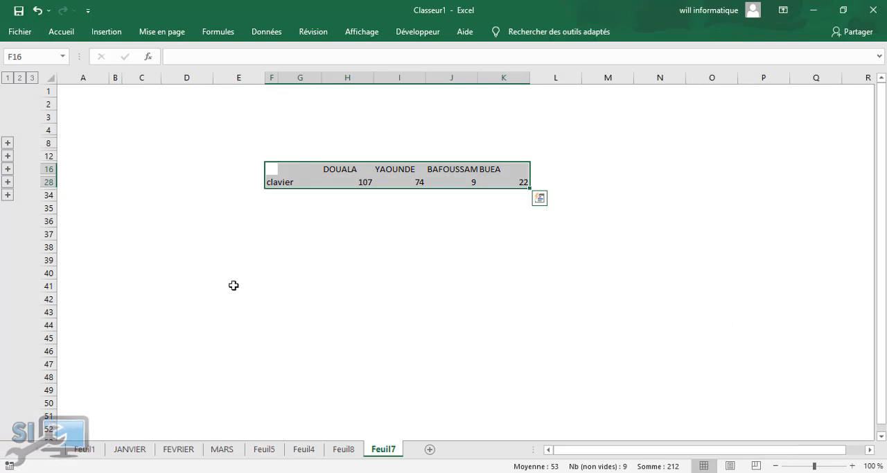
pyautogui.click(187, 260)
pyautogui.rightClick(373, 453)
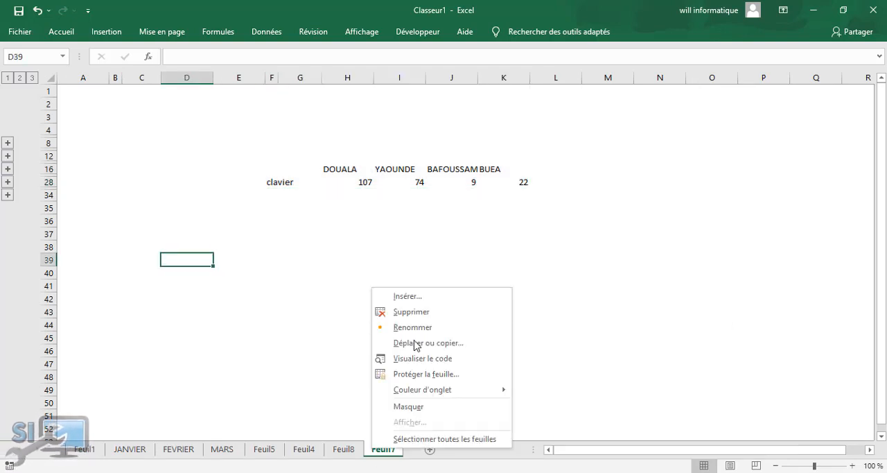
pyautogui.click(416, 312)
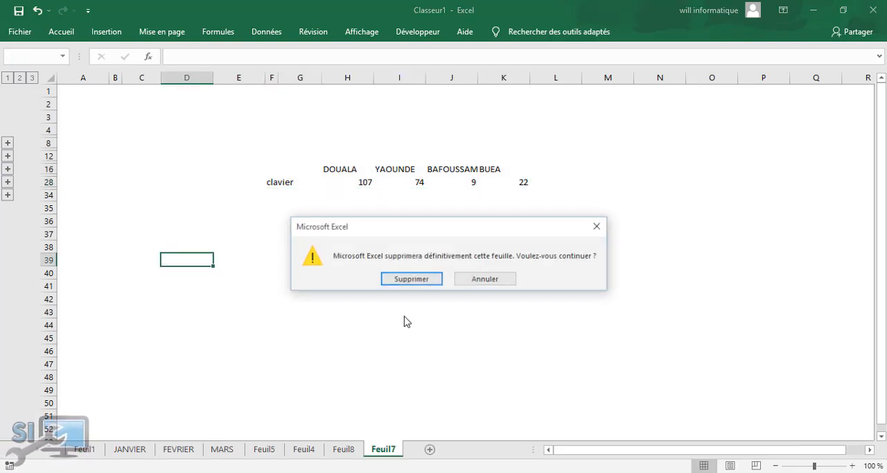
pyautogui.click(413, 278)
pyautogui.click(390, 449)
# Start a Somme consolidation at cell C6 of the new sheet and add the range A2:E7 on Feuil1 of the Janvier workbook
pyautogui.click(146, 155)
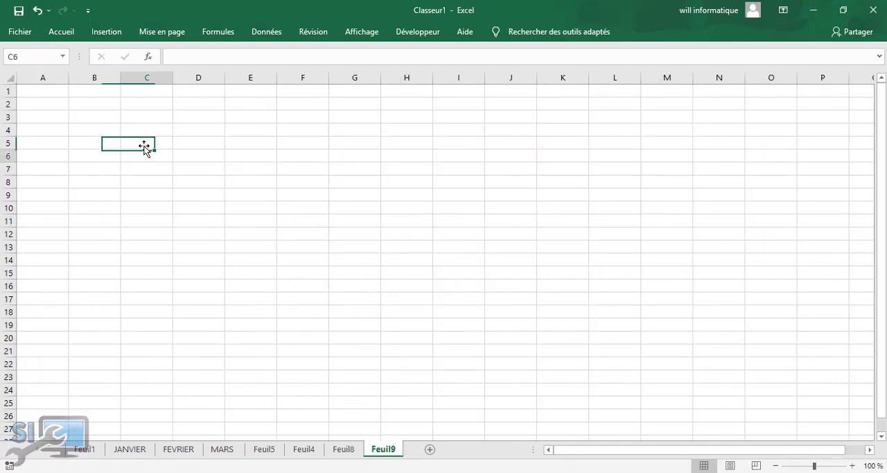
pyautogui.click(267, 33)
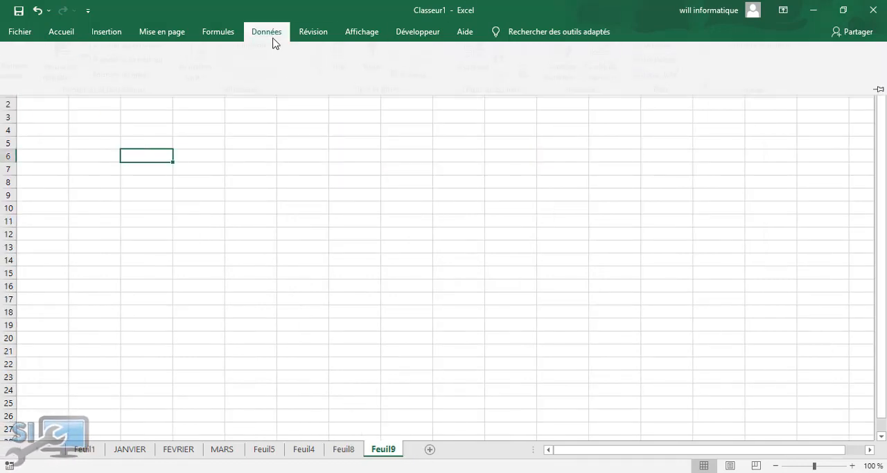
pyautogui.click(532, 51)
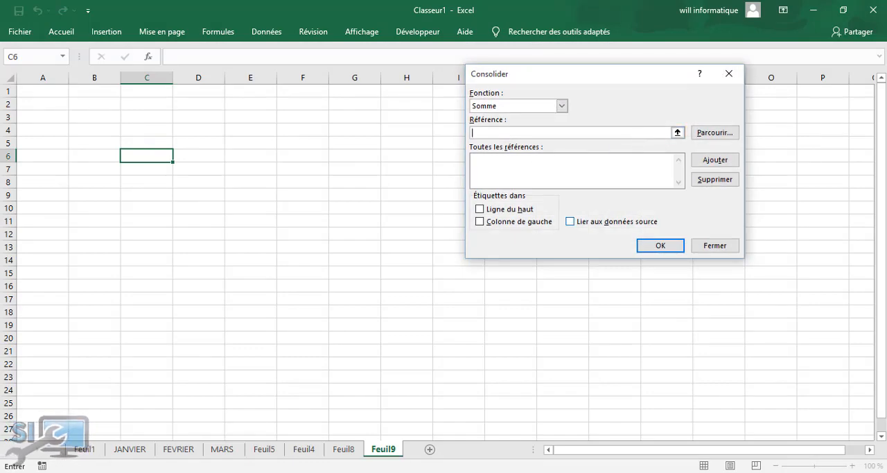
pyautogui.moveTo(568, 457)
pyautogui.click(691, 438)
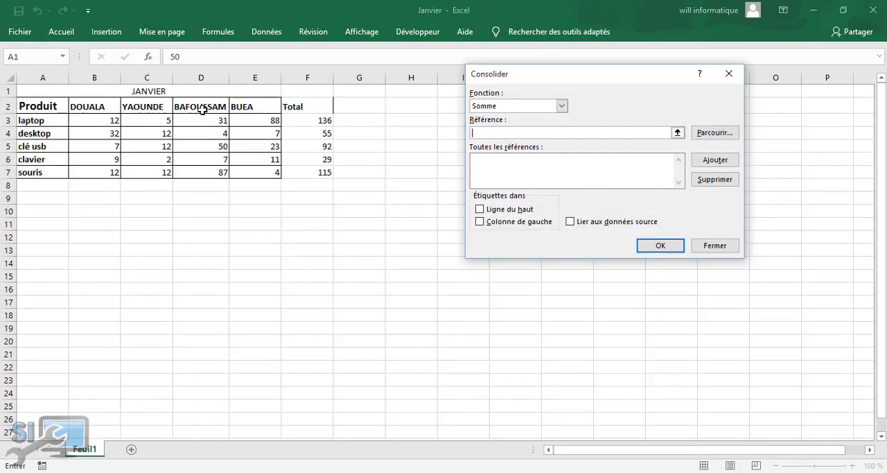
pyautogui.moveTo(52, 109); pyautogui.dragTo(255, 172)
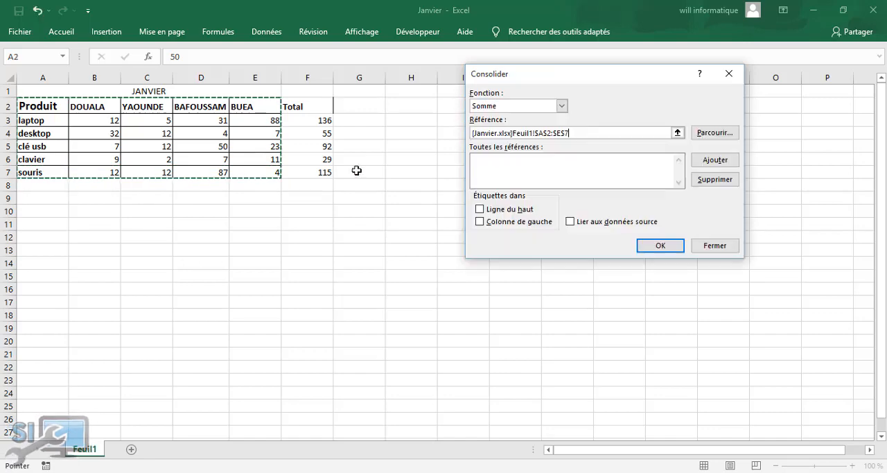
pyautogui.click(717, 161)
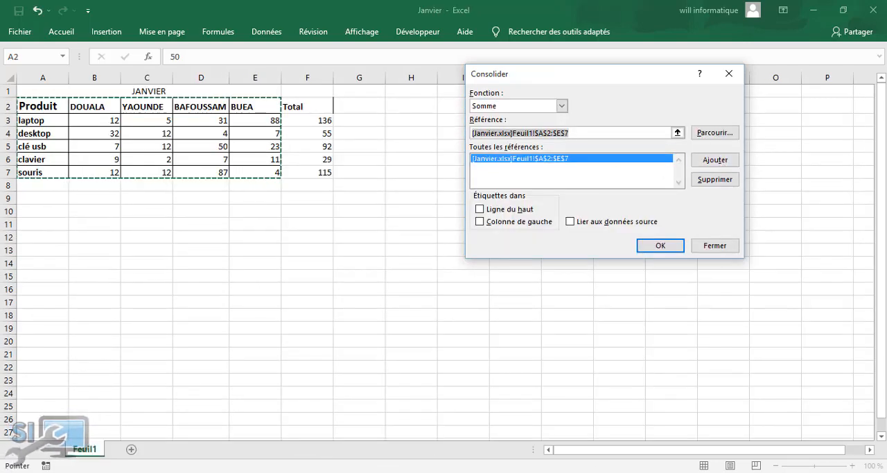
# Add the range A2:E7 on Feuil1 of the Fevrier workbook to the new consolidation's references
pyautogui.click(443, 471)
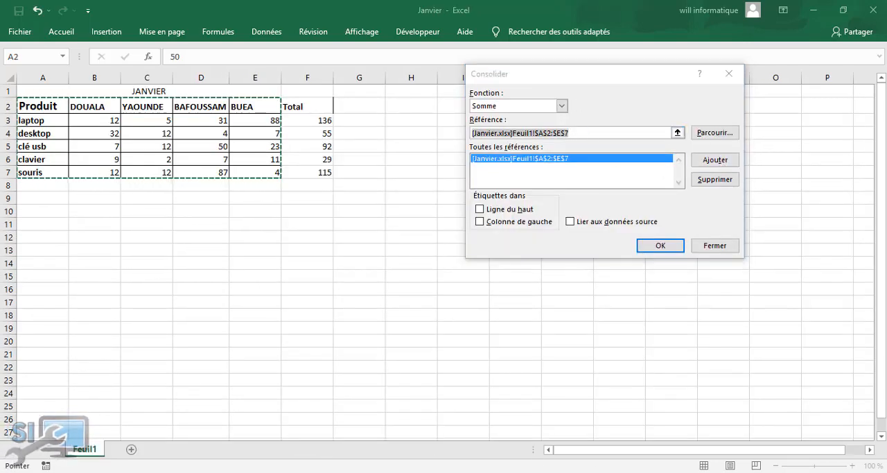
pyautogui.click(463, 434)
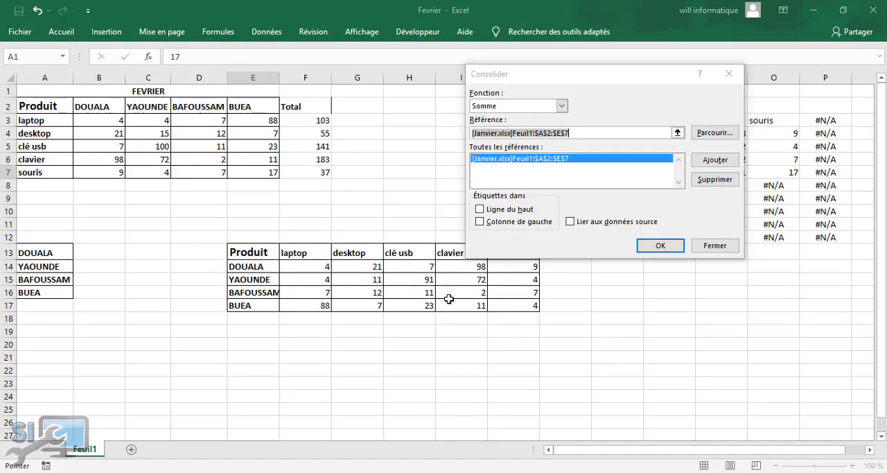
pyautogui.moveTo(21, 106); pyautogui.dragTo(247, 175)
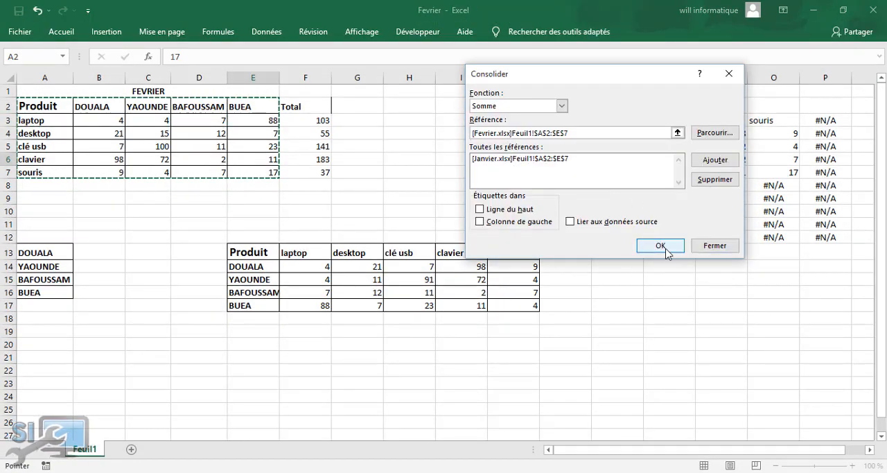
pyautogui.click(712, 160)
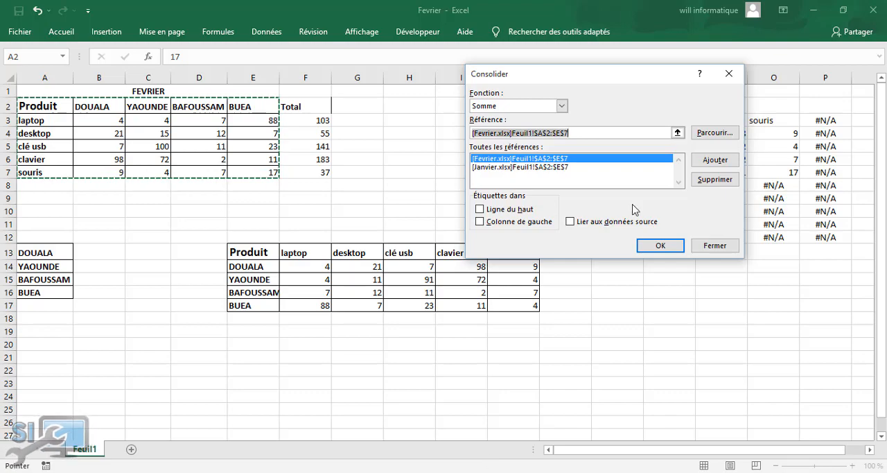
# Minimise the Fevrier workbook and add the range A2:E7 on Feuil1 of the Mars workbook to the consolidation references
pyautogui.click(813, 10)
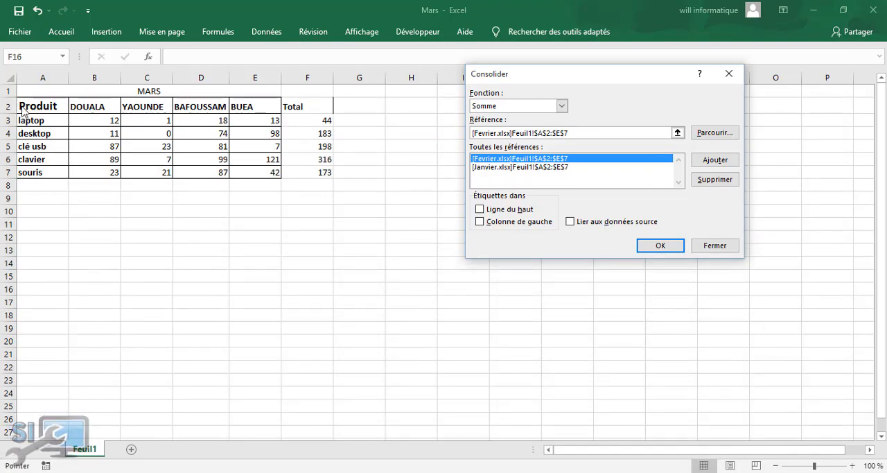
pyautogui.moveTo(24, 110); pyautogui.dragTo(248, 171)
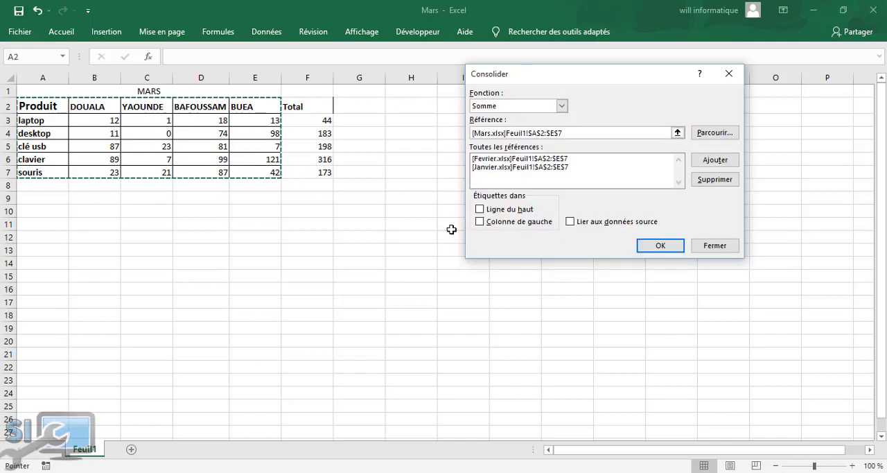
pyautogui.click(706, 165)
# Enable top-row labels, left-column labels and the link to source data, and run the consolidation
pyautogui.click(479, 209)
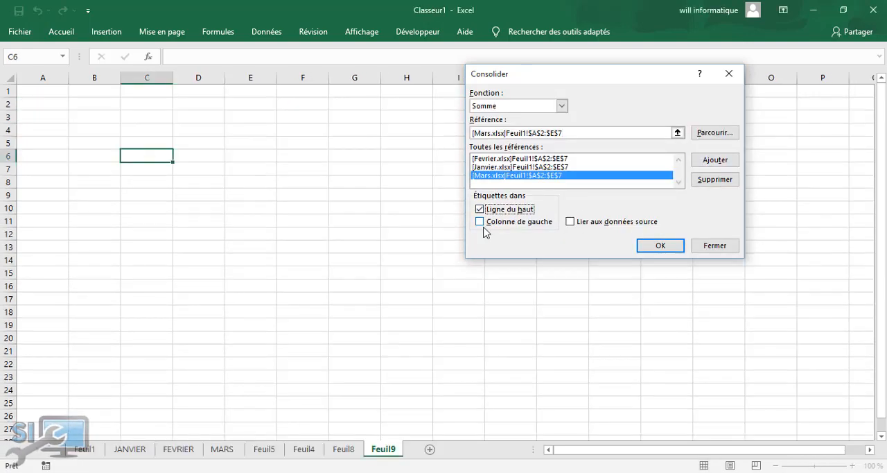
pyautogui.click(478, 222)
pyautogui.click(571, 222)
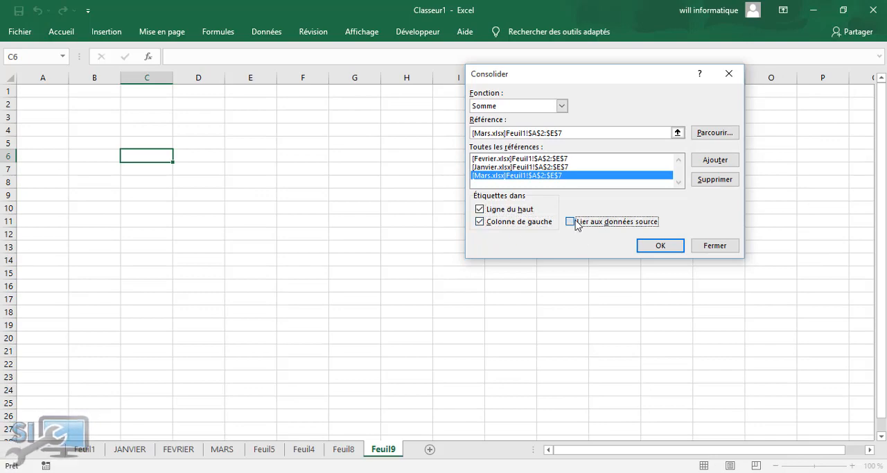
pyautogui.click(660, 246)
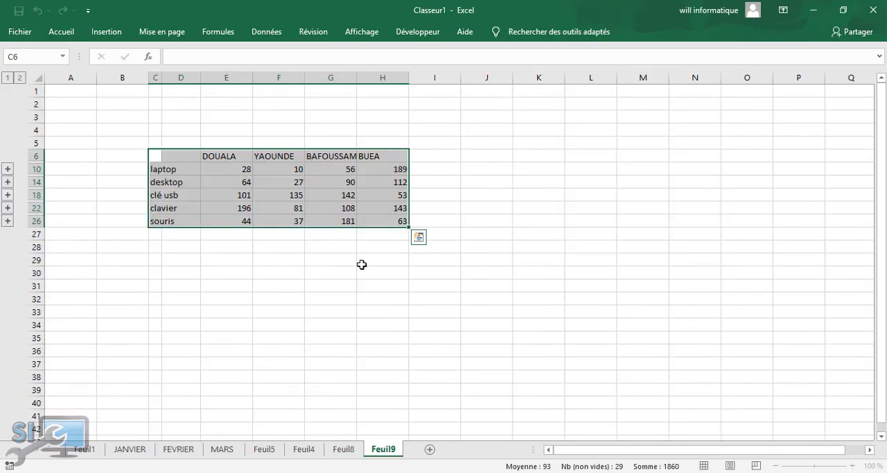
pyautogui.click(286, 300)
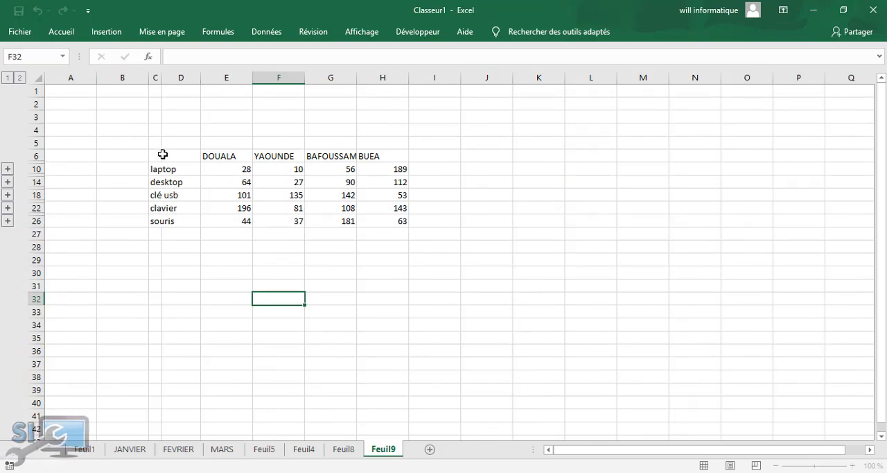
pyautogui.click(500, 269)
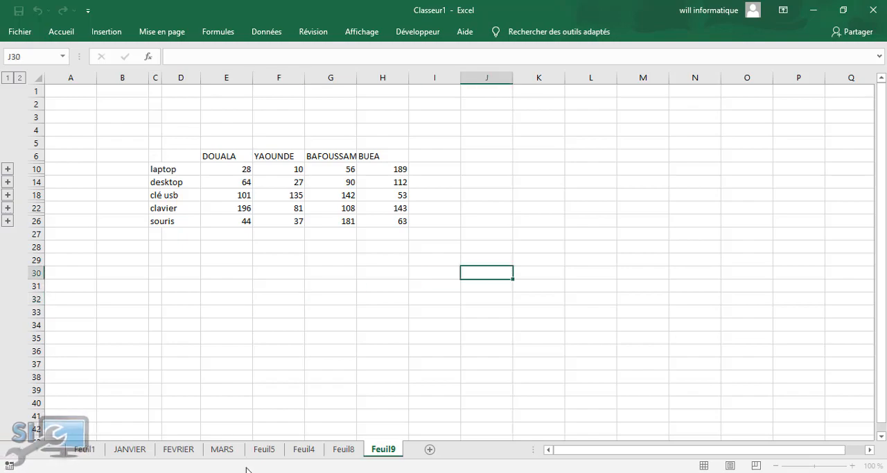
pyautogui.click(311, 297)
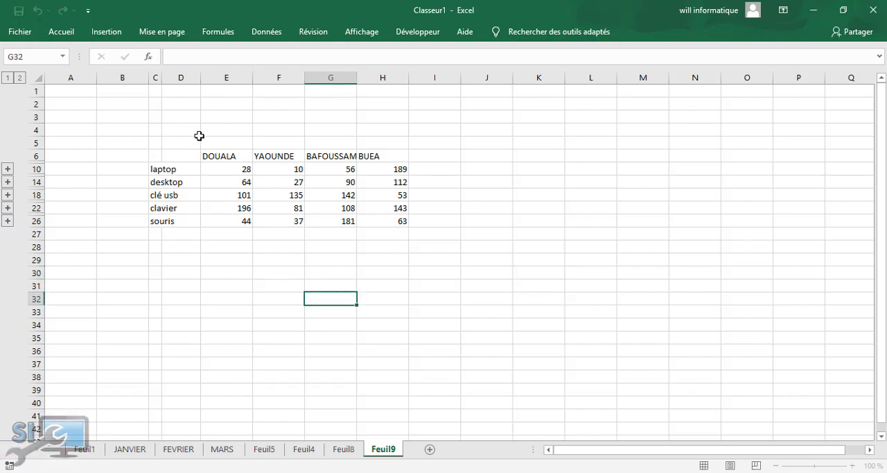
# Arrange all open workbook windows in a Mosaïque layout and minimise the TEXT2 workbook
pyautogui.click(457, 116)
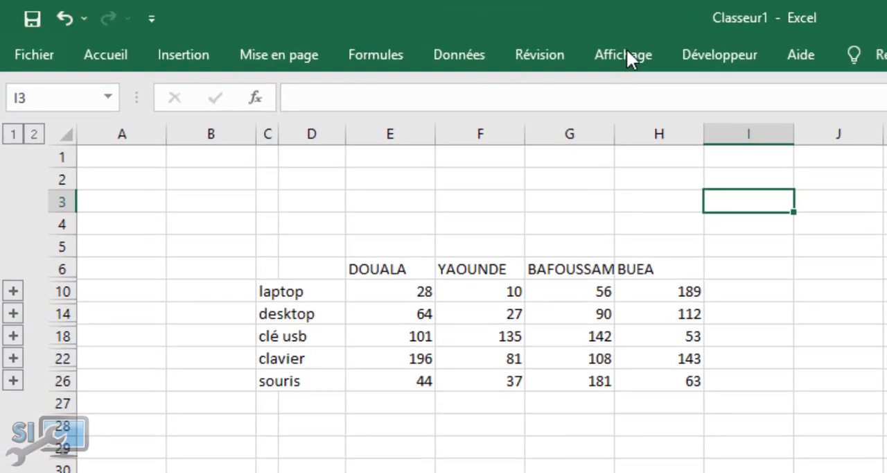
pyautogui.click(624, 55)
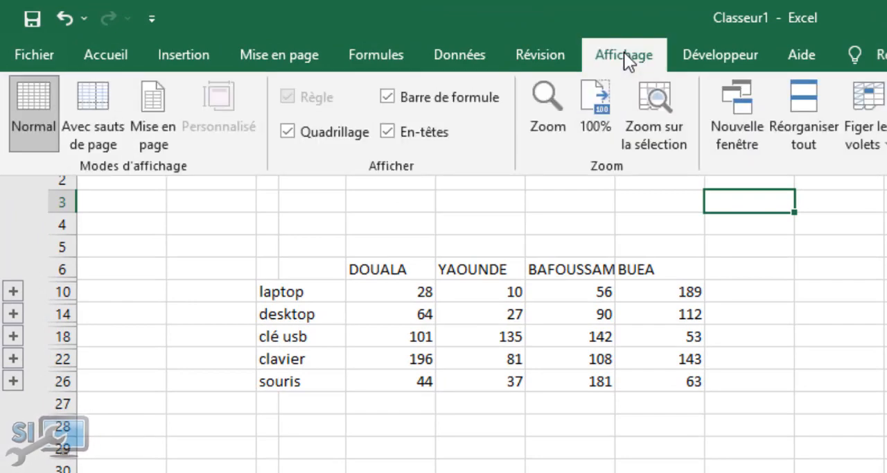
pyautogui.click(806, 125)
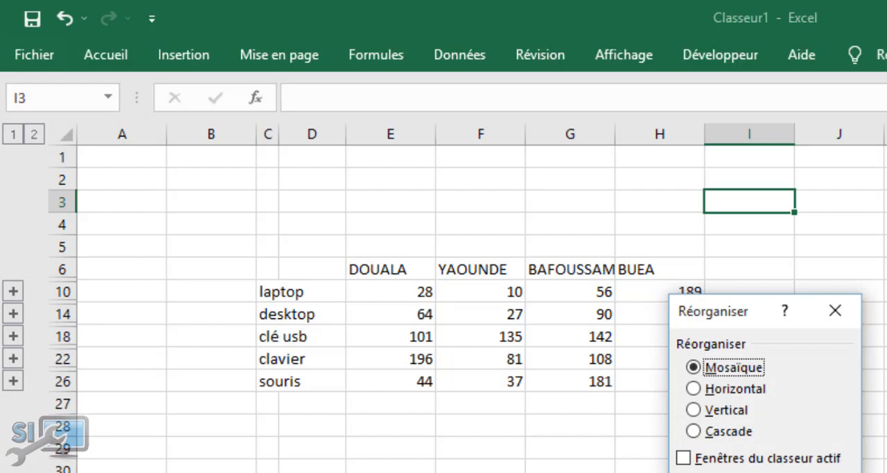
pyautogui.press('Return')
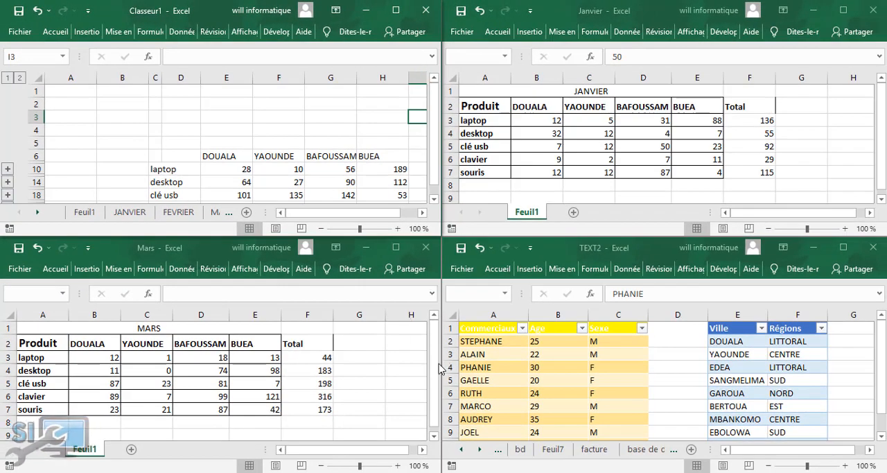
pyautogui.moveTo(435, 371); pyautogui.dragTo(444, 337)
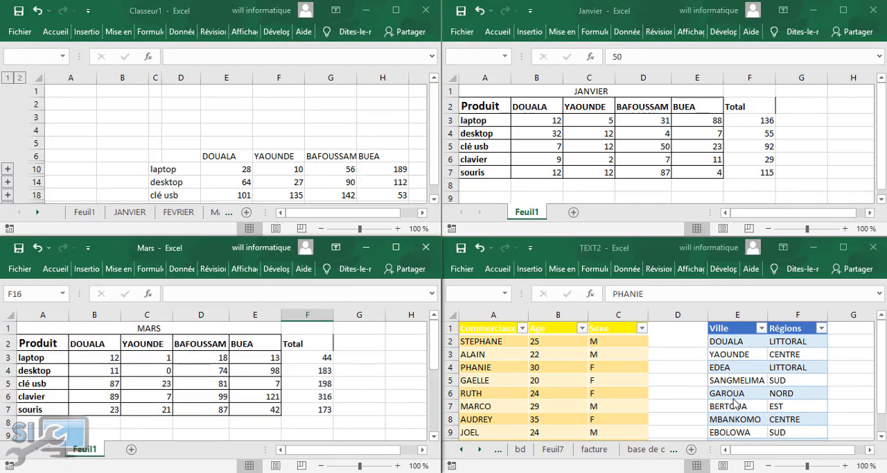
pyautogui.click(813, 247)
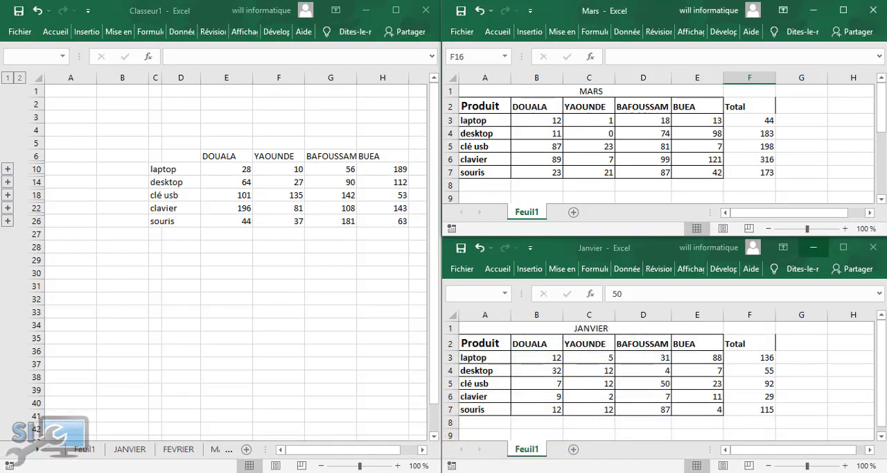
# Switch to the Fevrier workbook and rearrange all open windows, including it, in a Mosaïque layout
pyautogui.click(431, 472)
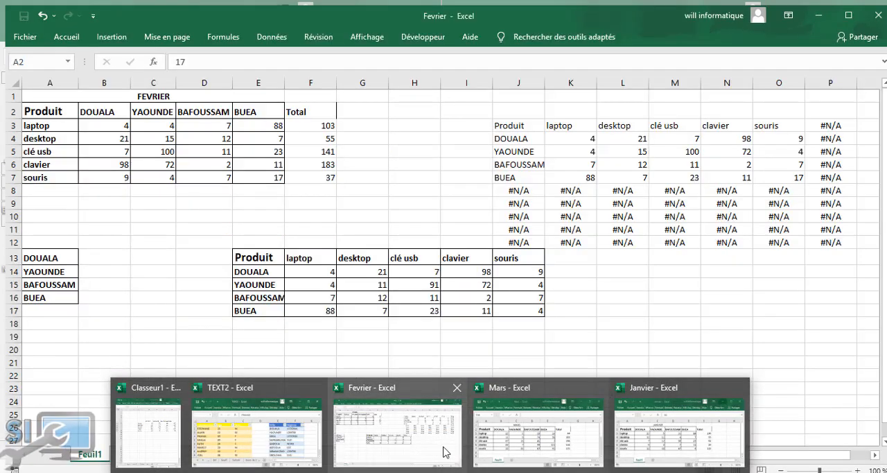
pyautogui.click(423, 434)
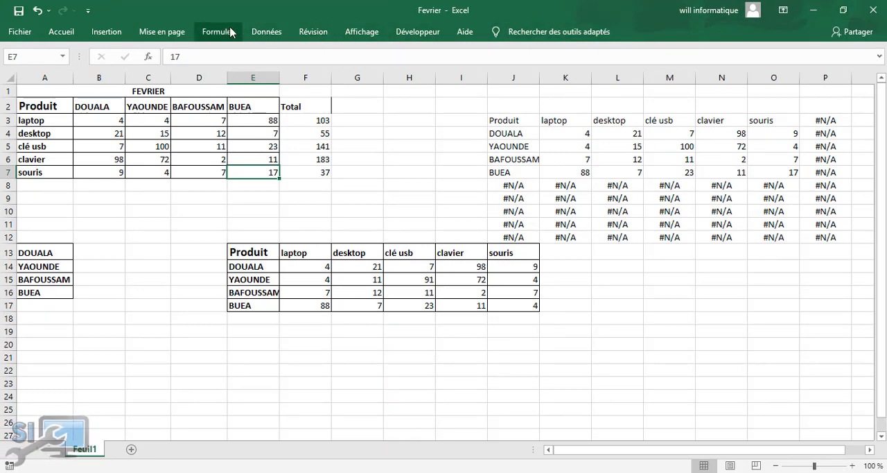
pyautogui.click(359, 32)
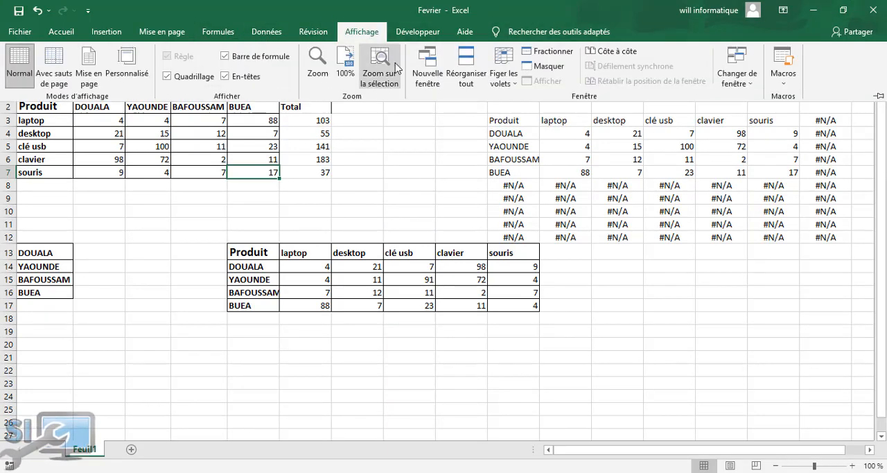
pyautogui.click(463, 77)
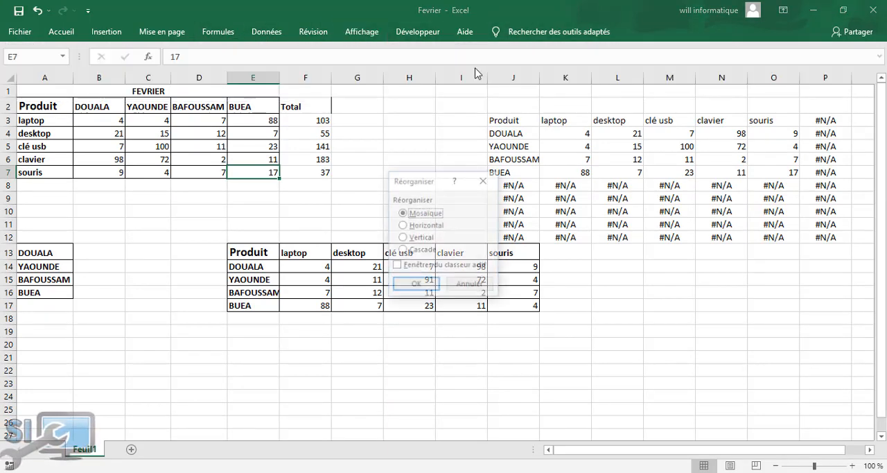
pyautogui.click(419, 286)
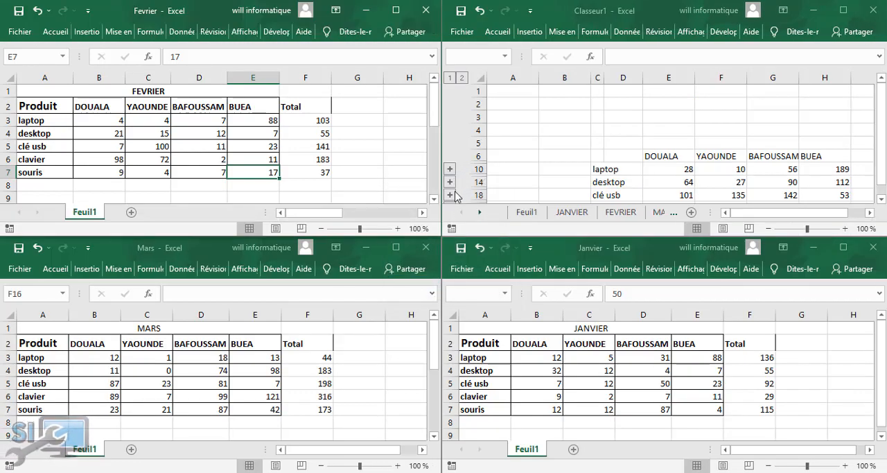
# Set the desktop value for BAFOUSSAM in cell D4 of the Fevrier workbook to 19
pyautogui.click(625, 143)
pyautogui.moveTo(881, 155); pyautogui.dragTo(878, 188)
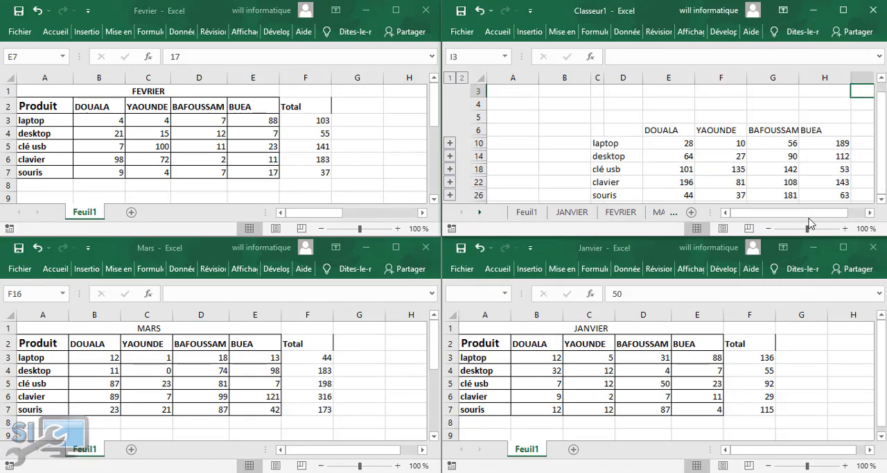
pyautogui.click(882, 200)
pyautogui.click(882, 200)
pyautogui.click(883, 201)
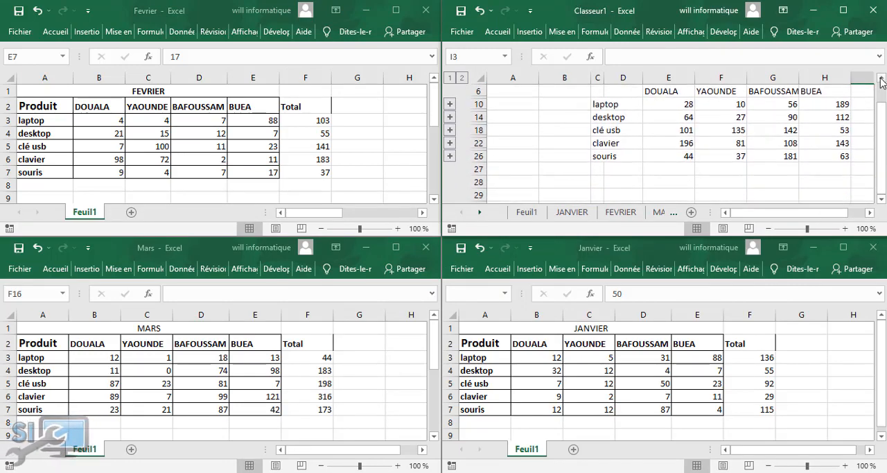
pyautogui.click(881, 79)
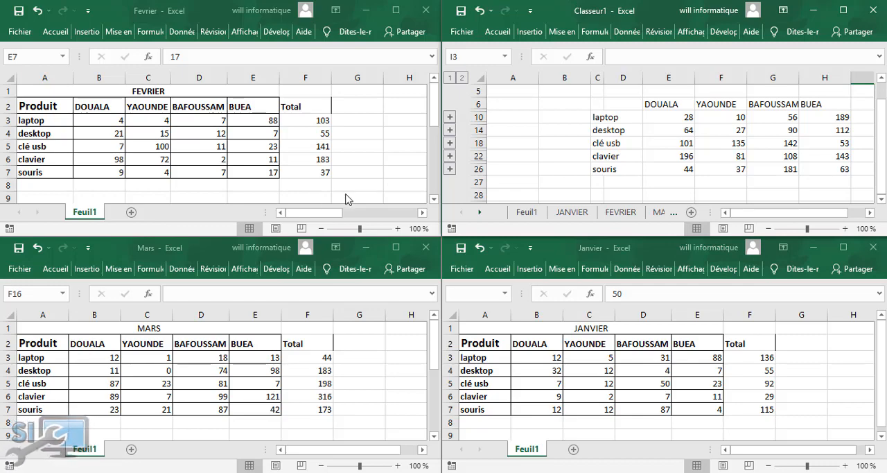
pyautogui.click(194, 130)
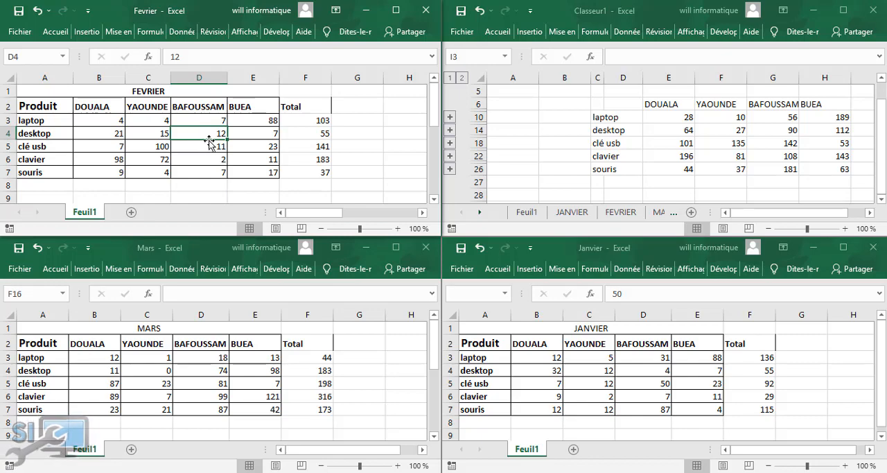
pyautogui.write('1')
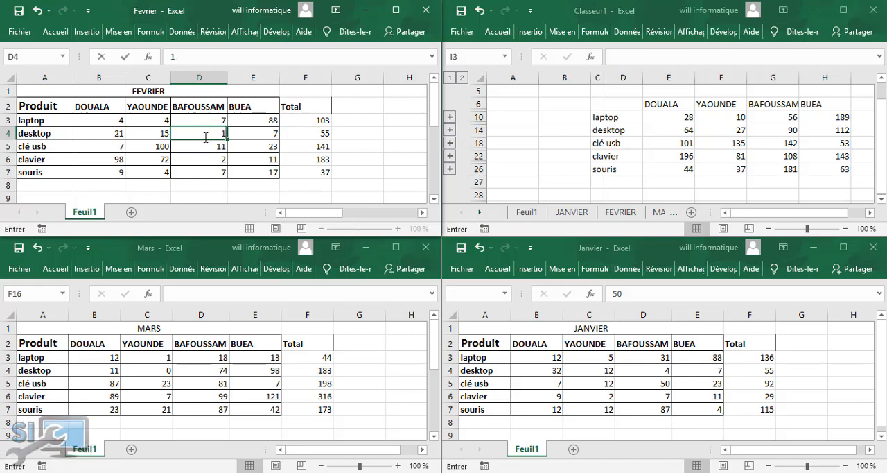
pyautogui.write('9')
pyautogui.click(791, 138)
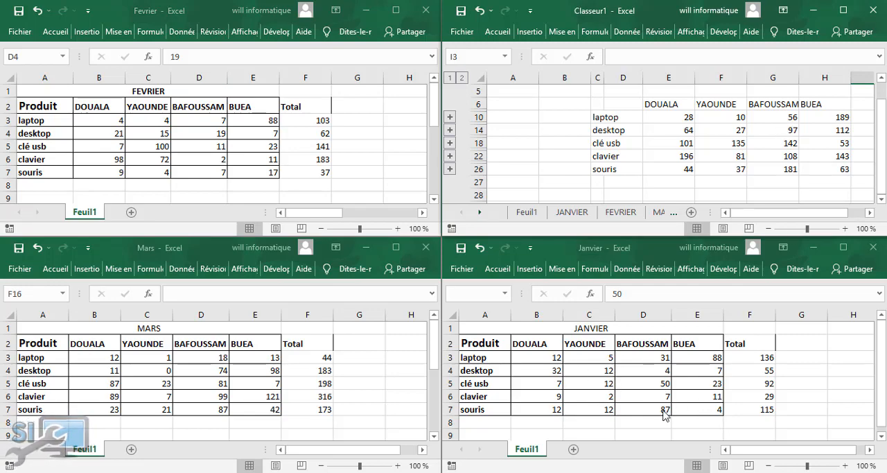
# Set the souris value for BUEA in cell E7 of the Janvier workbook to 15
pyautogui.click(700, 411)
pyautogui.click(699, 410)
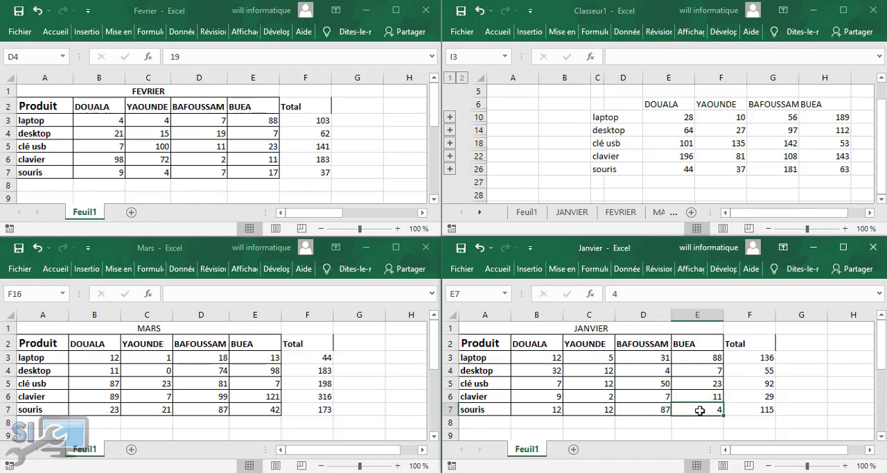
pyautogui.write('15')
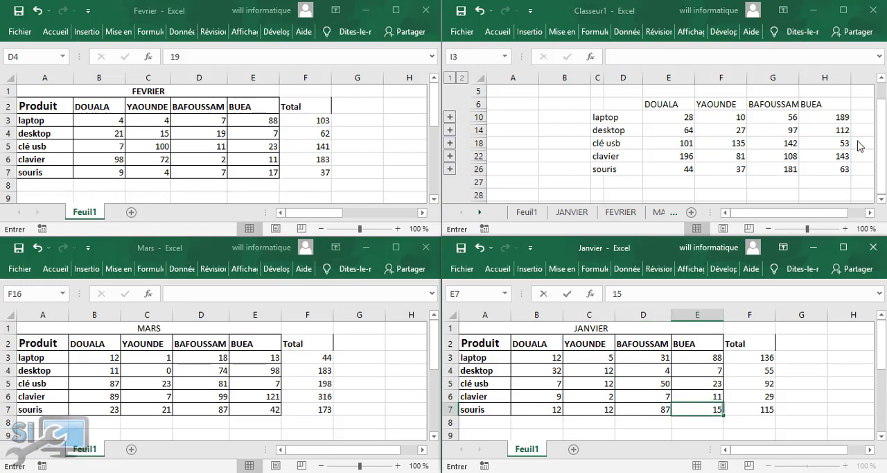
pyautogui.click(800, 160)
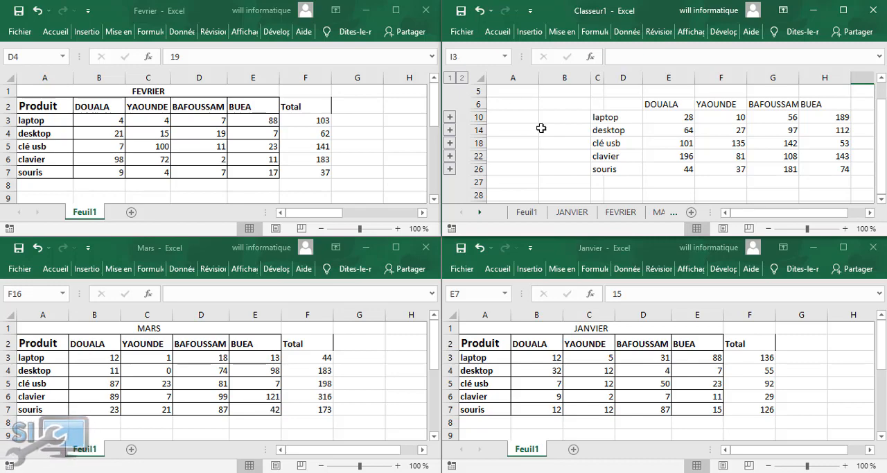
# Maximise the Classeur1 window, and minimise it along with the Fevrier, Janvier and Mars workbooks
pyautogui.click(844, 10)
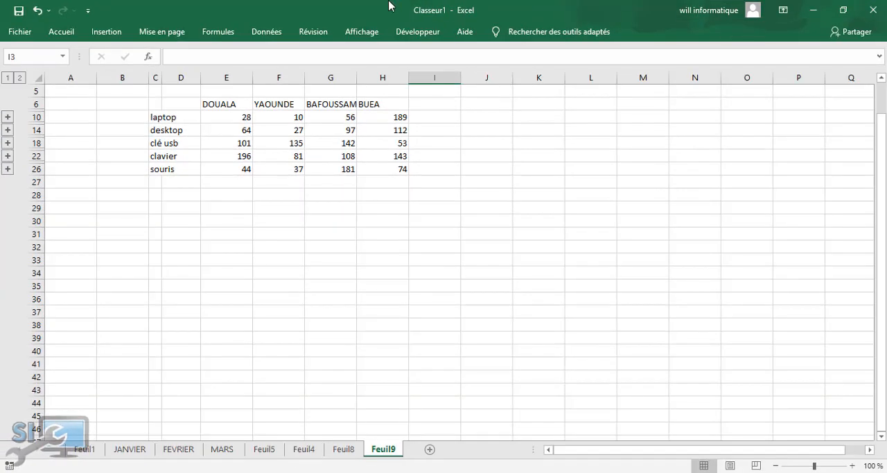
pyautogui.click(811, 10)
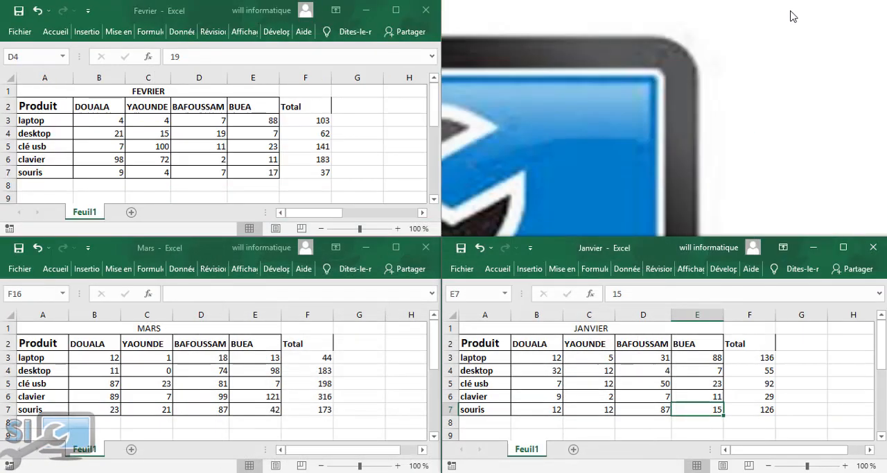
pyautogui.click(395, 10)
pyautogui.click(813, 10)
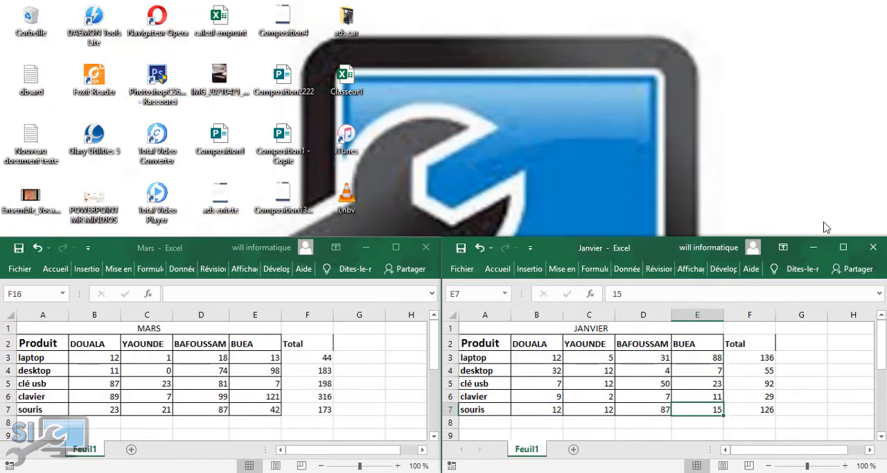
pyautogui.click(365, 247)
# Bring the Classeur1 workbook back on screen and switch to its Feuil1 sheet
pyautogui.moveTo(299, 460)
pyautogui.click(132, 433)
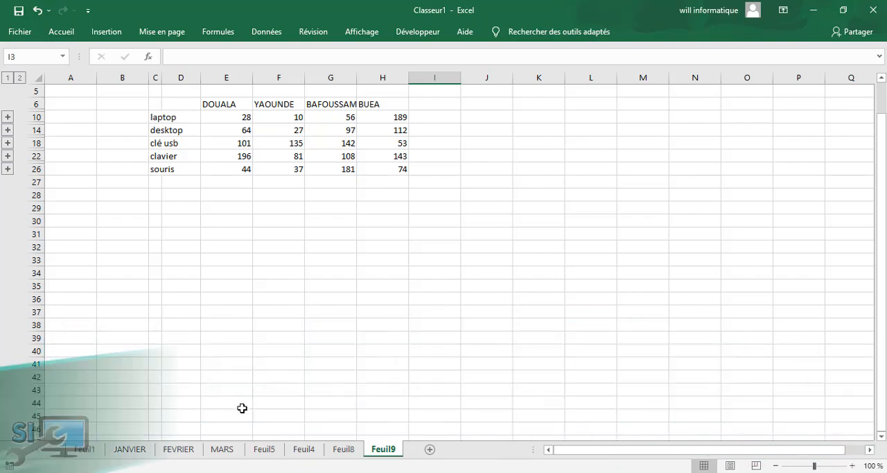
pyautogui.click(84, 449)
pyautogui.click(425, 295)
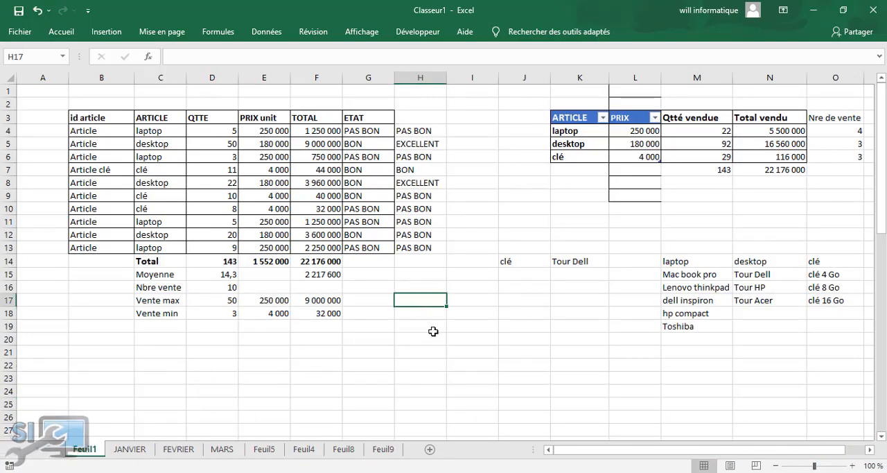
pyautogui.scroll(-1, 855, 249)
pyautogui.scroll(1, 882, 233)
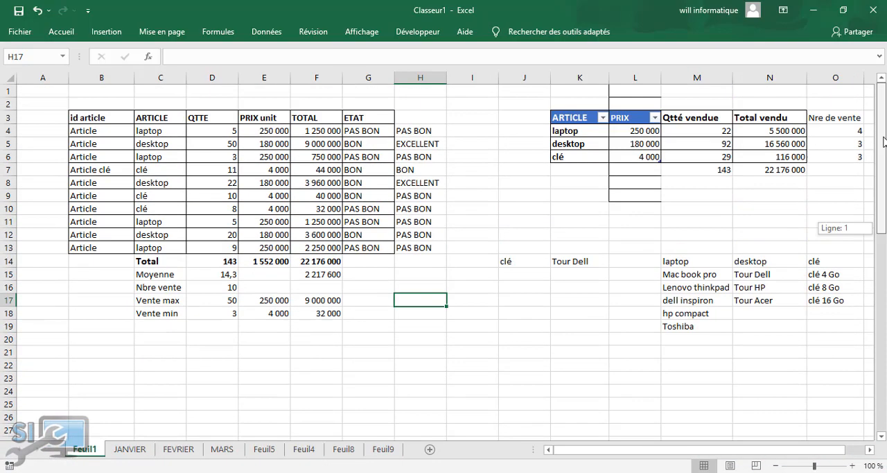
pyautogui.click(473, 365)
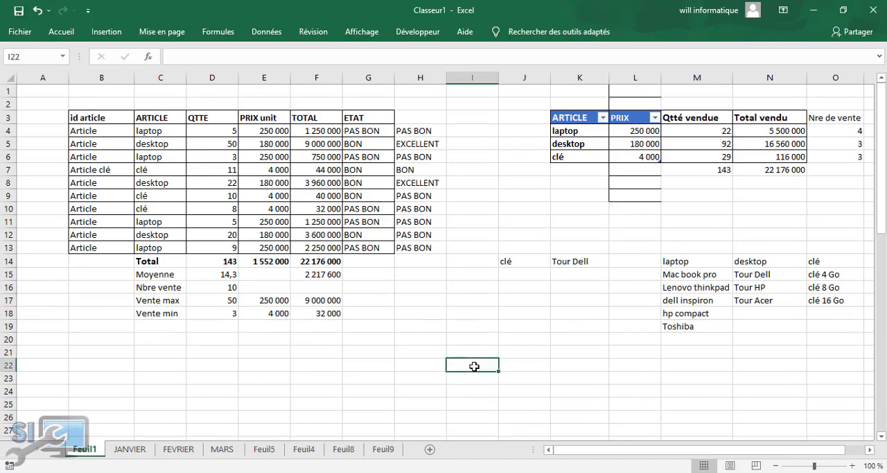
pyautogui.click(513, 261)
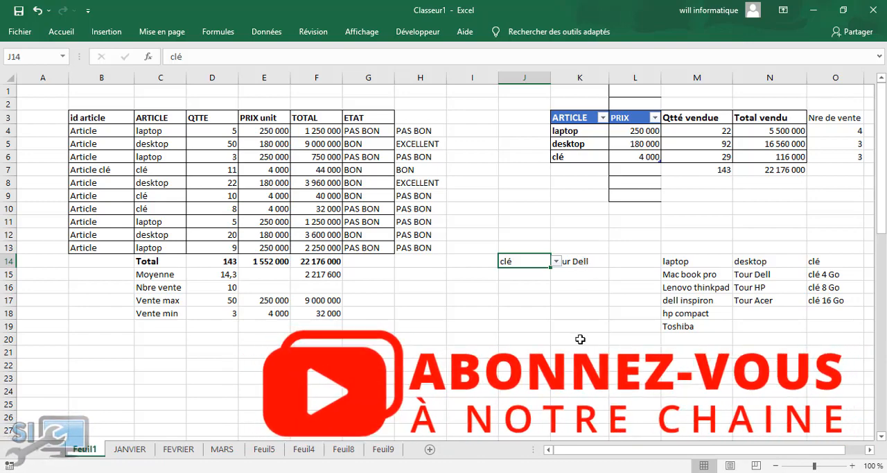
# Add Liste data validation to cell G21 on Feuil1, using =$K$4:$K$6 as the source
pyautogui.click(356, 354)
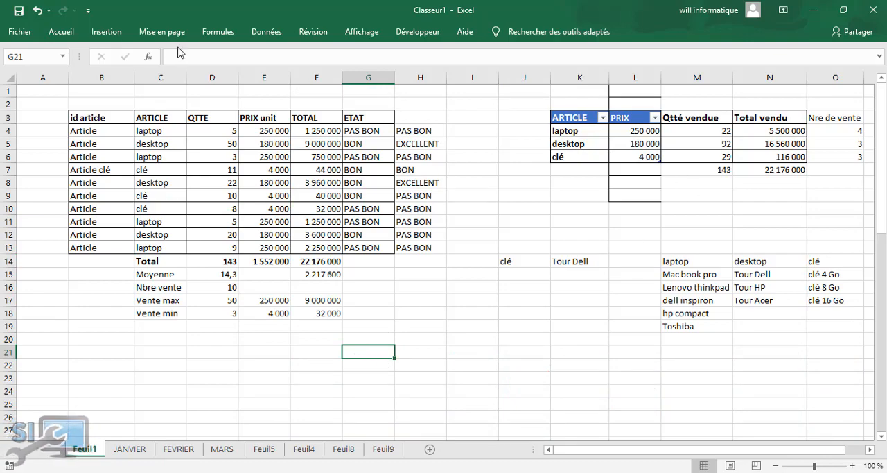
pyautogui.click(266, 32)
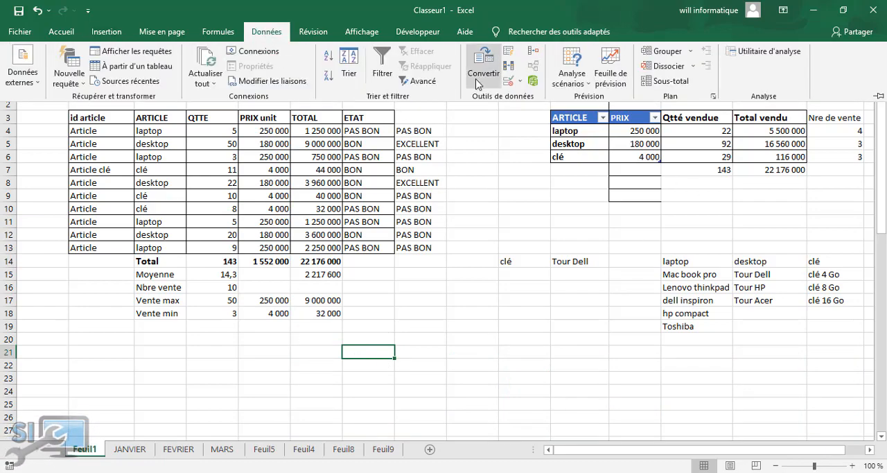
pyautogui.click(518, 83)
pyautogui.click(530, 99)
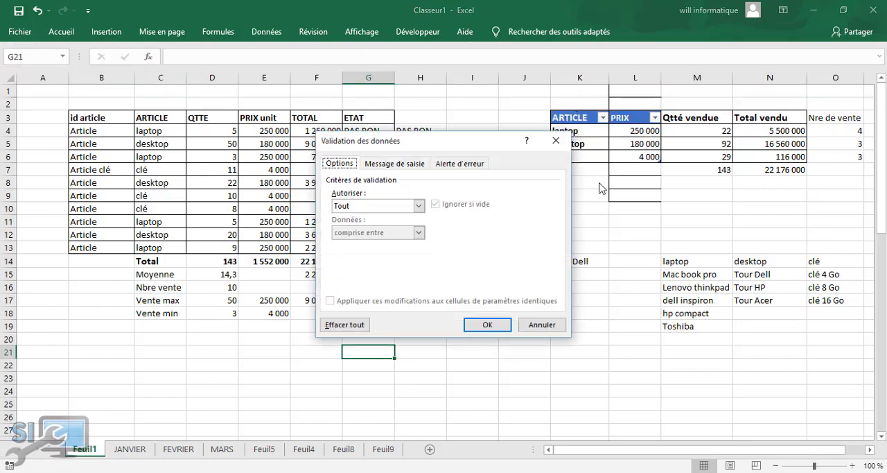
pyautogui.click(418, 206)
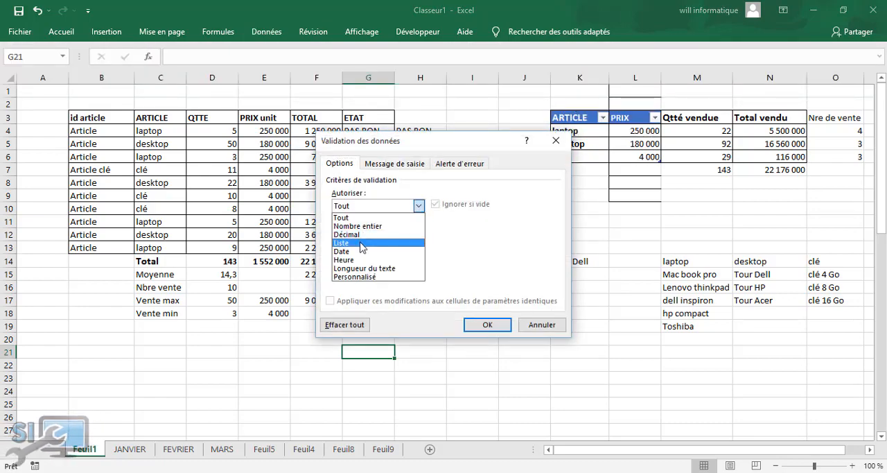
pyautogui.click(364, 241)
pyautogui.click(479, 258)
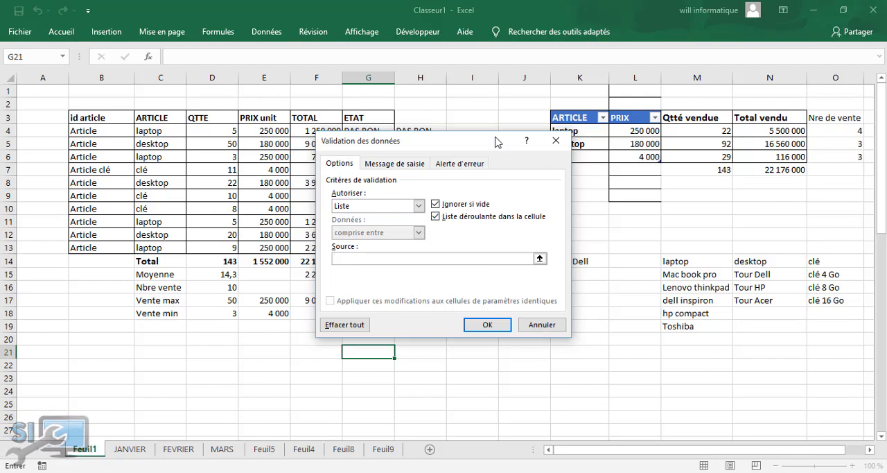
pyautogui.moveTo(495, 141); pyautogui.dragTo(415, 144)
pyautogui.moveTo(568, 132); pyautogui.dragTo(596, 158)
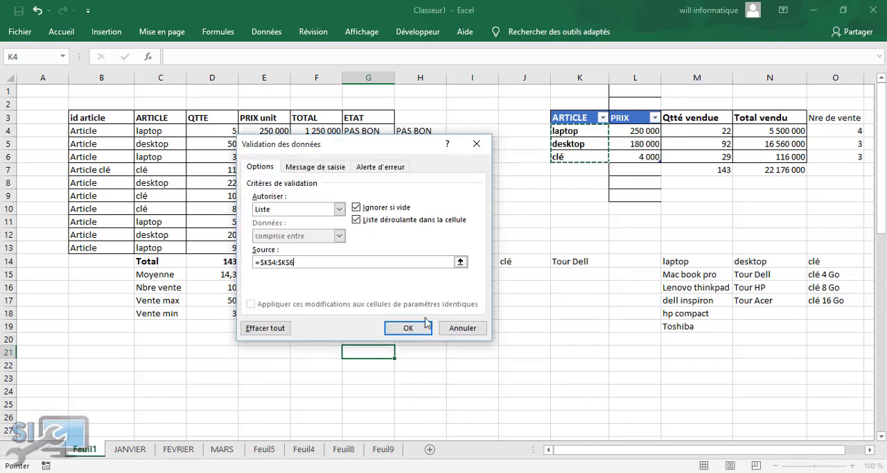
pyautogui.click(409, 328)
# Choose desktop from the drop-down list in cell G21
pyautogui.click(400, 352)
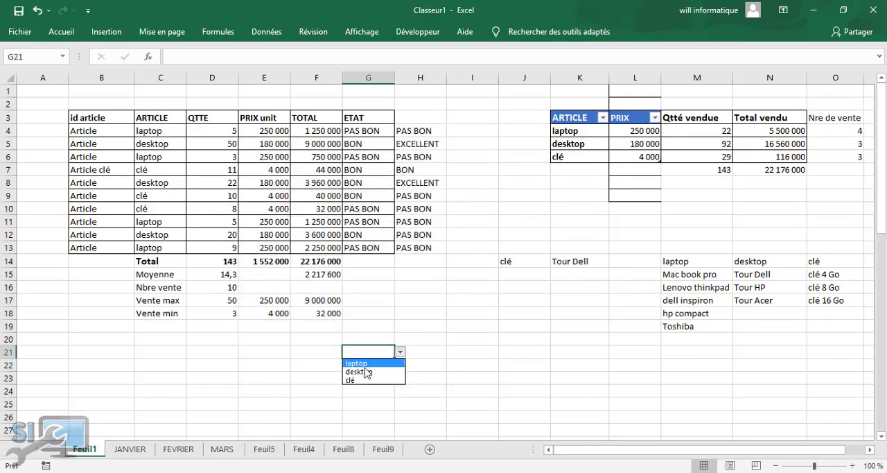
pyautogui.click(363, 372)
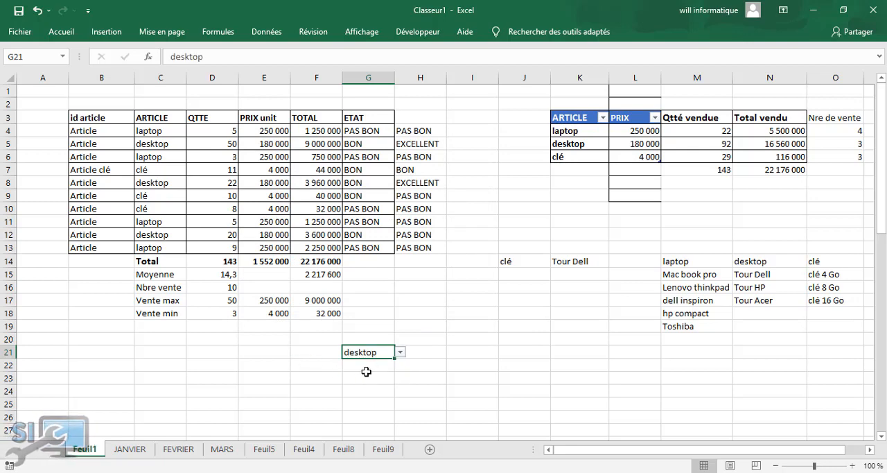
pyautogui.click(378, 367)
pyautogui.click(421, 353)
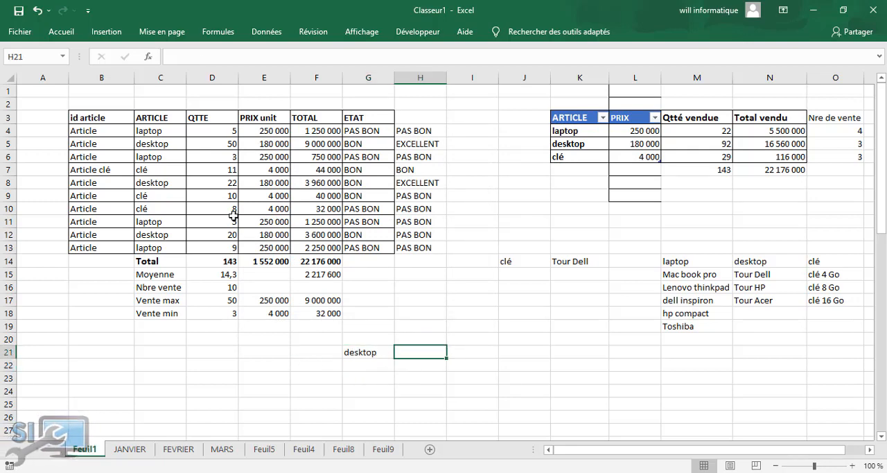
# Clear all contents and formatting from the id article cells B4:B13
pyautogui.click(39, 131)
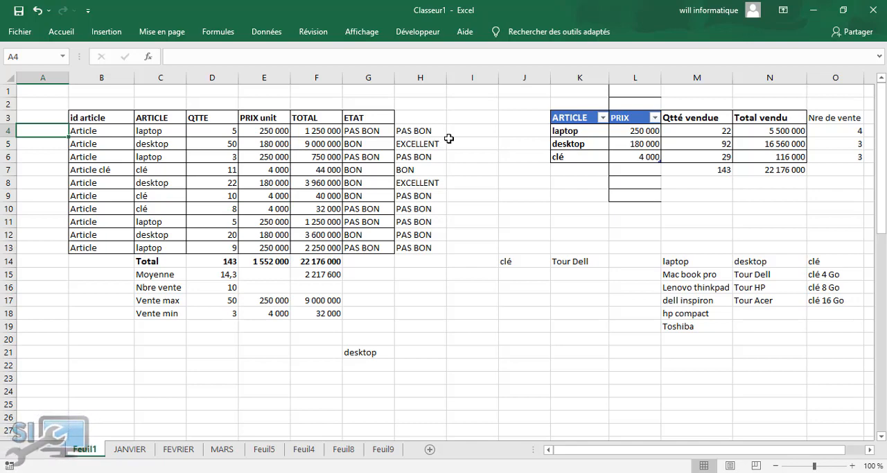
pyautogui.click(98, 133)
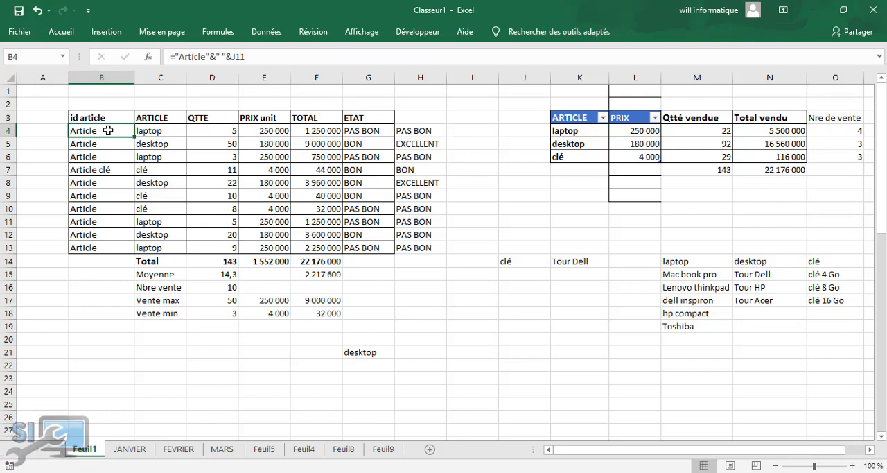
pyautogui.moveTo(108, 130); pyautogui.dragTo(86, 246)
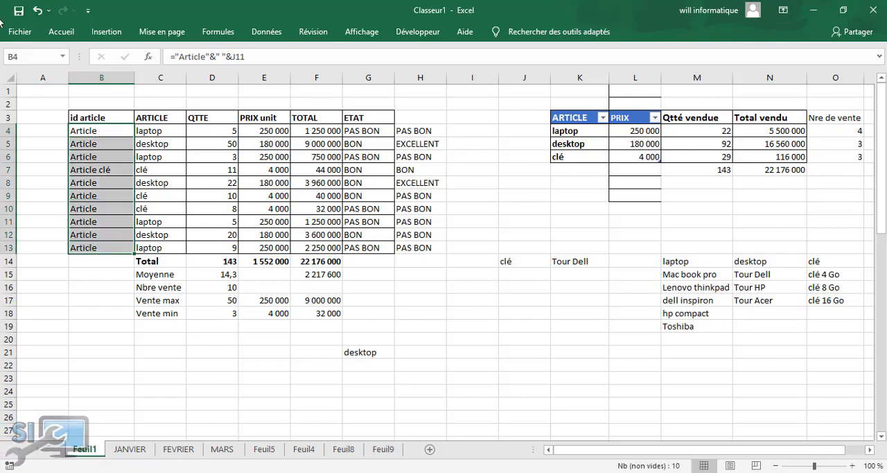
pyautogui.click(61, 31)
pyautogui.click(737, 82)
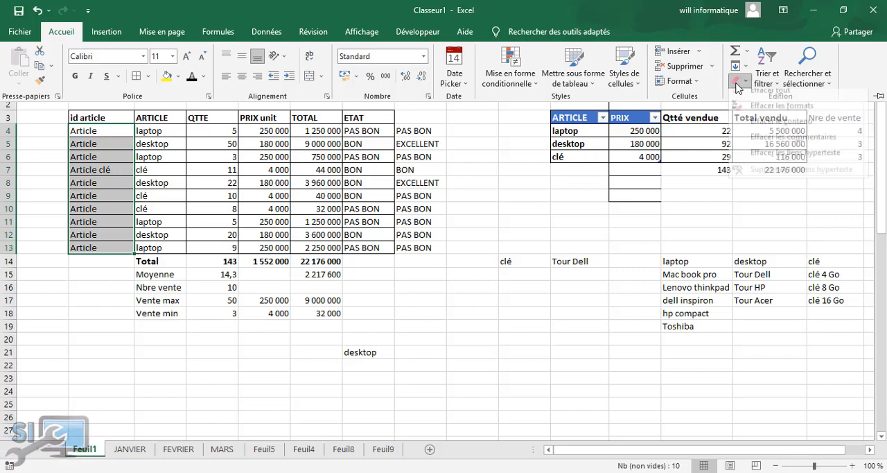
pyautogui.click(765, 90)
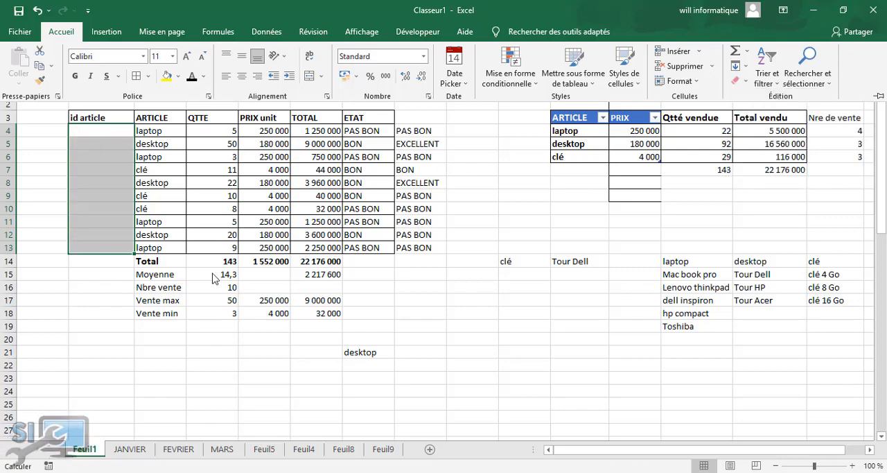
pyautogui.click(113, 171)
# Start a formula in B4 that joins C4, an underscore and the NB.SI function: =C4&"_"&NB.SI(
pyautogui.click(103, 131)
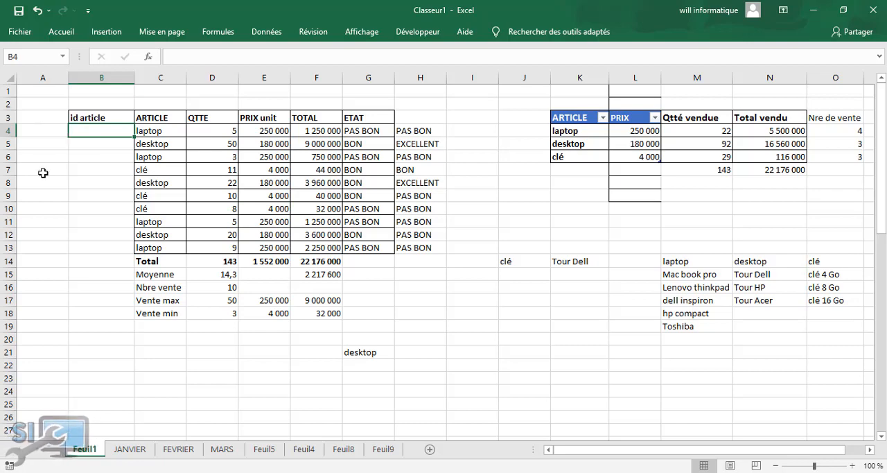
pyautogui.write('=')
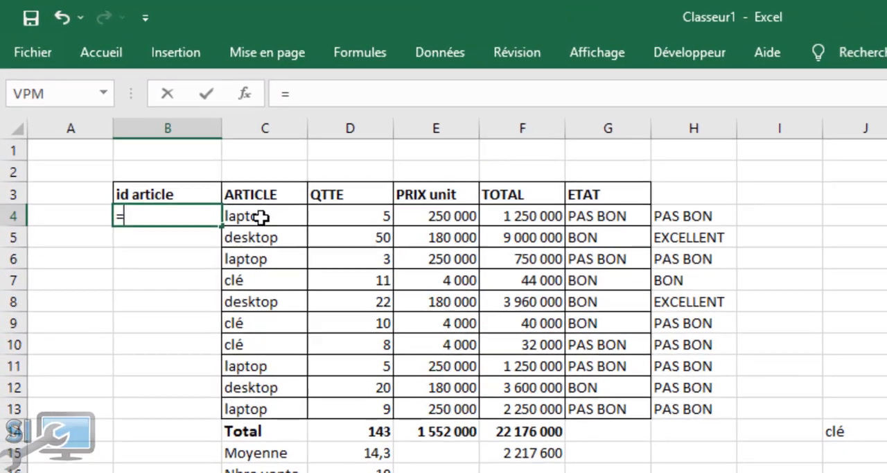
pyautogui.click(157, 131)
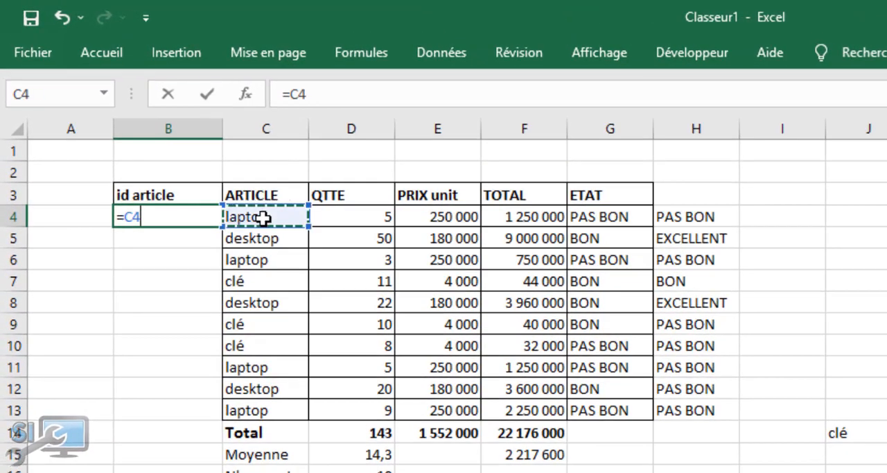
pyautogui.write('&')
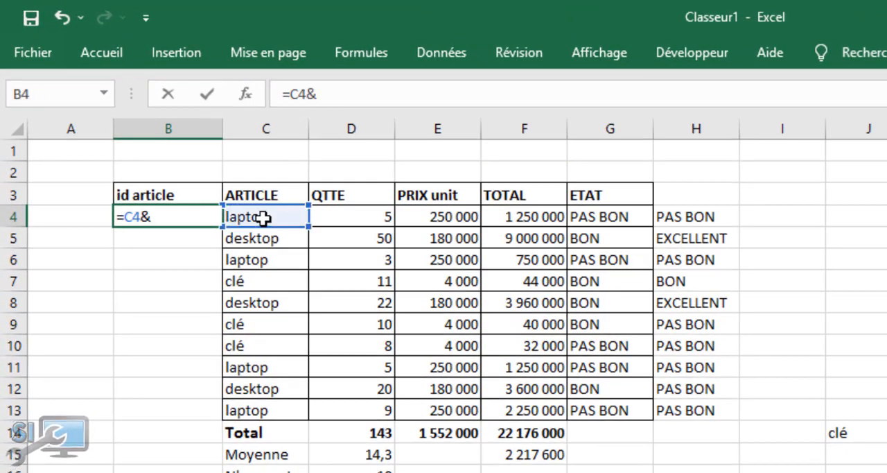
pyautogui.write('"_"')
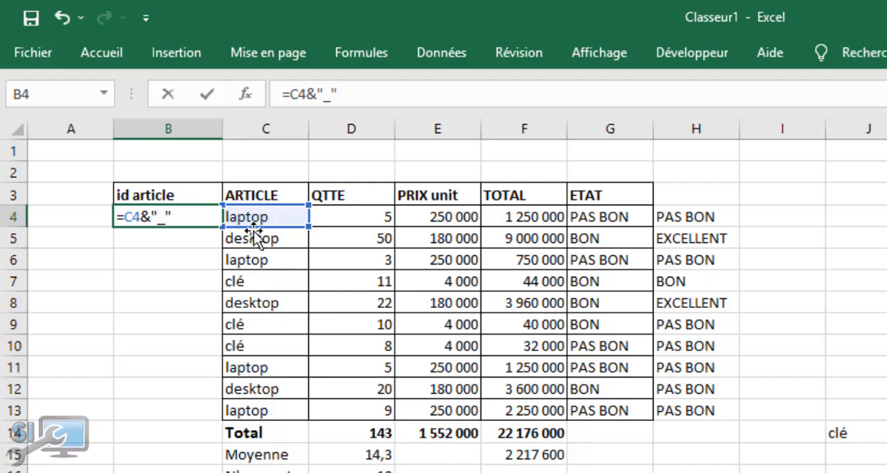
pyautogui.write('&')
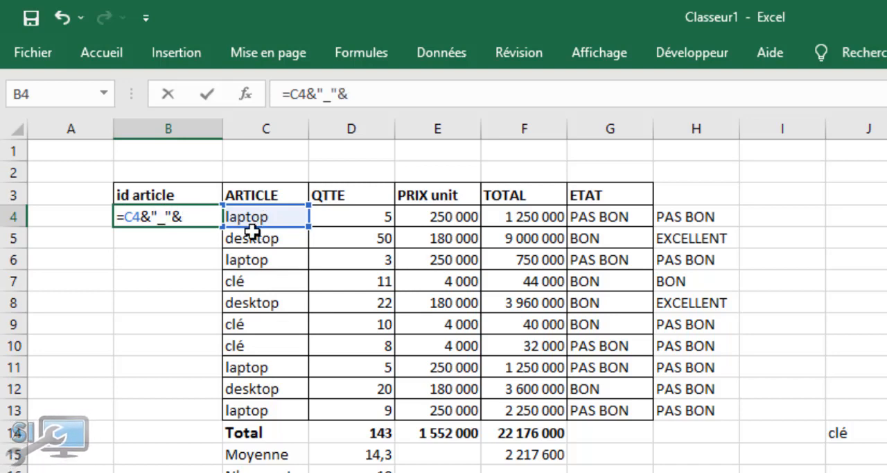
pyautogui.write('nb')
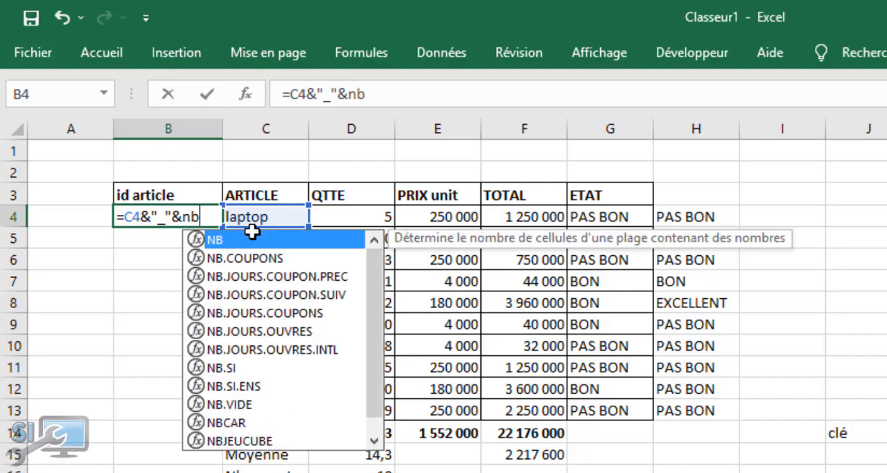
pyautogui.doubleClick(220, 367)
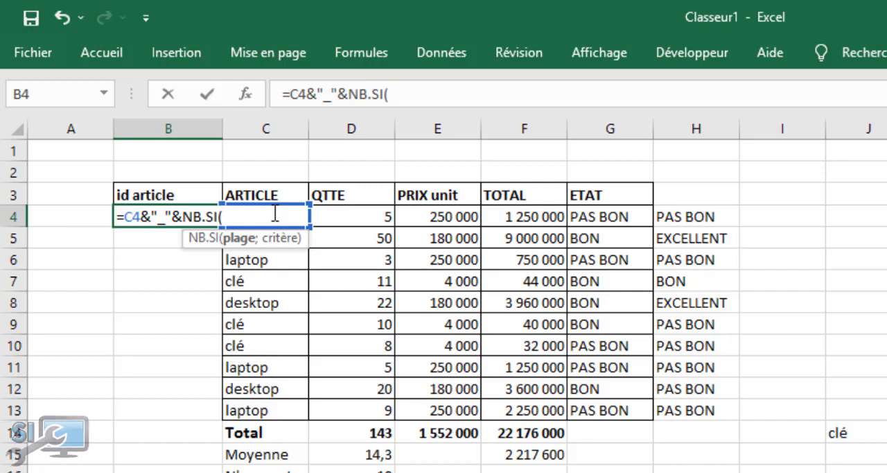
# Complete the B4 formula with the range $C$4:C4 and criterion C4, giving =C4&"_"&NB.SI($C$4:C4;C4)
pyautogui.write('C4')
pyautogui.press('F4')
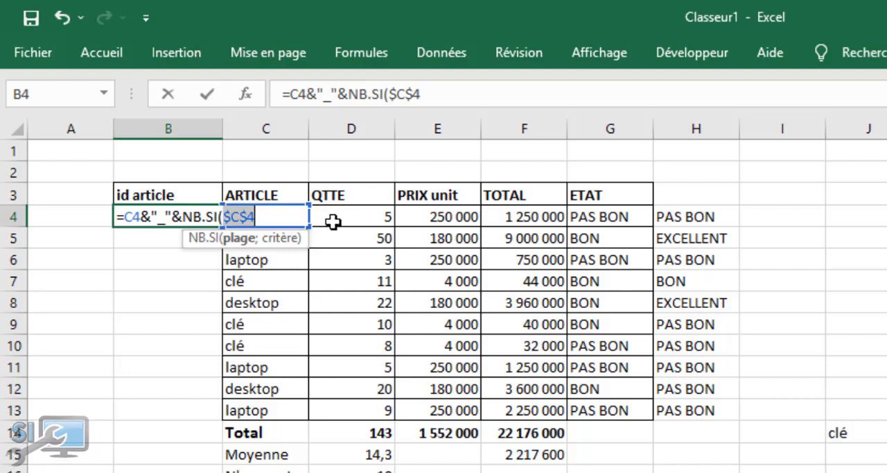
pyautogui.click(287, 216)
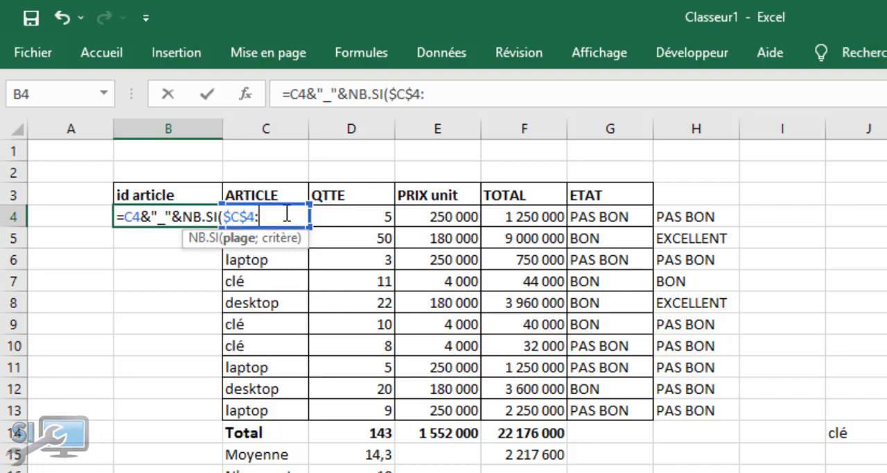
pyautogui.write(':C4')
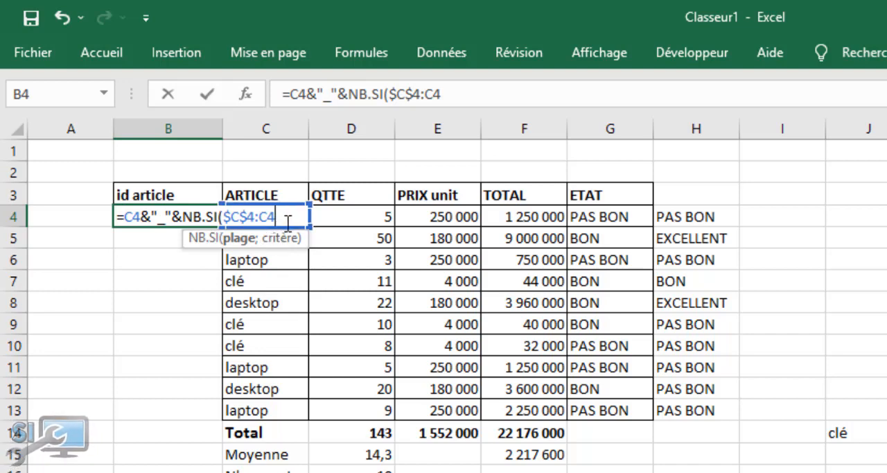
pyautogui.write(';')
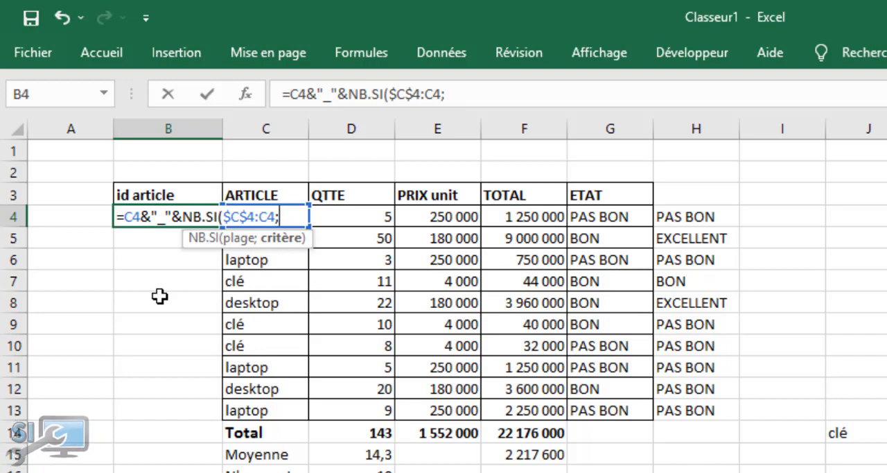
pyautogui.write('C4')
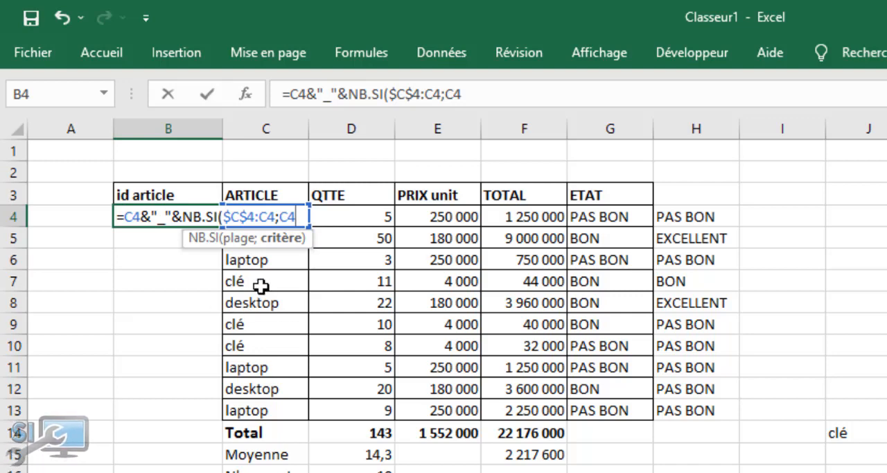
pyautogui.write(')')
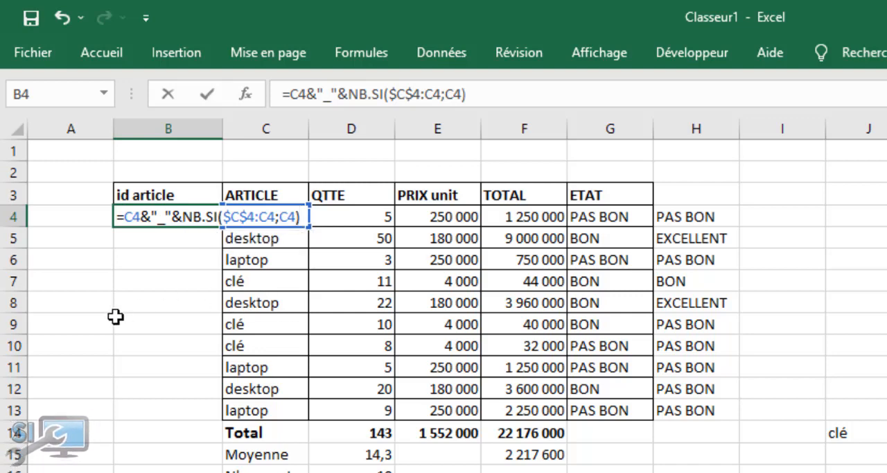
pyautogui.press('Return')
# Fill the id article formula from B4 down to B13
pyautogui.click(151, 219)
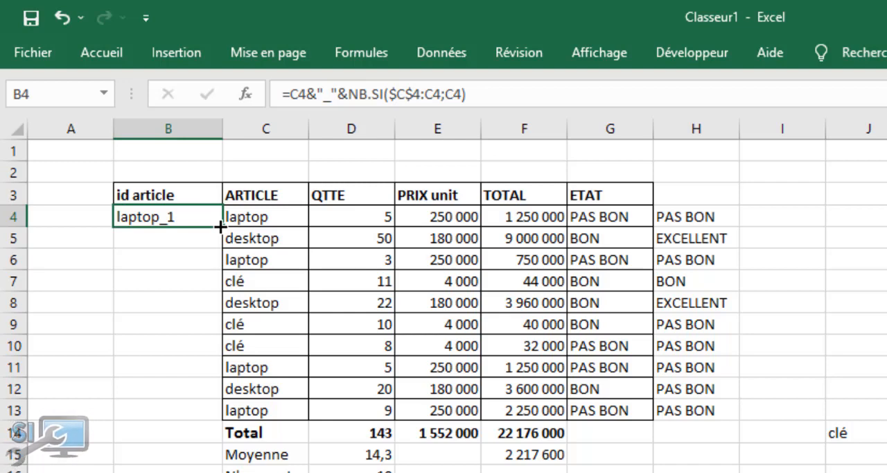
pyautogui.moveTo(221, 227); pyautogui.dragTo(208, 420)
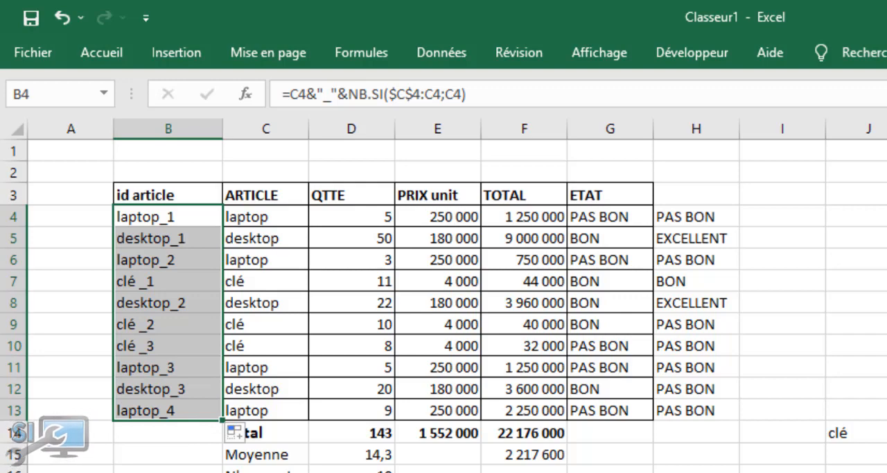
pyautogui.click(154, 471)
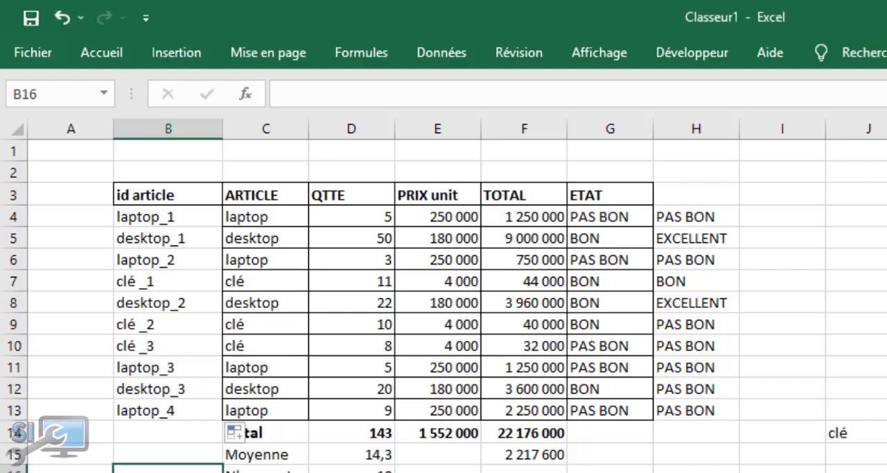
pyautogui.click(170, 221)
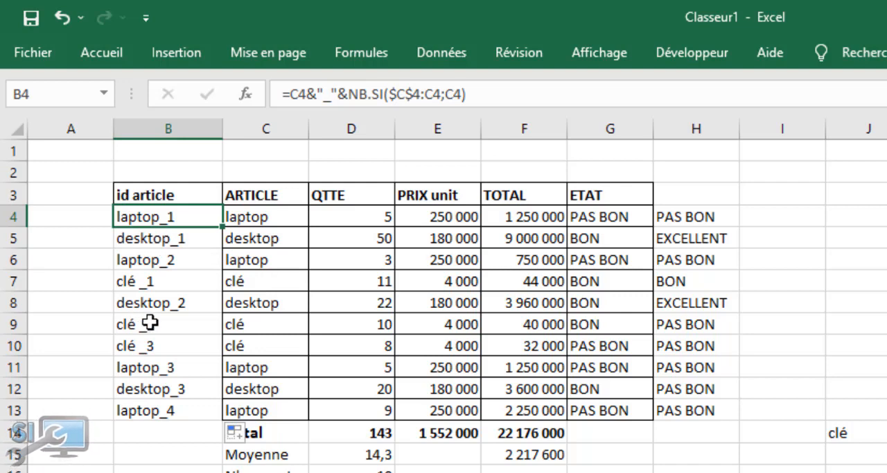
pyautogui.click(92, 259)
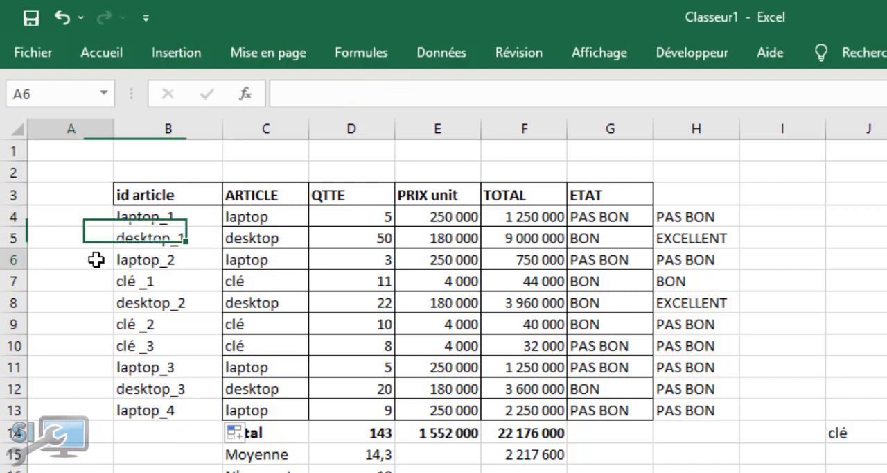
pyautogui.click(819, 175)
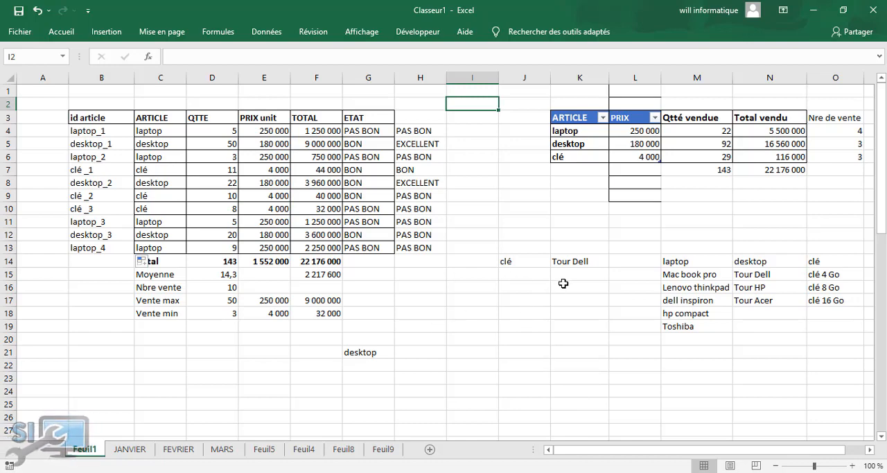
pyautogui.click(360, 352)
pyautogui.click(416, 353)
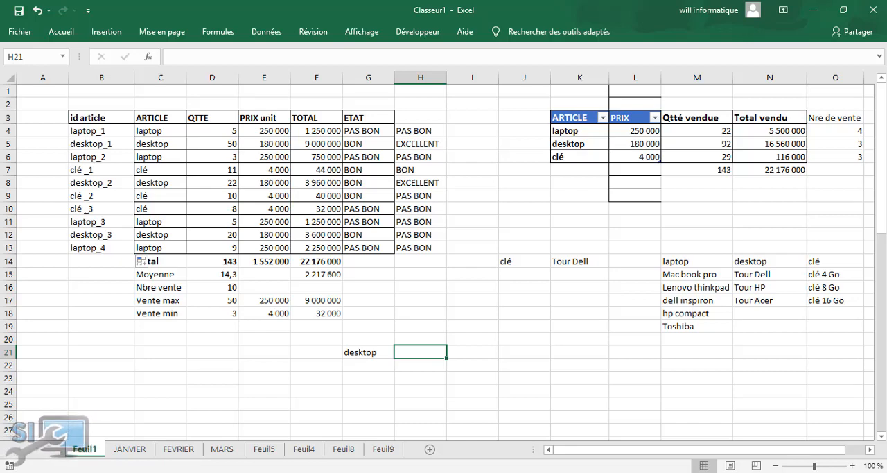
# Enter 1 and 2 in F21 and F22 and extend the series down to 10 in F30
pyautogui.click(317, 351)
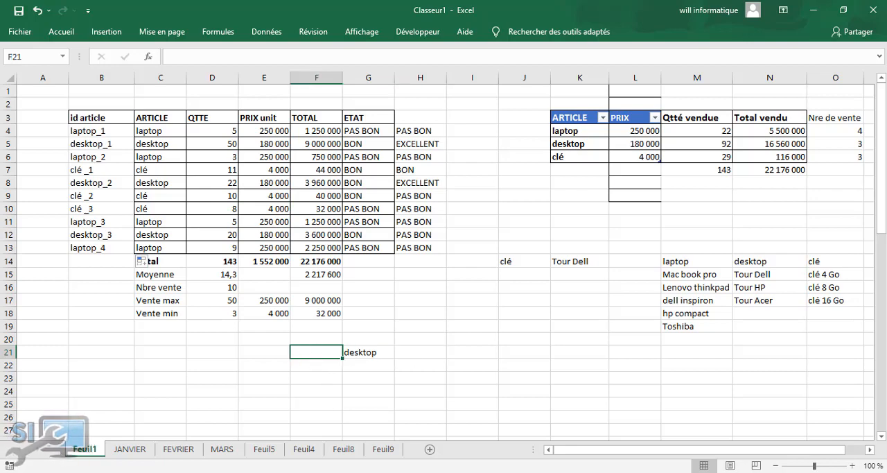
pyautogui.write('1')
pyautogui.press('Return')
pyautogui.write('2')
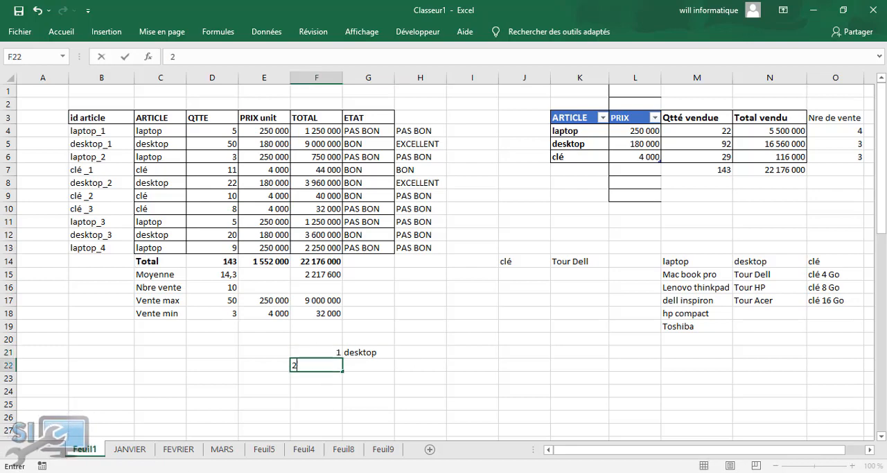
pyautogui.click(201, 358)
pyautogui.moveTo(302, 354); pyautogui.dragTo(329, 409)
pyautogui.click(221, 364)
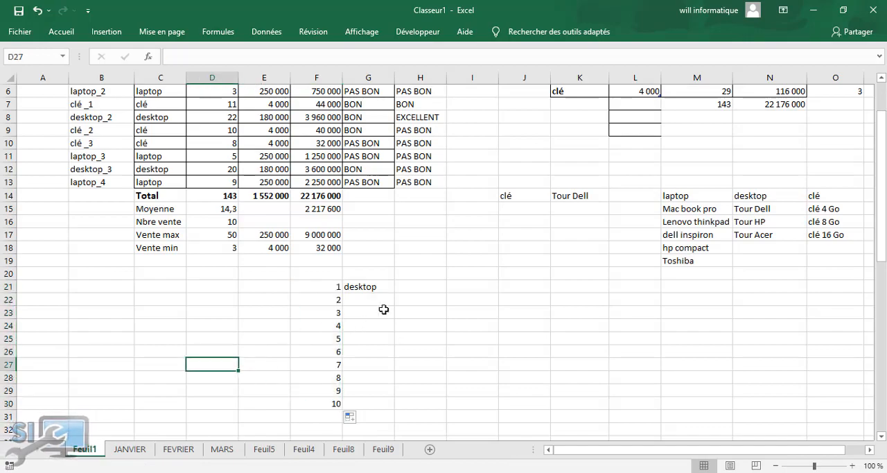
# Start a RECHERCHEV formula in H21 with the lookup value $G$21&"_"&F21
pyautogui.click(434, 287)
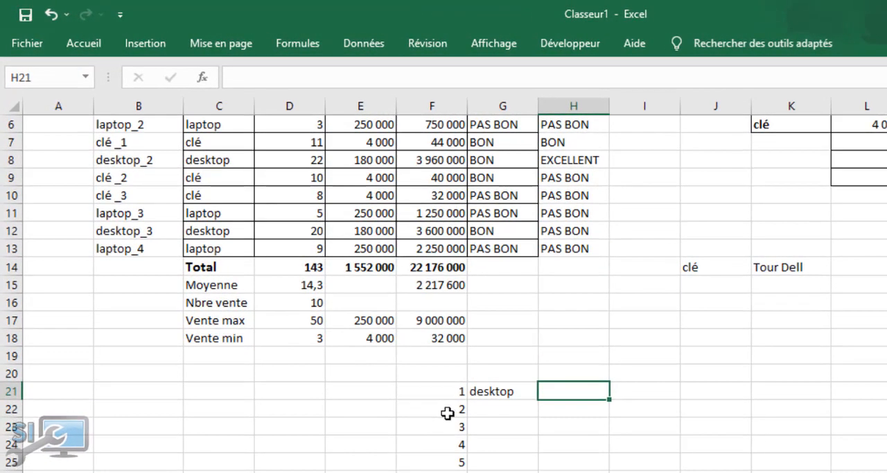
pyautogui.write('=rech')
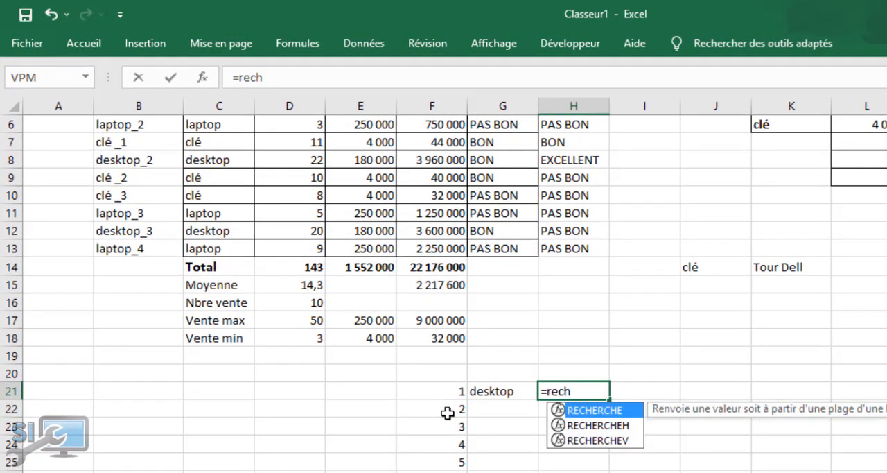
pyautogui.press('Down')
pyautogui.press('Down')
pyautogui.press('Tab')
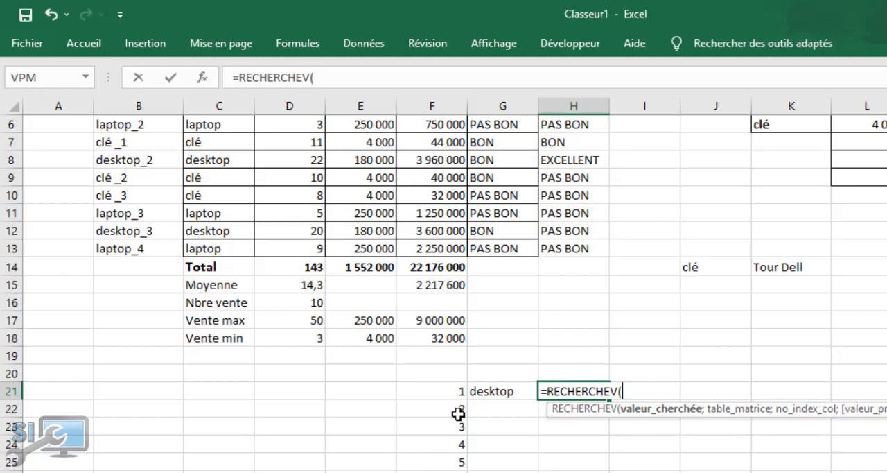
pyautogui.click(504, 392)
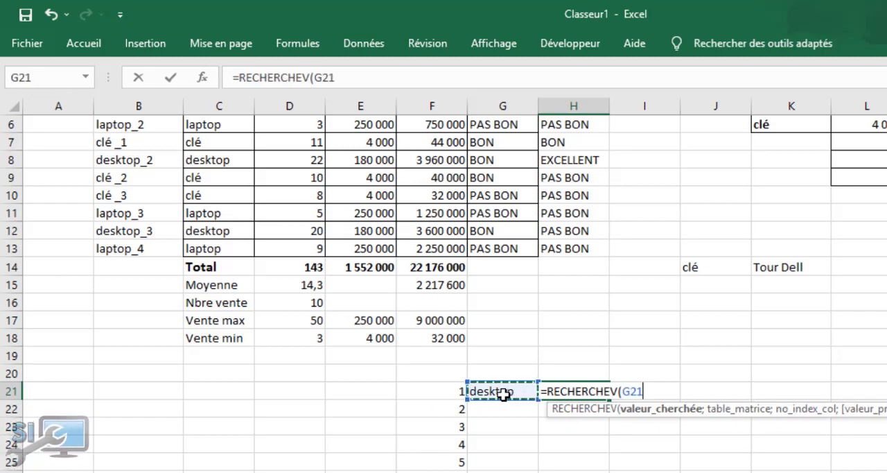
pyautogui.press('F4')
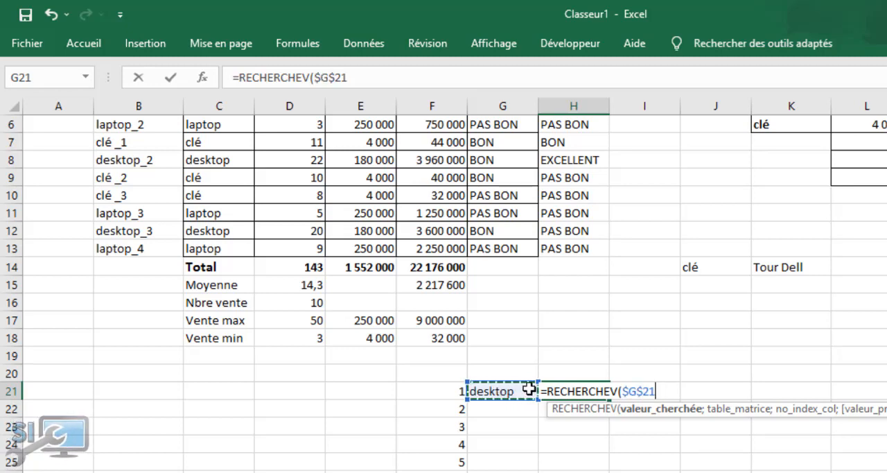
pyautogui.write('&')
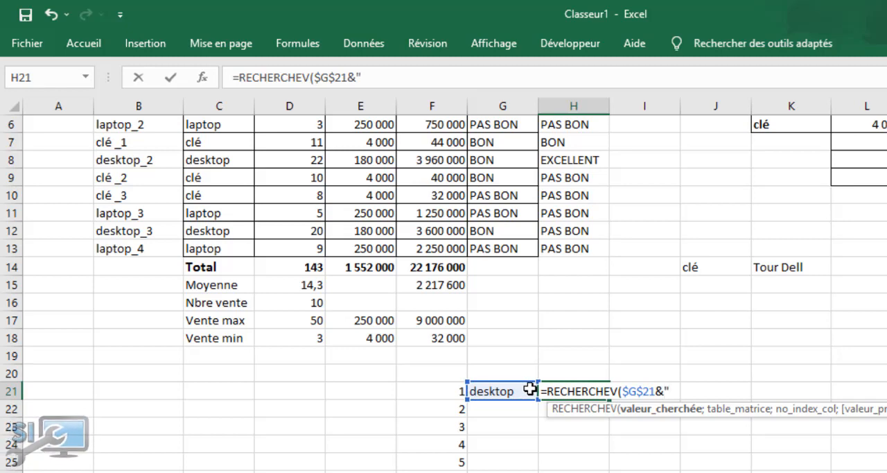
pyautogui.write('"_"&')
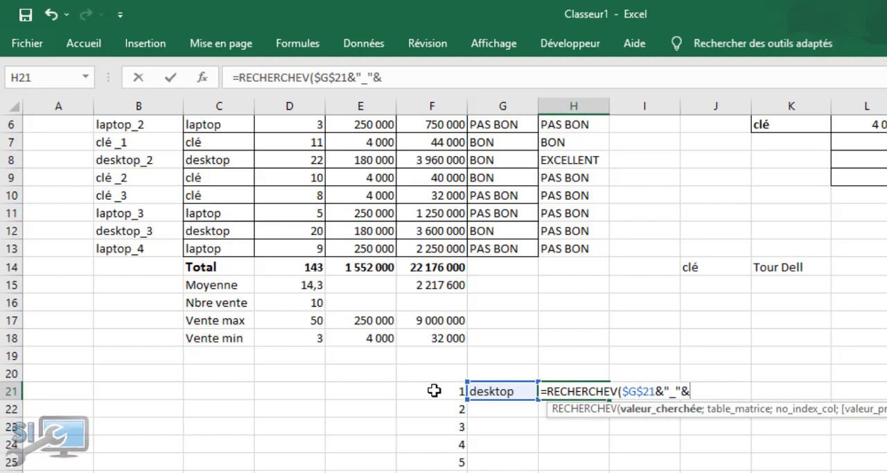
pyautogui.click(433, 390)
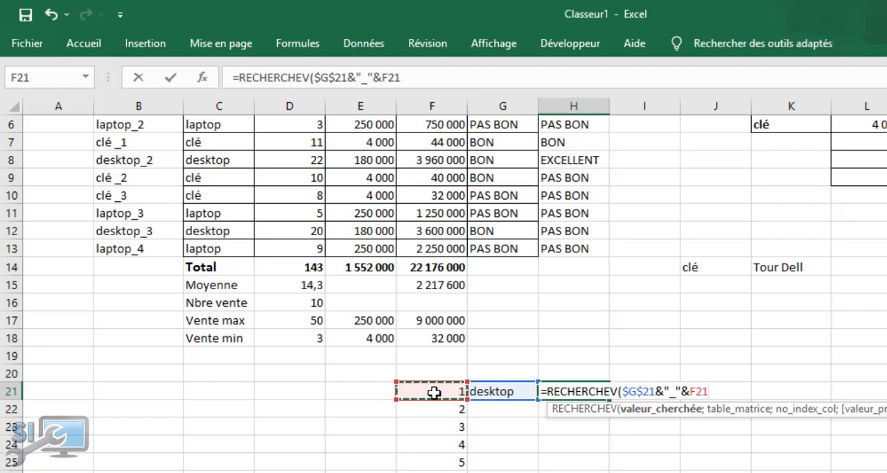
pyautogui.write(';')
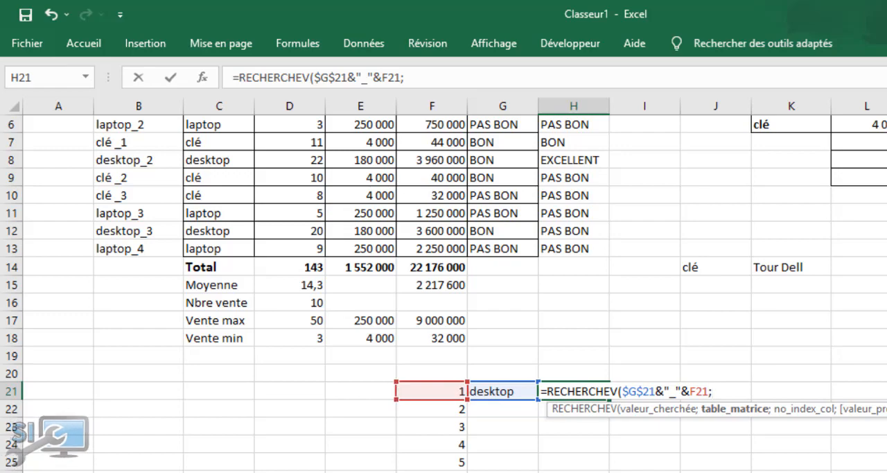
# Complete the RECHERCHEV formula in H21 with table range B4:F13, column index 5 and exact match 0
pyautogui.scroll(2, 443, 277)
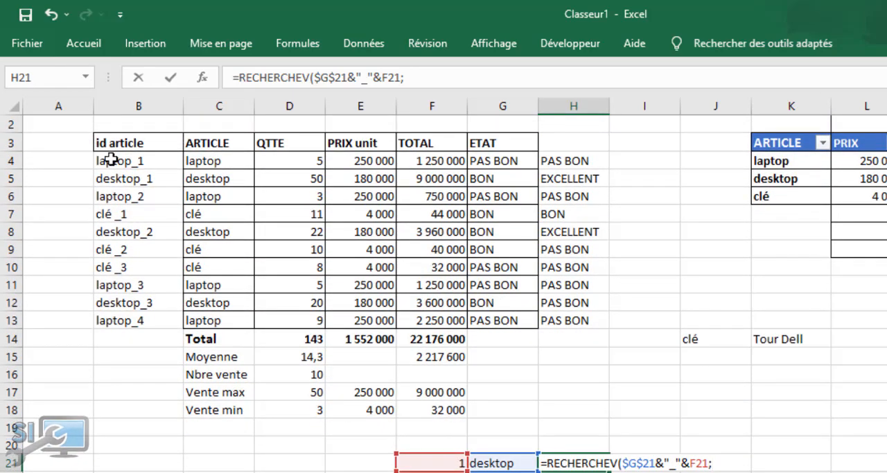
pyautogui.moveTo(107, 160); pyautogui.dragTo(449, 318)
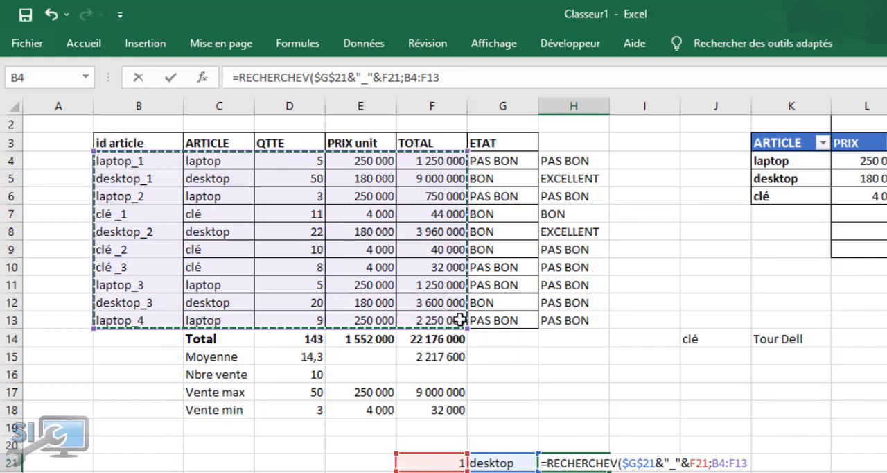
pyautogui.write(';5')
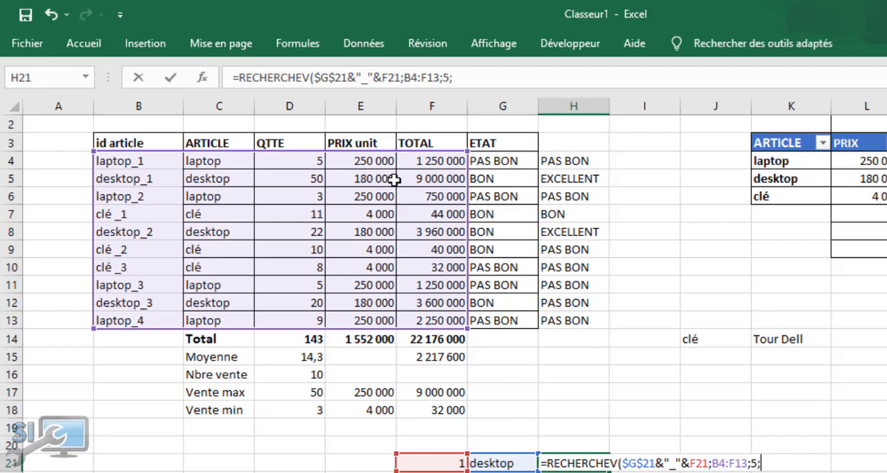
pyautogui.write('0)')
pyautogui.press('Return')
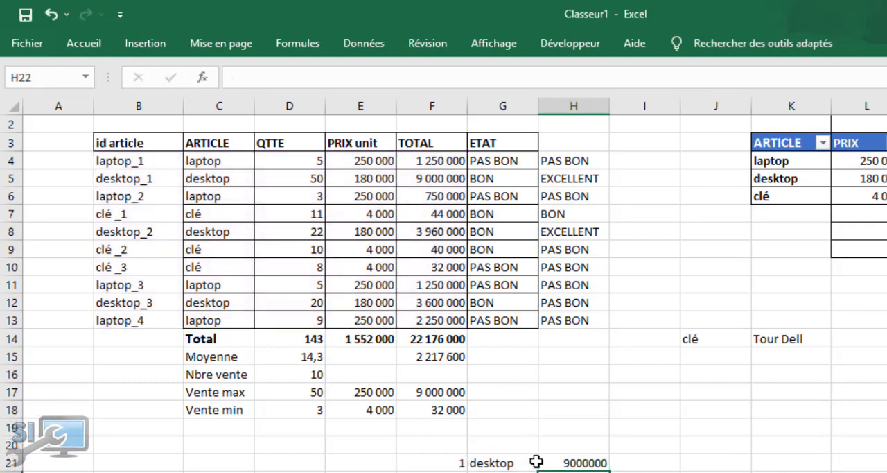
pyautogui.click(577, 462)
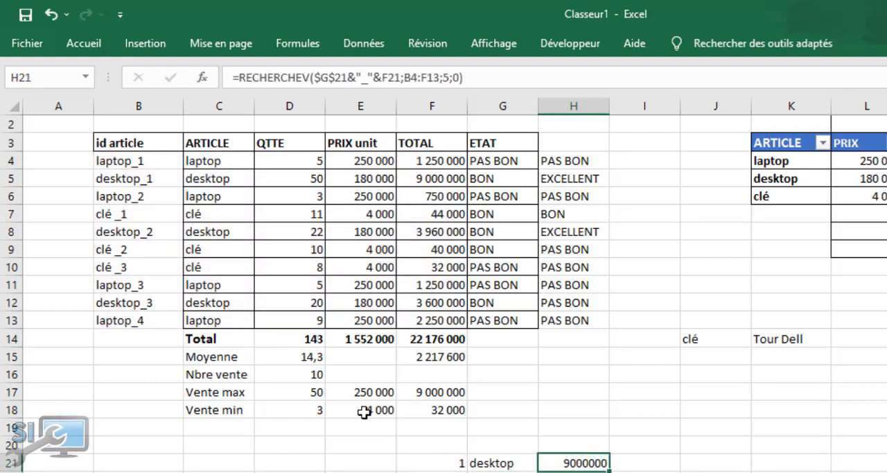
pyautogui.click(497, 461)
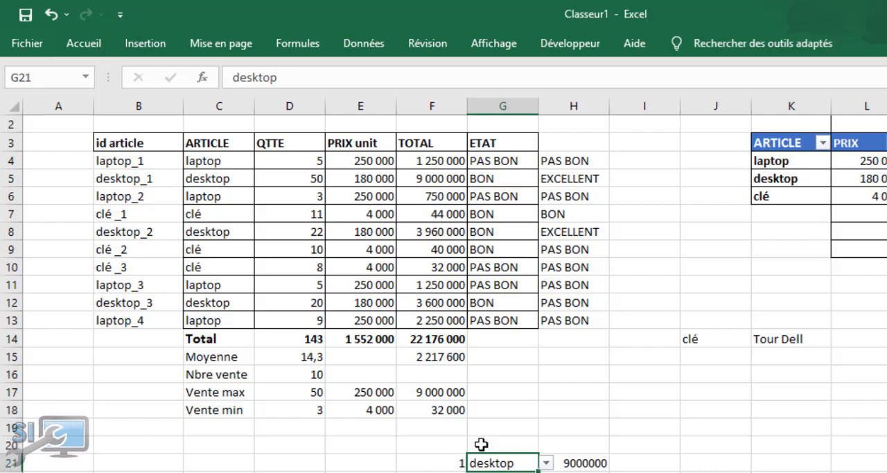
pyautogui.click(577, 462)
pyautogui.click(493, 462)
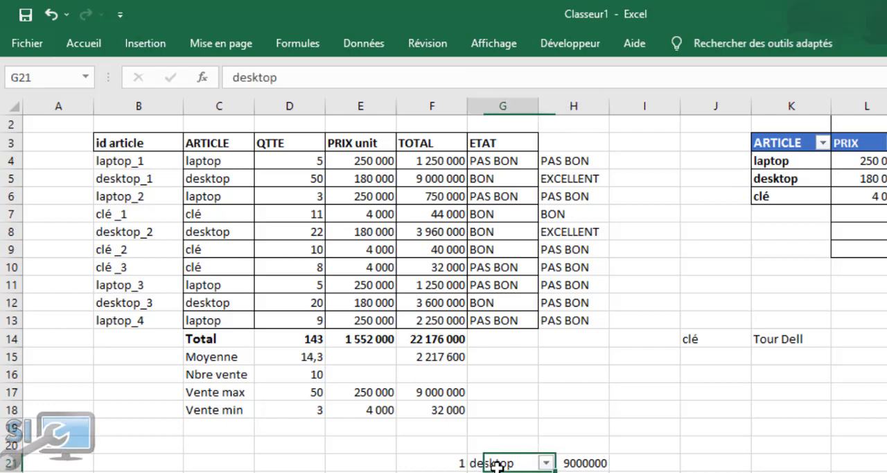
pyautogui.click(590, 464)
pyautogui.click(495, 460)
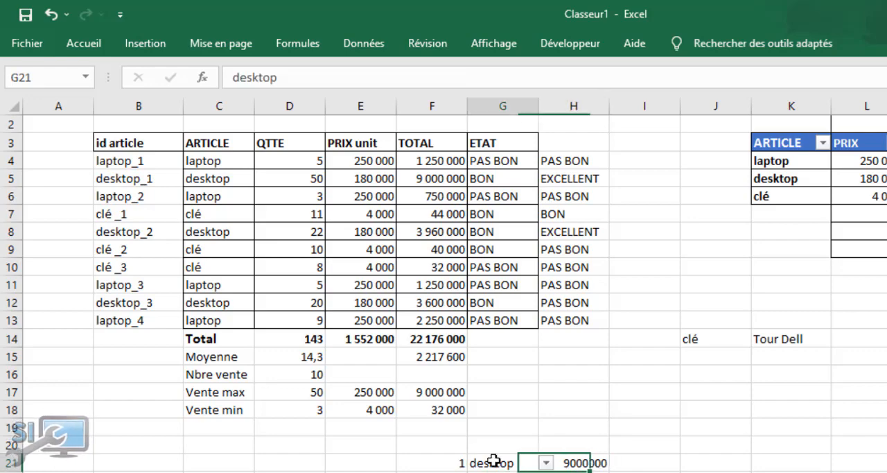
# Fill the RECHERCHEV formula from H21 down alongside the numbered rows to H30 and inspect the copy in H22
pyautogui.click(566, 463)
pyautogui.scroll(-3, 566, 388)
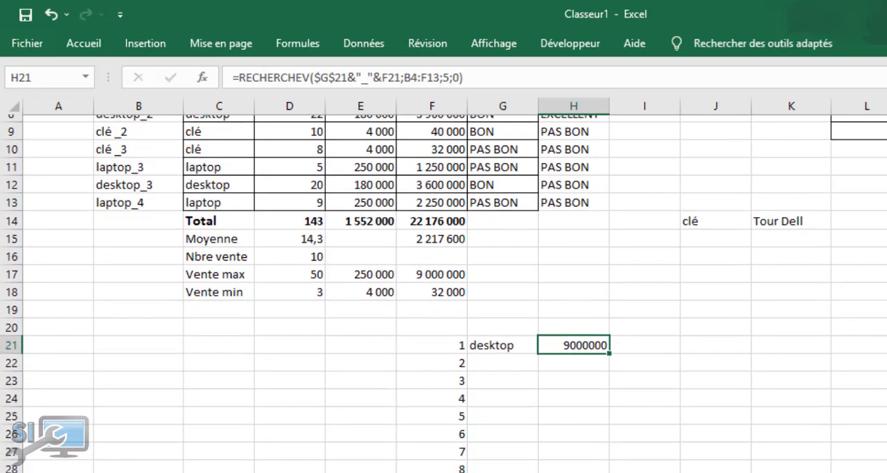
pyautogui.doubleClick(609, 327)
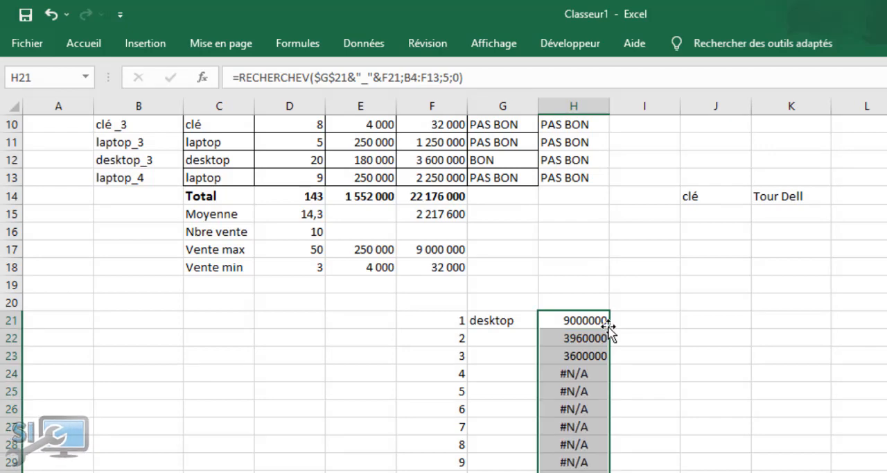
pyautogui.click(780, 472)
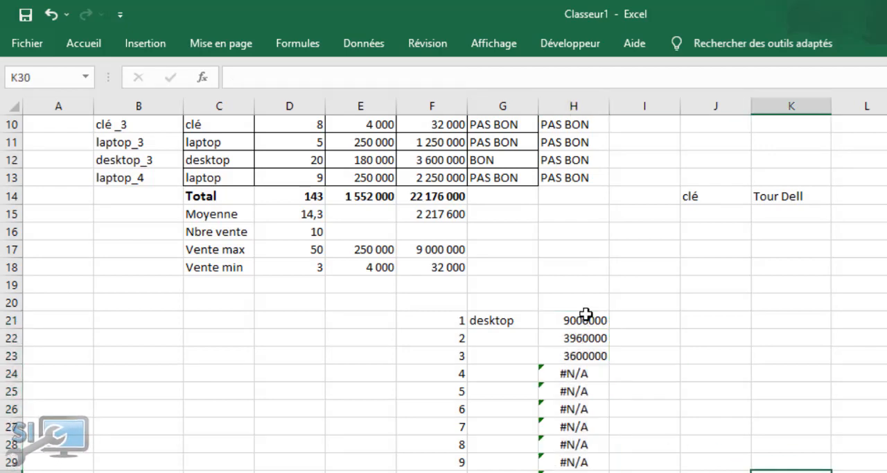
pyautogui.click(582, 341)
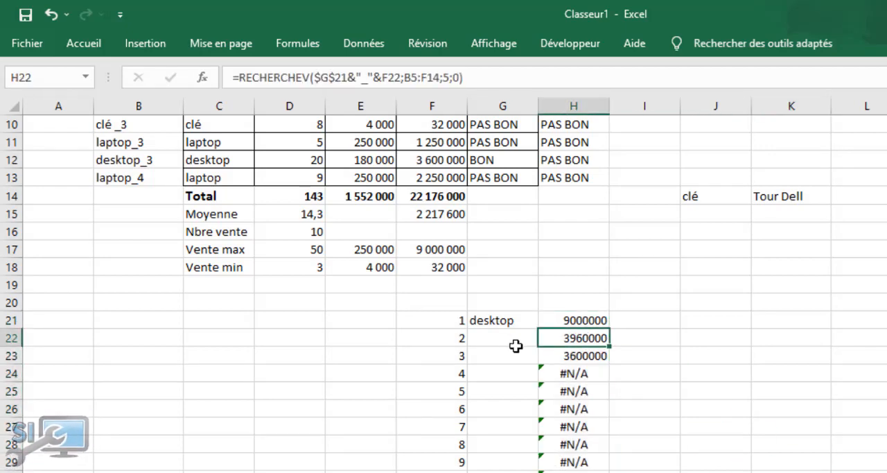
# Wrap the RECHERCHEV formula in H21 in SIERREUR with an empty text "" as the value if error
pyautogui.scroll(3, 347, 290)
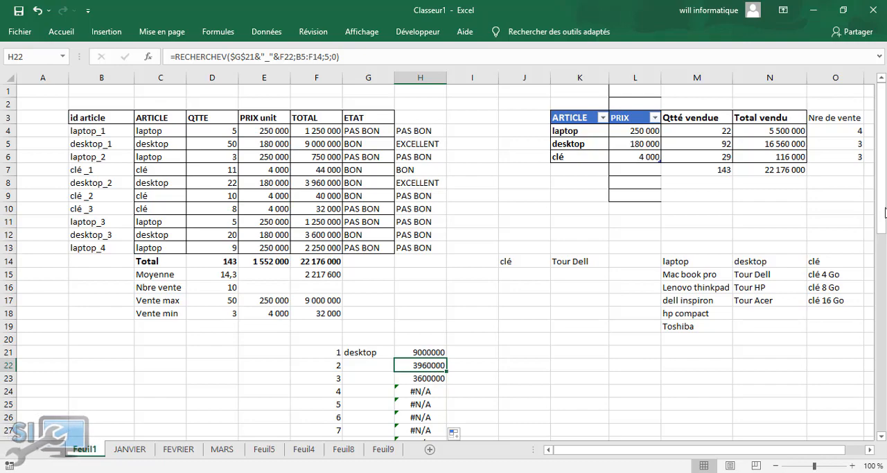
pyautogui.moveTo(881, 208); pyautogui.dragTo(882, 294)
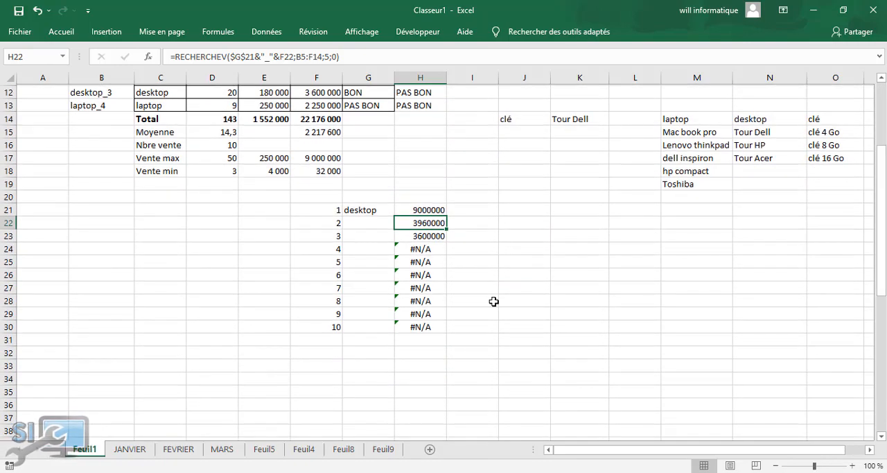
pyautogui.click(410, 206)
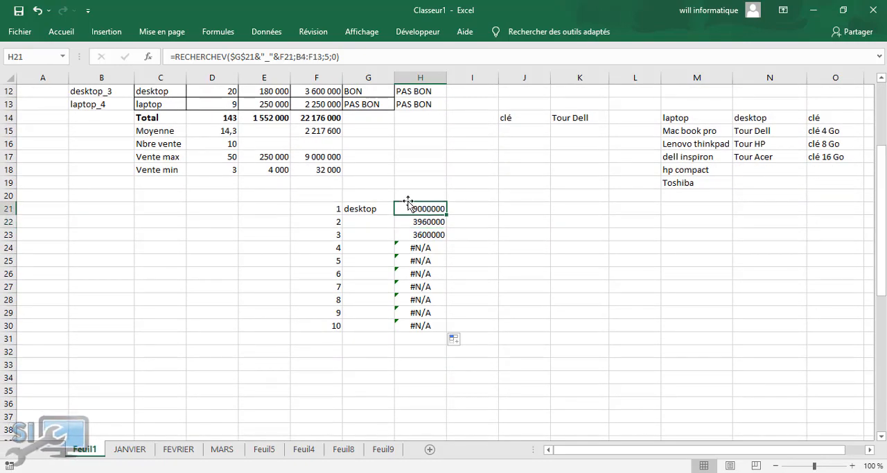
pyautogui.click(173, 56)
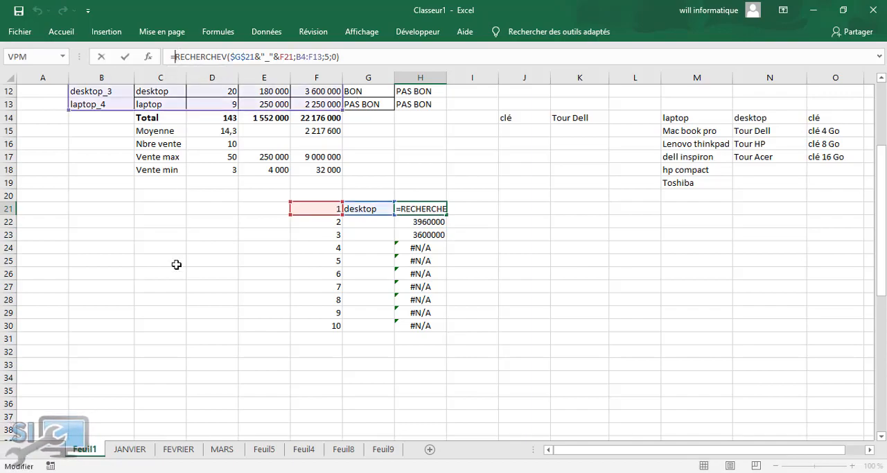
pyautogui.write('sie')
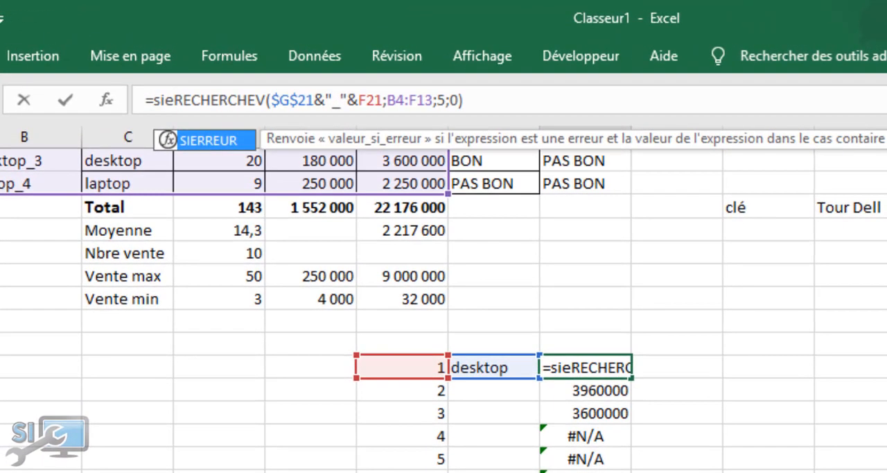
pyautogui.press('Tab')
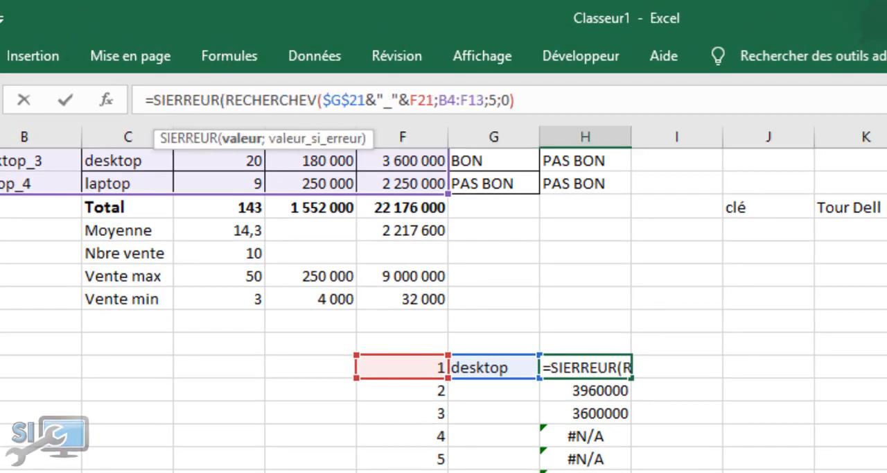
pyautogui.click(514, 101)
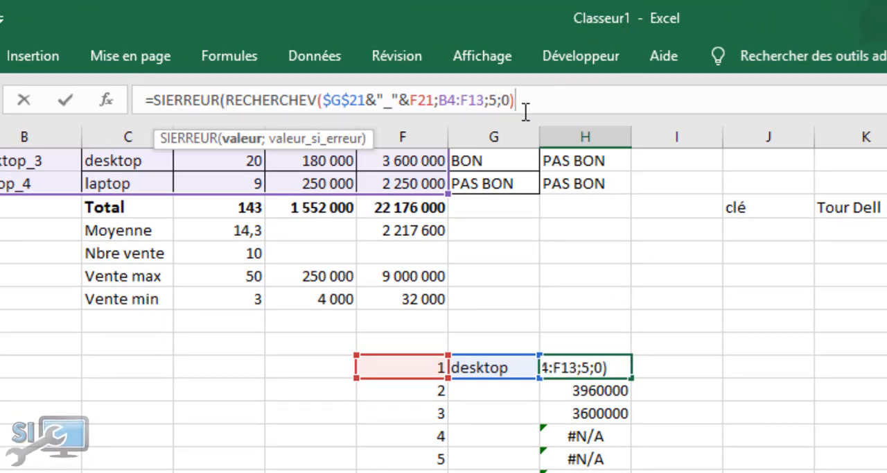
pyautogui.write(';')
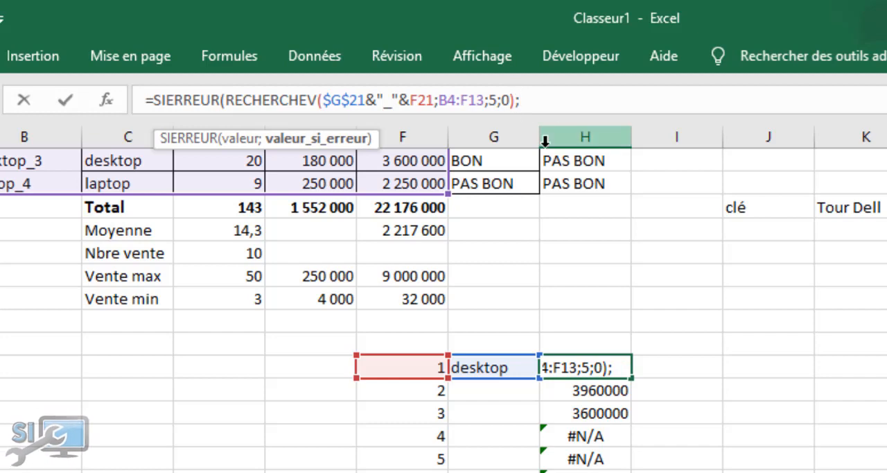
pyautogui.write('"")')
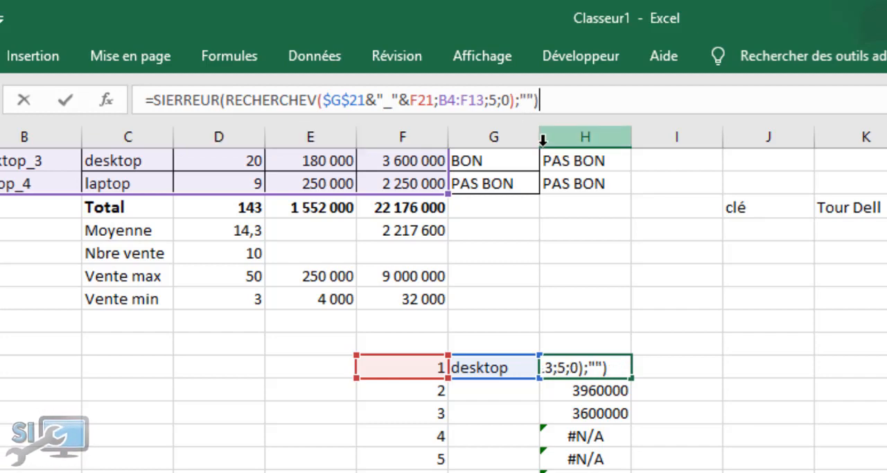
pyautogui.press('Return')
# Fill the SIERREUR formula from H21 down to H30 alongside the numbered rows
pyautogui.click(604, 367)
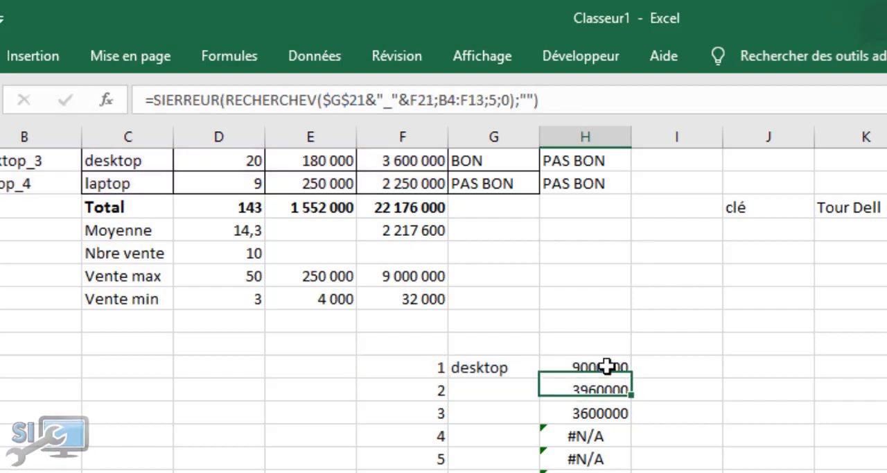
pyautogui.doubleClick(632, 379)
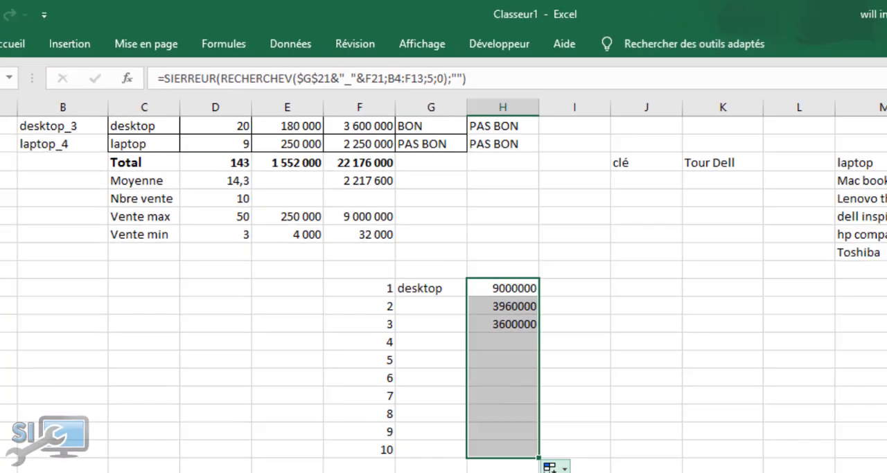
pyautogui.click(472, 350)
# Test the list of totals by choosing clé and next laptop in the G21 drop-down
pyautogui.click(354, 207)
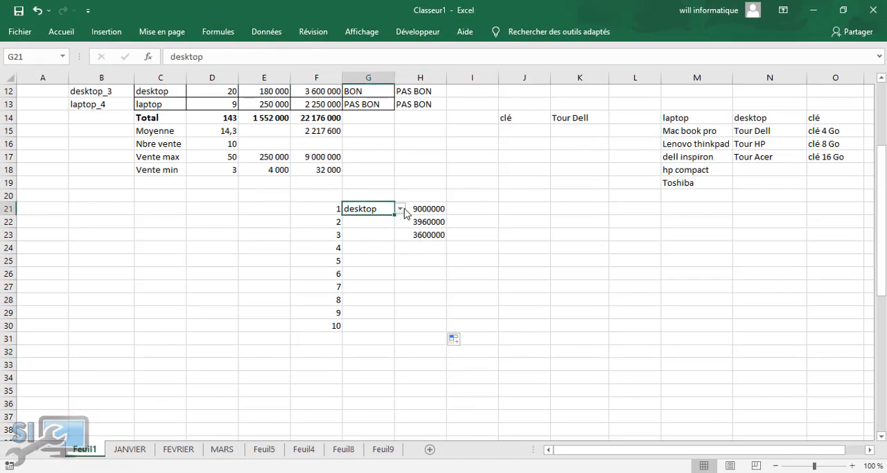
pyautogui.click(400, 208)
pyautogui.click(391, 236)
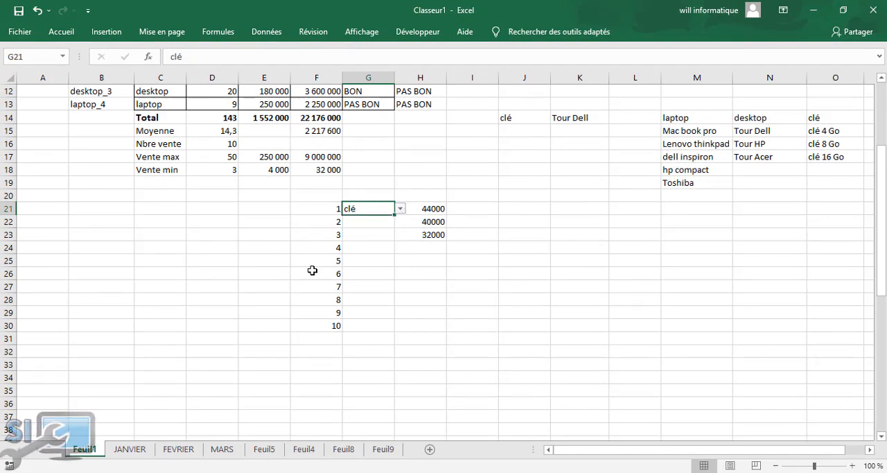
pyautogui.click(401, 209)
pyautogui.click(386, 218)
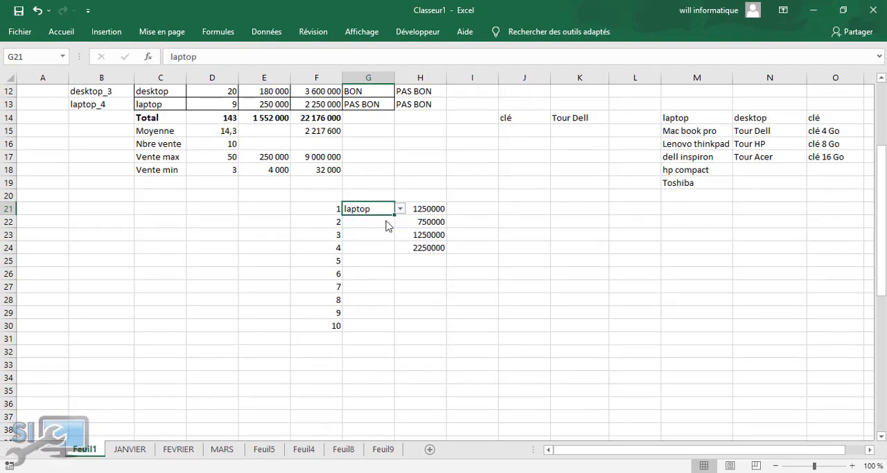
# Enter the label "nbre vente" in G19 above the article drop-down
pyautogui.click(368, 182)
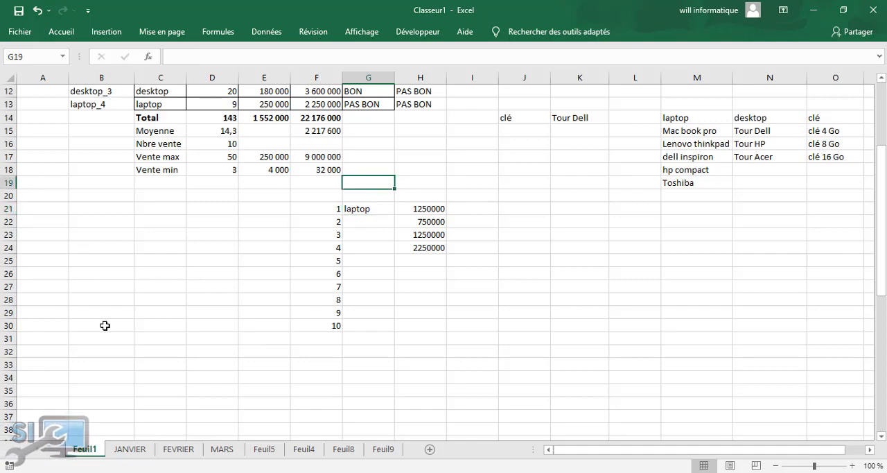
pyautogui.write('nbre vente')
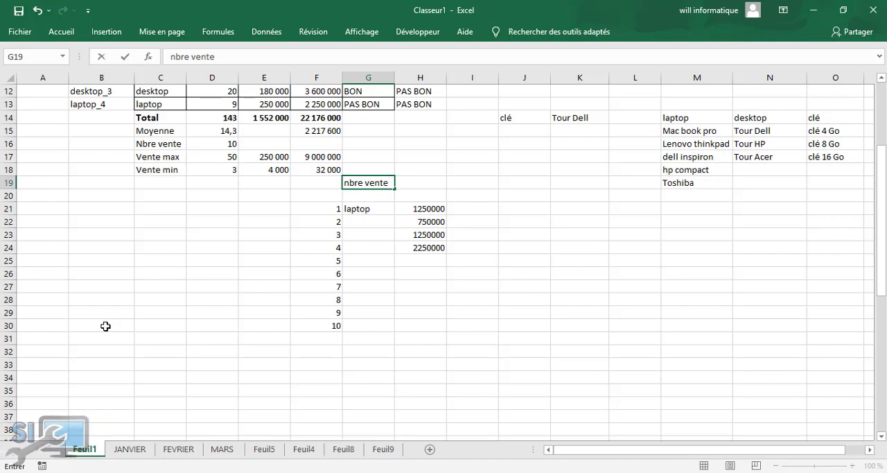
pyautogui.moveTo(142, 364); pyautogui.dragTo(142, 352)
# Start an NB count formula in H19 beside the nbre vente label
pyautogui.click(424, 182)
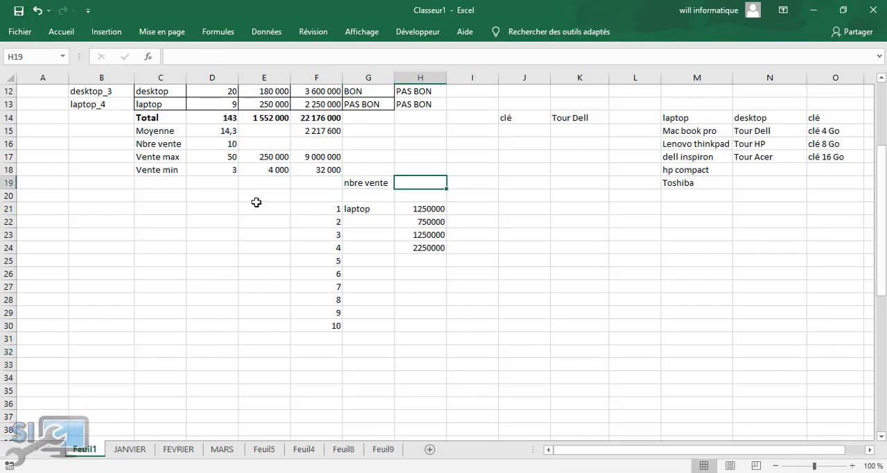
pyautogui.write('=')
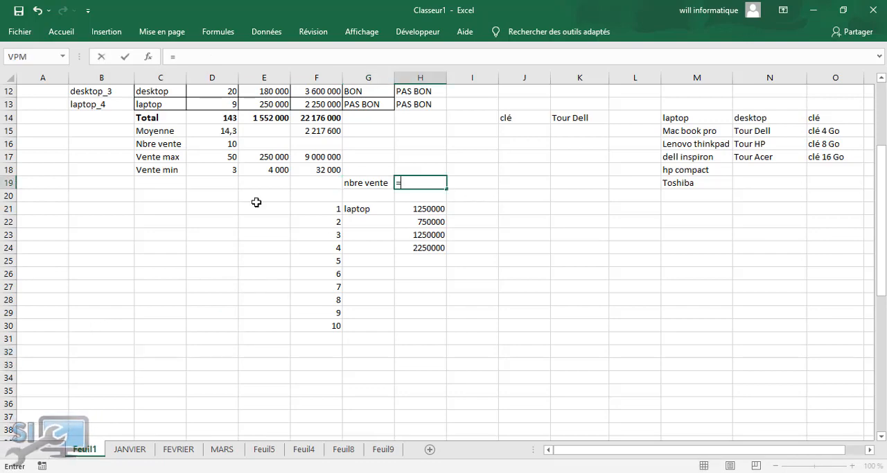
pyautogui.write('nb')
pyautogui.press('Tab')
pyautogui.write('²')
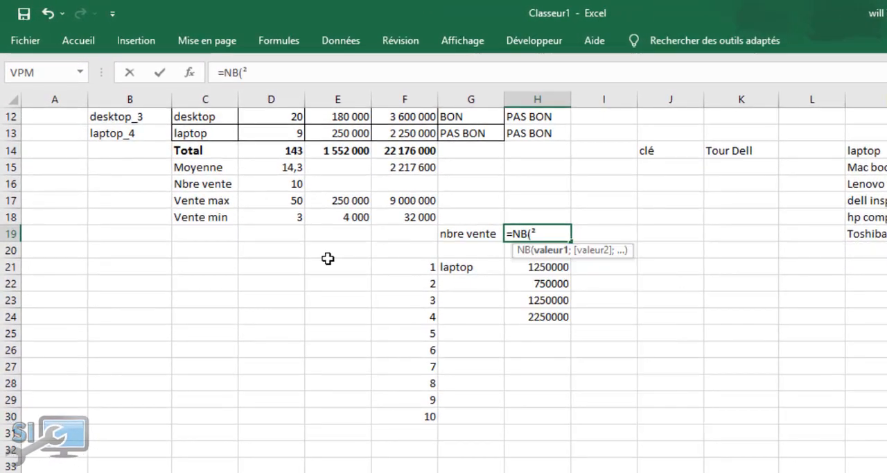
pyautogui.moveTo(540, 269); pyautogui.dragTo(553, 415)
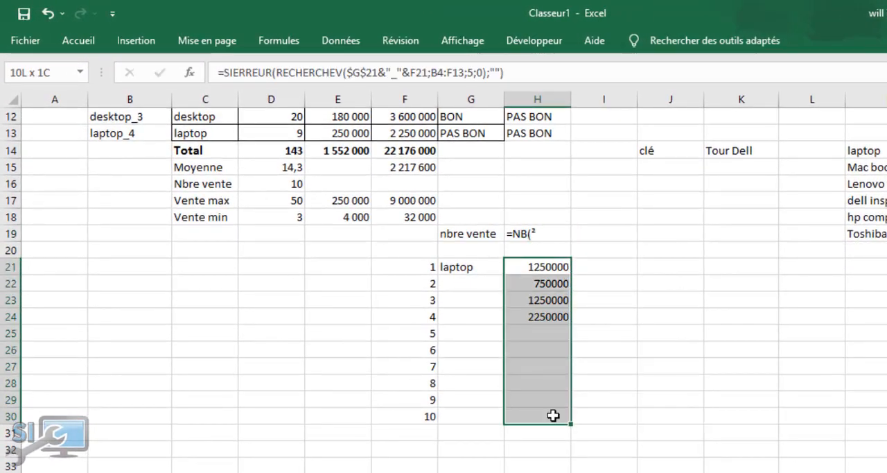
# Correct the formula in H19 by removing the stray ² and counting the range H21:H30 with NB
pyautogui.click(539, 237)
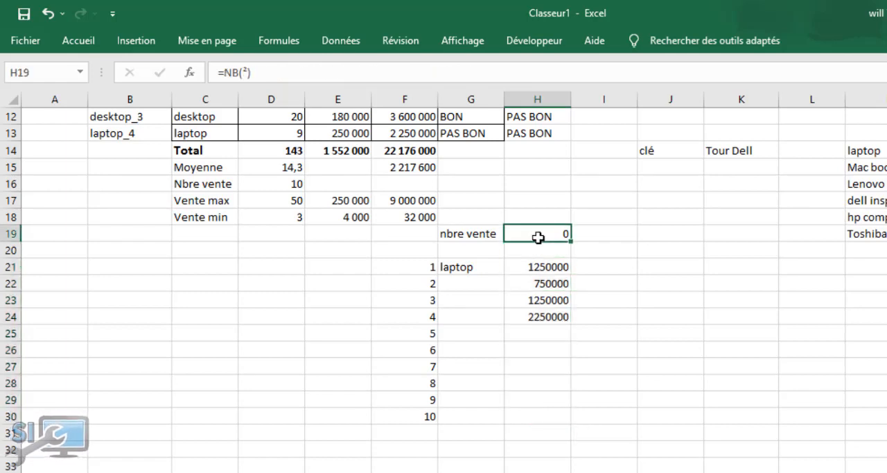
pyautogui.click(247, 72)
pyautogui.press('BackSpace')
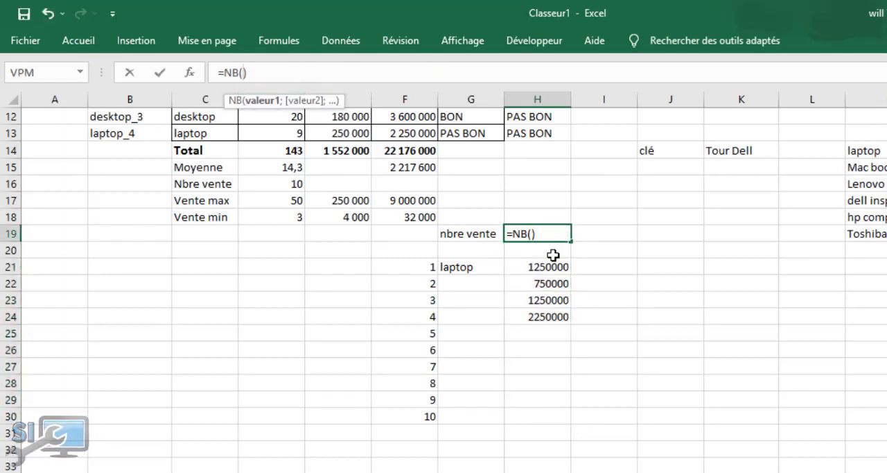
pyautogui.moveTo(551, 265); pyautogui.dragTo(554, 411)
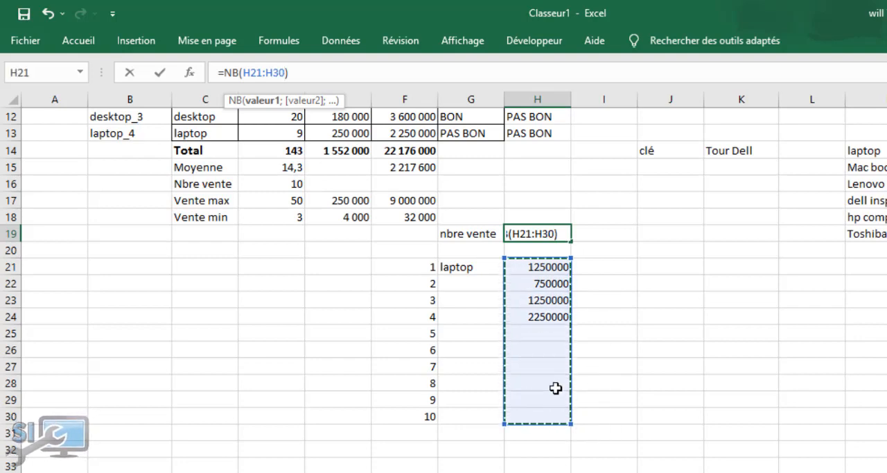
pyautogui.press('Return')
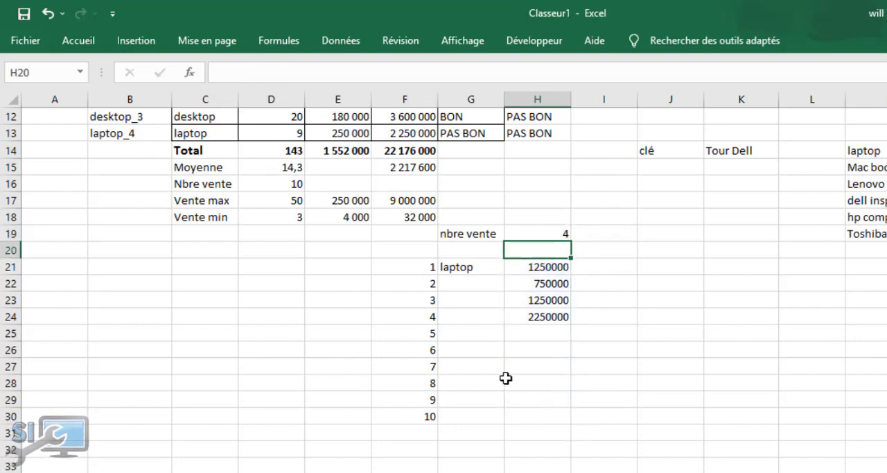
pyautogui.click(552, 230)
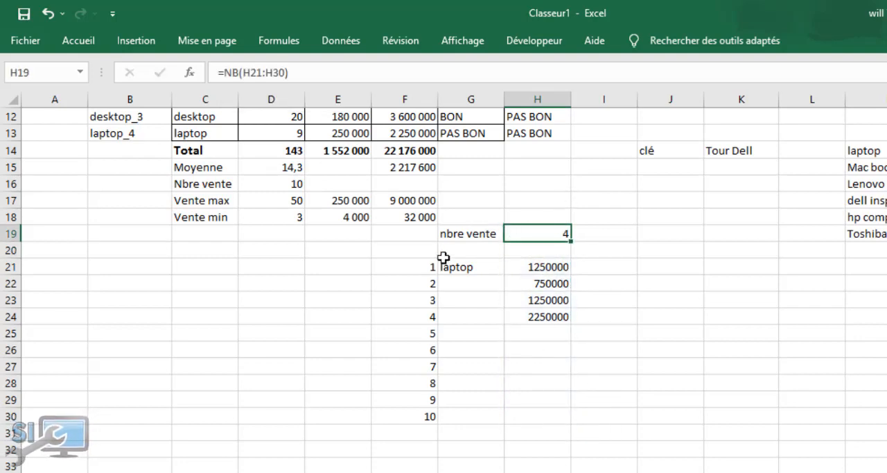
# Choose desktop in the G21 drop-down to test the sales count and the list of totals
pyautogui.click(502, 279)
pyautogui.click(493, 268)
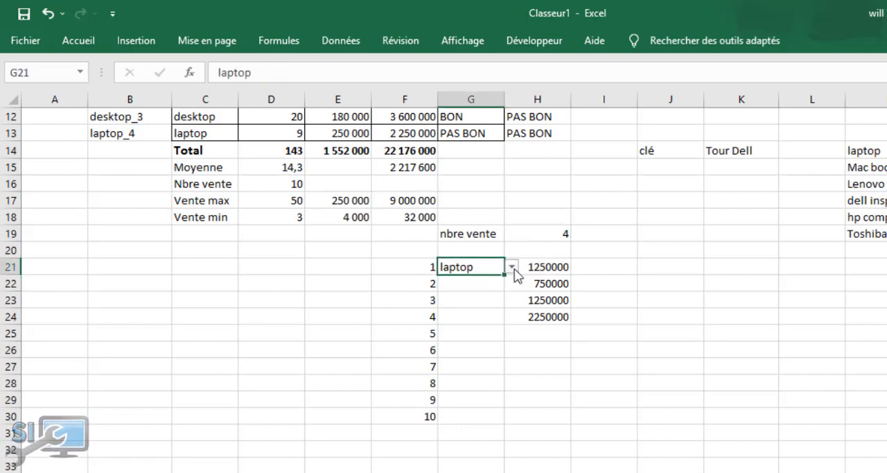
pyautogui.click(513, 267)
pyautogui.click(471, 291)
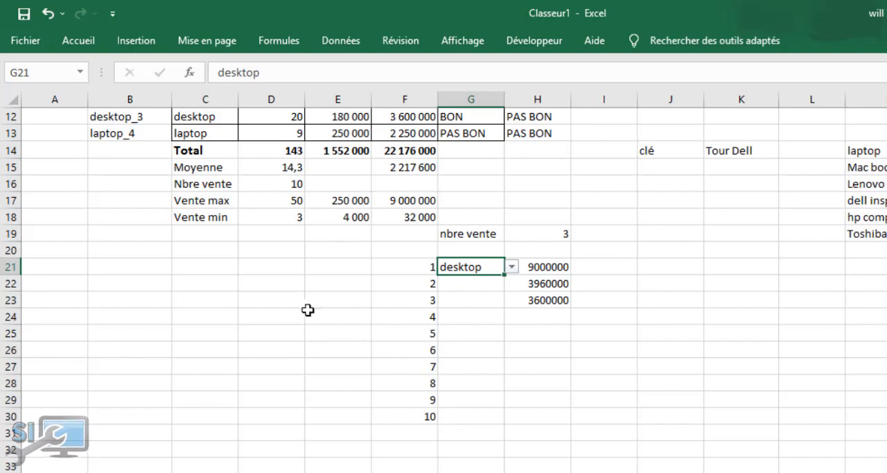
pyautogui.click(264, 314)
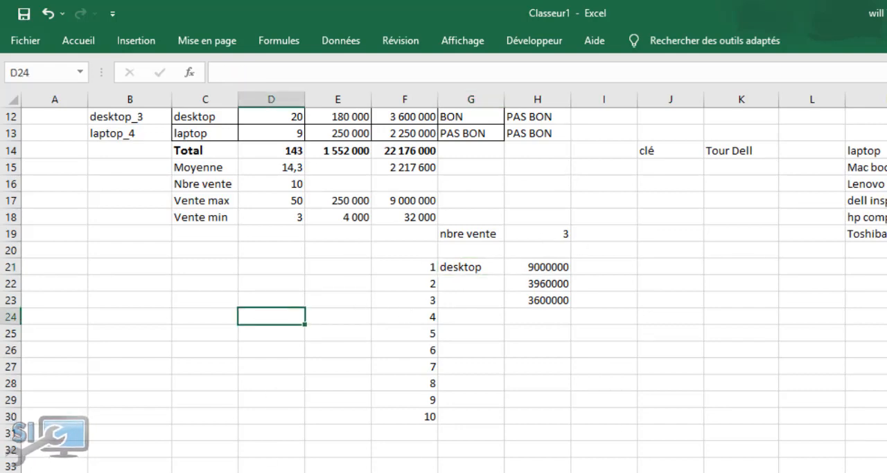
# Hide the helper numbers in F21:F30 by setting their font colour to white
pyautogui.scroll(4, 443, 289)
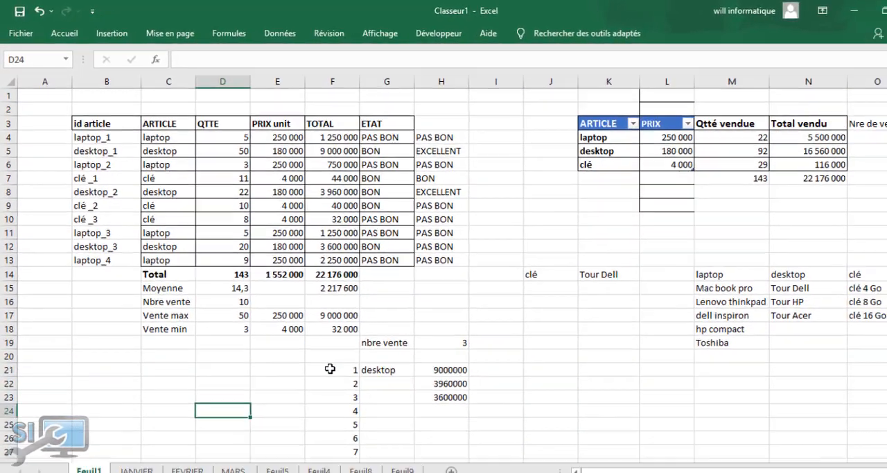
pyautogui.moveTo(416, 449); pyautogui.dragTo(416, 466)
pyautogui.moveTo(317, 381); pyautogui.dragTo(323, 416)
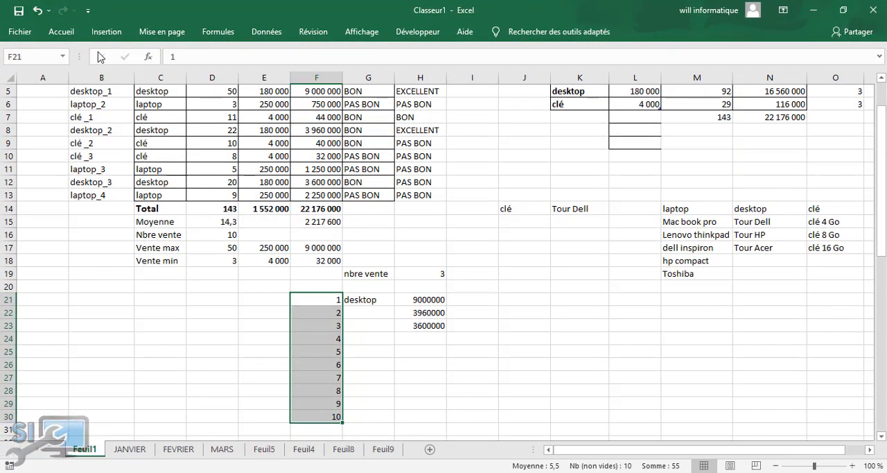
pyautogui.click(62, 32)
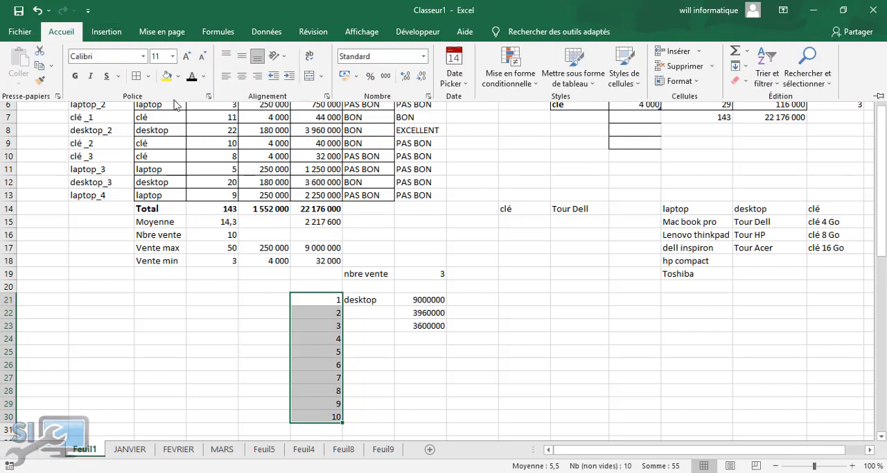
pyautogui.click(205, 78)
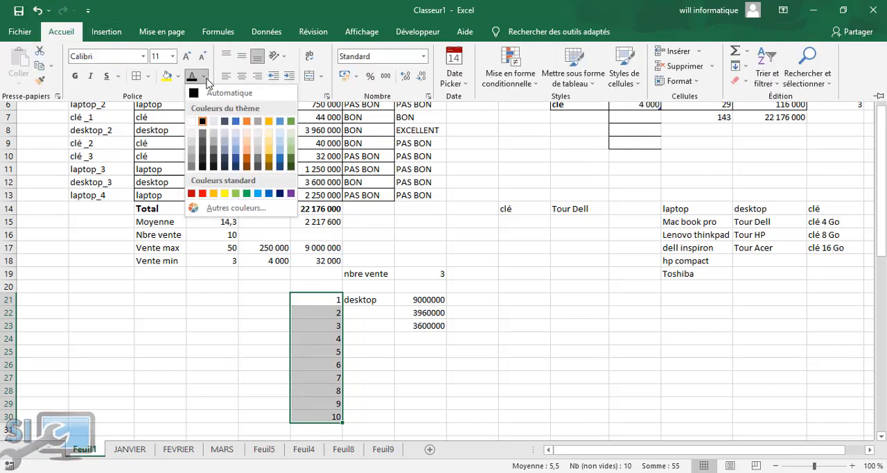
pyautogui.click(192, 121)
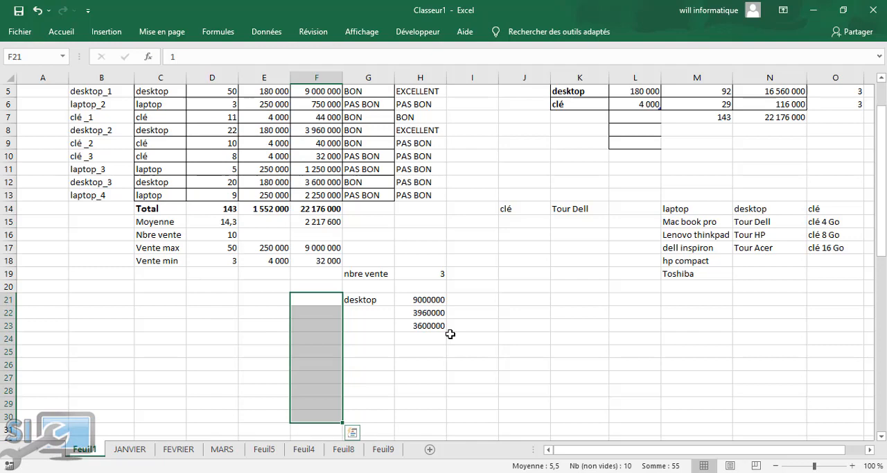
pyautogui.click(209, 337)
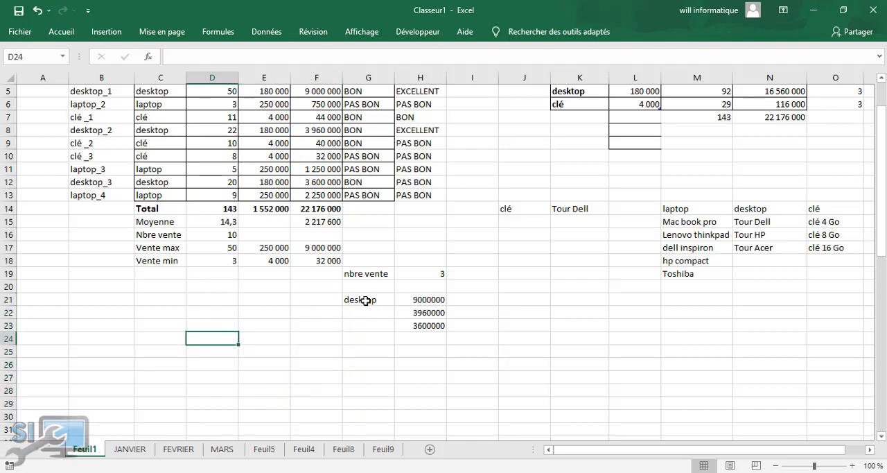
pyautogui.moveTo(354, 273); pyautogui.dragTo(446, 418)
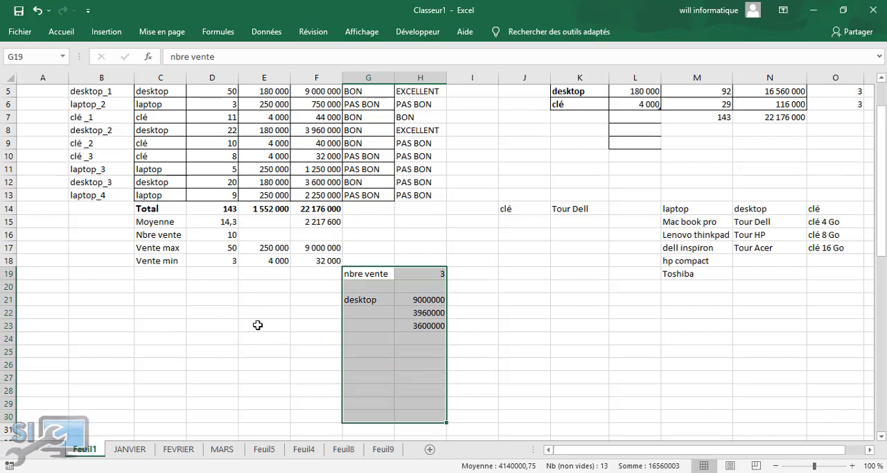
pyautogui.click(258, 325)
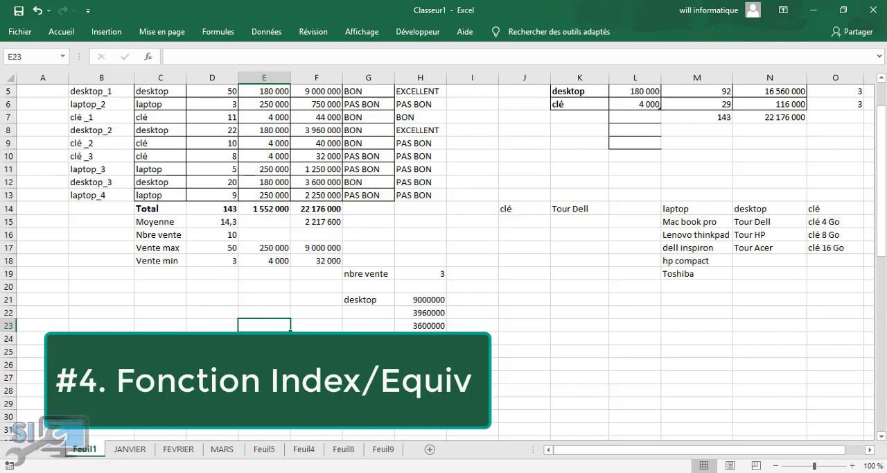
# Add the headers PRIX Total in H20 and ID in I20 above the lookup results
pyautogui.scroll(-1, 443, 243)
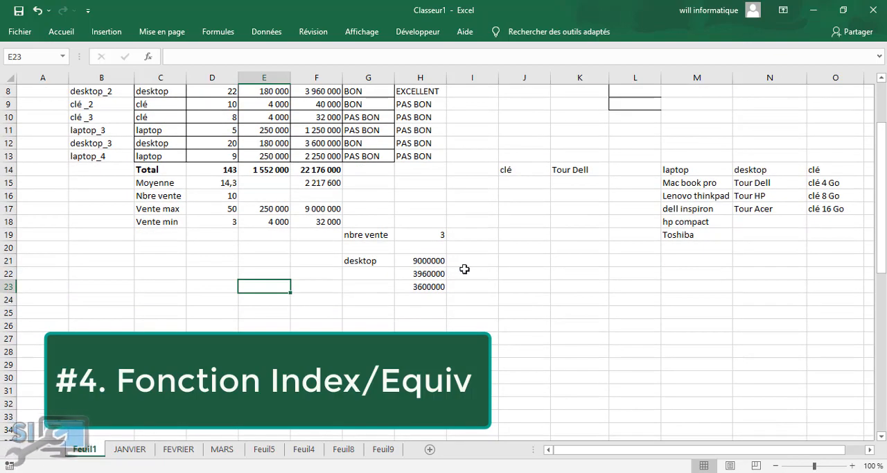
pyautogui.click(419, 248)
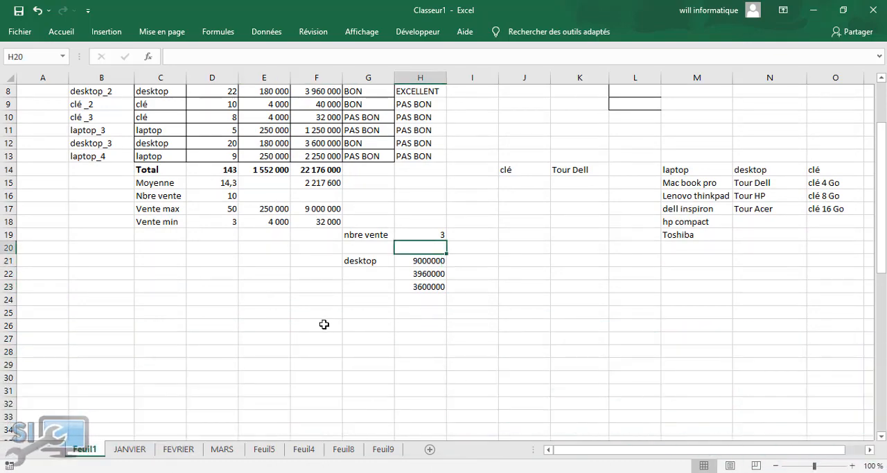
pyautogui.write('PRIX')
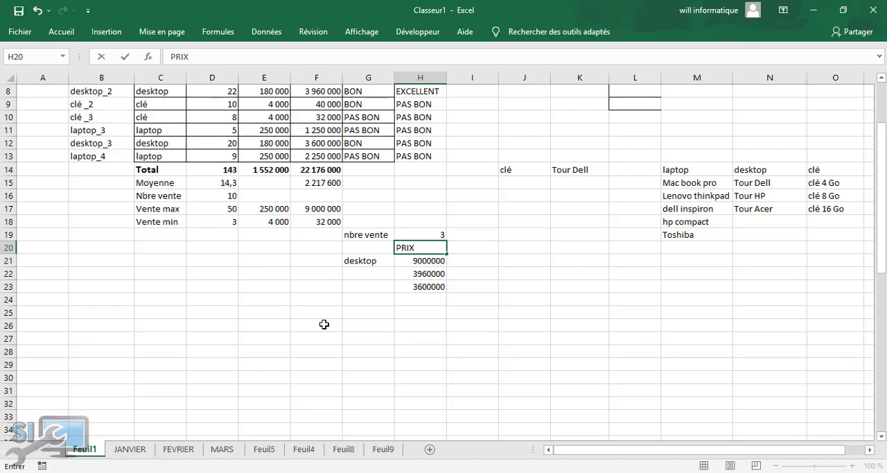
pyautogui.write(' Total')
pyautogui.moveTo(462, 388); pyautogui.dragTo(464, 377)
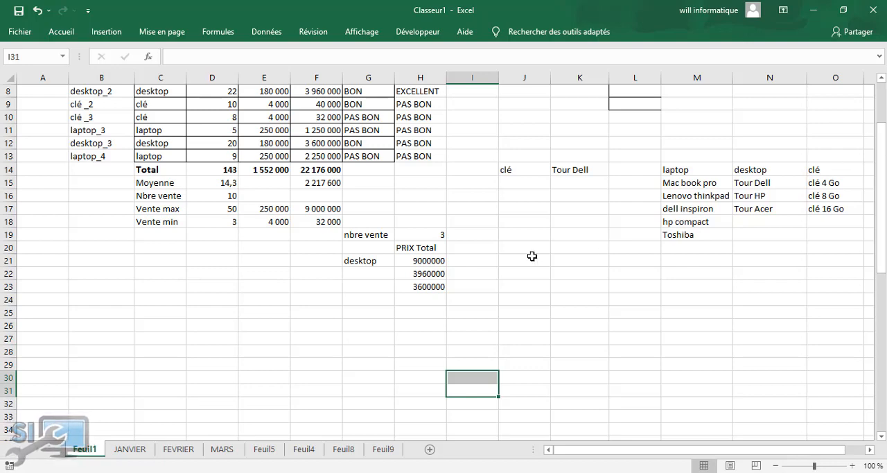
pyautogui.click(481, 251)
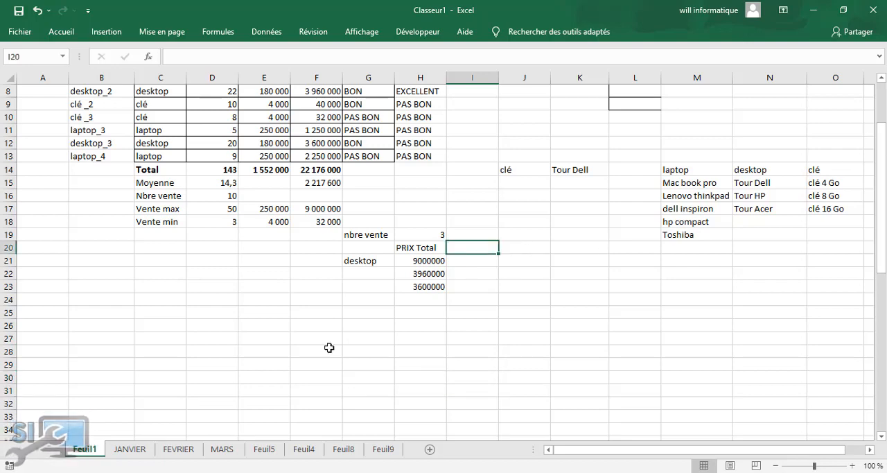
pyautogui.write('ID')
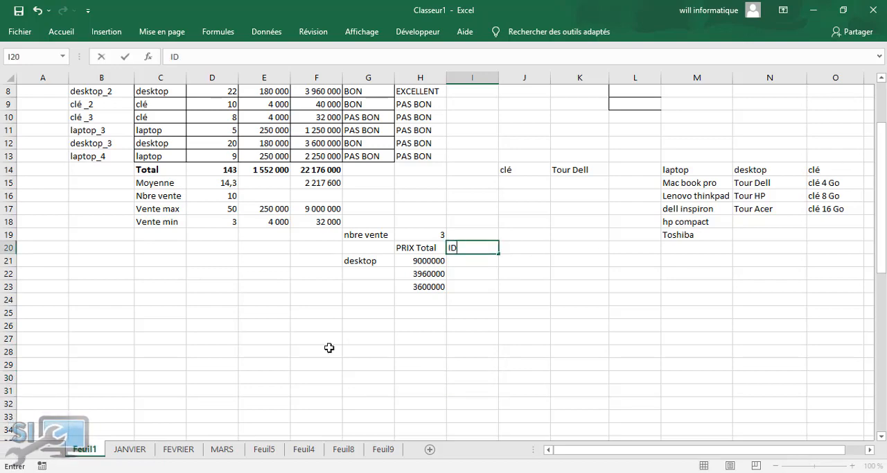
pyautogui.click(329, 347)
# Start a RECHERCHEV formula in I21, under the ID header, with H21 as the lookup value
pyautogui.moveTo(882, 216); pyautogui.dragTo(885, 165)
pyautogui.click(420, 391)
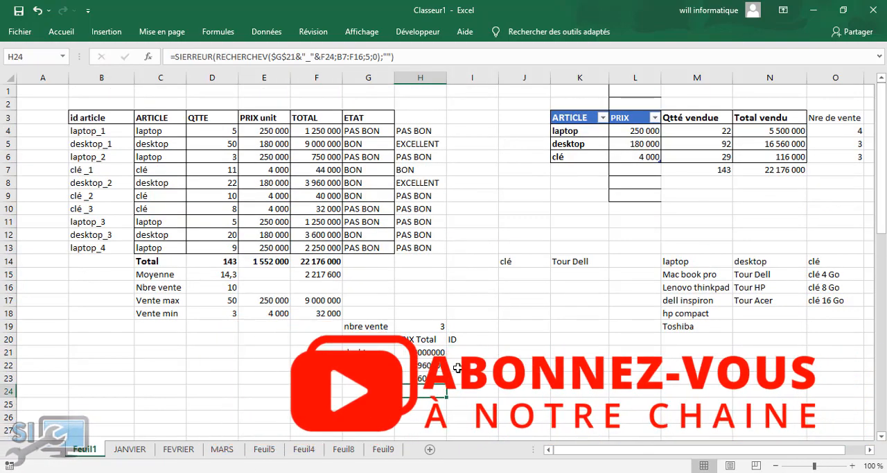
pyautogui.click(469, 350)
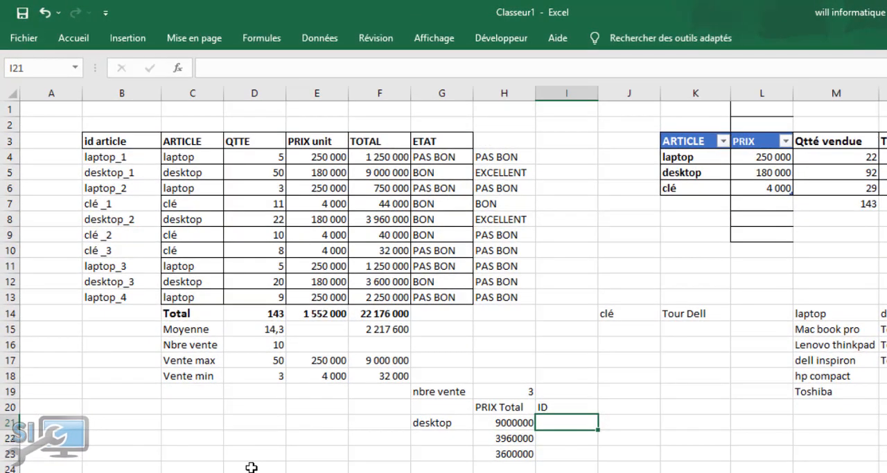
pyautogui.write('=re')
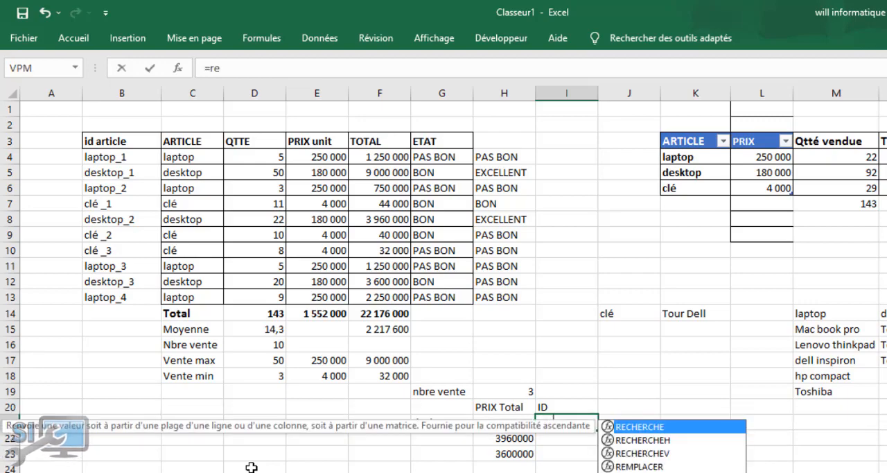
pyautogui.press('Tab')
pyautogui.press('BackSpace')
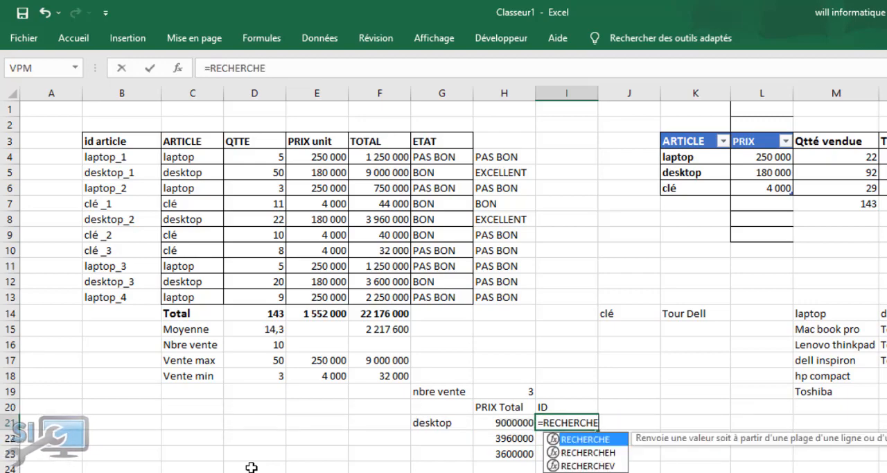
pyautogui.press('Down')
pyautogui.press('Down')
pyautogui.press('Tab')
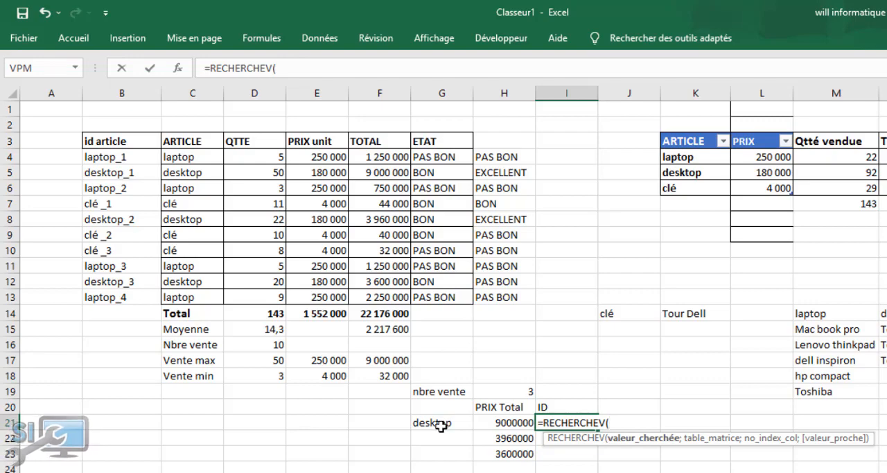
pyautogui.click(504, 422)
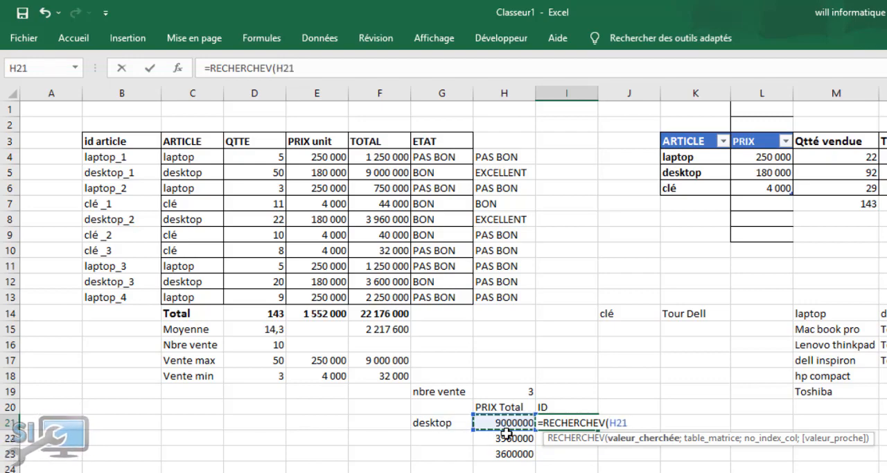
pyautogui.write(';')
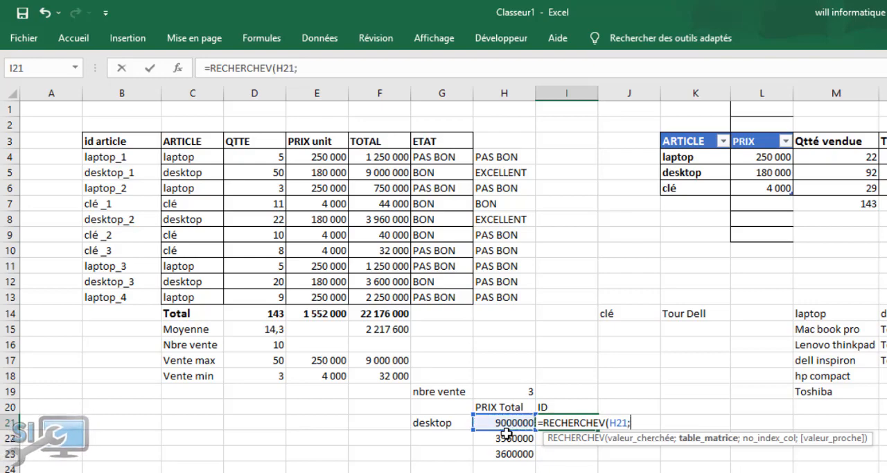
# Try to complete the RECHERCHEV in I21 with table B4:F13, column index 1 and match type 0
pyautogui.moveTo(99, 158); pyautogui.dragTo(401, 291)
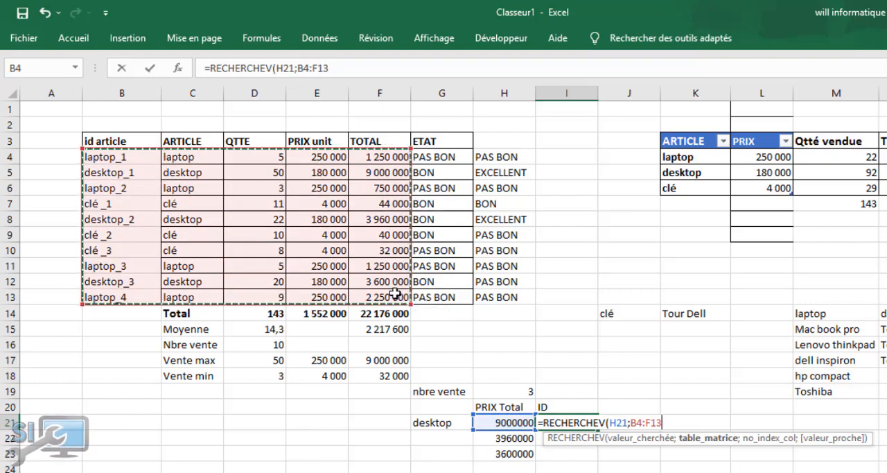
pyautogui.write(';1')
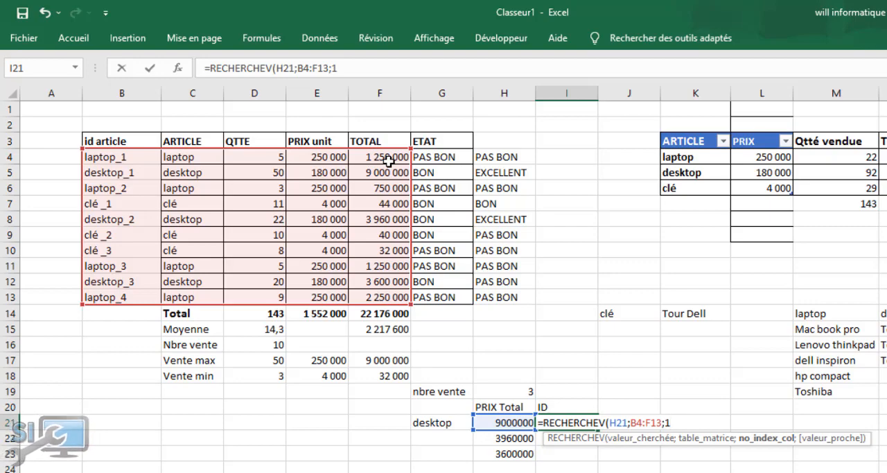
pyautogui.write(';0')
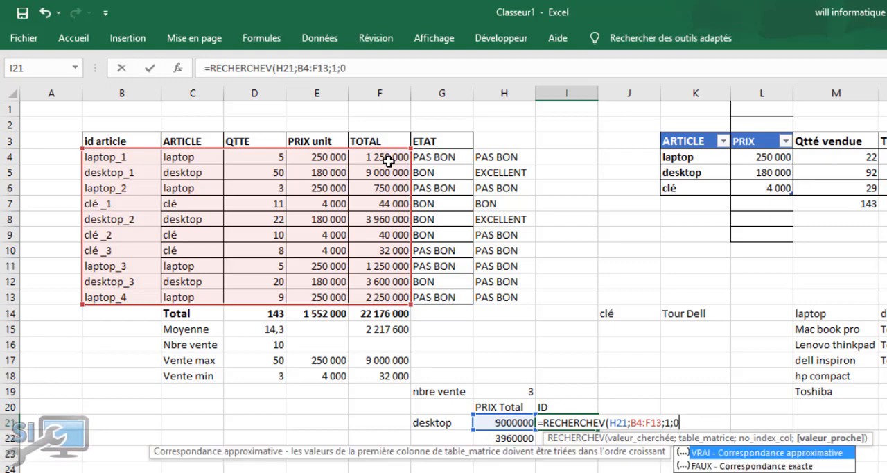
pyautogui.write(')')
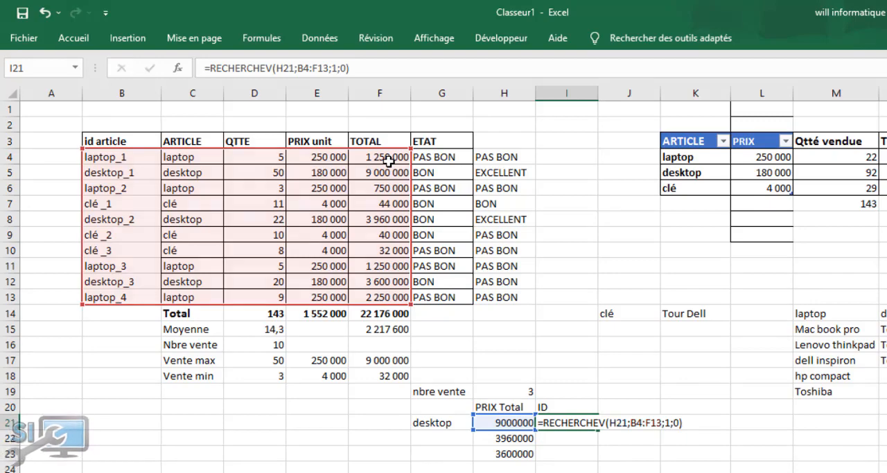
pyautogui.press('Return')
pyautogui.press('Up')
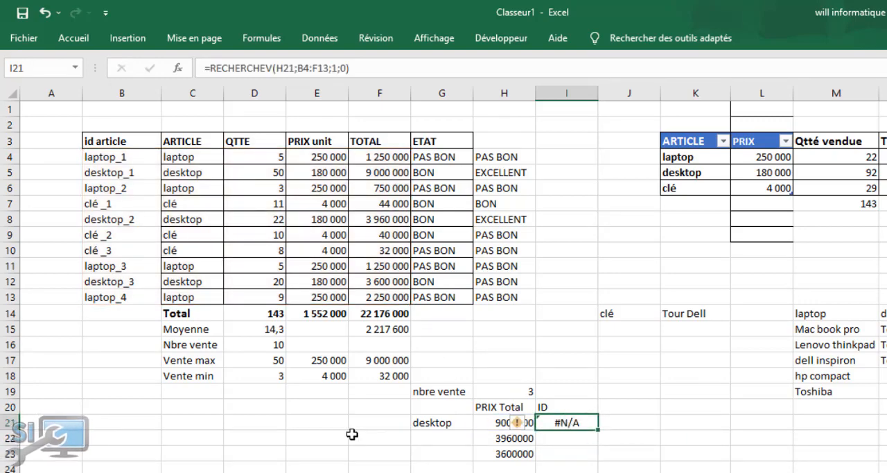
pyautogui.click(577, 472)
pyautogui.click(568, 422)
pyautogui.click(494, 427)
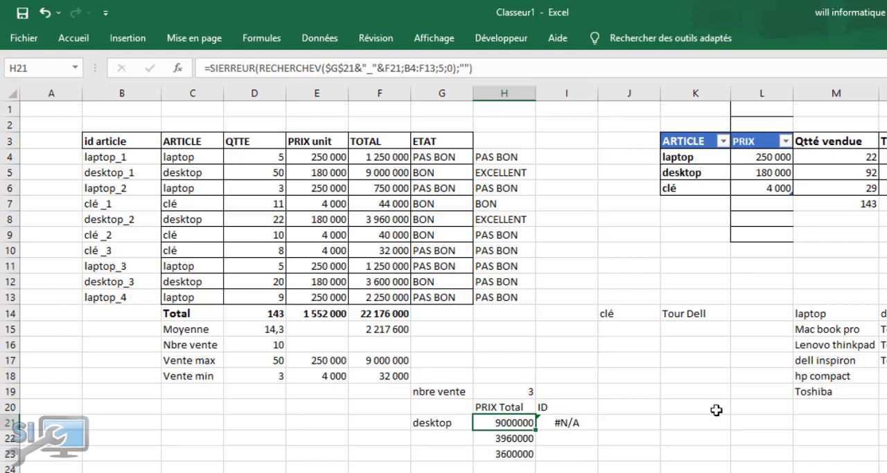
pyautogui.click(571, 423)
pyautogui.click(492, 426)
# Replace the formula in I21 with an INDEX function over the id article range, made absolute as $B$4:$B$13
pyautogui.click(561, 423)
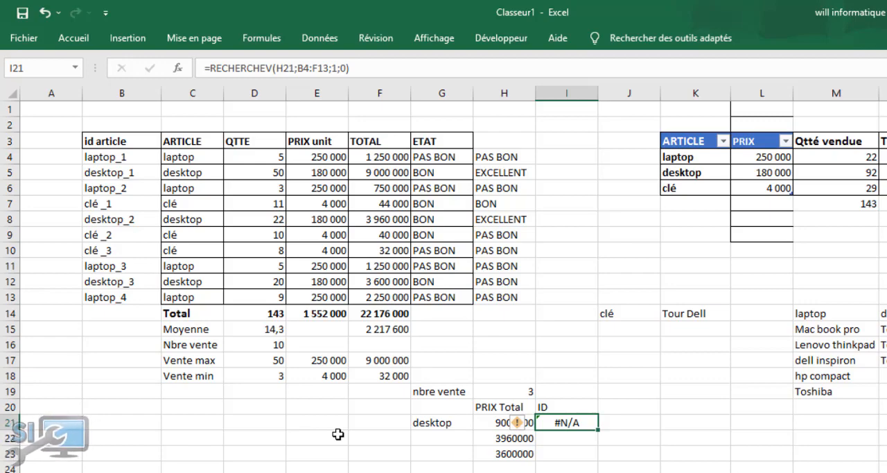
pyautogui.write('=')
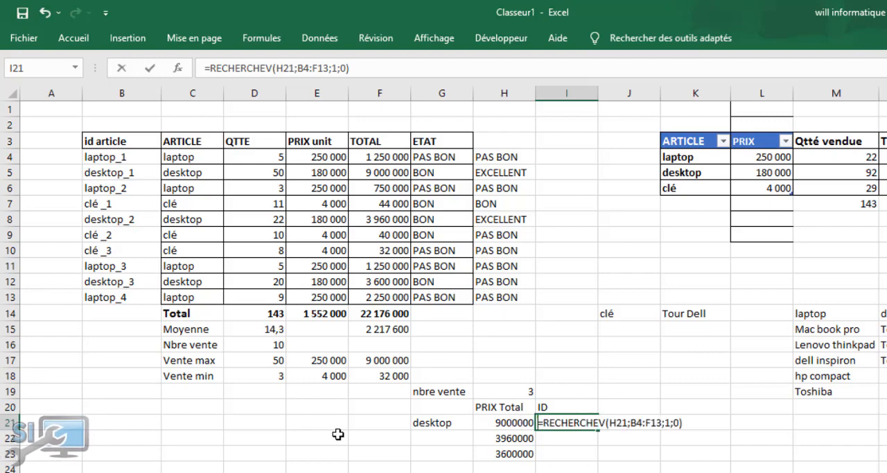
pyautogui.write('inde')
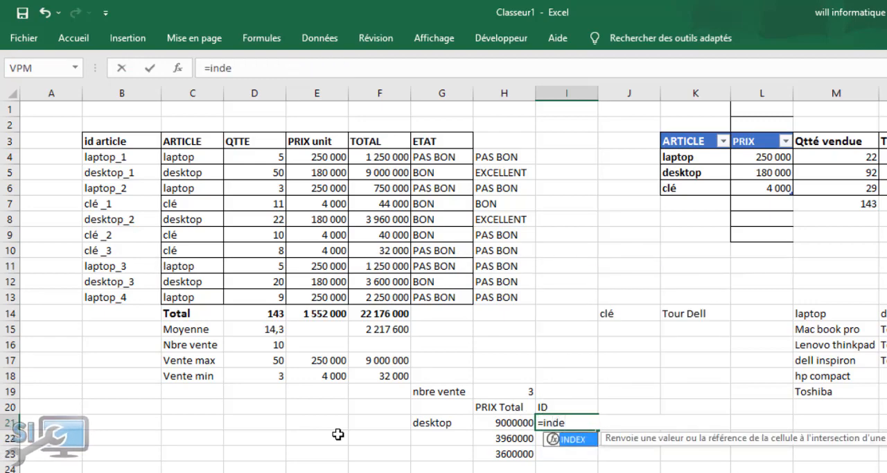
pyautogui.press('Tab')
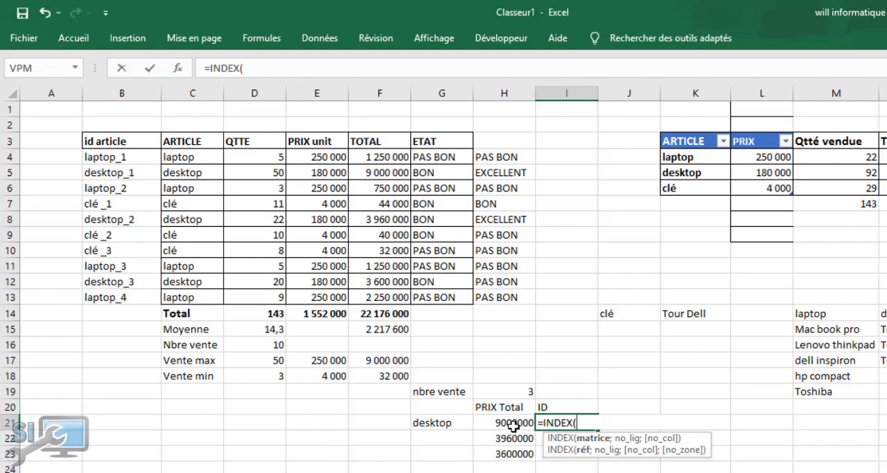
pyautogui.moveTo(119, 156); pyautogui.dragTo(115, 296)
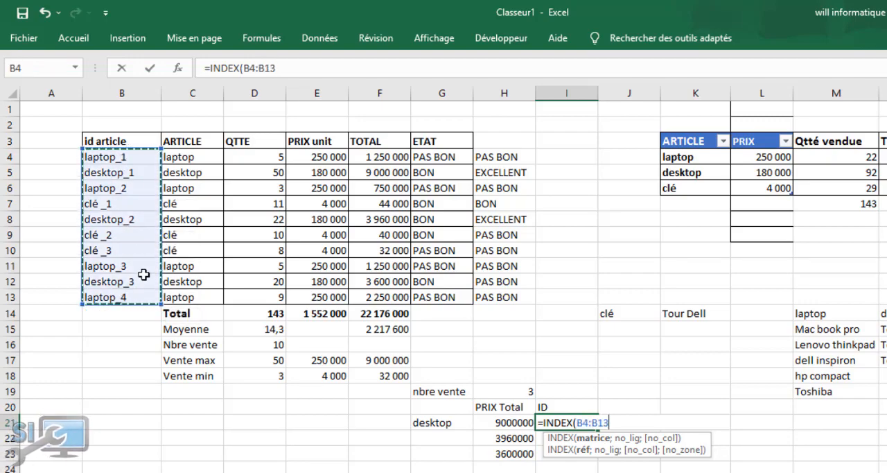
pyautogui.click(577, 422)
pyautogui.moveTo(610, 422); pyautogui.dragTo(579, 423)
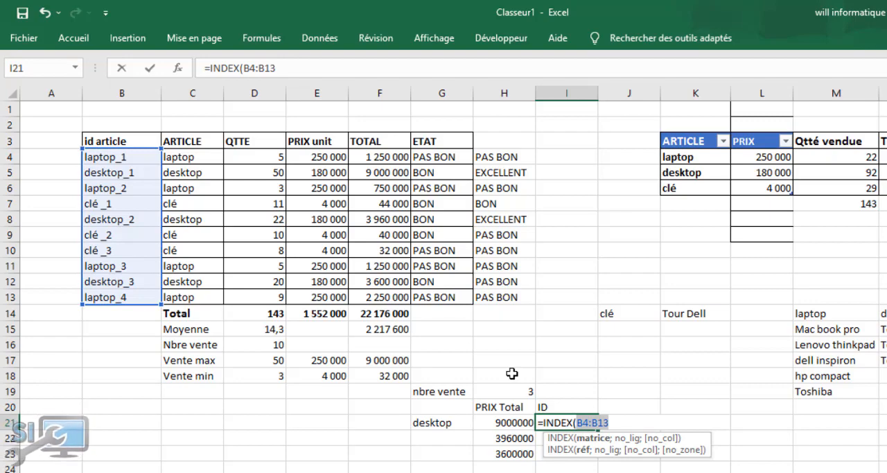
pyautogui.press('F4')
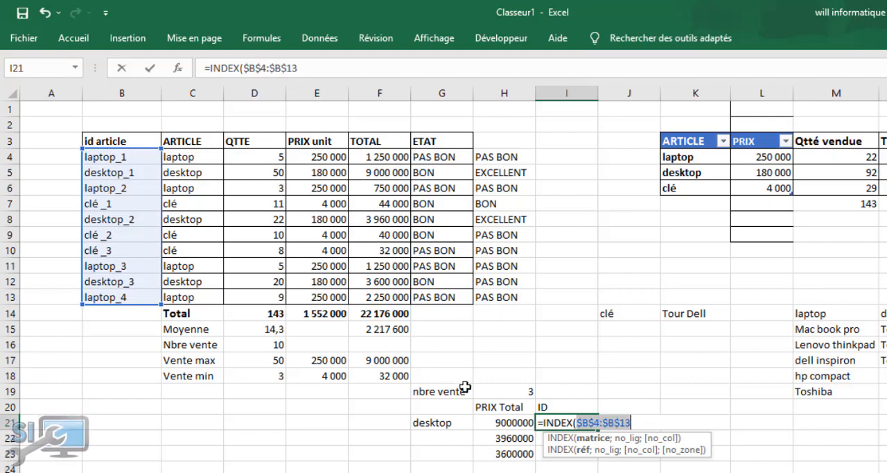
pyautogui.click(638, 424)
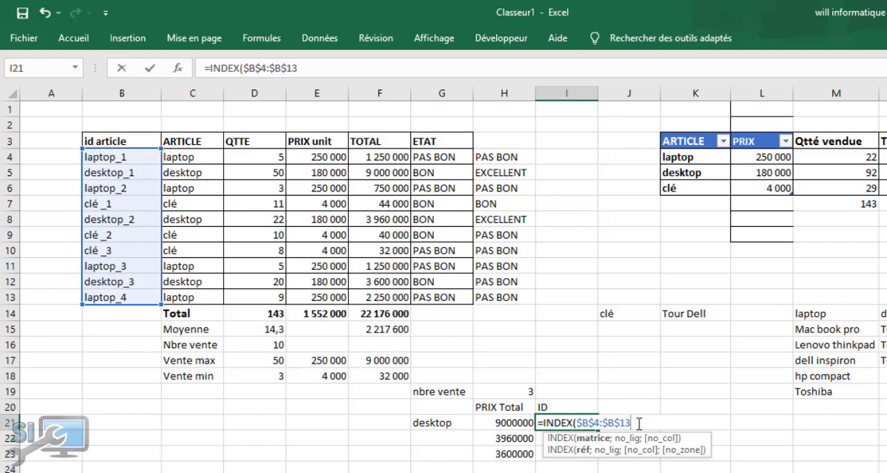
# Nest an EQUIV function as the row argument of the INDEX formula in I21, with H21 as the lookup value
pyautogui.write(';')
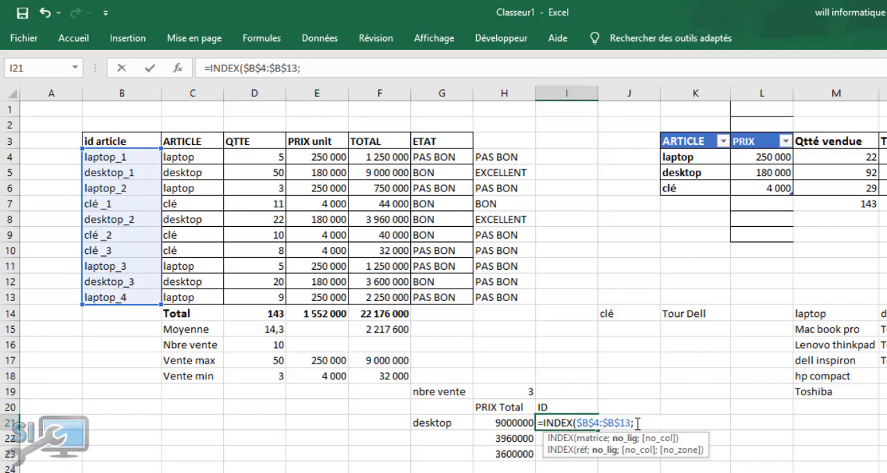
pyautogui.write('equi')
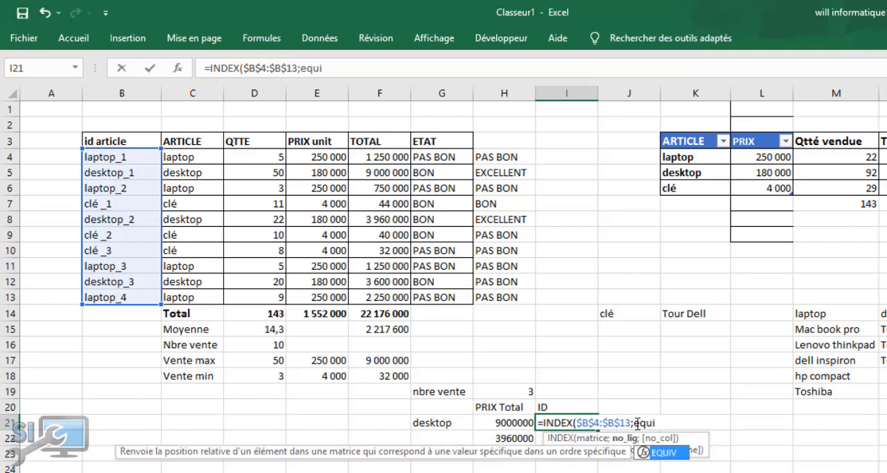
pyautogui.press('Tab')
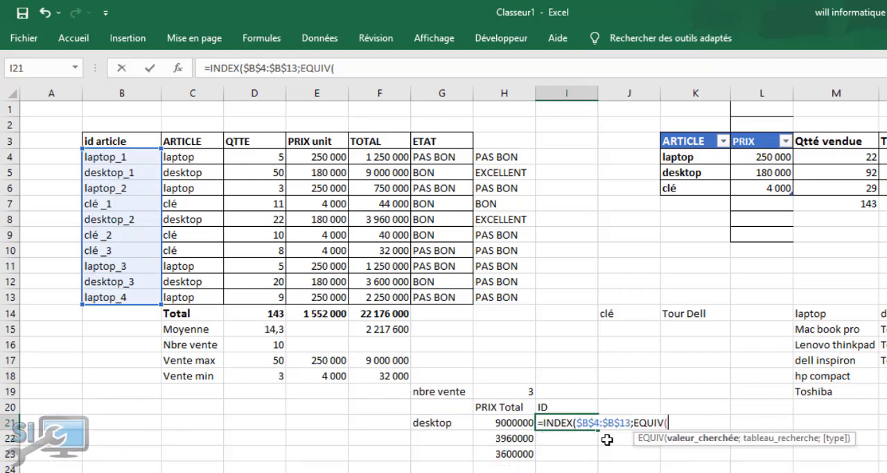
pyautogui.click(501, 424)
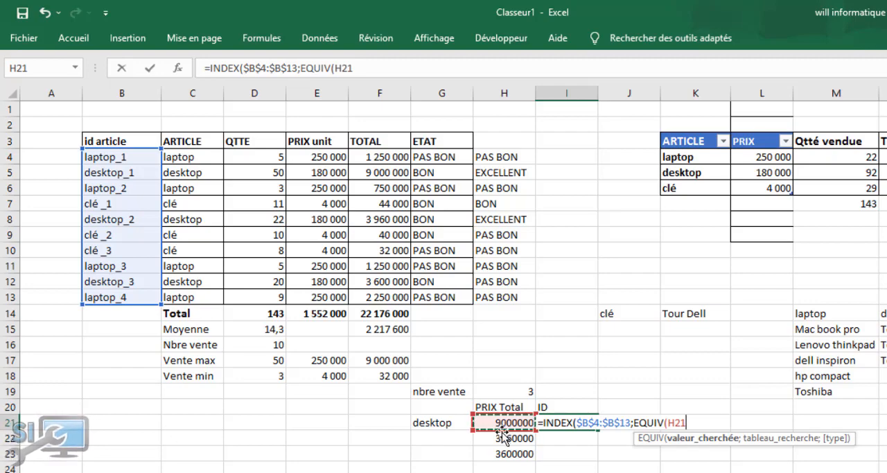
pyautogui.write(';')
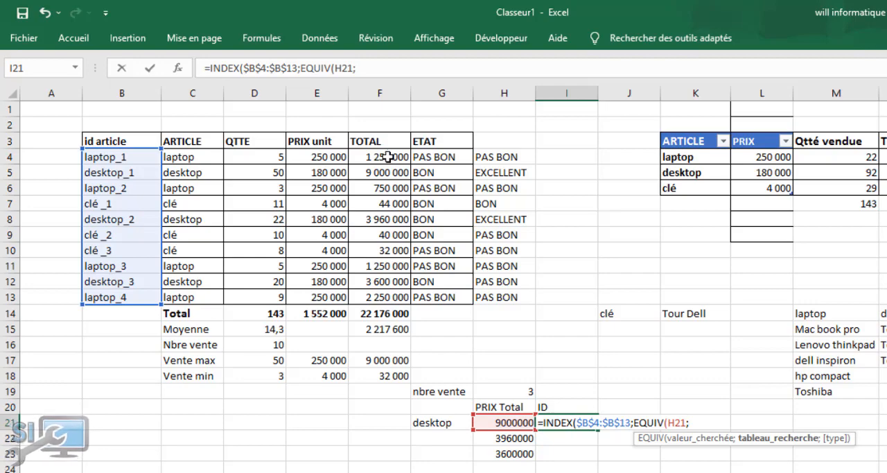
# Complete the EQUIV in I21 with the TOTAL range made absolute as $F$4:$F$13 and match type 0, and enter the formula
pyautogui.moveTo(388, 157); pyautogui.dragTo(372, 295)
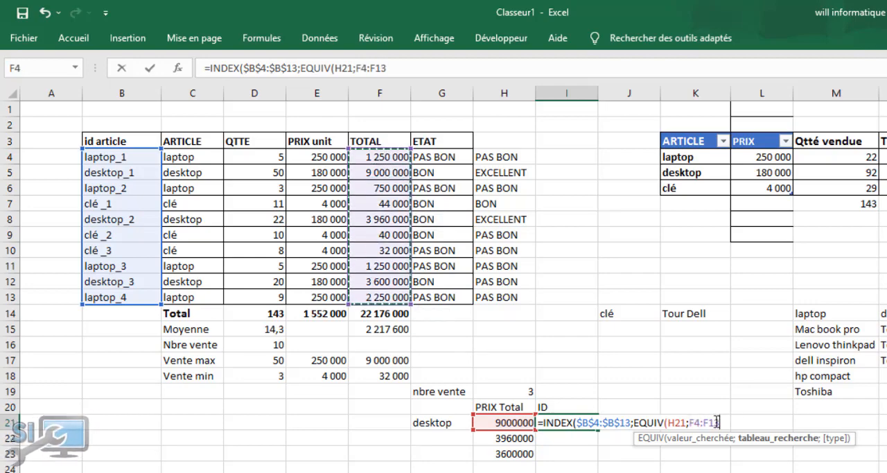
pyautogui.moveTo(721, 422); pyautogui.dragTo(688, 422)
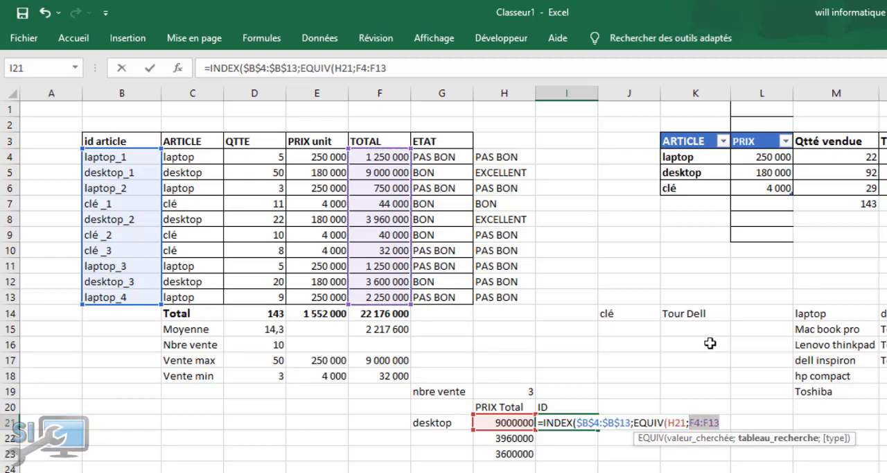
pyautogui.press('F4')
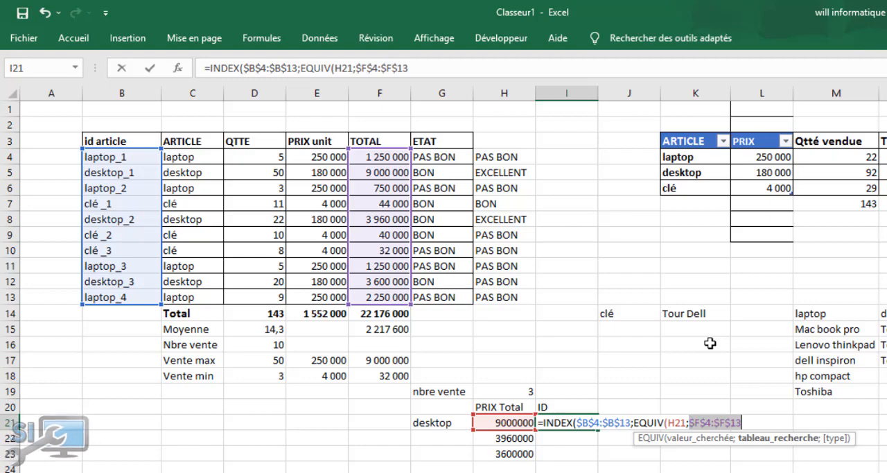
pyautogui.click(750, 419)
pyautogui.write(';')
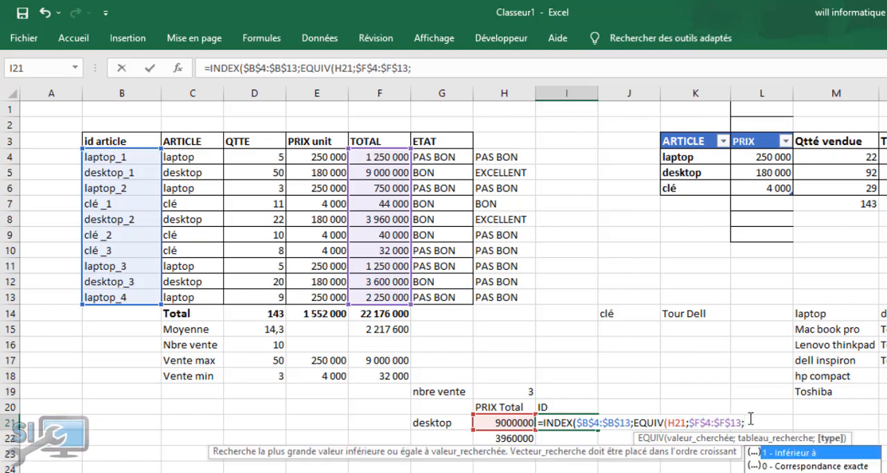
pyautogui.write('0))')
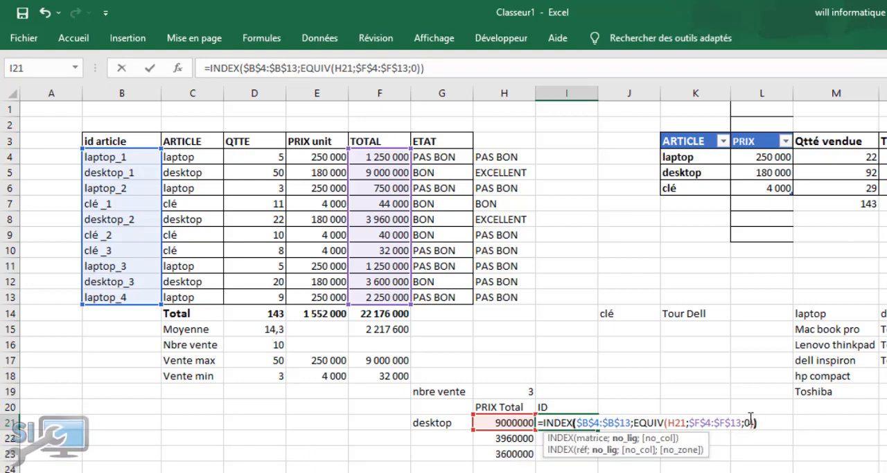
pyautogui.press('Return')
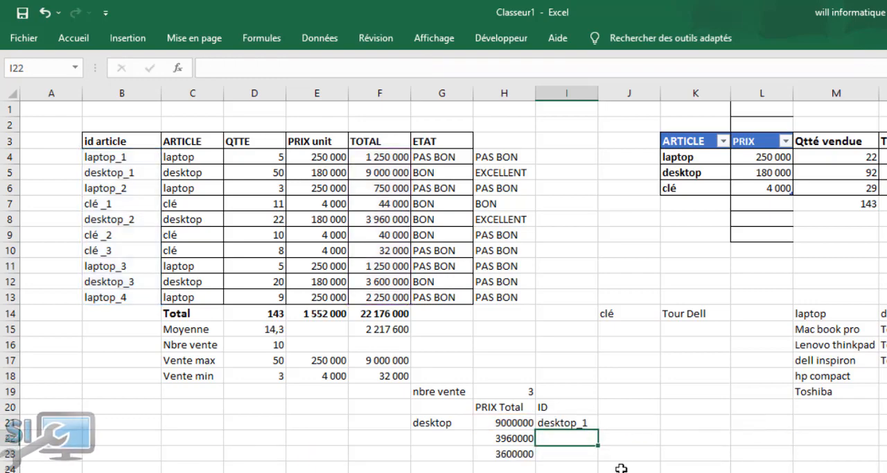
# Fill the INDEX/EQUIV formula from I21 down to I30
pyautogui.click(561, 424)
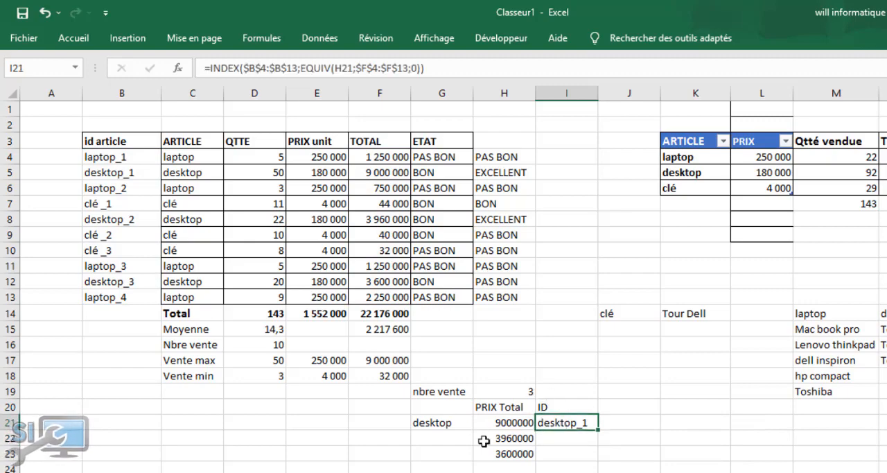
pyautogui.scroll(-2, 610, 305)
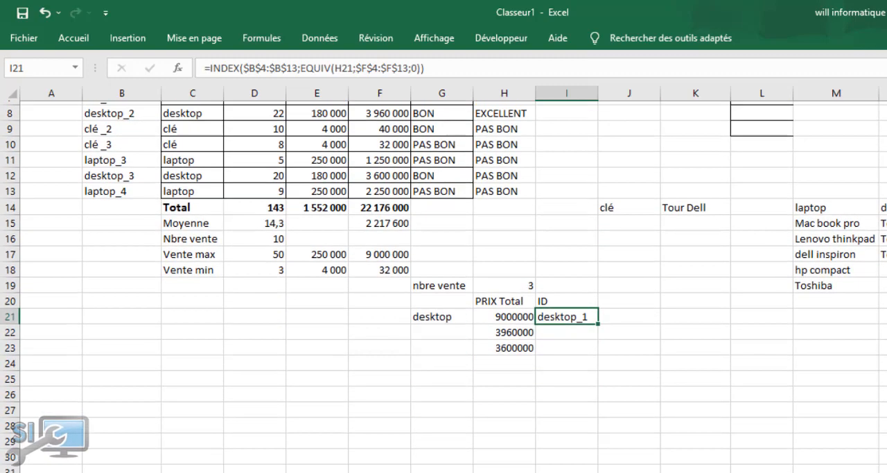
pyautogui.moveTo(597, 320); pyautogui.dragTo(589, 454)
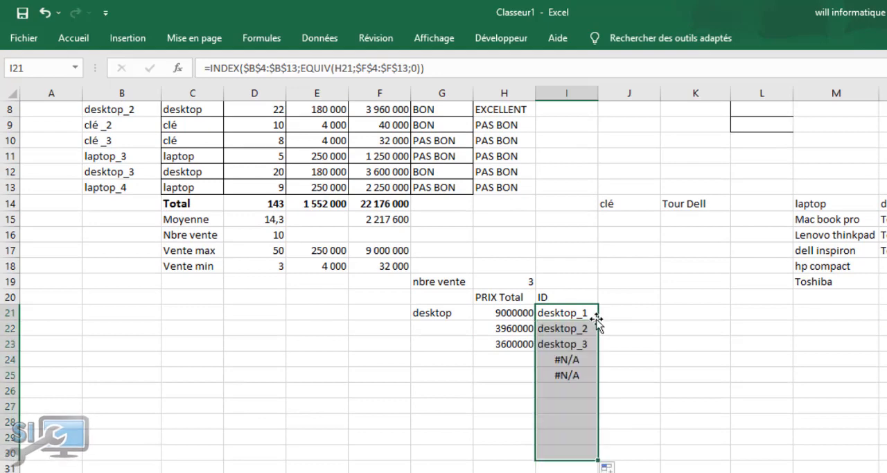
pyautogui.click(446, 424)
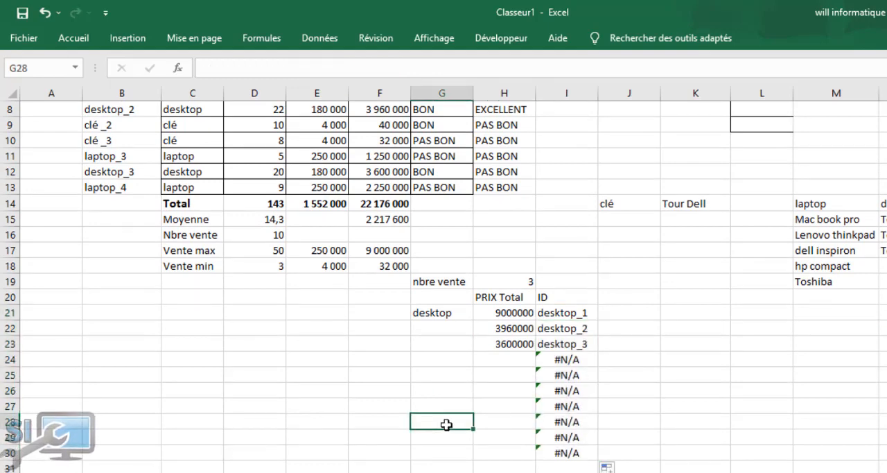
# Wrap the INDEX/EQUIV formula in I21 in SIERREUR with an empty string ("") as the value if error
pyautogui.click(571, 312)
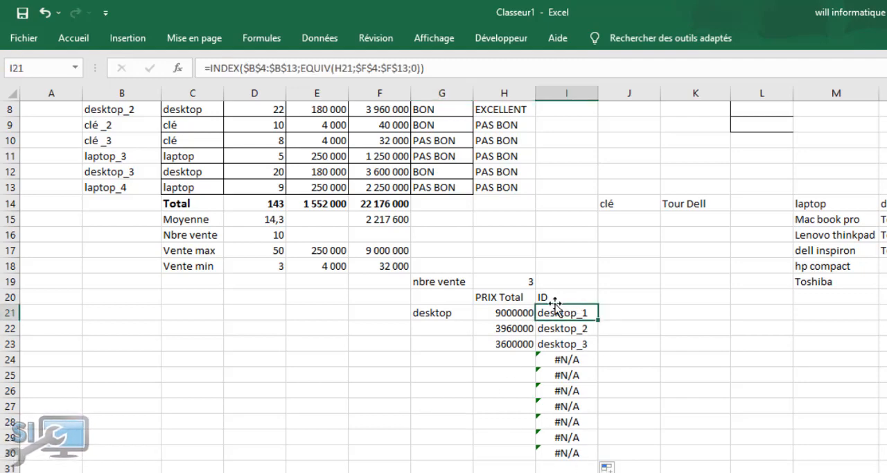
pyautogui.click(212, 68)
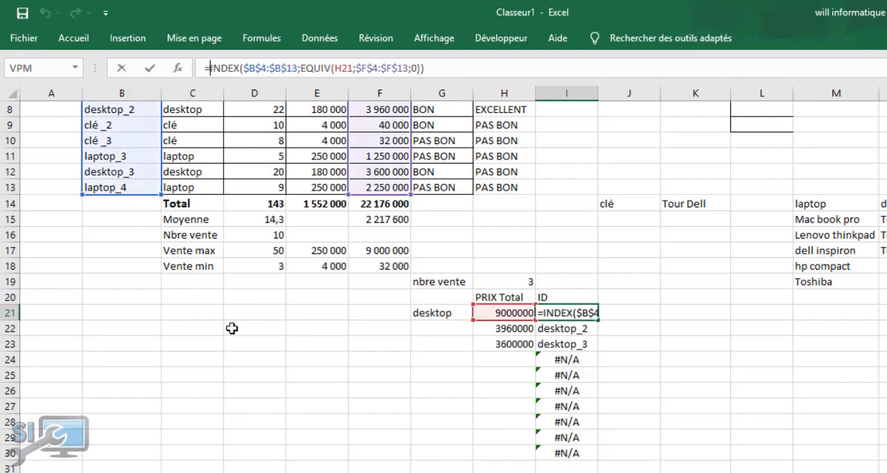
pyautogui.write('si')
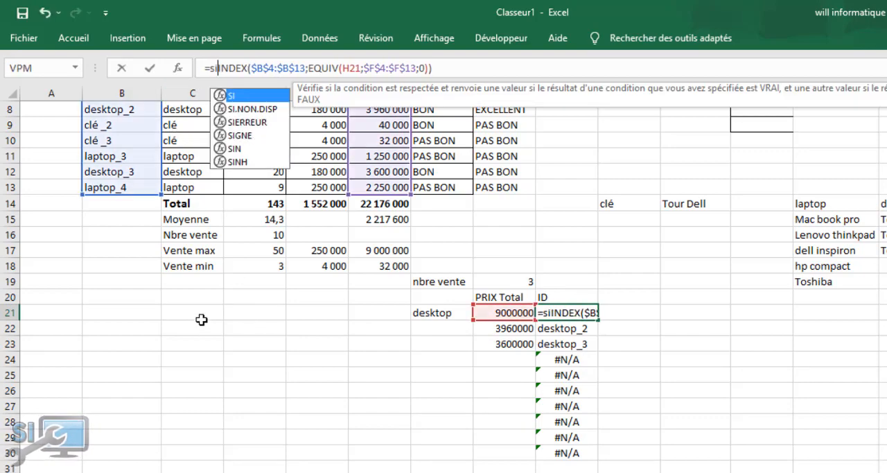
pyautogui.press('Down')
pyautogui.press('Down')
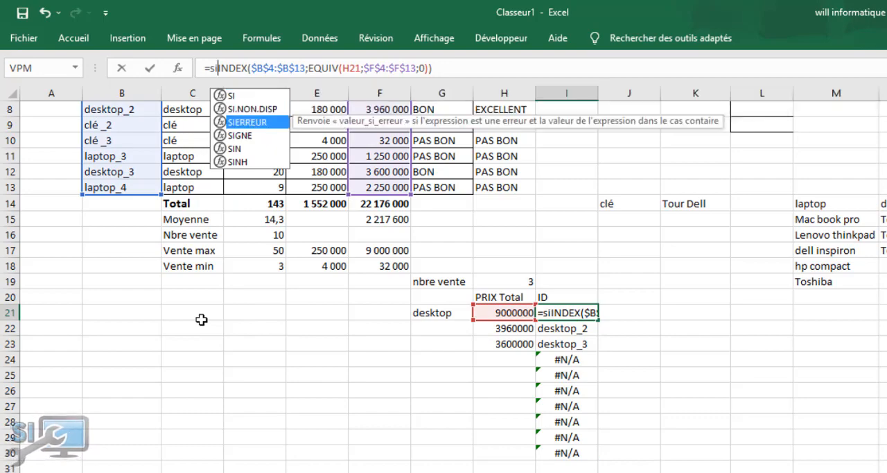
pyautogui.press('Tab')
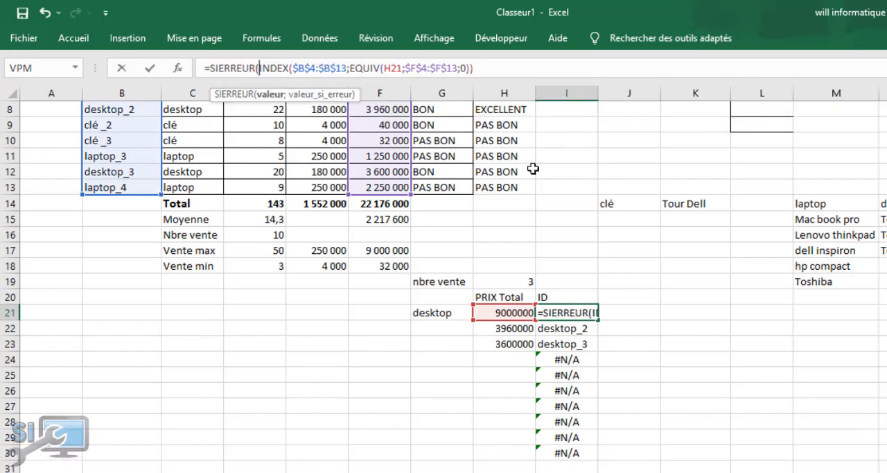
pyautogui.click(478, 64)
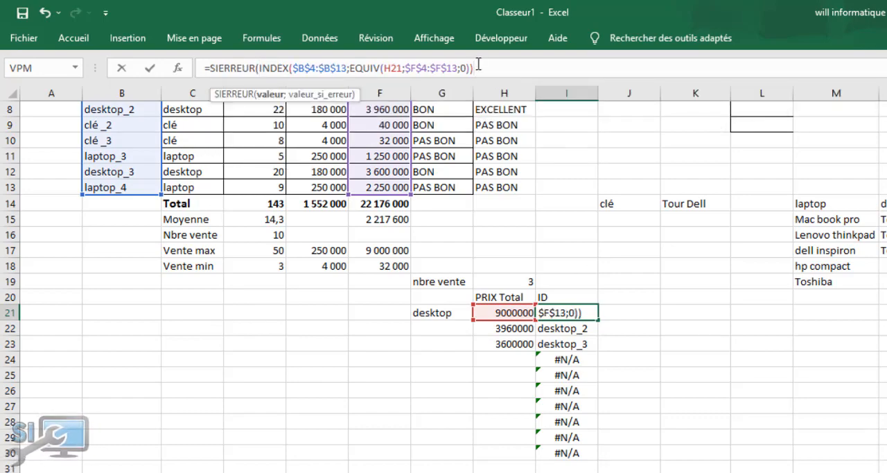
pyautogui.write(';')
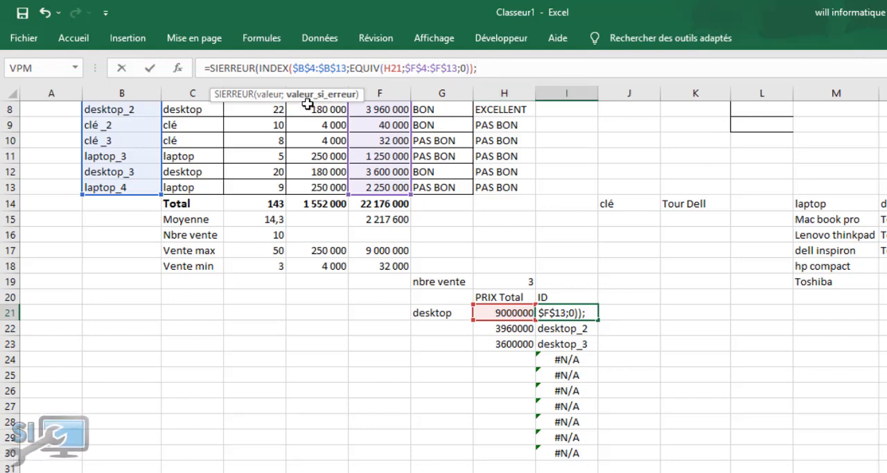
pyautogui.write('""à')
pyautogui.press('BackSpace')
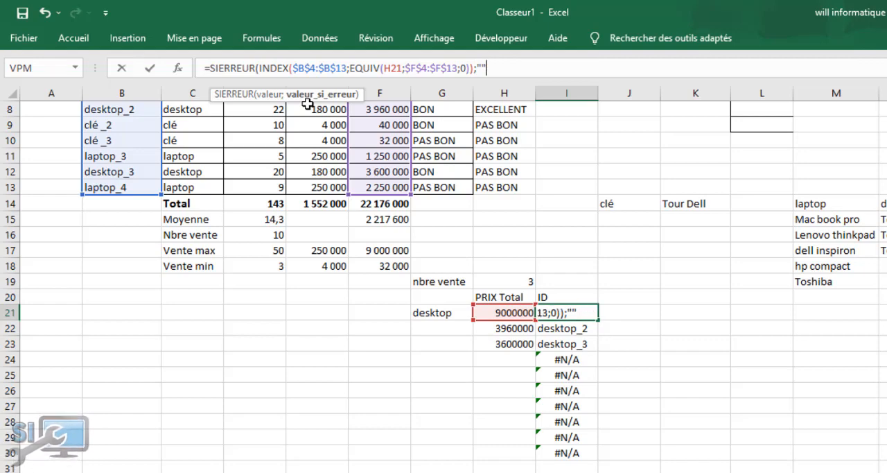
pyautogui.press('Return')
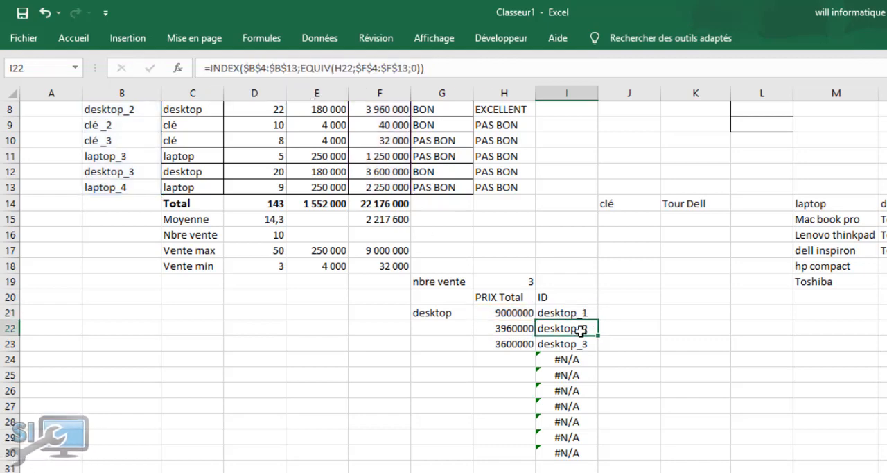
# Fill the SIERREUR formula from I21 down to I30
pyautogui.click(573, 310)
pyautogui.doubleClick(597, 320)
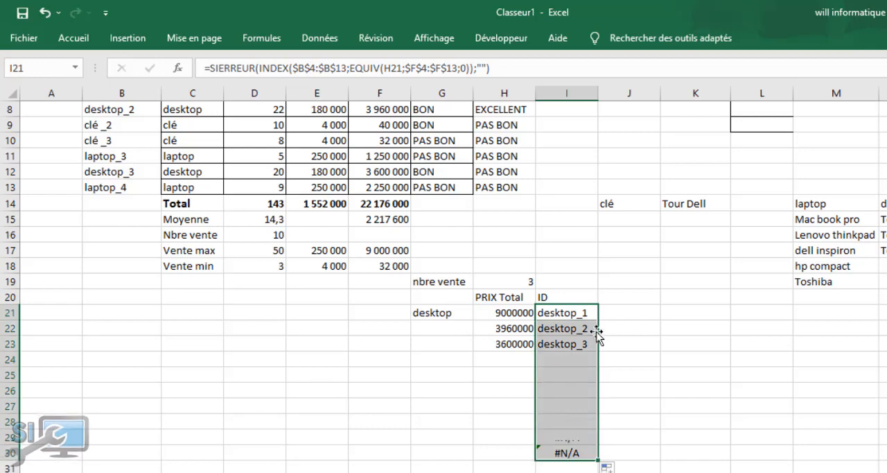
pyautogui.click(346, 405)
# Test the ID column by choosing laptop from the article list in G21, and view the formula in I21
pyautogui.click(433, 312)
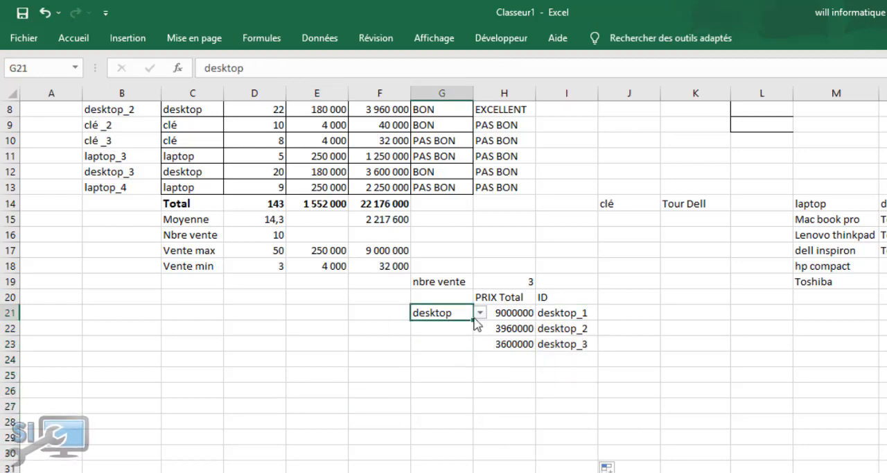
pyautogui.click(479, 313)
pyautogui.click(426, 322)
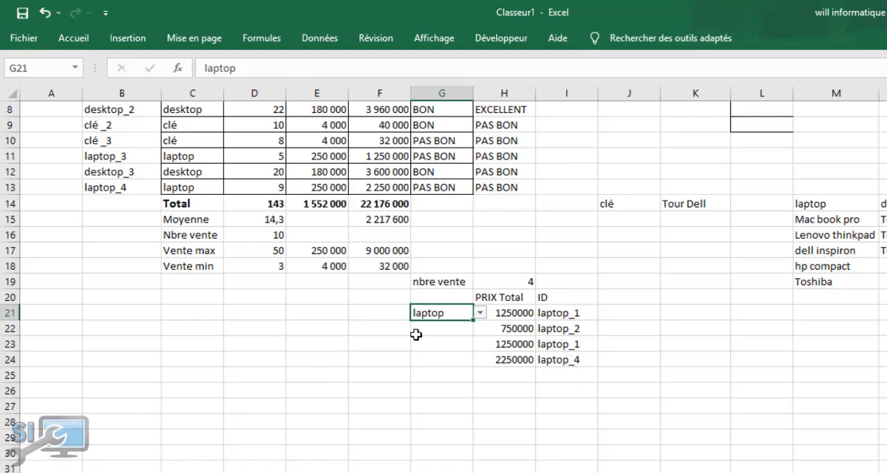
pyautogui.click(570, 312)
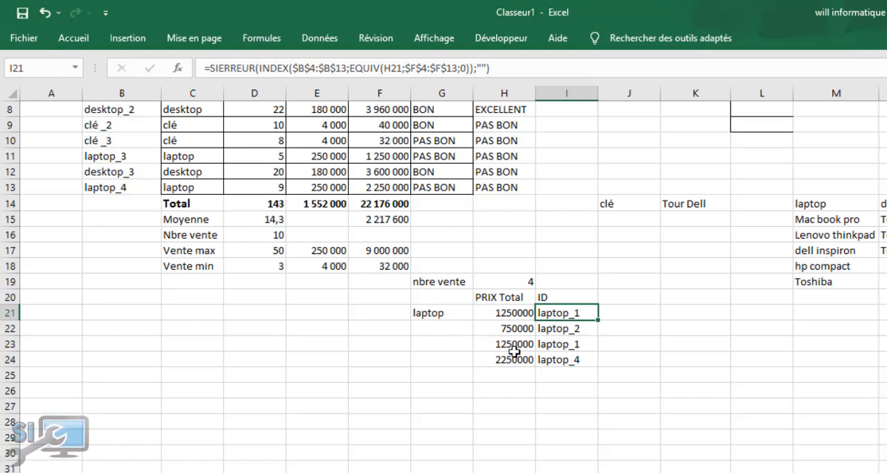
# Switch the article in G21 to clé to test the lookup, and clear the cell
pyautogui.click(427, 315)
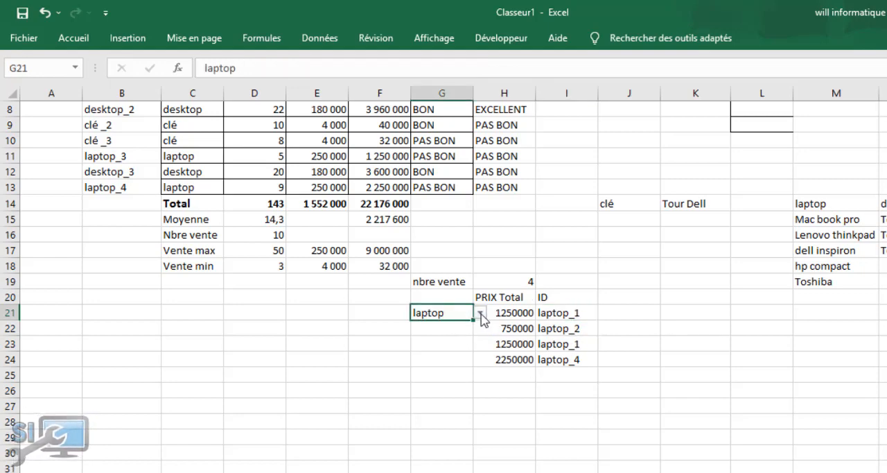
pyautogui.click(480, 313)
pyautogui.click(450, 346)
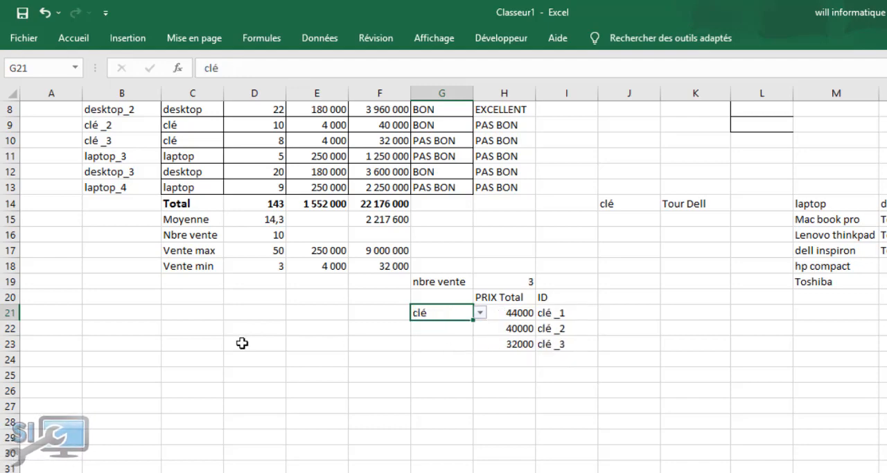
pyautogui.click(269, 341)
pyautogui.click(421, 313)
pyautogui.press('Delete')
pyautogui.click(234, 342)
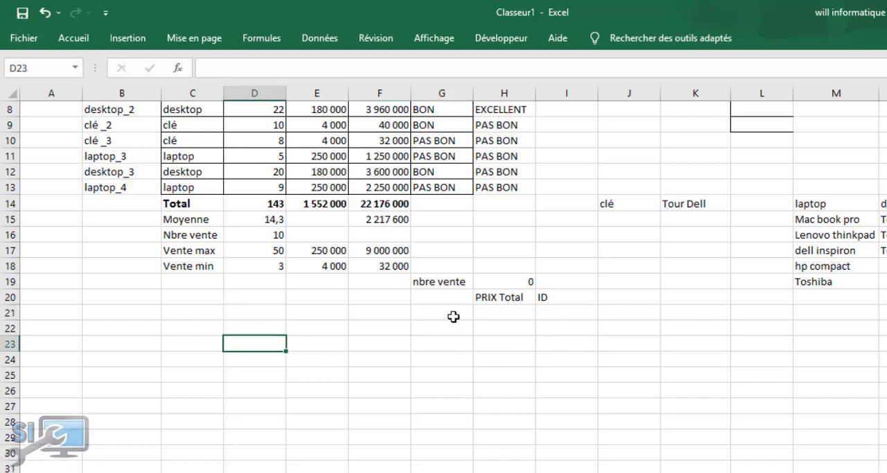
# Set the emptied article cell G21 to laptop from its list, and select J21 beside the ID results
pyautogui.click(452, 312)
pyautogui.click(482, 313)
pyautogui.click(454, 324)
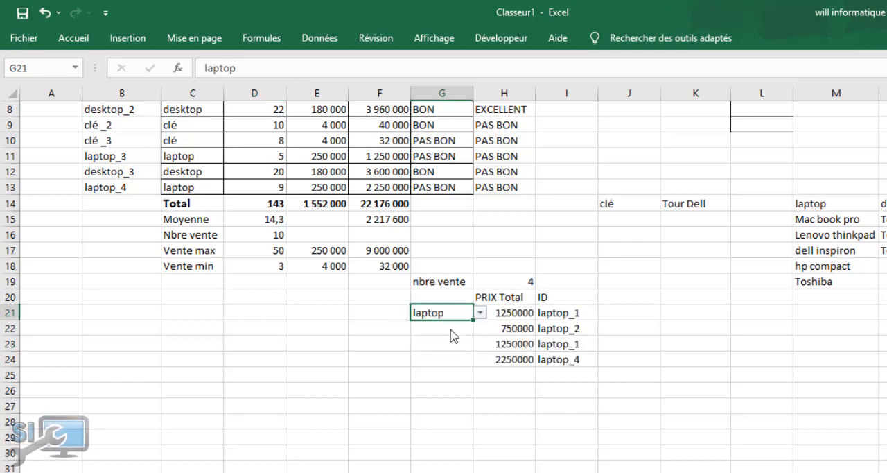
pyautogui.click(309, 341)
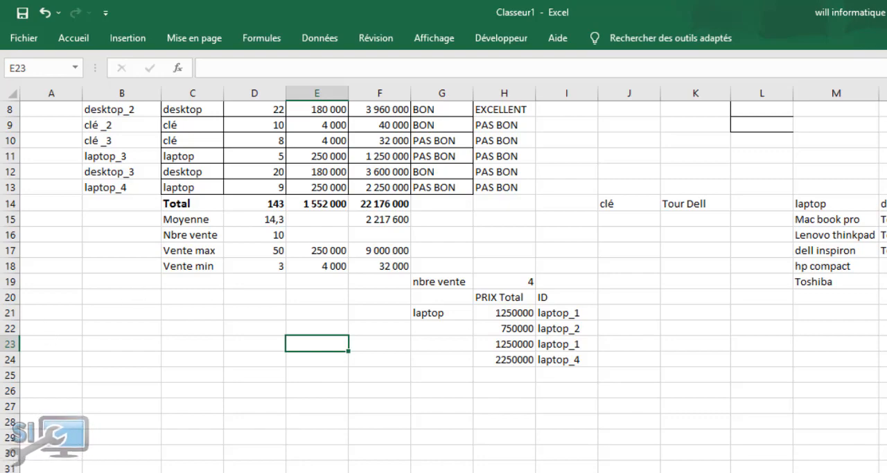
pyautogui.scroll(2, 380, 291)
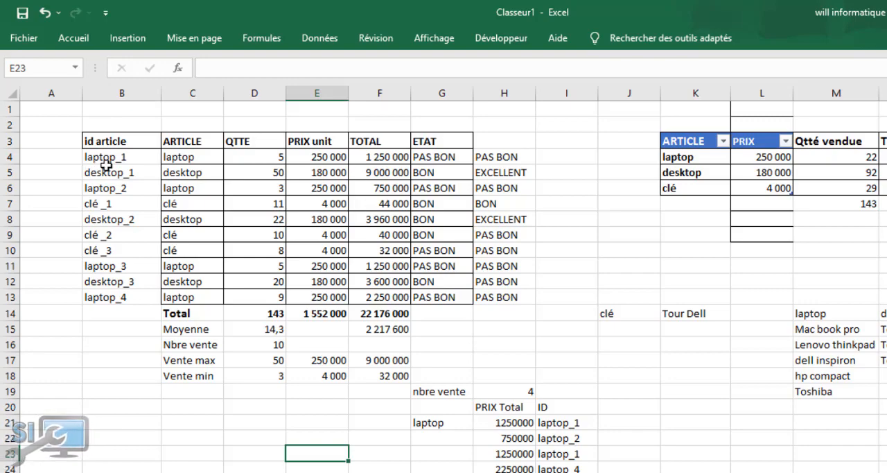
pyautogui.click(620, 421)
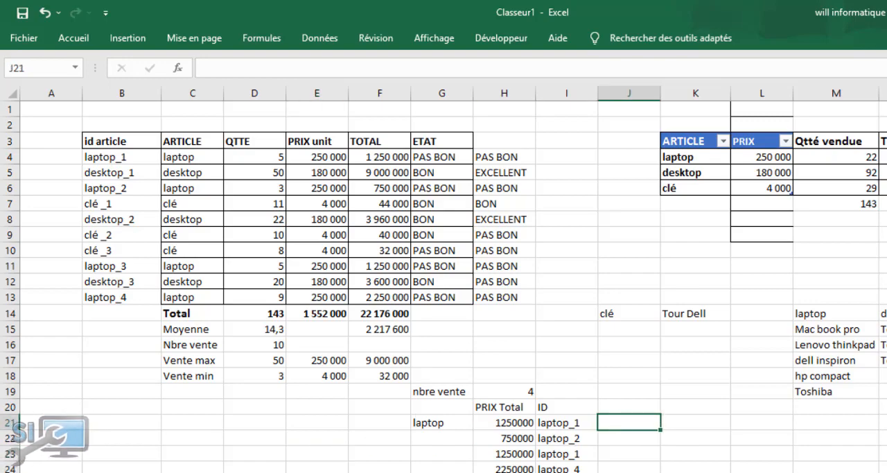
# Start an INDEX formula in J21 over the QTTE values, with the range fixed as $D$4:$D$13
pyautogui.write('=index')
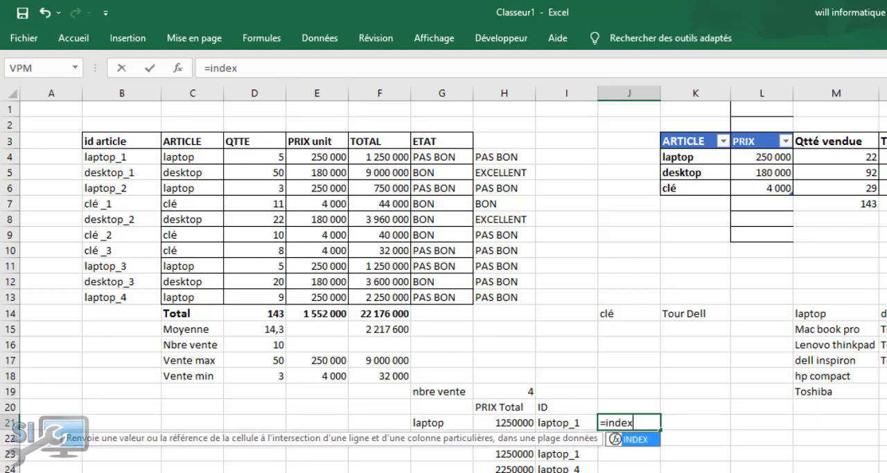
pyautogui.press('Tab')
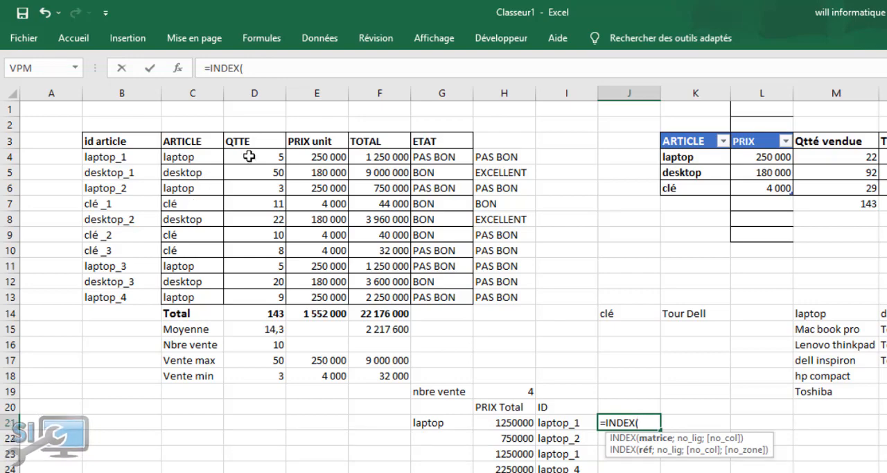
pyautogui.moveTo(249, 156); pyautogui.dragTo(259, 298)
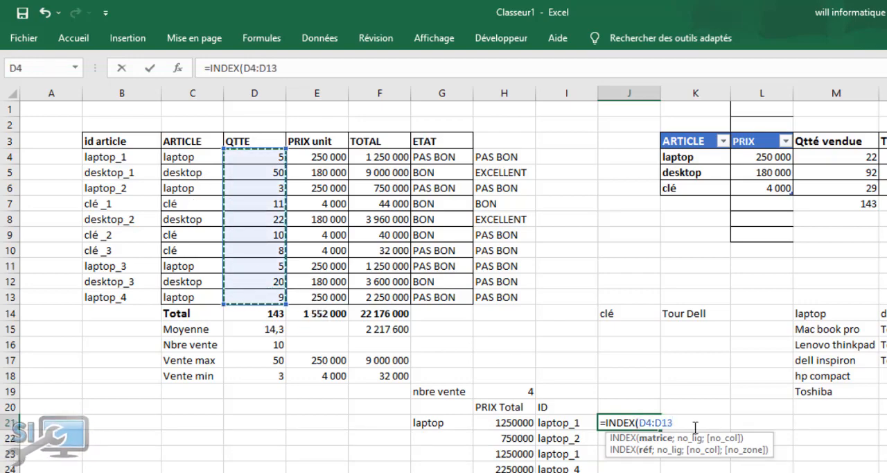
pyautogui.moveTo(673, 423); pyautogui.dragTo(638, 425)
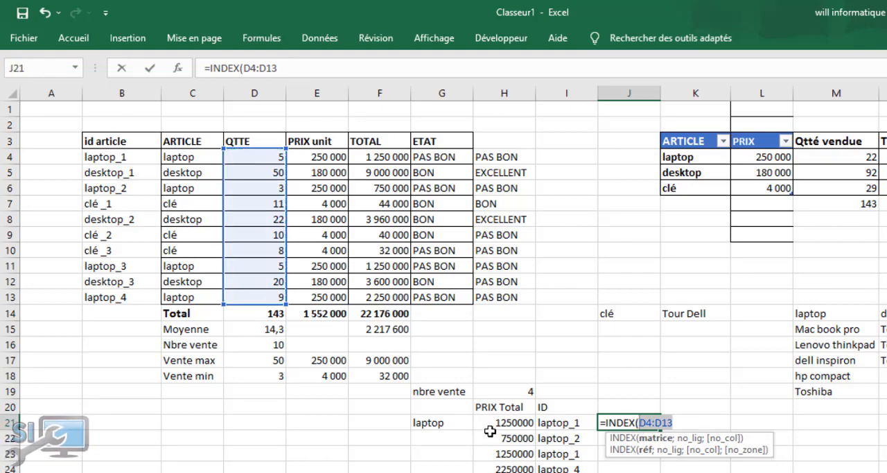
pyautogui.press('F4')
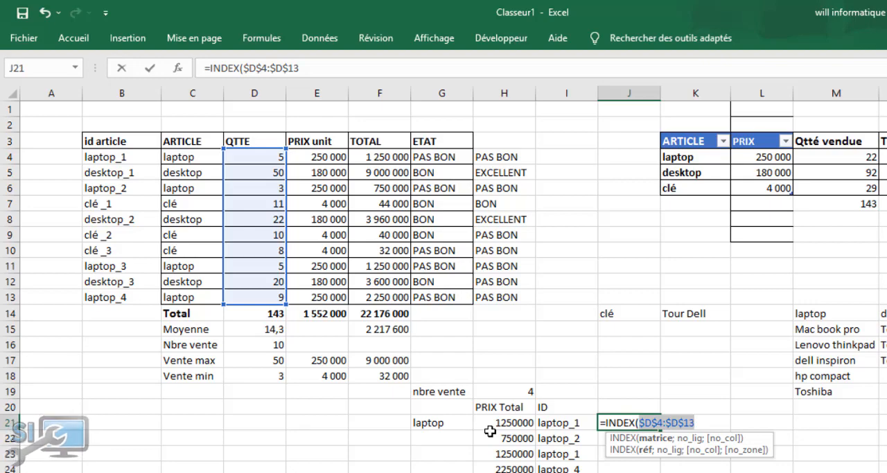
pyautogui.click(718, 418)
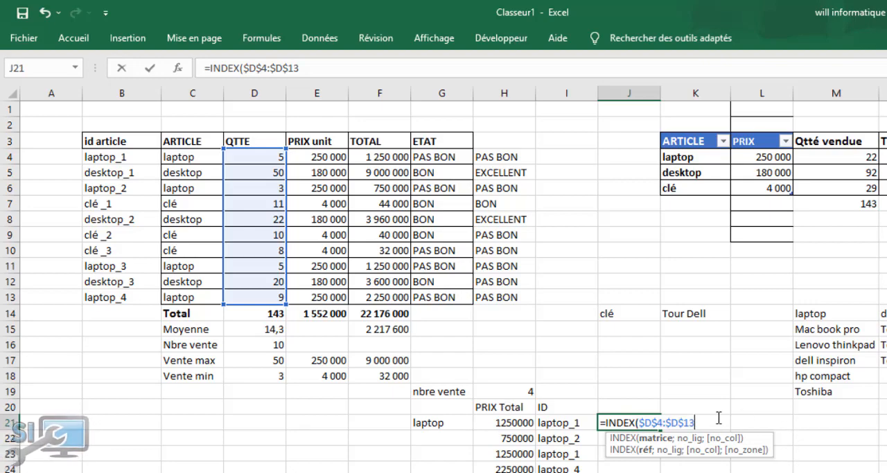
pyautogui.write(';')
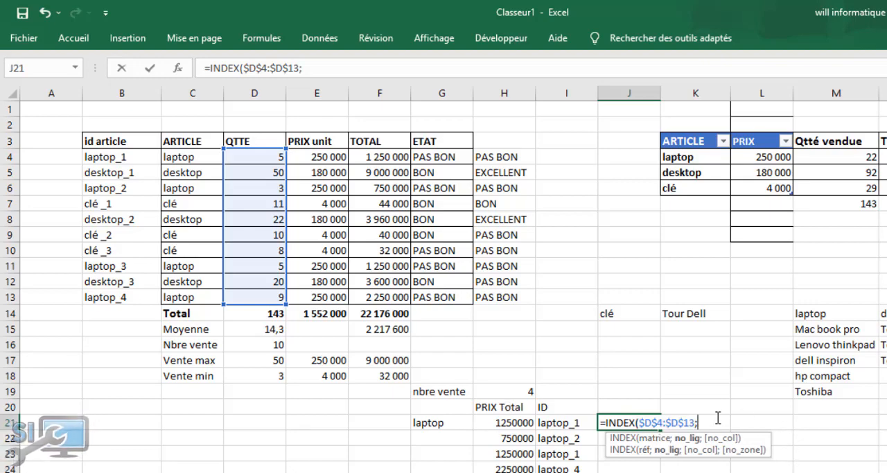
pyautogui.write('equi')
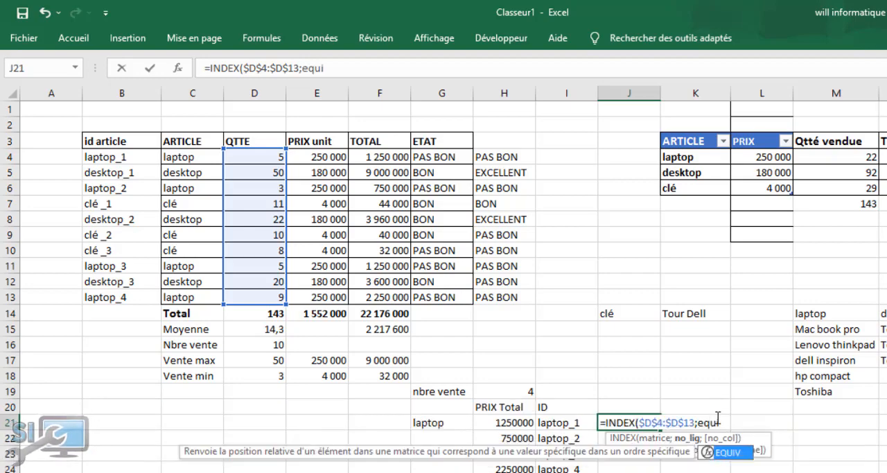
# Complete the J21 formula with EQUIV(H21;$F$4:$F$13;0) as the row argument to find the total's exact match
pyautogui.press('Tab')
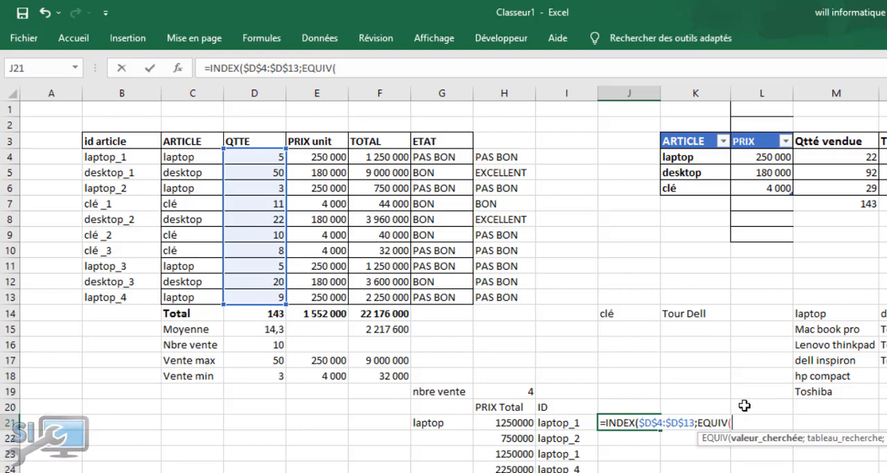
pyautogui.click(509, 423)
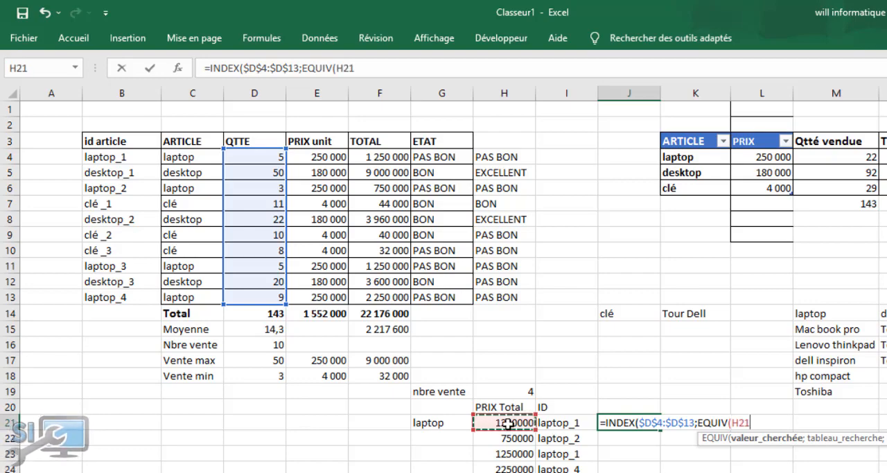
pyautogui.write(';')
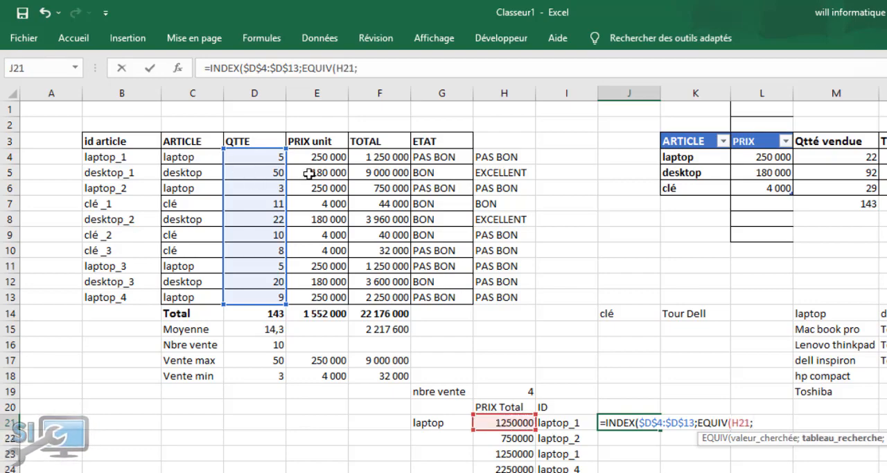
pyautogui.moveTo(381, 157); pyautogui.dragTo(380, 290)
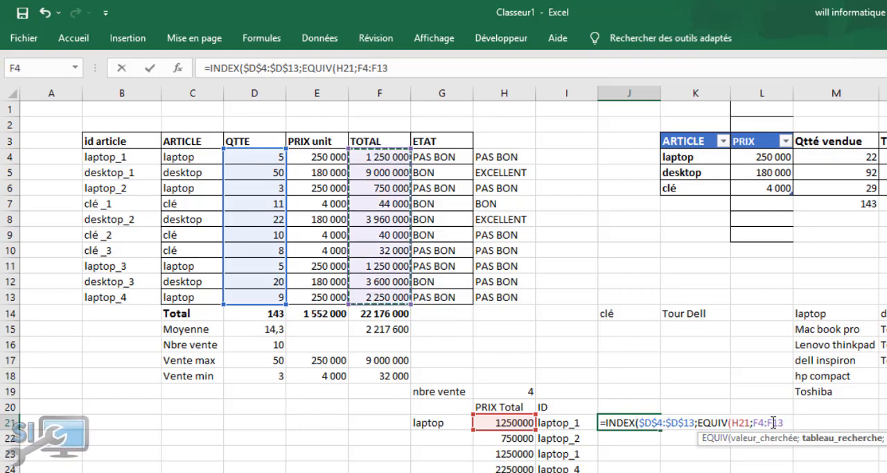
pyautogui.moveTo(783, 422); pyautogui.dragTo(752, 422)
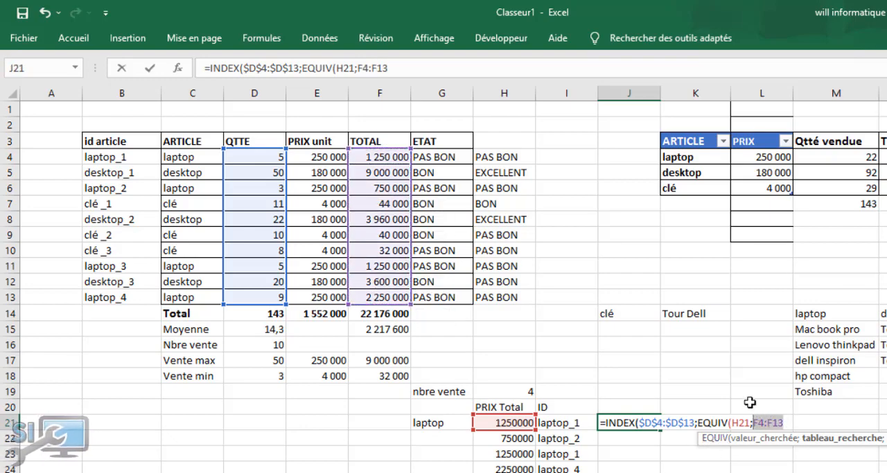
pyautogui.press('F4')
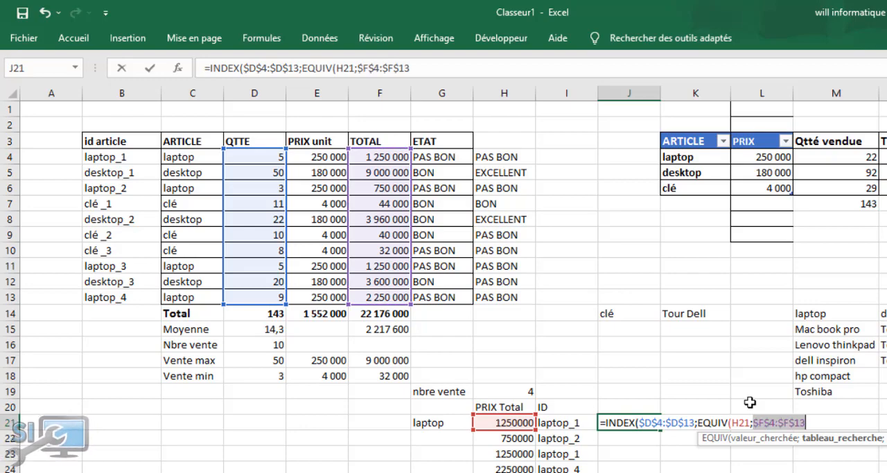
pyautogui.click(830, 422)
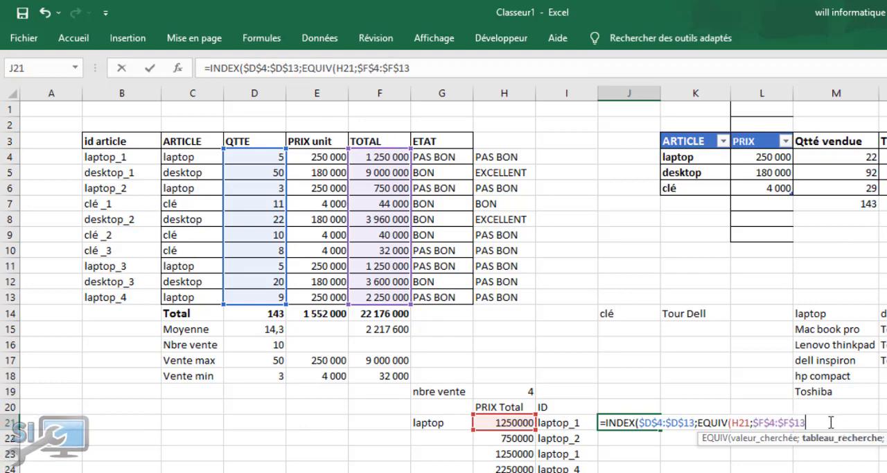
pyautogui.write(';')
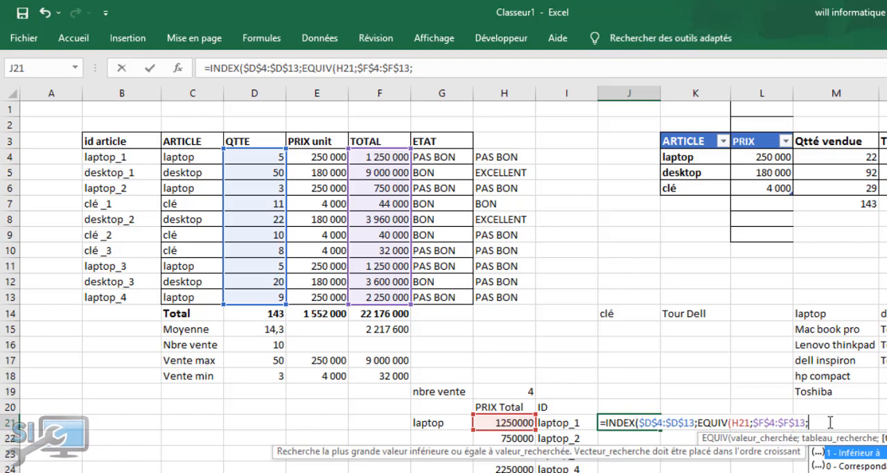
pyautogui.write('0)')
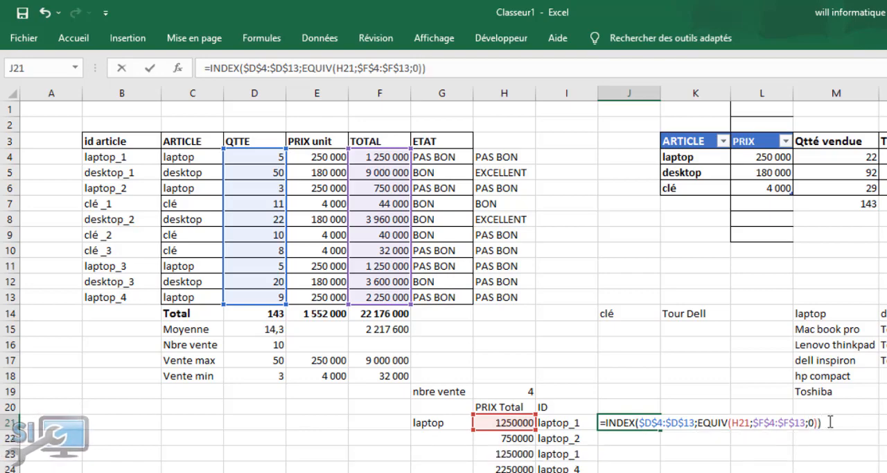
pyautogui.press('Return')
# Wrap the J21 formula in SIERREUR with "" as the value returned on error
pyautogui.click(630, 422)
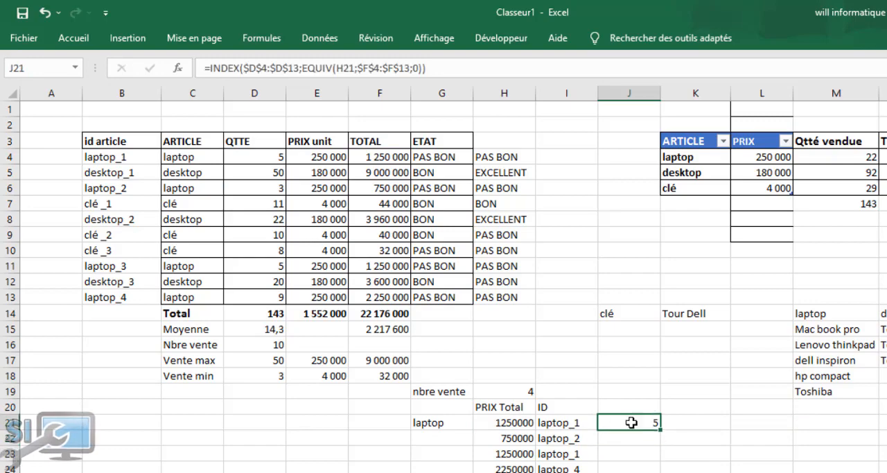
pyautogui.click(208, 68)
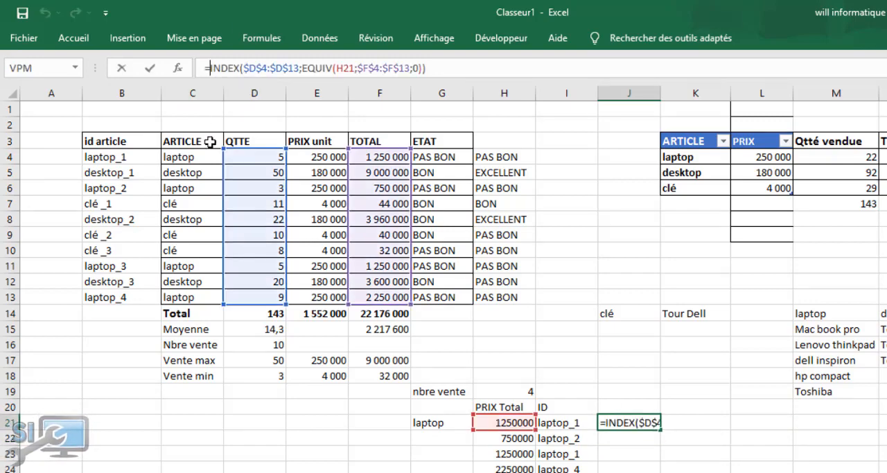
pyautogui.write('sie')
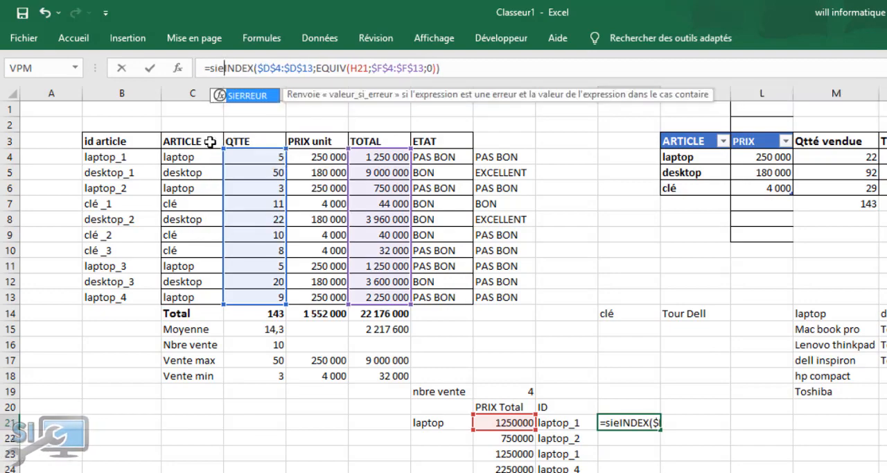
pyautogui.press('Tab')
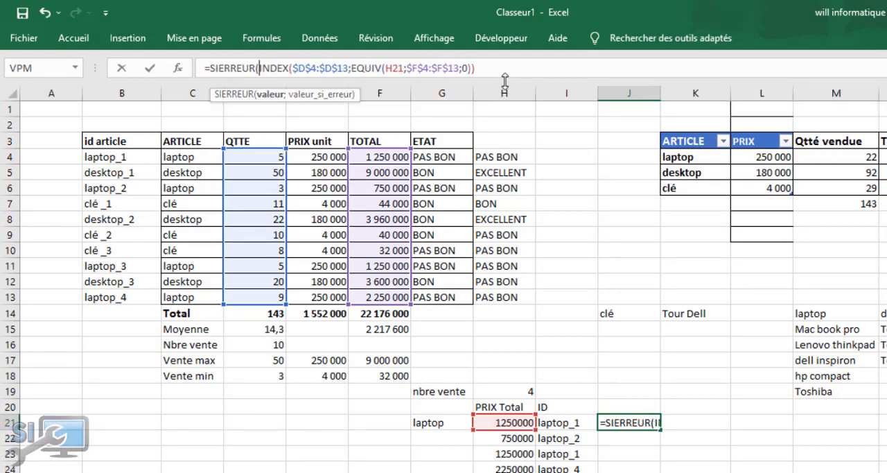
pyautogui.click(480, 66)
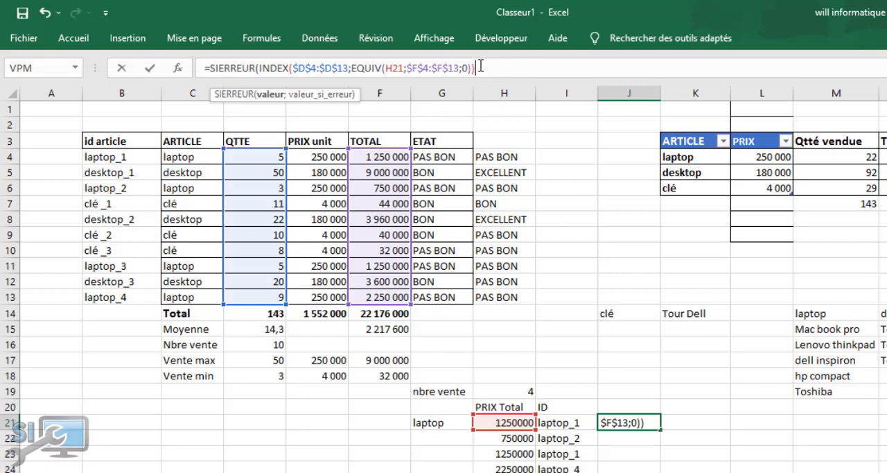
pyautogui.write(';""')
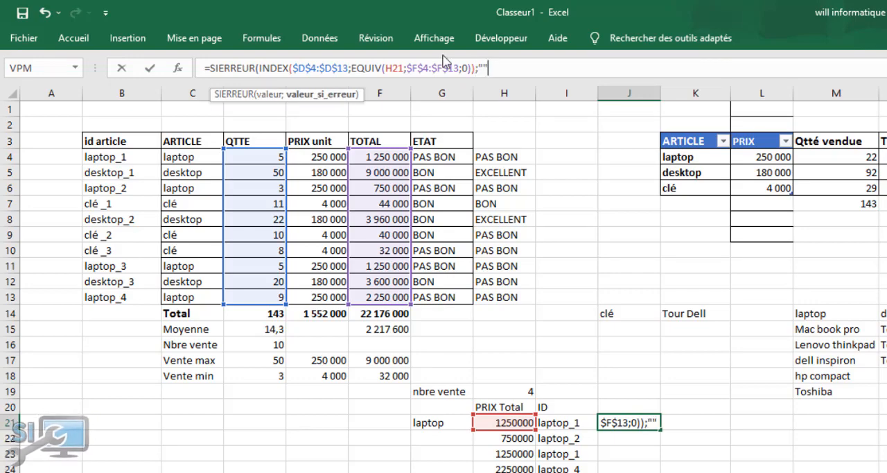
pyautogui.write(')')
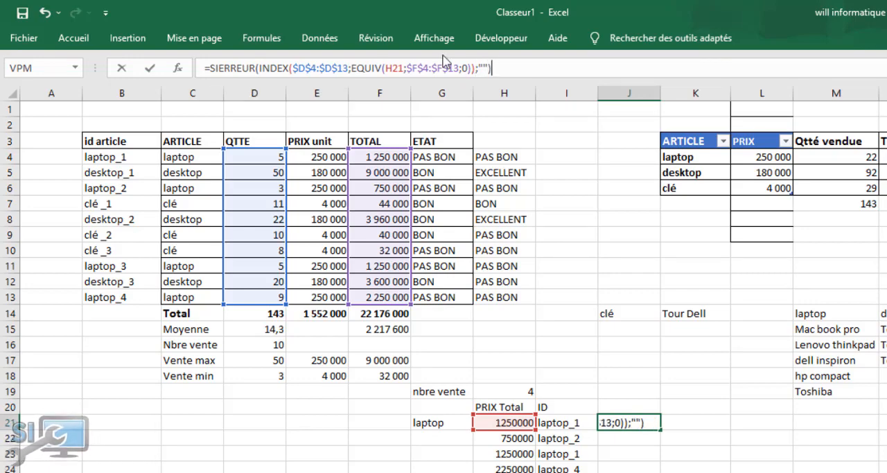
pyautogui.press('Return')
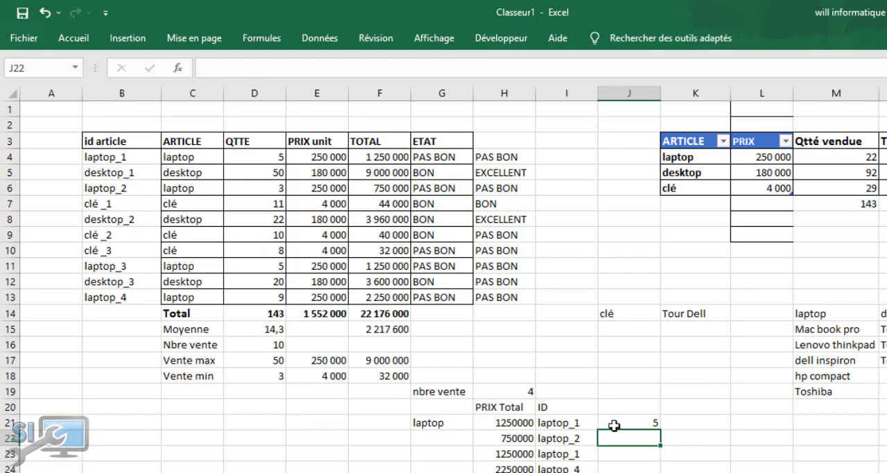
# Fill the J21 formula down the column beside the IDs and enter the heading Quantite in J20
pyautogui.click(620, 423)
pyautogui.doubleClick(660, 427)
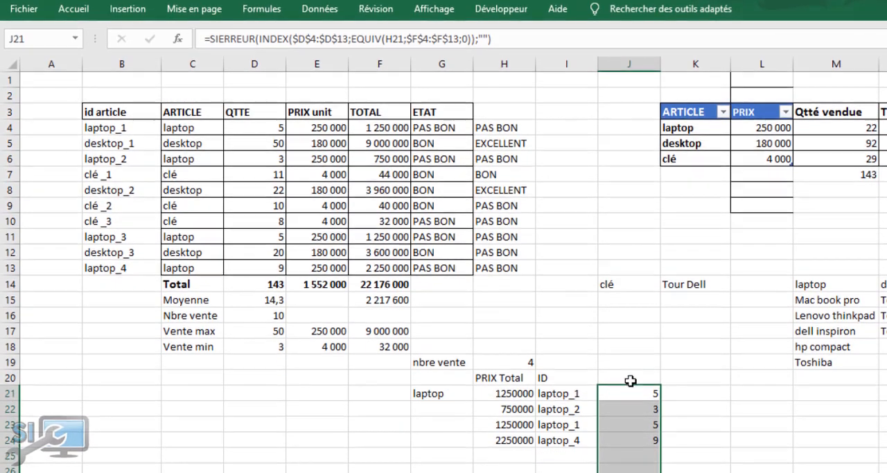
pyautogui.click(630, 403)
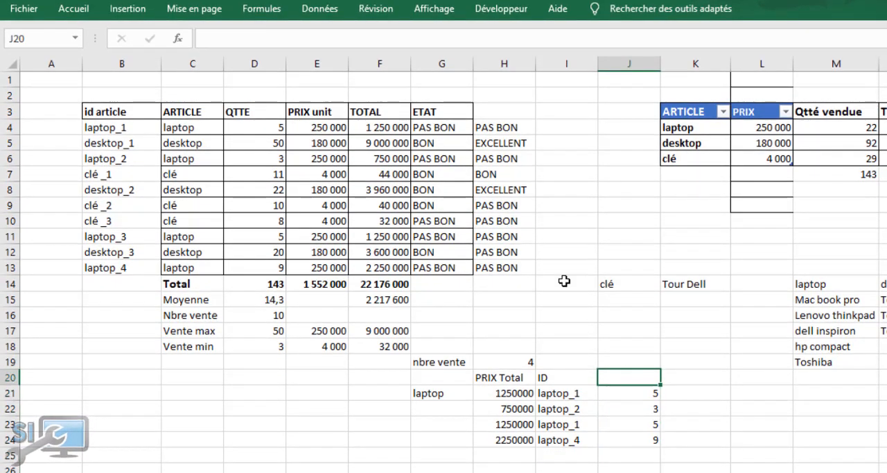
pyautogui.write('Quantite')
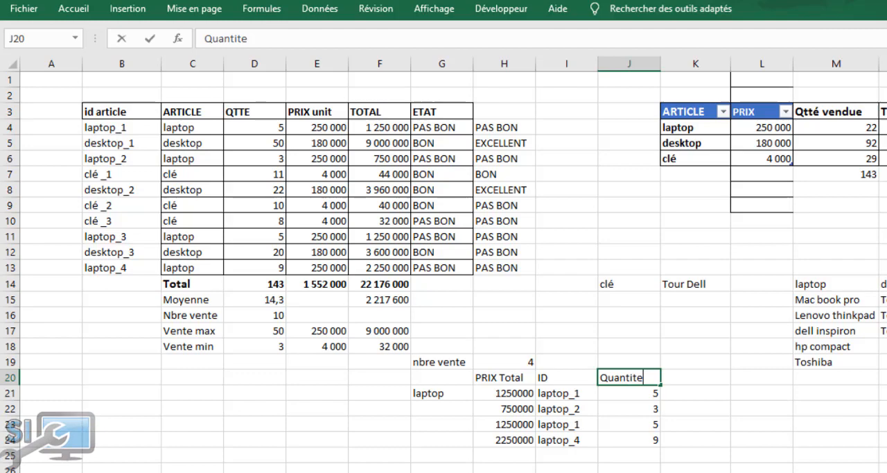
pyautogui.click(836, 424)
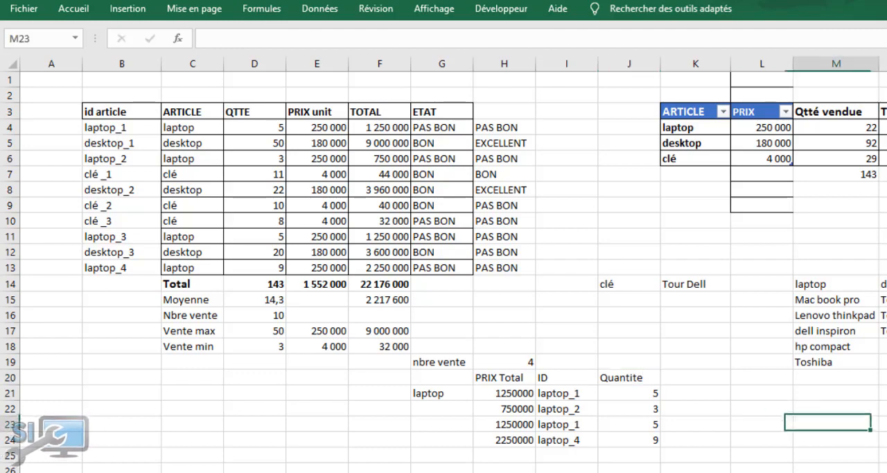
pyautogui.scroll(-3, 681, 297)
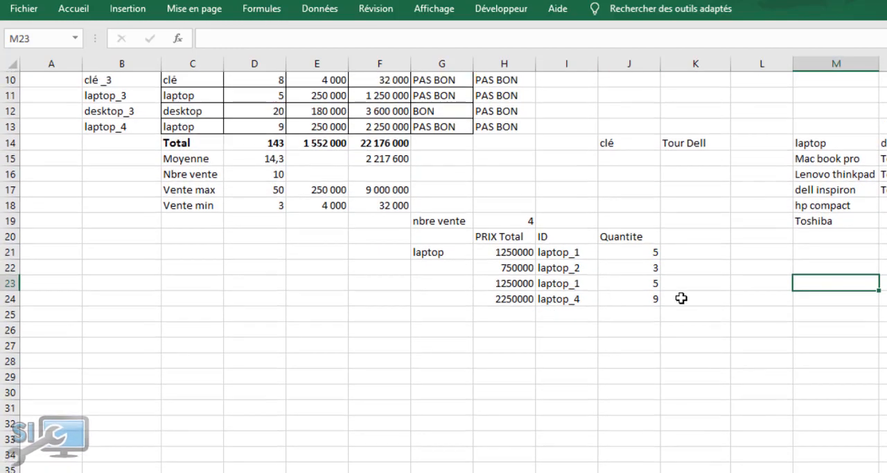
pyautogui.scroll(3, 681, 298)
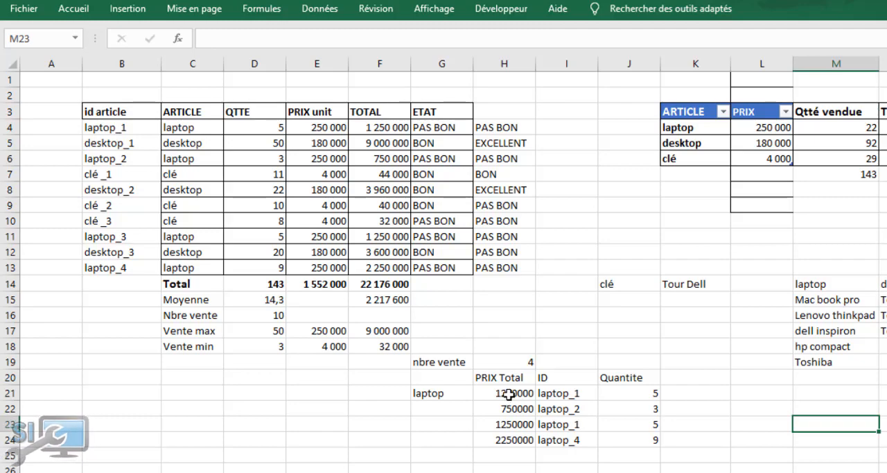
pyautogui.click(337, 128)
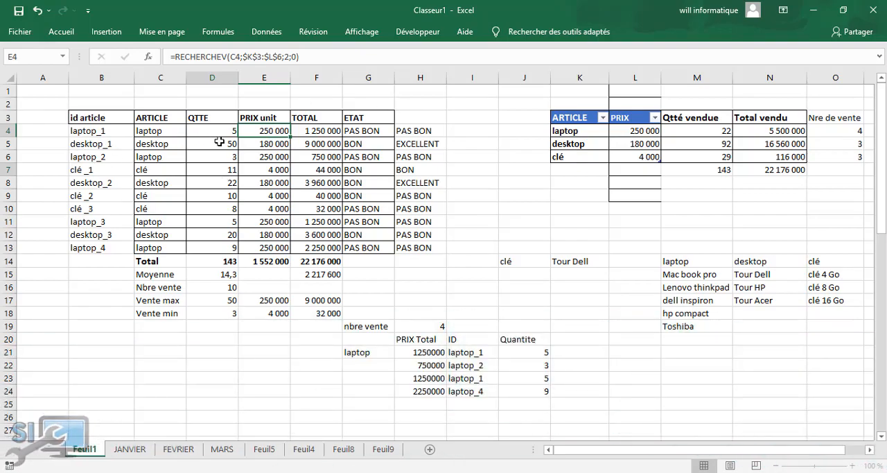
# Switch to the Fevrier workbook to view its product tables, and return to Classeur1
pyautogui.moveTo(429, 470)
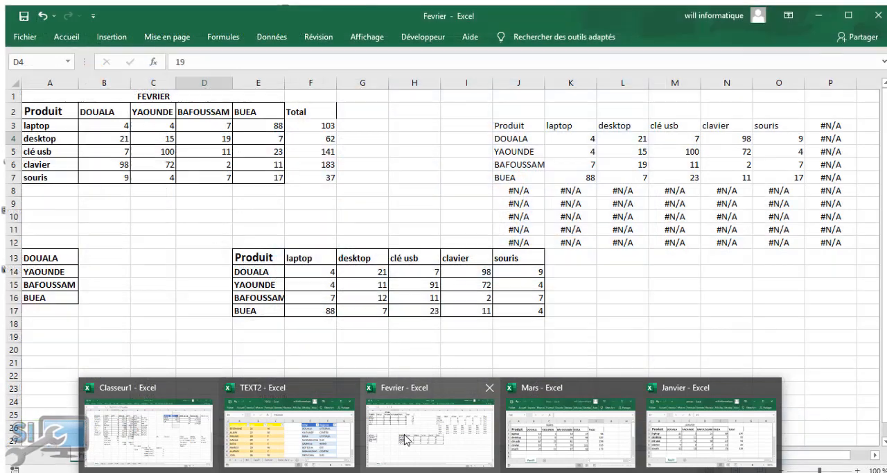
pyautogui.click(422, 431)
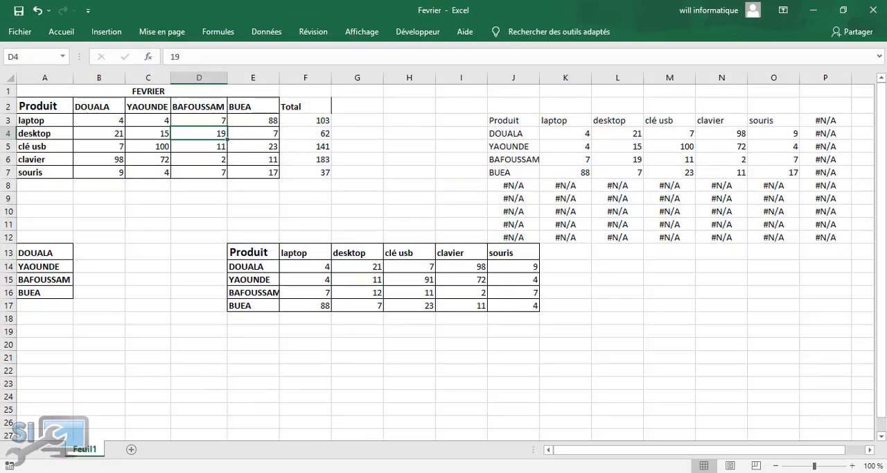
pyautogui.moveTo(198, 467)
pyautogui.click(174, 453)
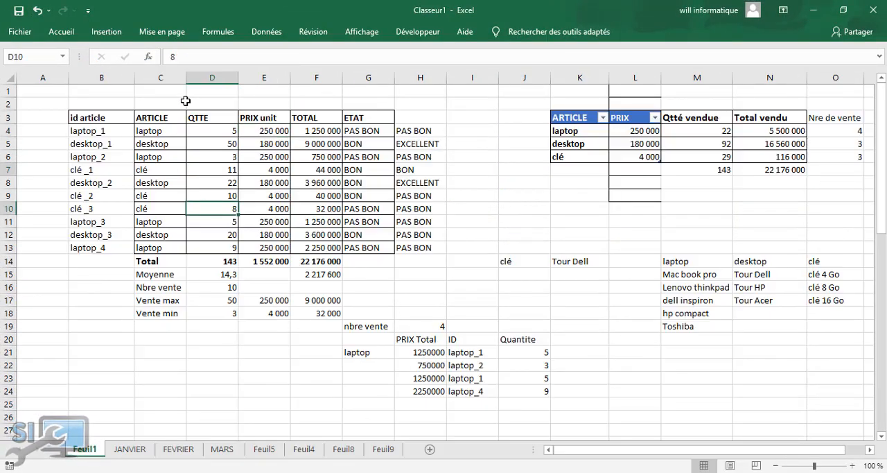
# Select the ETAT values in G4:G13 and start a new conditional formatting rule for them
pyautogui.click(35, 117)
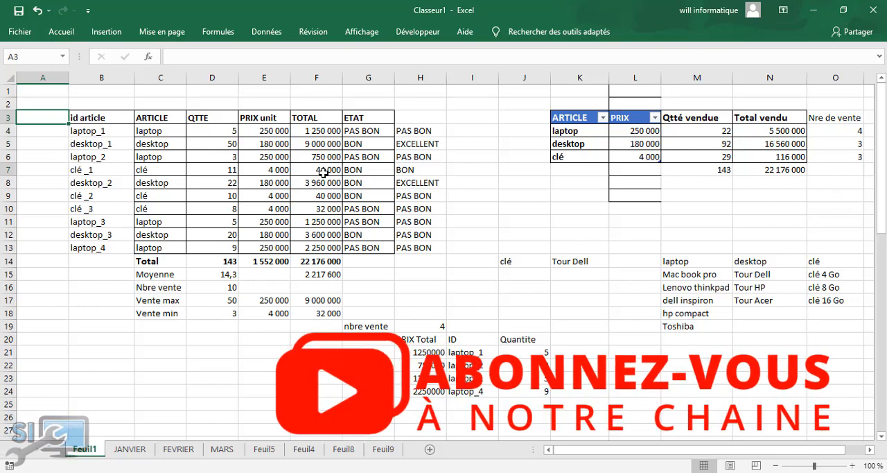
pyautogui.click(361, 130)
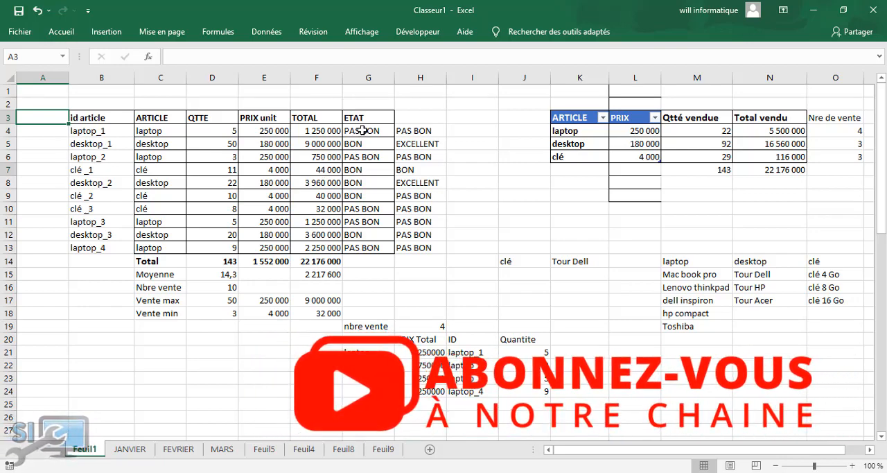
pyautogui.moveTo(361, 131); pyautogui.dragTo(370, 242)
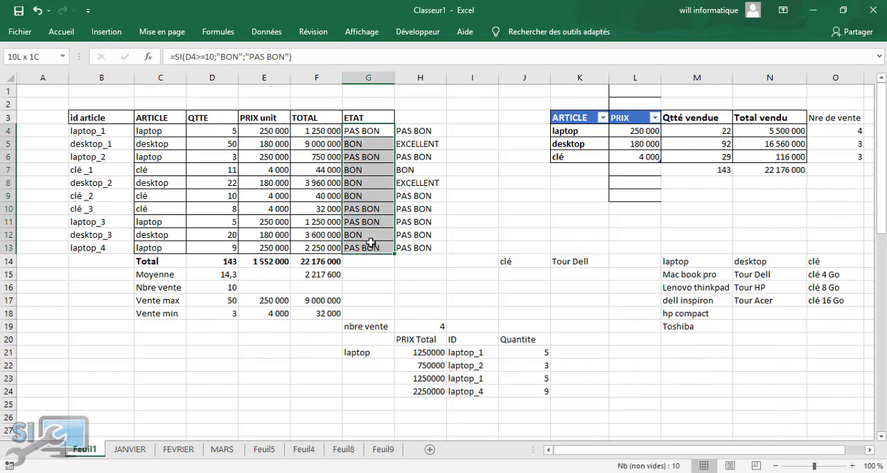
pyautogui.click(67, 34)
pyautogui.click(510, 70)
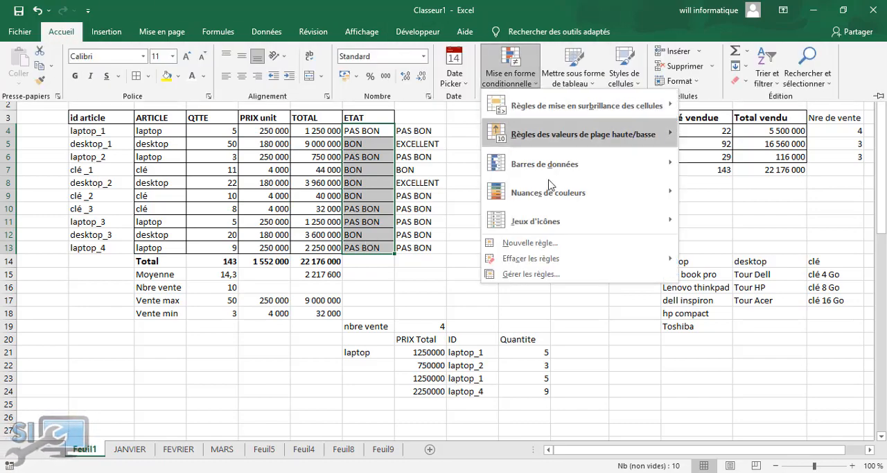
pyautogui.click(596, 243)
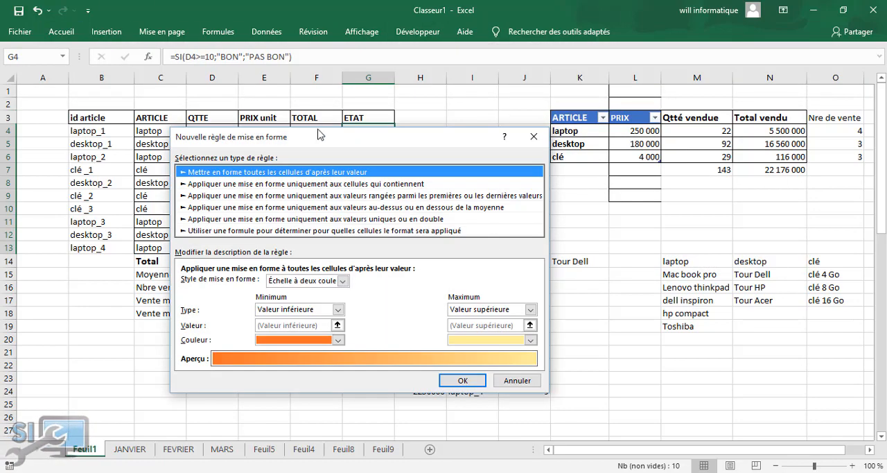
pyautogui.moveTo(339, 142); pyautogui.dragTo(611, 102)
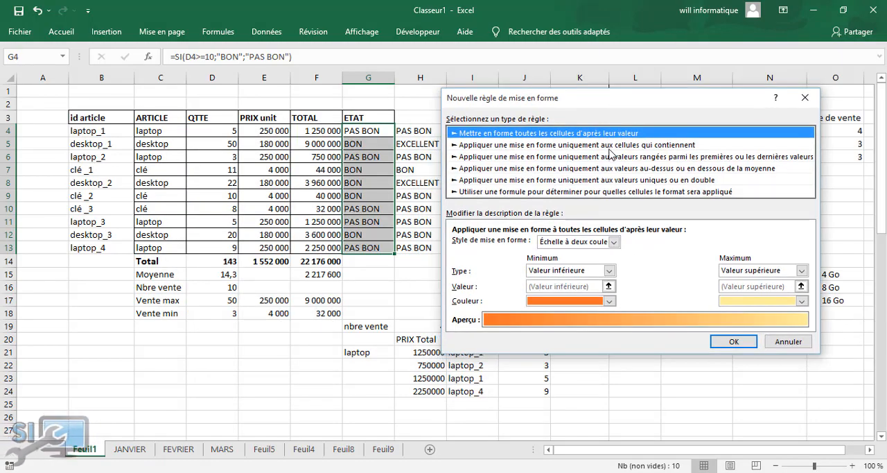
# Make the rule format only cells that contain specific text (Texte spécifique)
pyautogui.click(614, 242)
pyautogui.click(614, 242)
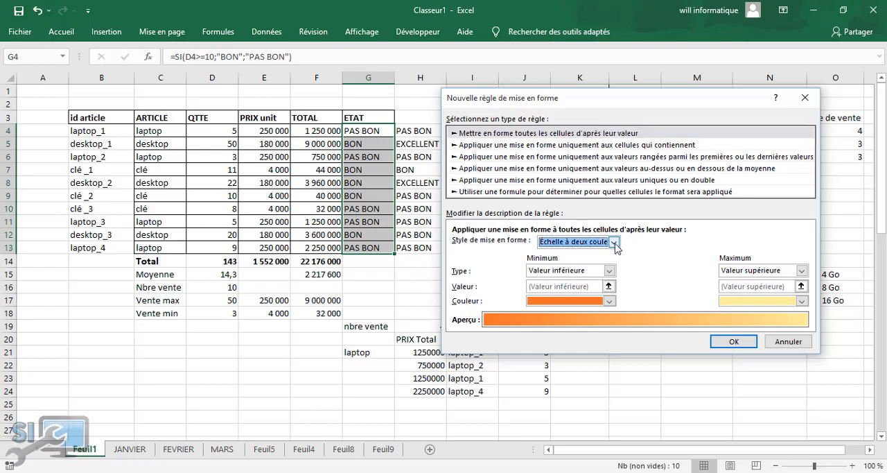
pyautogui.click(591, 146)
pyautogui.click(532, 244)
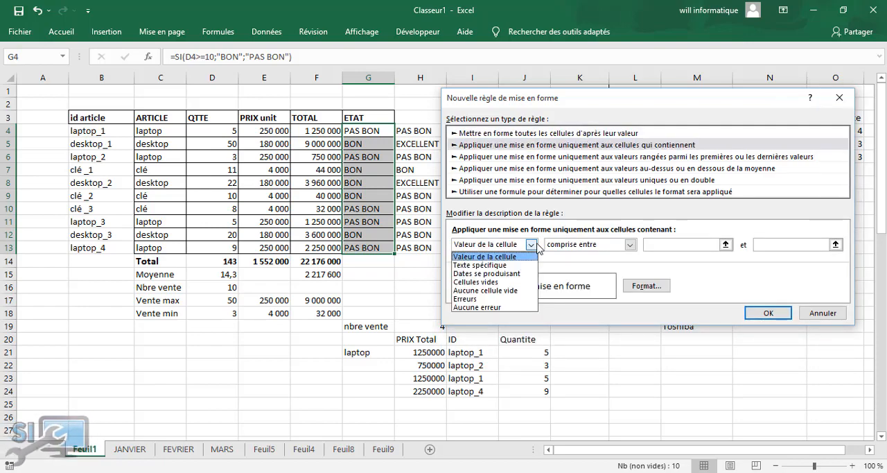
pyautogui.click(630, 245)
pyautogui.click(630, 244)
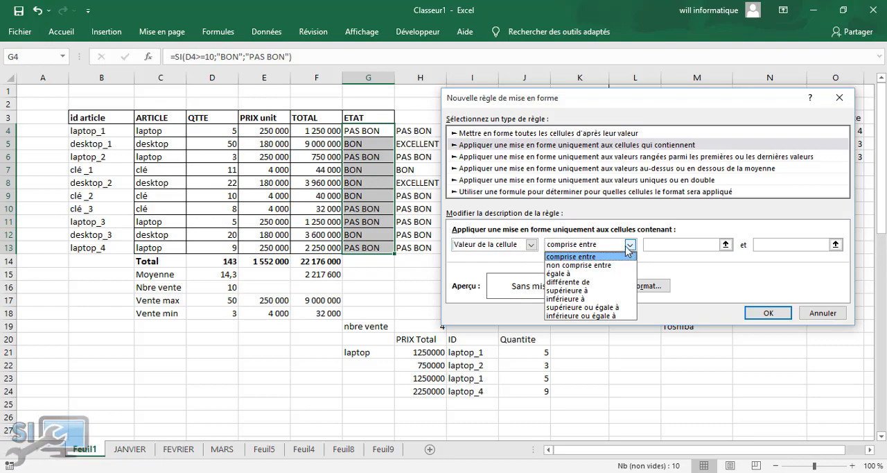
pyautogui.click(629, 246)
pyautogui.click(531, 244)
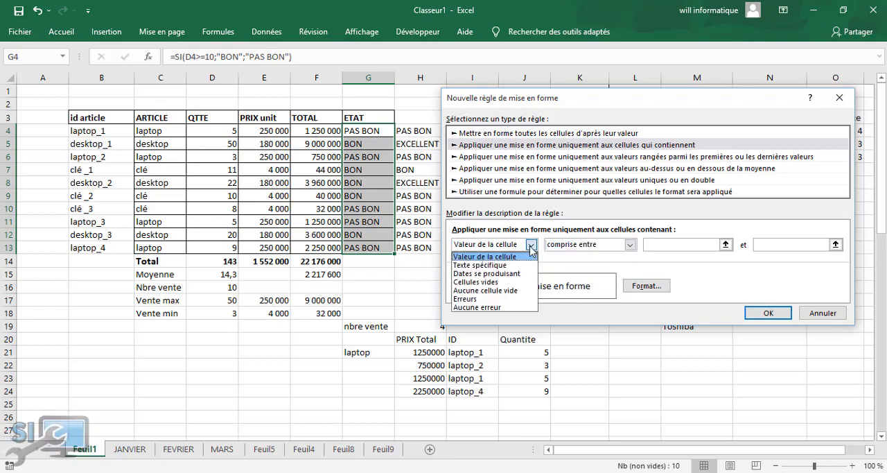
pyautogui.click(511, 262)
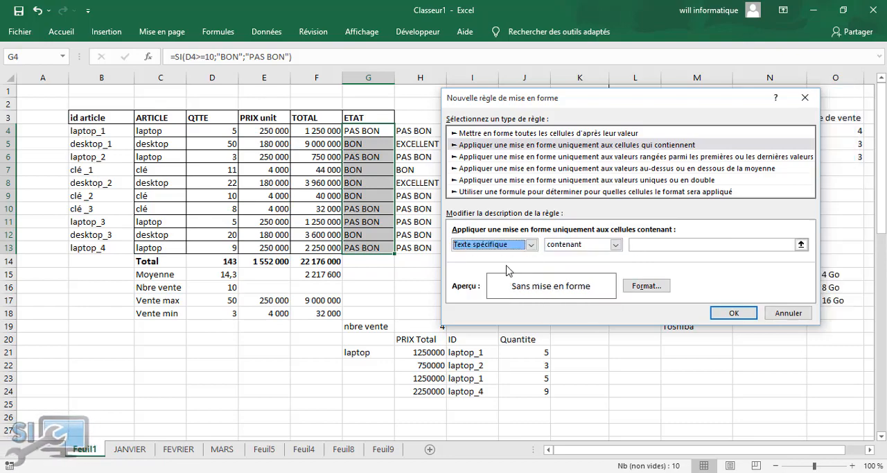
# Enter PAS BON as the text the formatted cells must contain
pyautogui.click(650, 244)
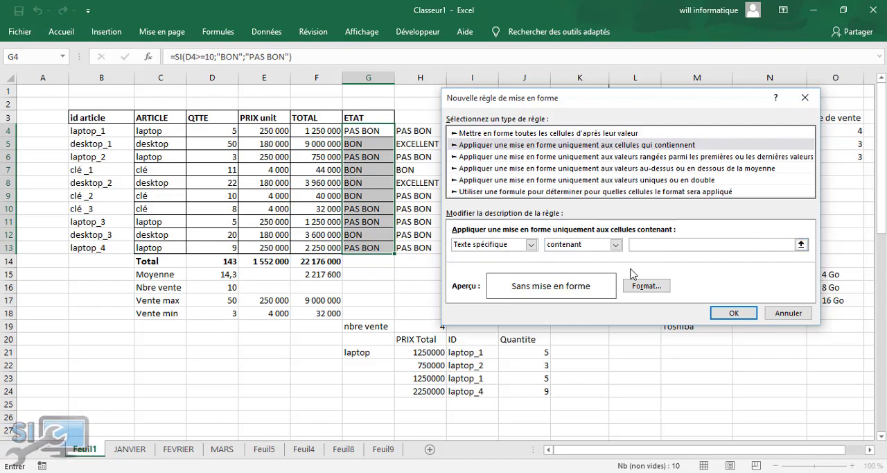
pyautogui.write('PAS')
pyautogui.hotkey('shift', 'space')
pyautogui.write('BON')
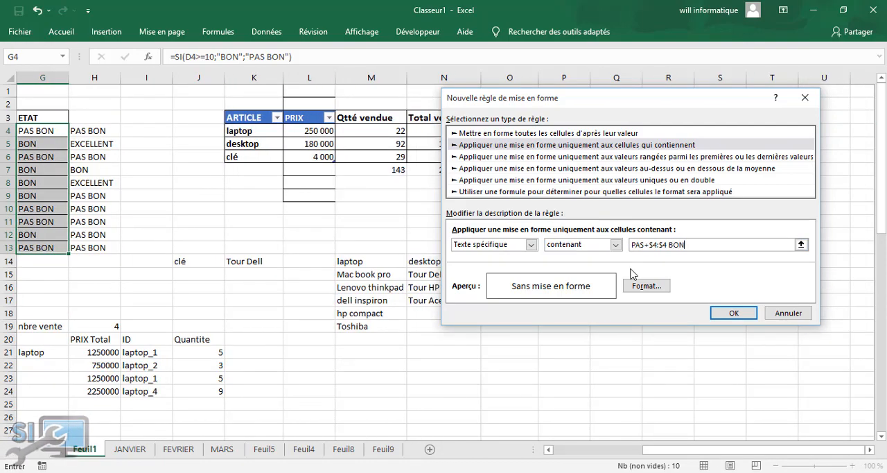
pyautogui.press('BackSpace')
pyautogui.press('BackSpace')
pyautogui.press('BackSpace')
pyautogui.press('BackSpace')
pyautogui.press('BackSpace')
pyautogui.press('BackSpace')
pyautogui.press('BackSpace')
# Give the PAS BON rule a bright red background fill and apply it to the ETAT column
pyautogui.click(640, 284)
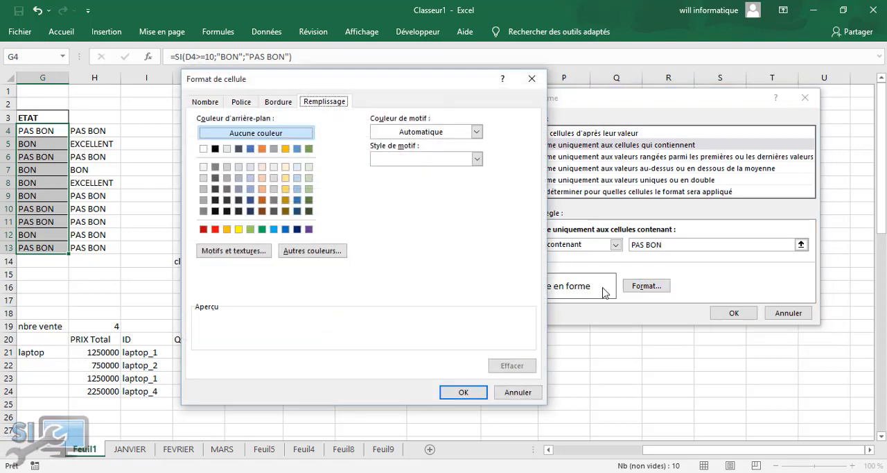
pyautogui.click(214, 229)
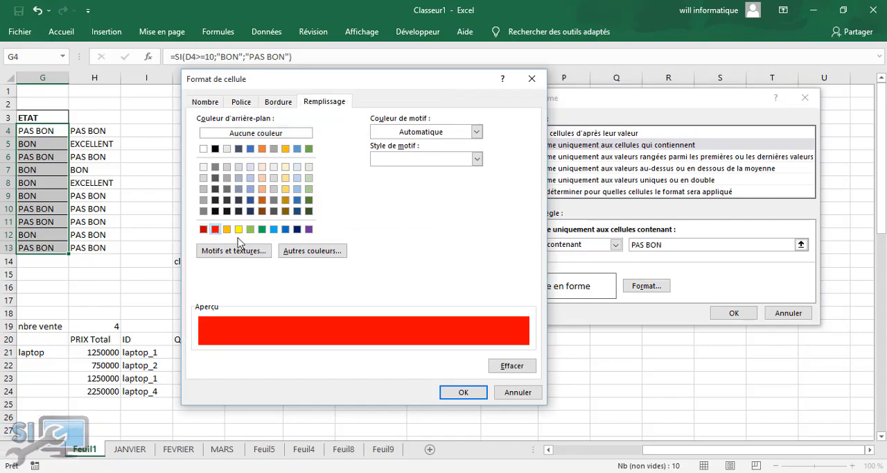
pyautogui.click(461, 392)
pyautogui.click(731, 315)
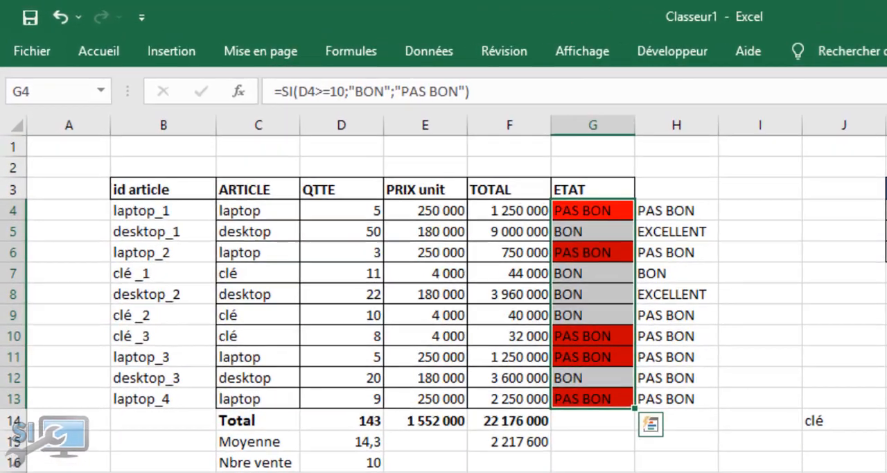
# Undo the red PAS BON conditional formatting in the ETAT column
pyautogui.click(685, 185)
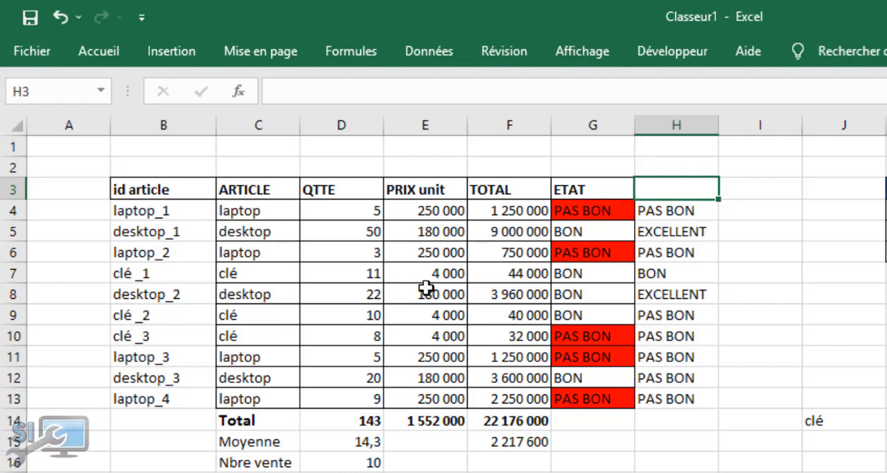
pyautogui.click(59, 20)
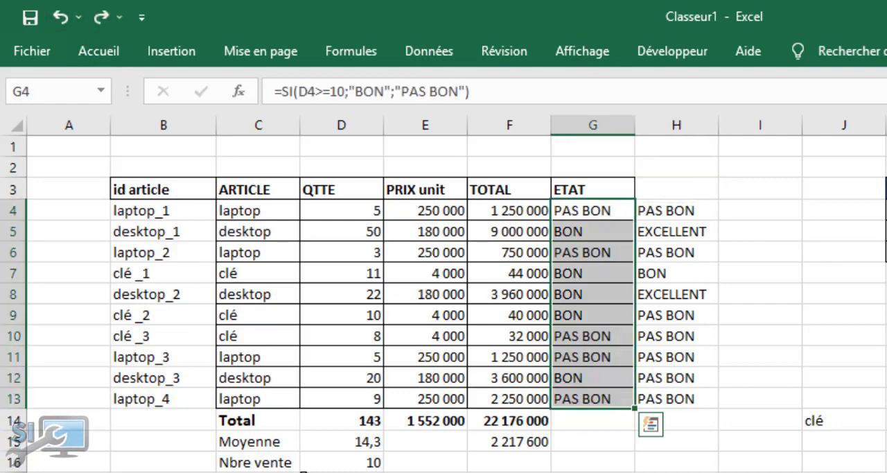
pyautogui.click(59, 19)
# Select the article table B3:G13 and start a conditional formatting rule that uses a formula to determine the formatted cells
pyautogui.moveTo(119, 187); pyautogui.dragTo(602, 400)
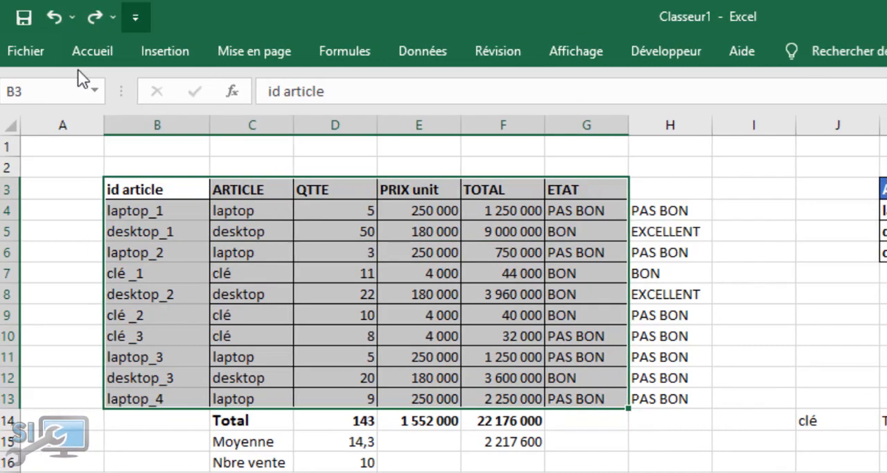
pyautogui.click(93, 51)
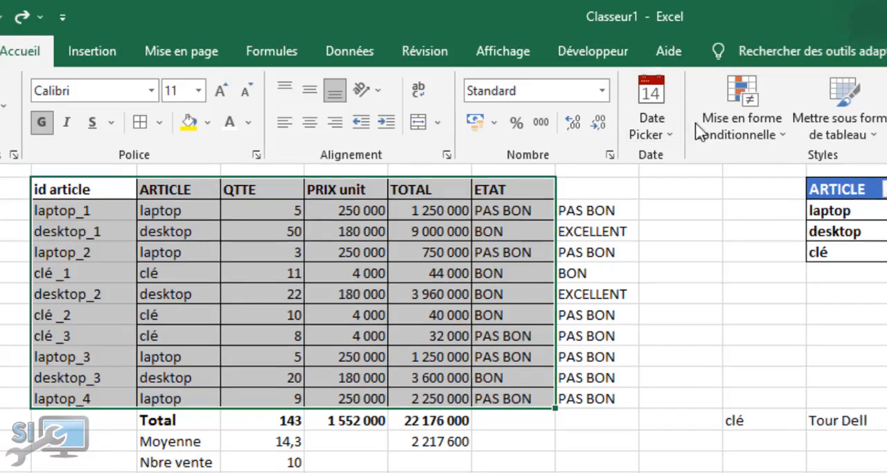
pyautogui.click(734, 118)
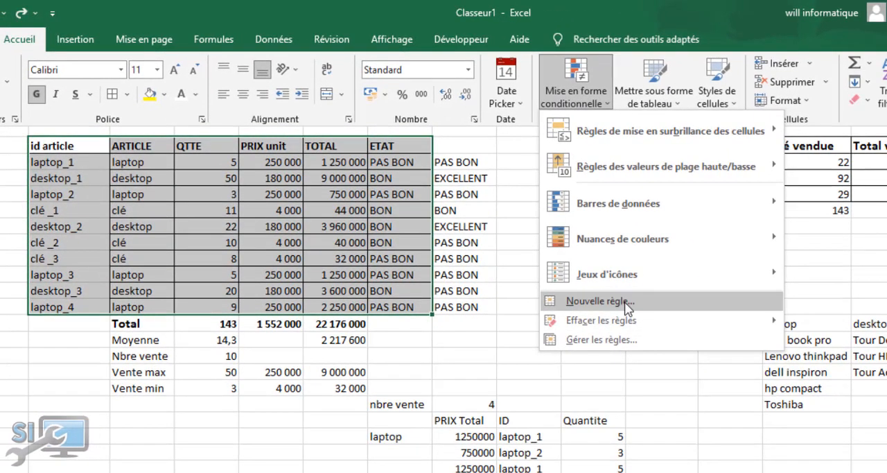
pyautogui.click(626, 305)
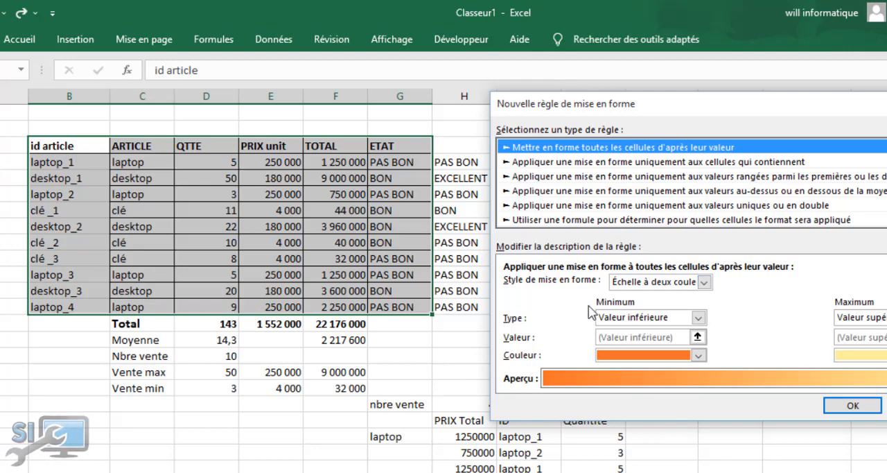
pyautogui.click(699, 221)
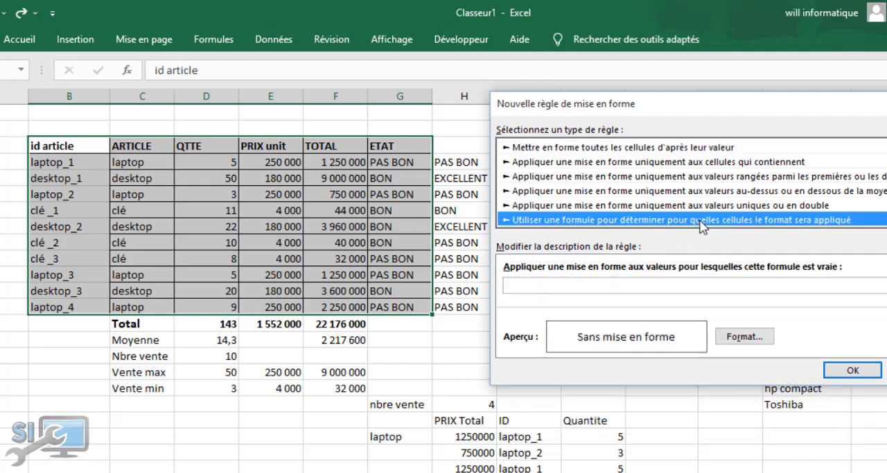
# Enter =$D4>15 as the rule's formula, fixing only the QTTE column reference
pyautogui.click(579, 286)
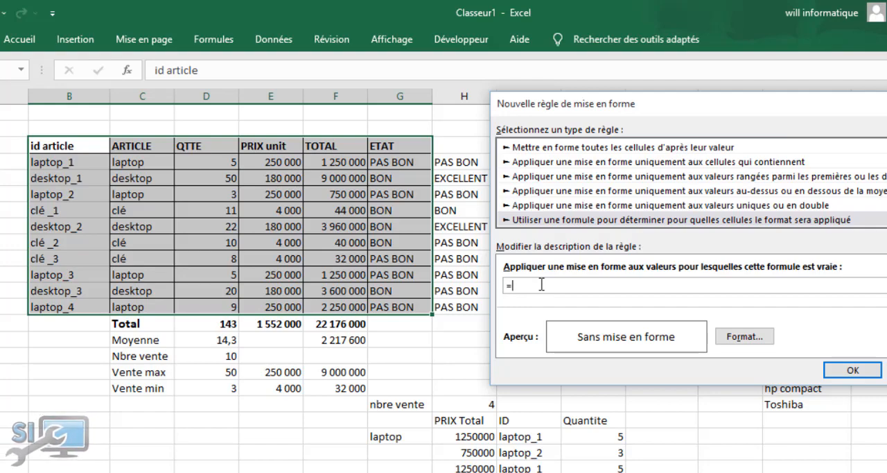
pyautogui.click(222, 163)
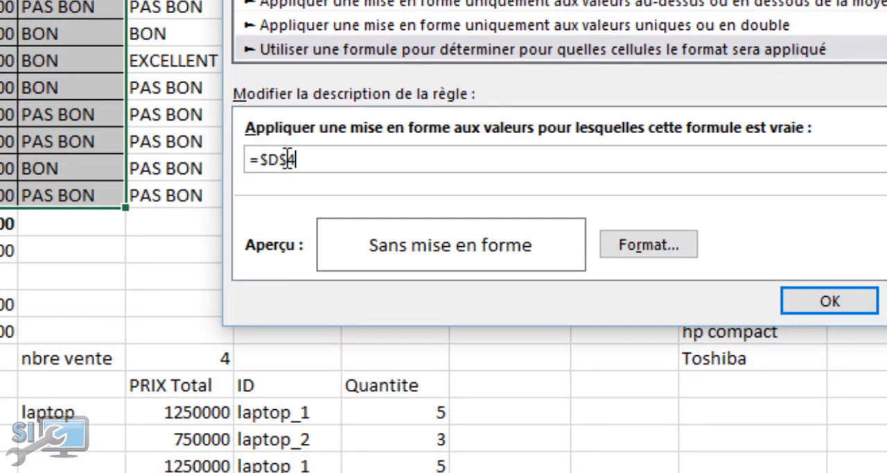
pyautogui.press('BackSpace')
pyautogui.click(329, 163)
pyautogui.write('15')
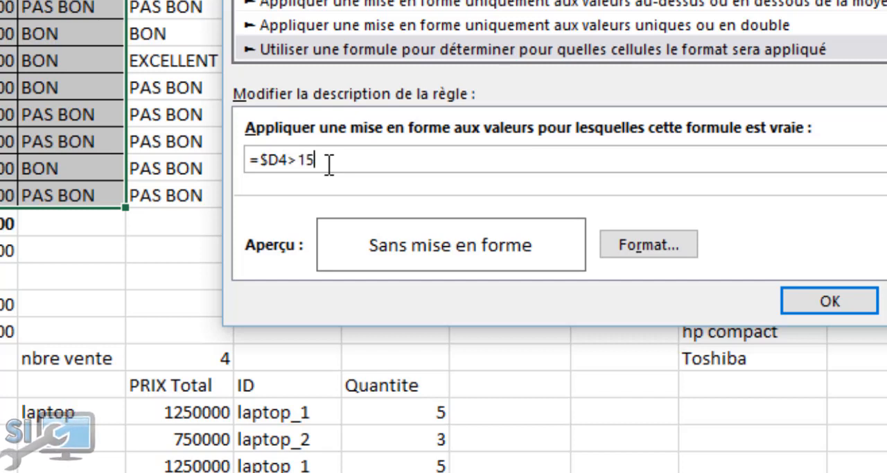
# Give the formula rule a green background fill and apply it to the article table
pyautogui.click(640, 255)
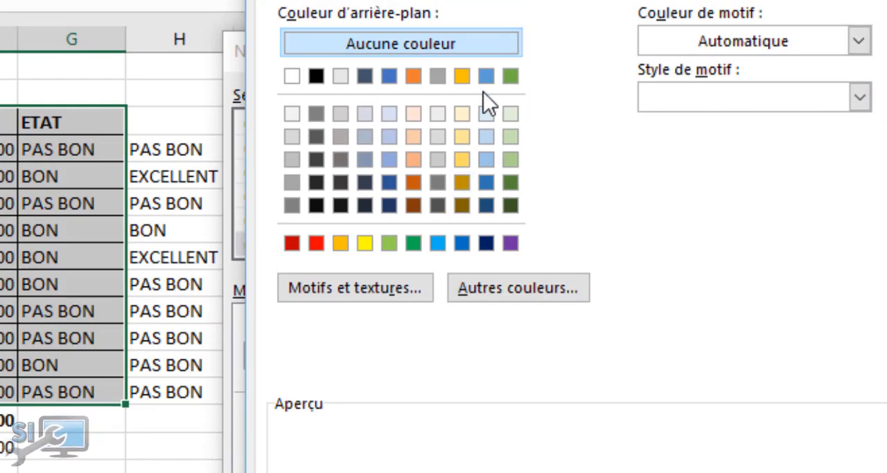
pyautogui.click(511, 75)
pyautogui.press('Return')
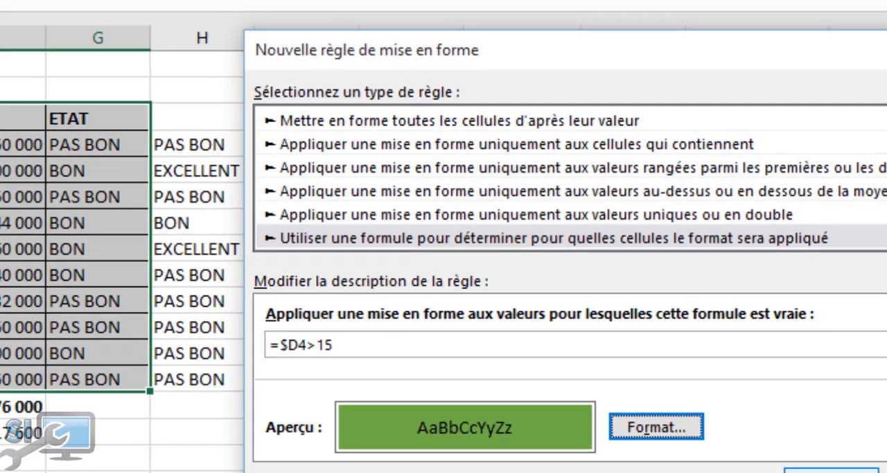
pyautogui.click(834, 471)
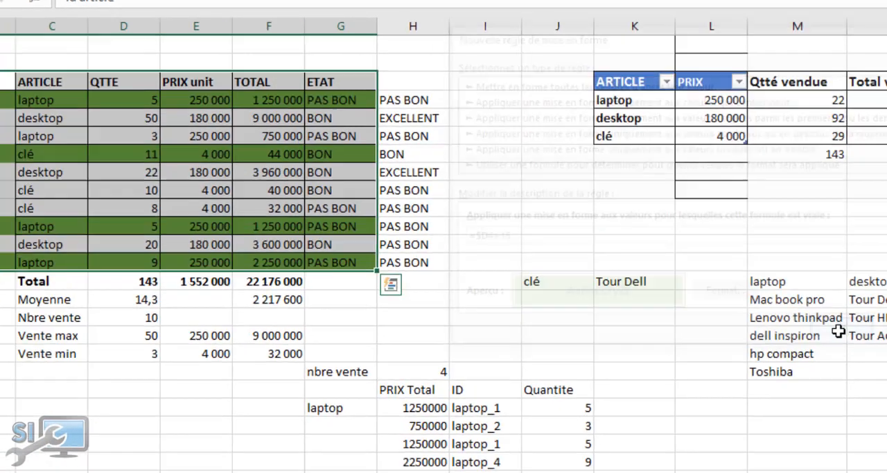
pyautogui.click(56, 380)
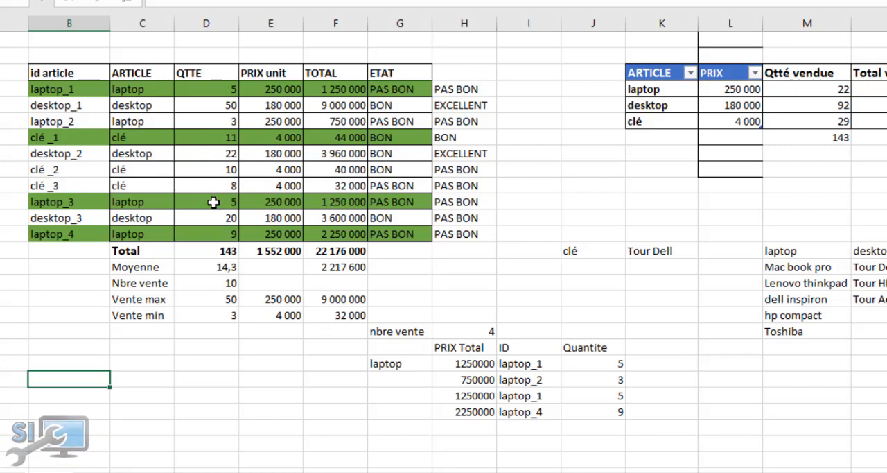
pyautogui.click(229, 89)
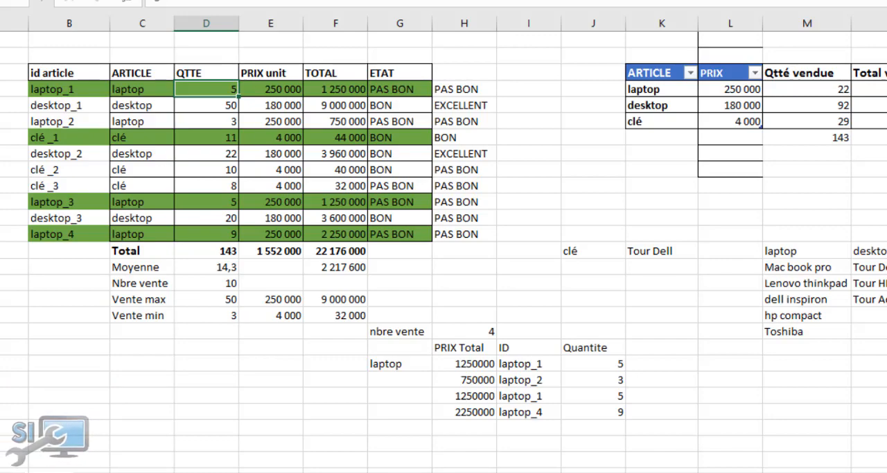
pyautogui.click(581, 28)
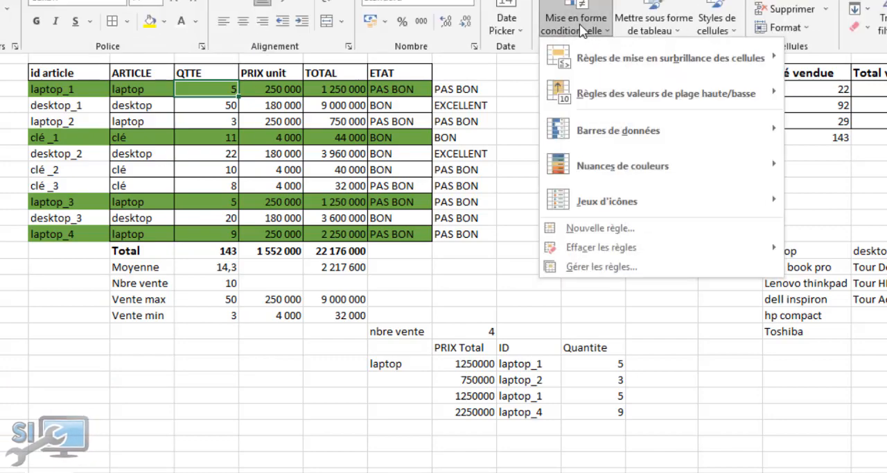
pyautogui.click(480, 247)
pyautogui.click(67, 70)
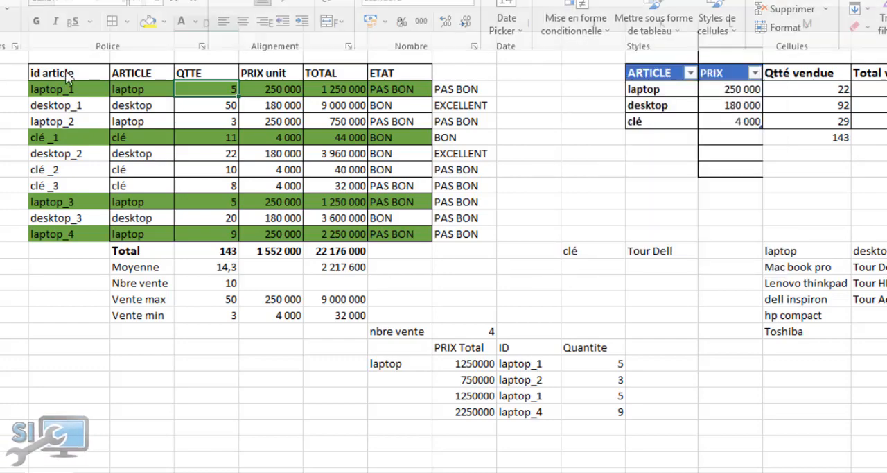
# Select the article rows B4:G12 and open the =$D4>15 conditional formatting rule's formula for editing
pyautogui.moveTo(65, 89); pyautogui.dragTo(416, 234)
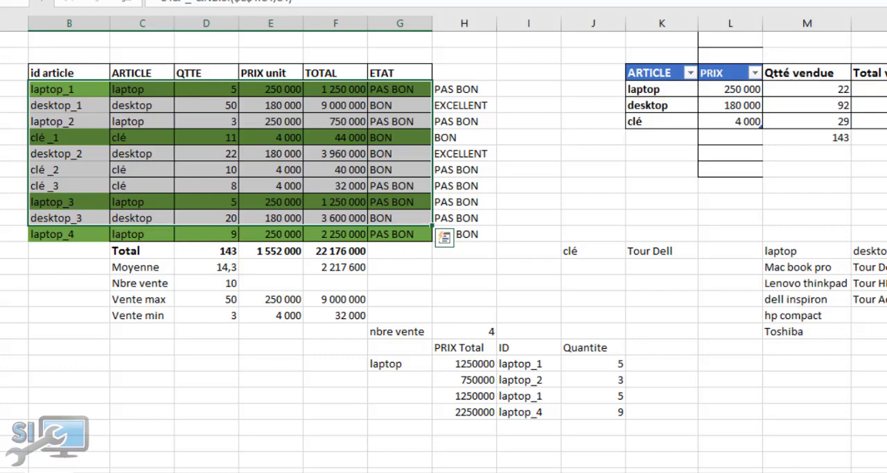
pyautogui.click(575, 24)
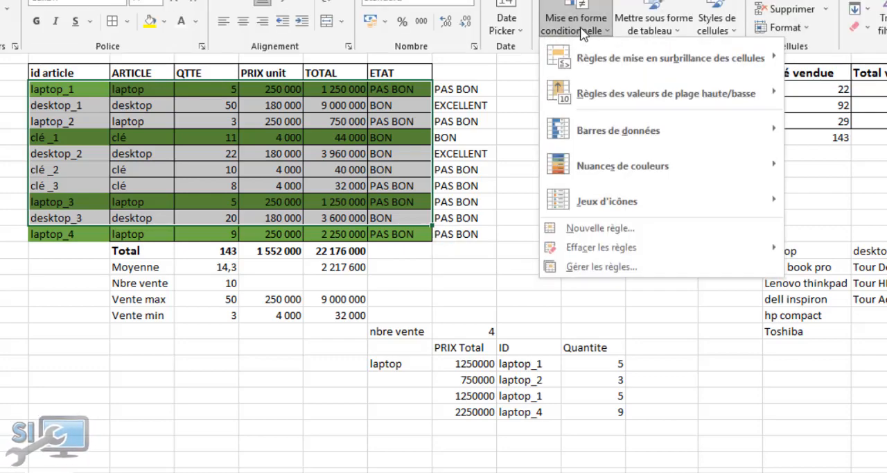
pyautogui.click(632, 268)
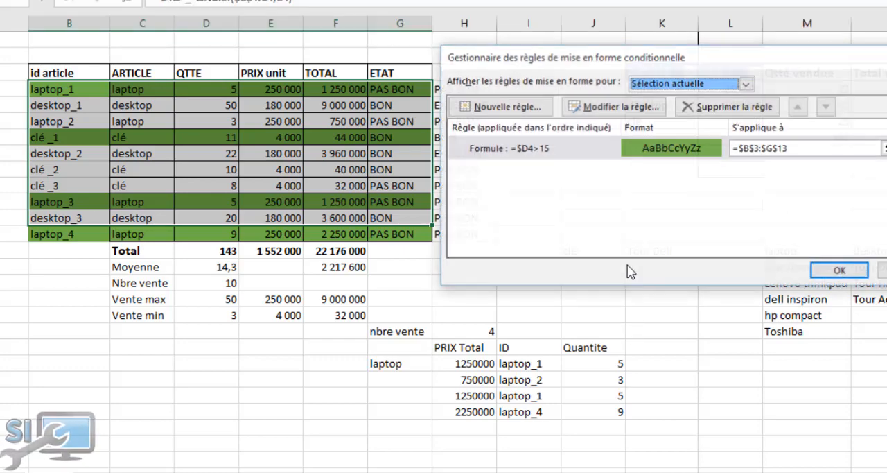
pyautogui.click(614, 154)
pyautogui.doubleClick(614, 154)
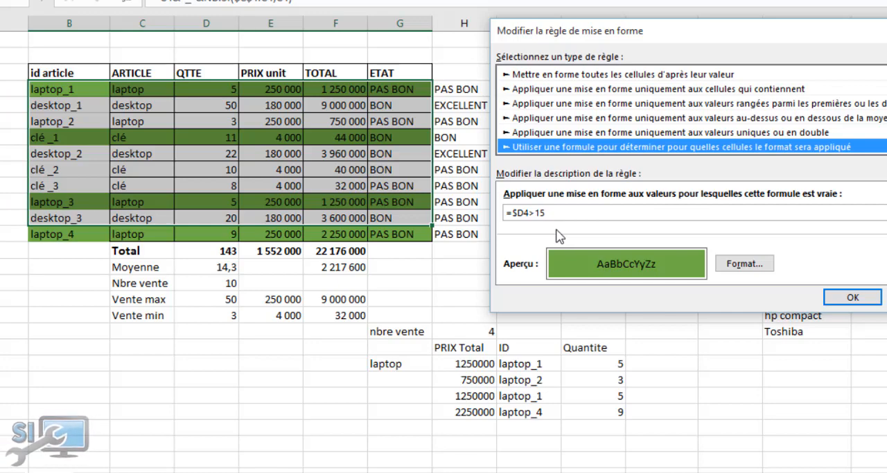
pyautogui.click(540, 216)
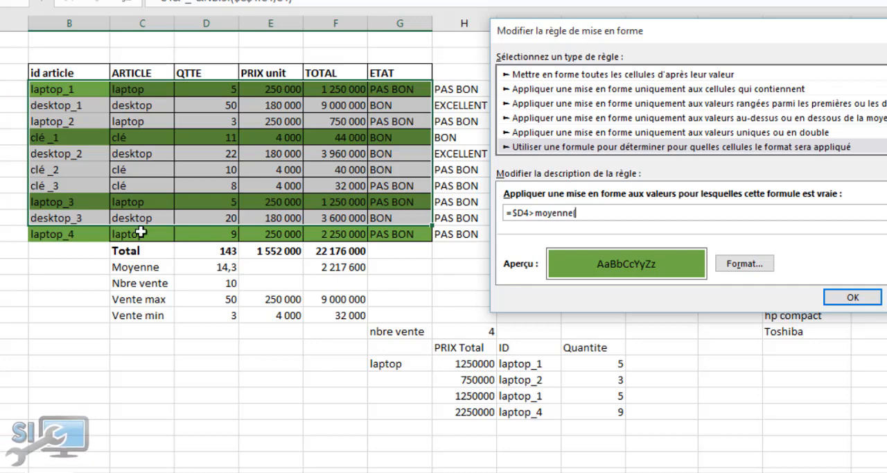
# Complete the rule's formula as =$D4>moyenne($D$4:$D$13), apply it to the article table and close the rules manager
pyautogui.moveTo(212, 87); pyautogui.dragTo(206, 237)
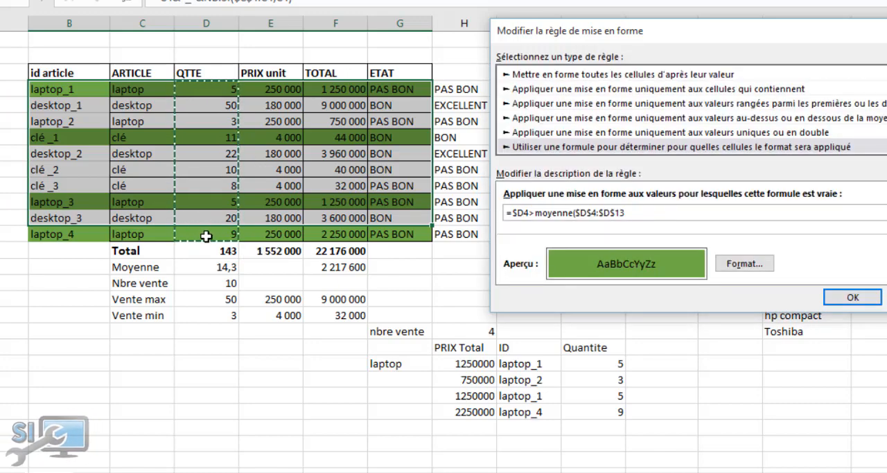
pyautogui.write(')')
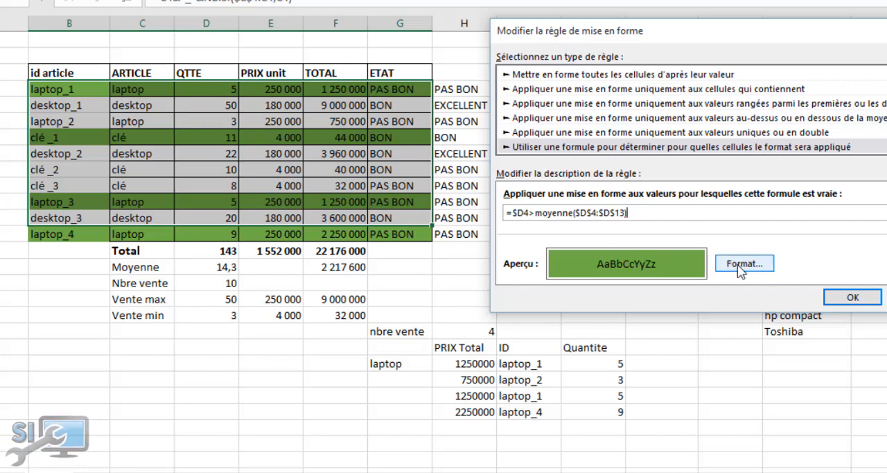
pyautogui.click(852, 296)
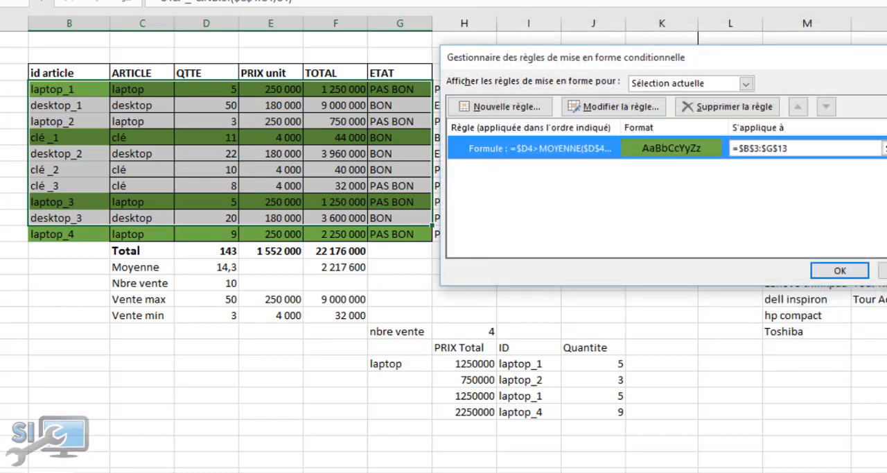
pyautogui.click(886, 270)
pyautogui.click(839, 271)
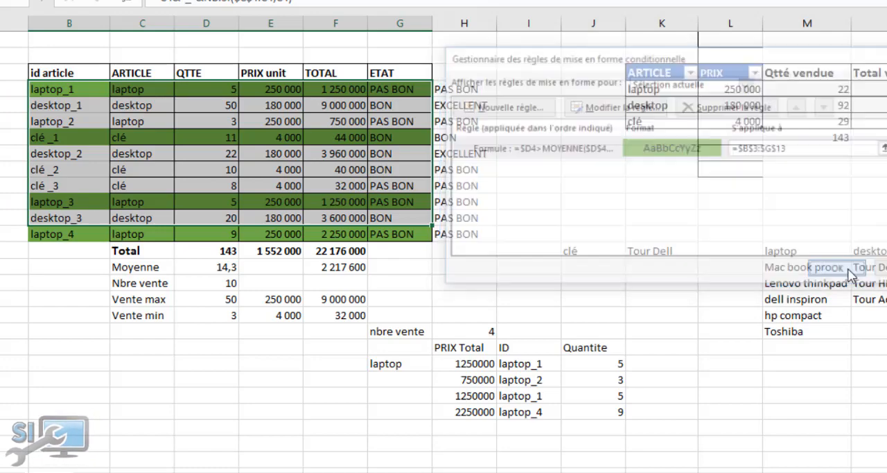
pyautogui.click(558, 319)
pyautogui.click(175, 409)
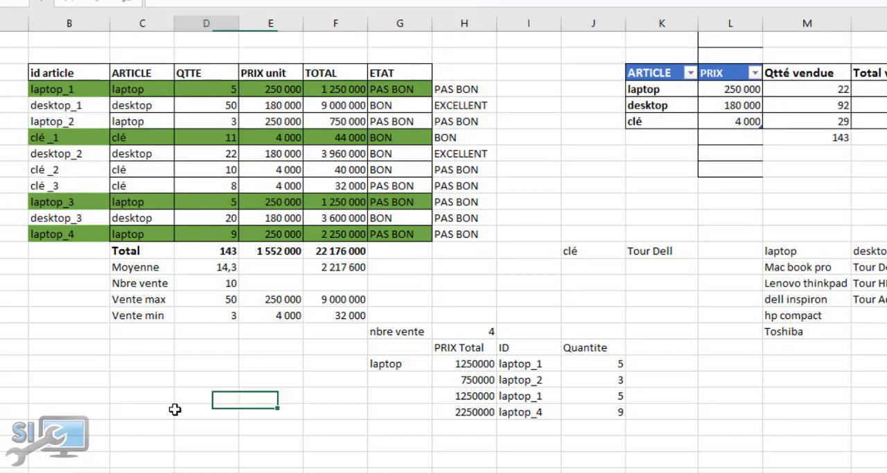
pyautogui.click(219, 268)
pyautogui.click(506, 120)
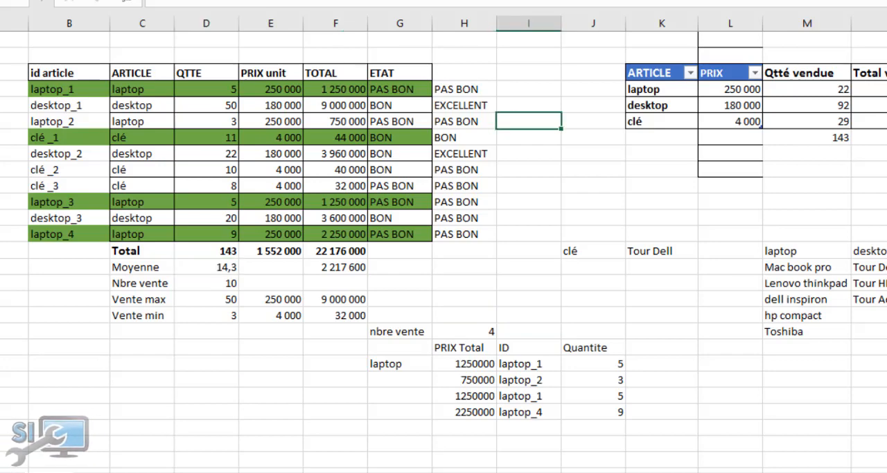
# Delete the MOYENNE-based conditional formatting rule from the article table and apply the removal
pyautogui.click(40, 73)
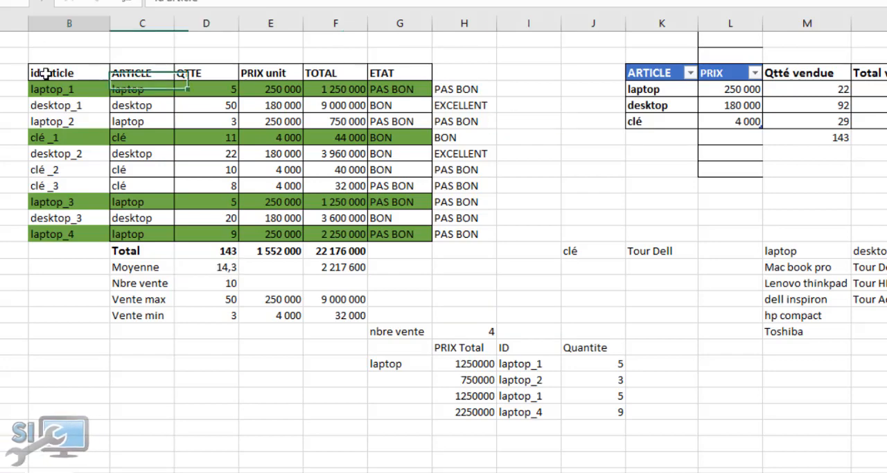
pyautogui.click(92, 89)
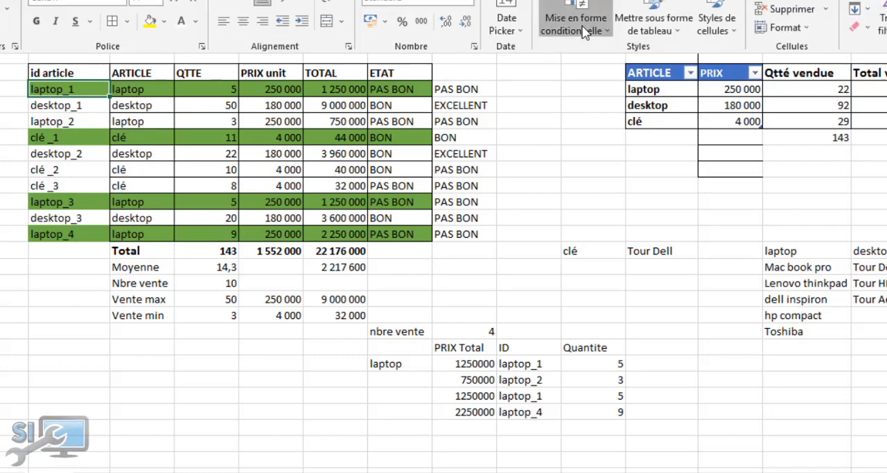
pyautogui.click(575, 24)
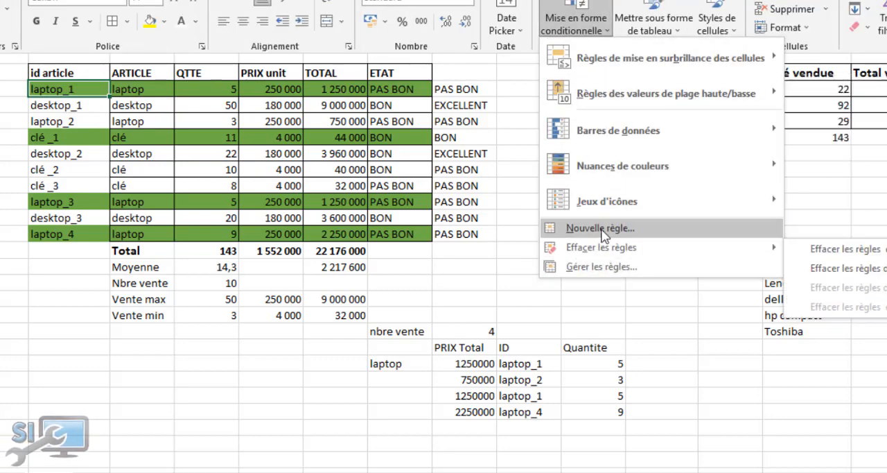
pyautogui.click(596, 266)
pyautogui.click(597, 153)
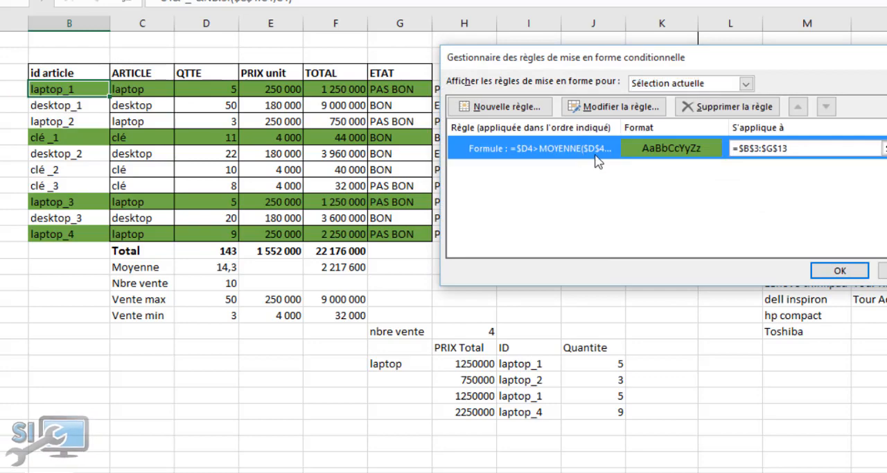
pyautogui.click(727, 109)
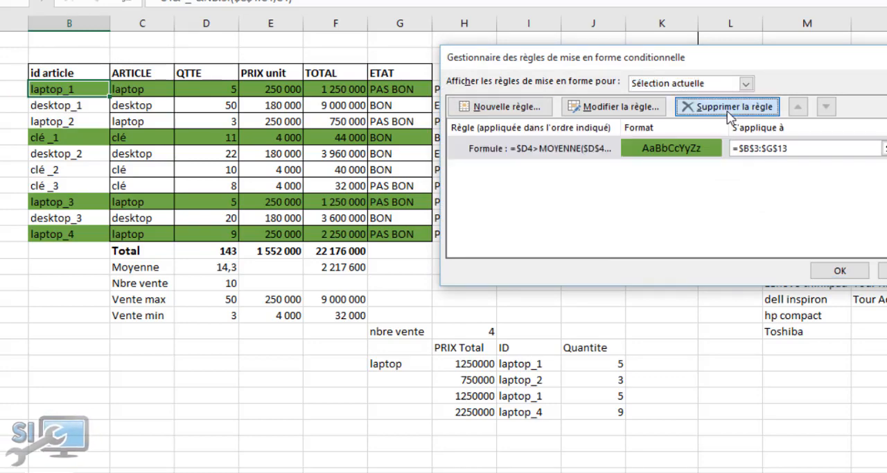
pyautogui.click(882, 270)
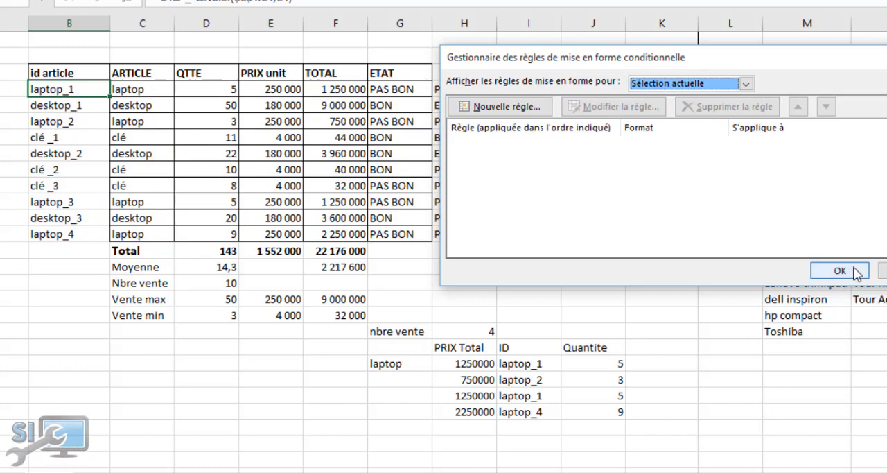
pyautogui.click(519, 109)
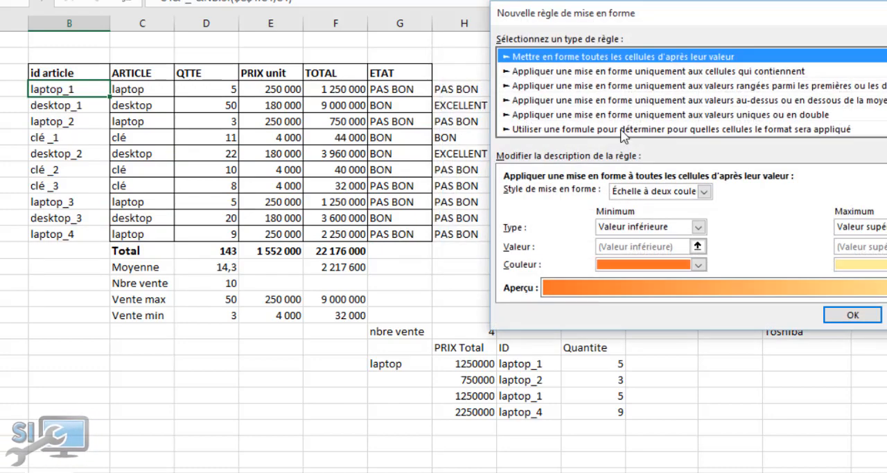
pyautogui.click(623, 130)
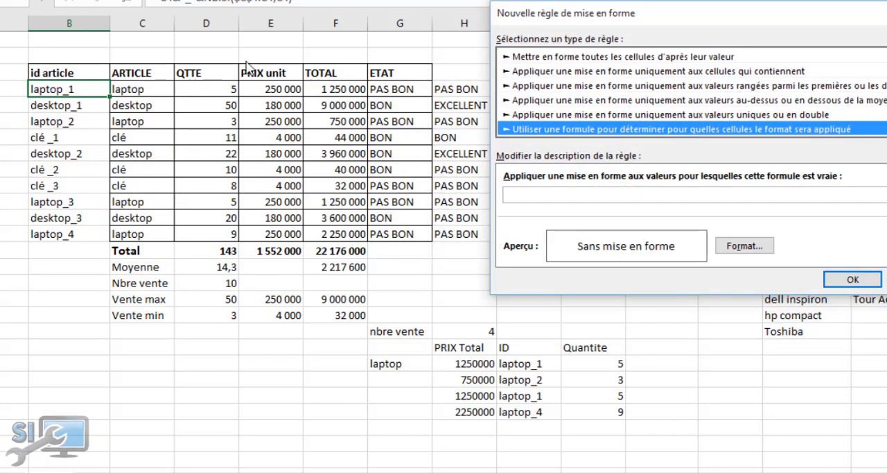
pyautogui.press('Escape')
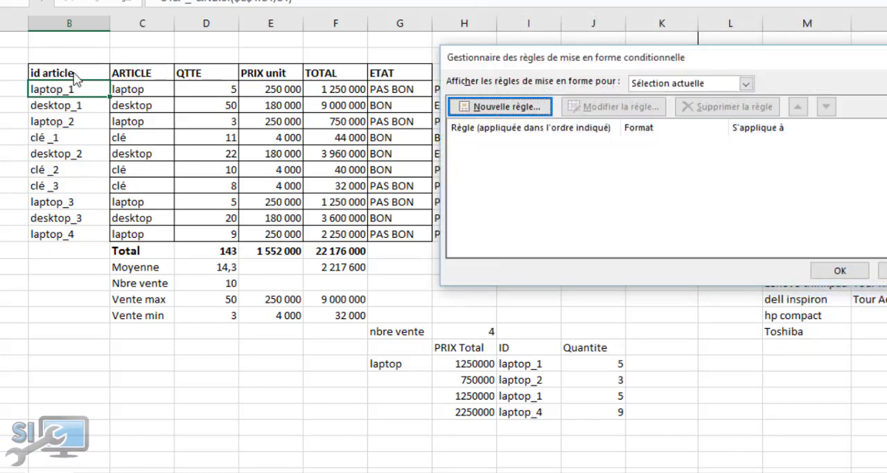
pyautogui.press('Escape')
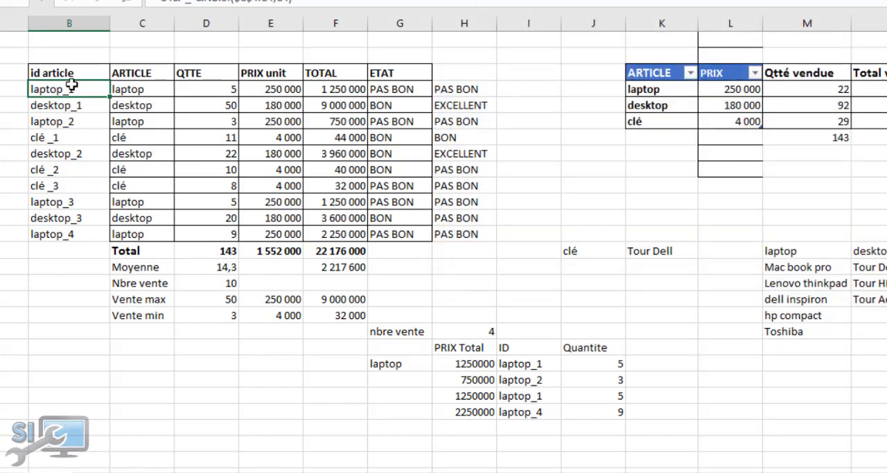
# Select the article rows B4:G13 without the header and start a conditional formatting rule that uses a formula
pyautogui.moveTo(69, 89); pyautogui.dragTo(402, 232)
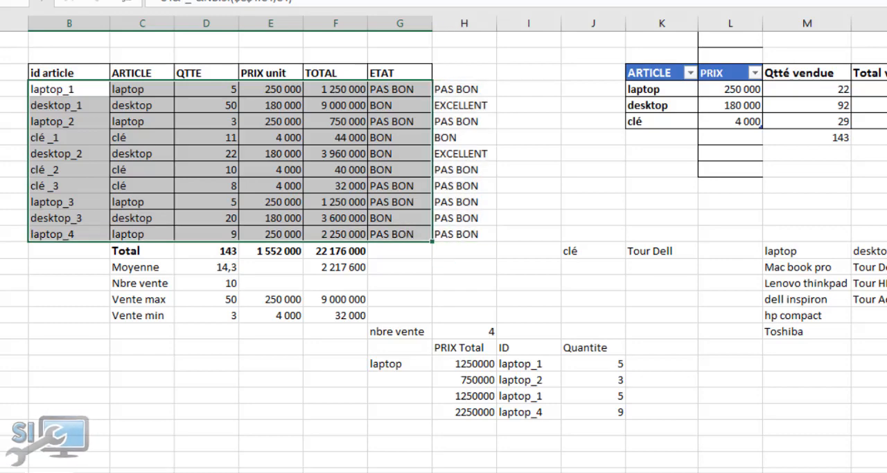
pyautogui.click(575, 24)
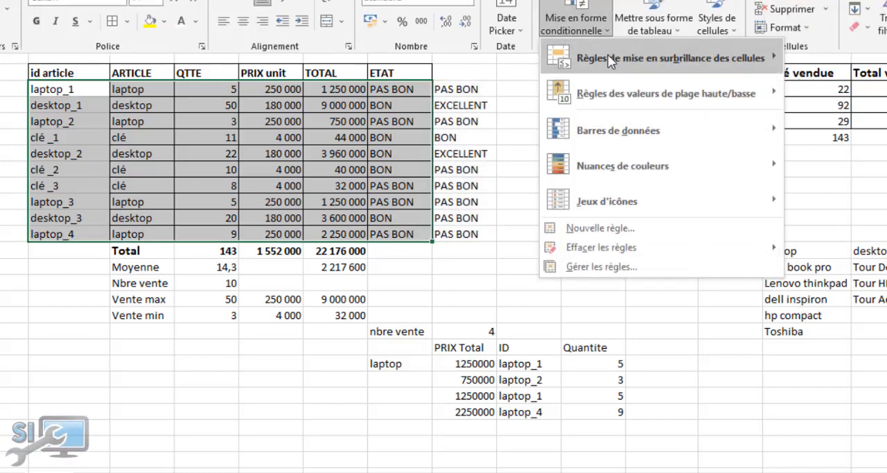
pyautogui.click(634, 268)
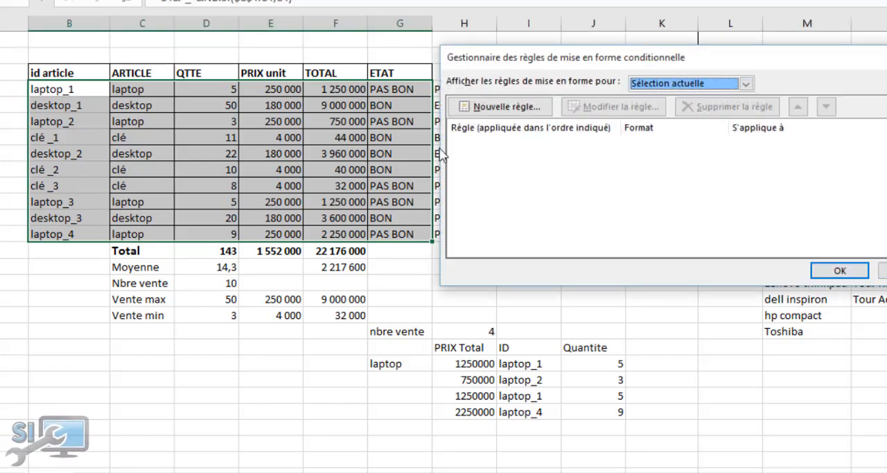
pyautogui.click(497, 107)
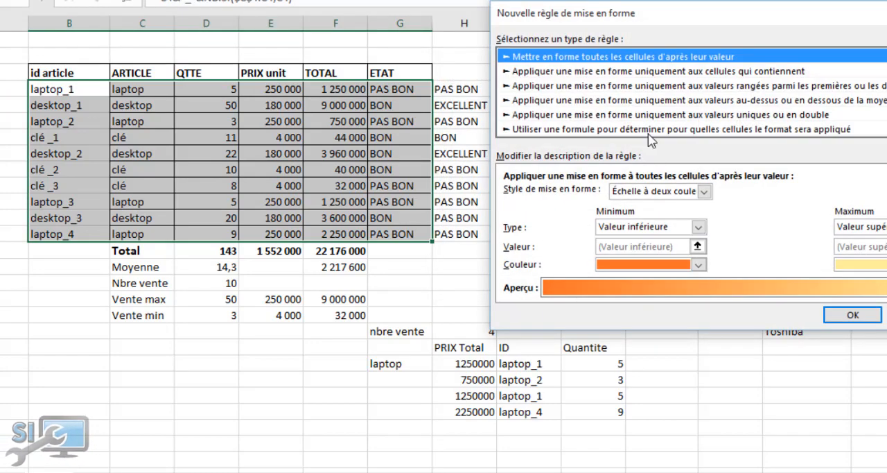
pyautogui.click(651, 115)
pyautogui.click(650, 129)
# Enter =$D>10 as the new rule's formula, based on the QTTE column
pyautogui.click(526, 196)
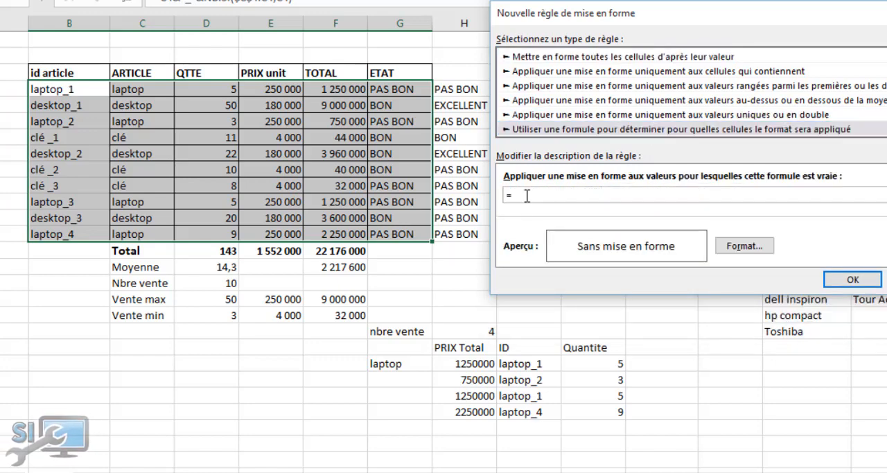
pyautogui.click(215, 92)
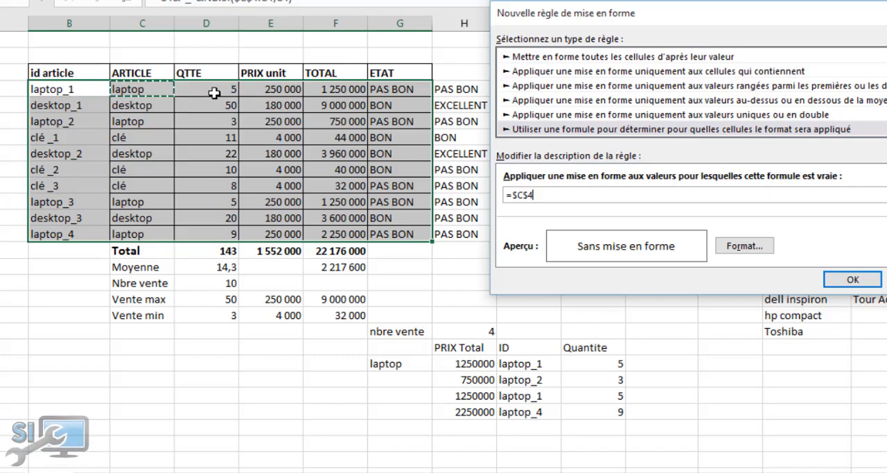
pyautogui.click(215, 91)
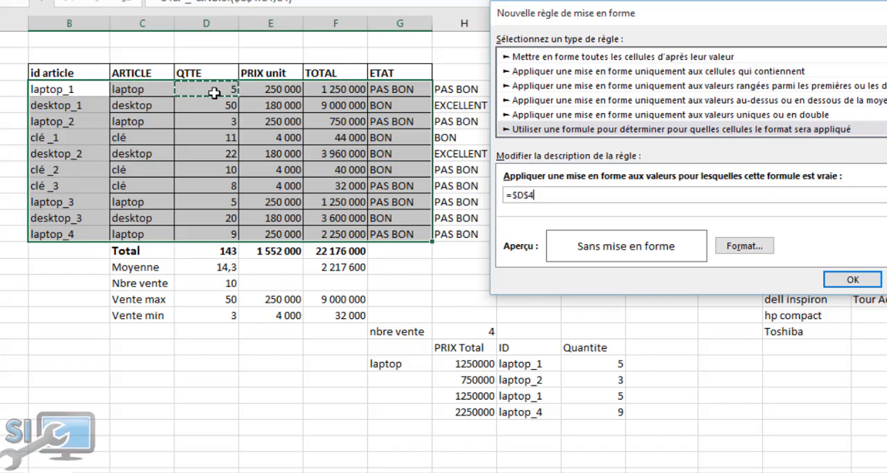
pyautogui.click(532, 195)
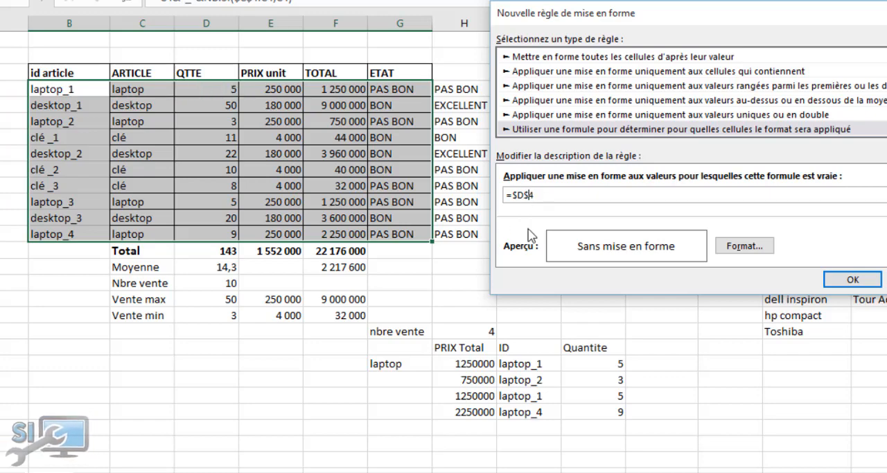
pyautogui.press('BackSpace')
pyautogui.write('0')
# Give the new rule a red background fill and try to confirm it
pyautogui.click(747, 240)
pyautogui.click(546, 127)
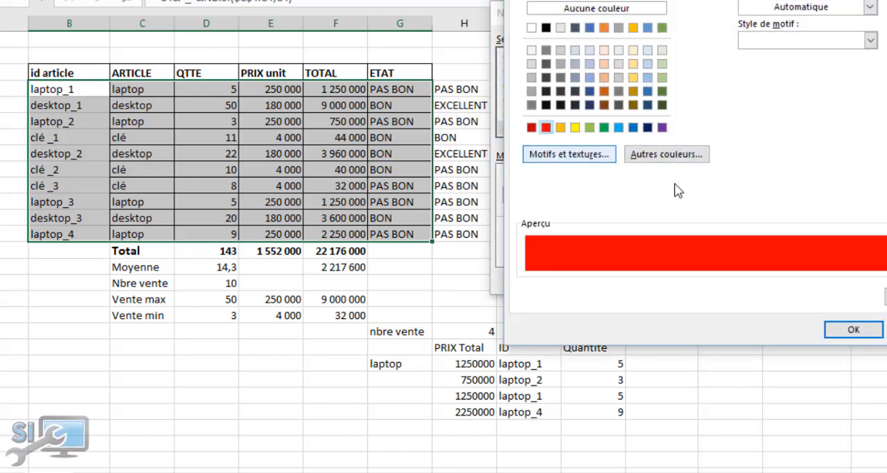
pyautogui.click(853, 331)
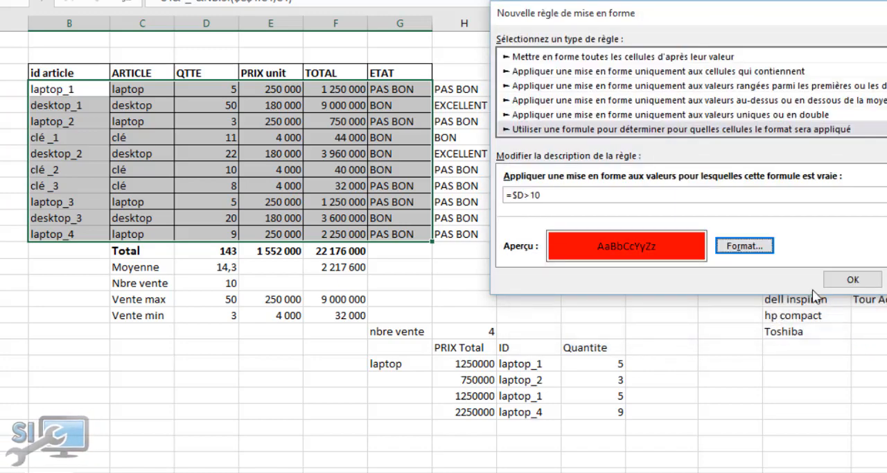
pyautogui.click(857, 280)
pyautogui.moveTo(459, 171); pyautogui.dragTo(447, 313)
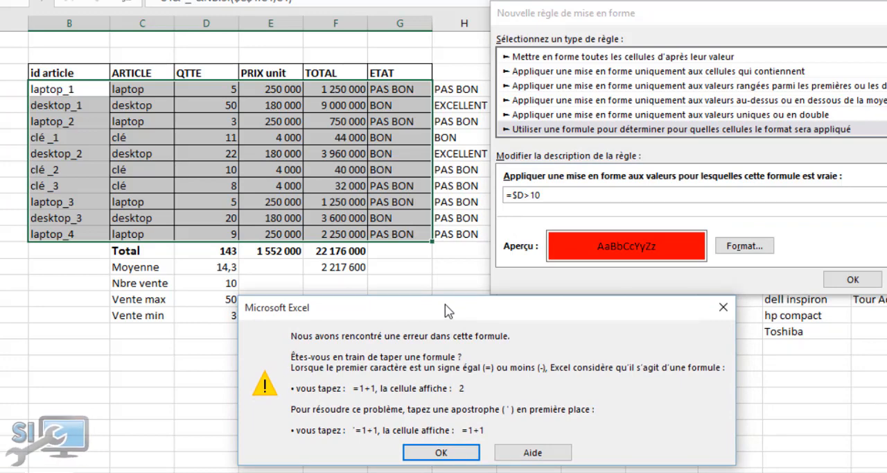
pyautogui.click(440, 451)
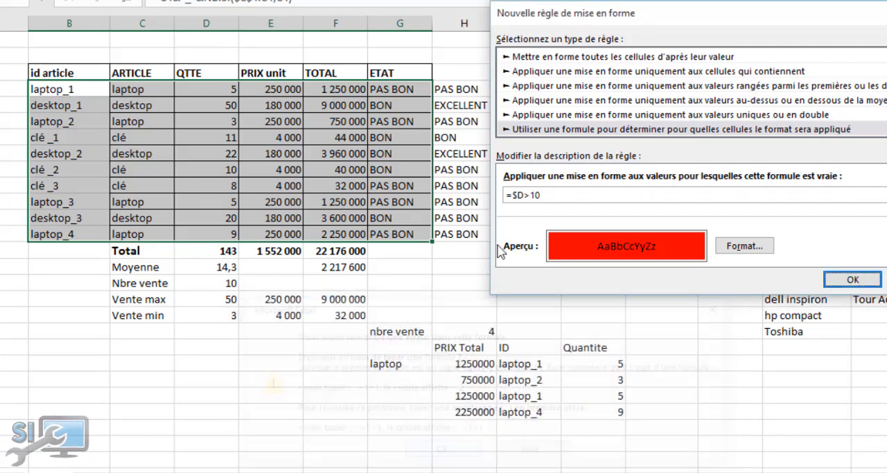
# Correct the rule's formula to =$D4>10 and apply it to B4:G13
pyautogui.click(523, 190)
pyautogui.write('4')
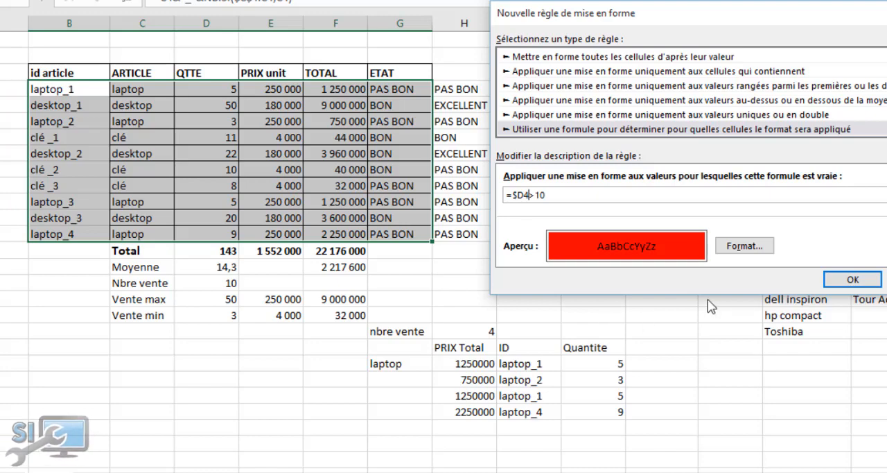
pyautogui.click(853, 279)
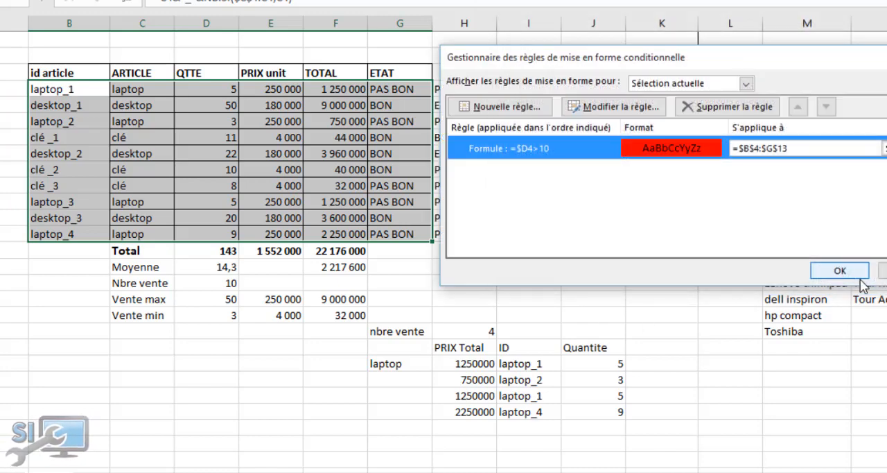
pyautogui.click(881, 271)
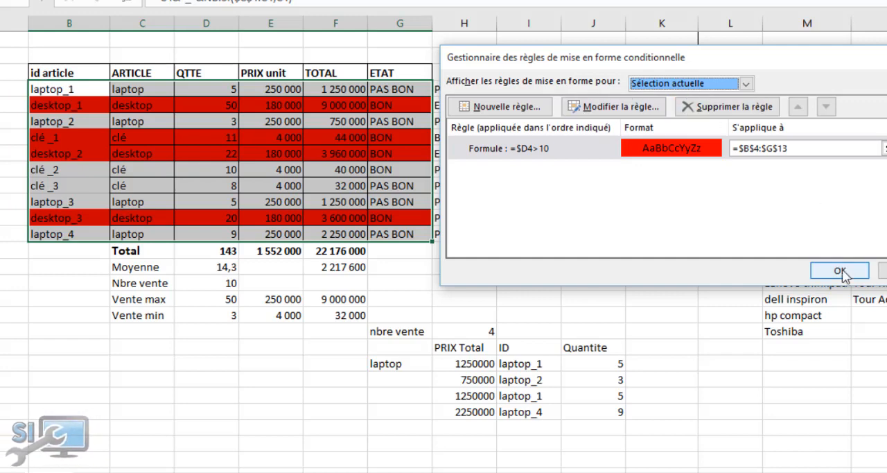
# Edit the =$D4>10 rule to use a green background fill and the formula =$D4>15
pyautogui.doubleClick(648, 153)
pyautogui.click(746, 263)
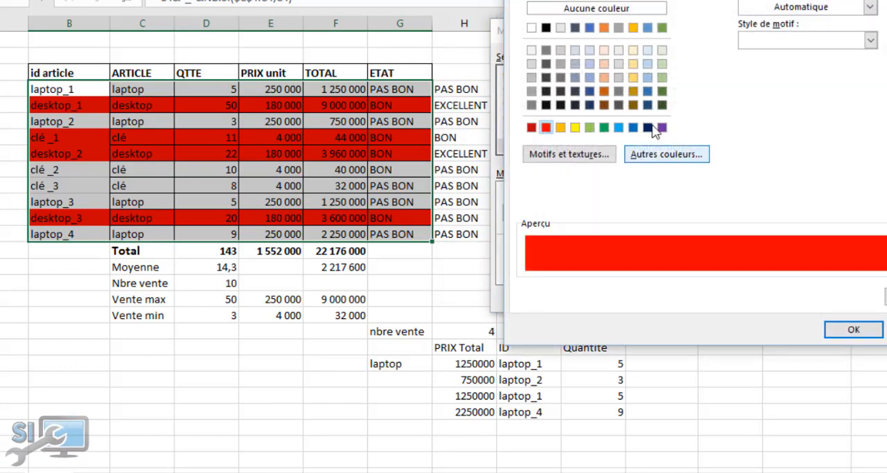
pyautogui.click(603, 127)
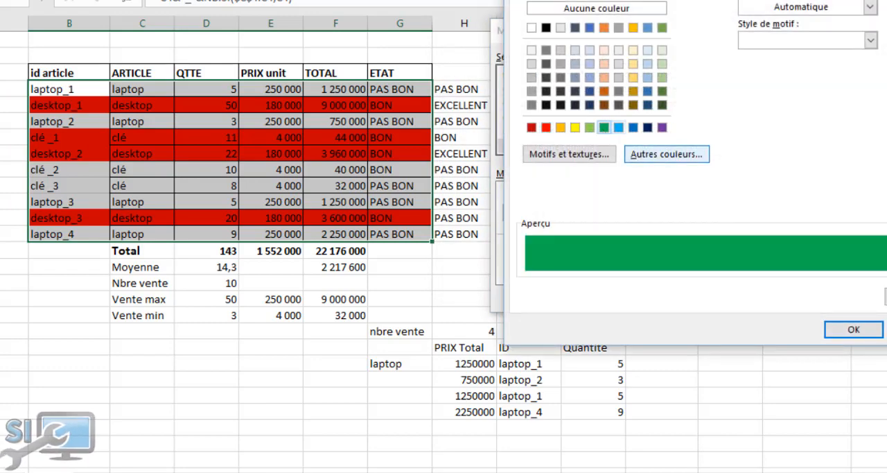
pyautogui.click(855, 331)
pyautogui.click(549, 213)
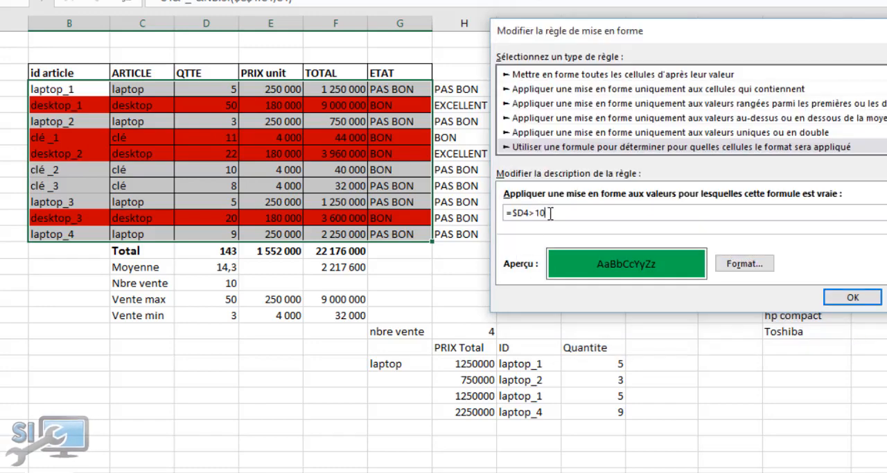
pyautogui.write('5')
pyautogui.click(846, 299)
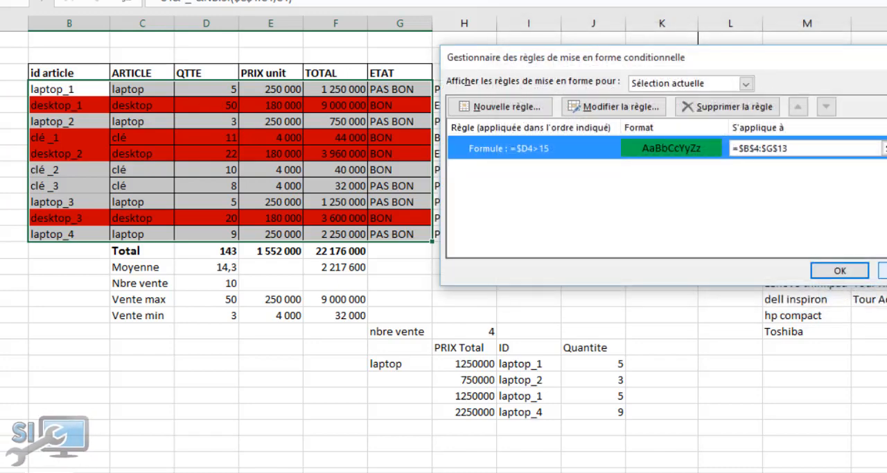
# Apply the edited =$D4>15 rule to the table and close the rules manager
pyautogui.click(883, 270)
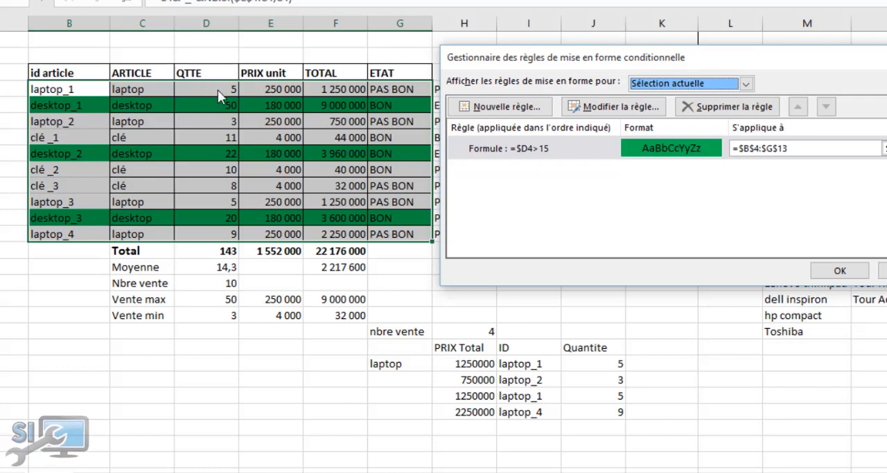
pyautogui.click(840, 271)
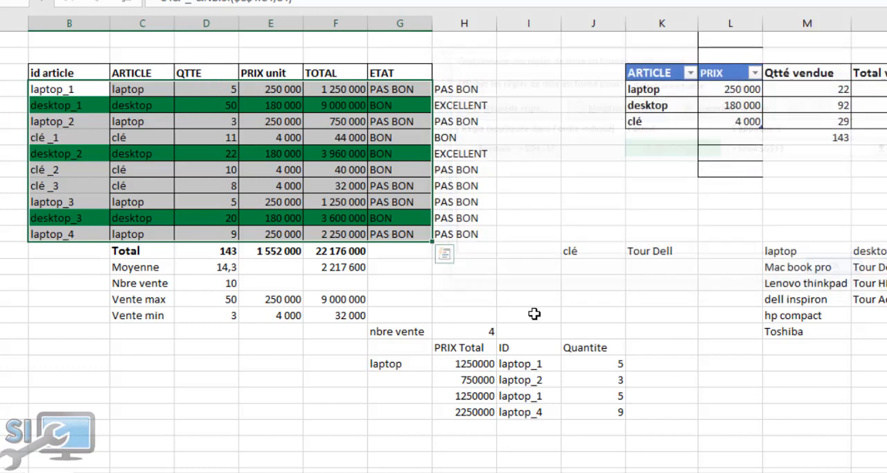
pyautogui.click(417, 314)
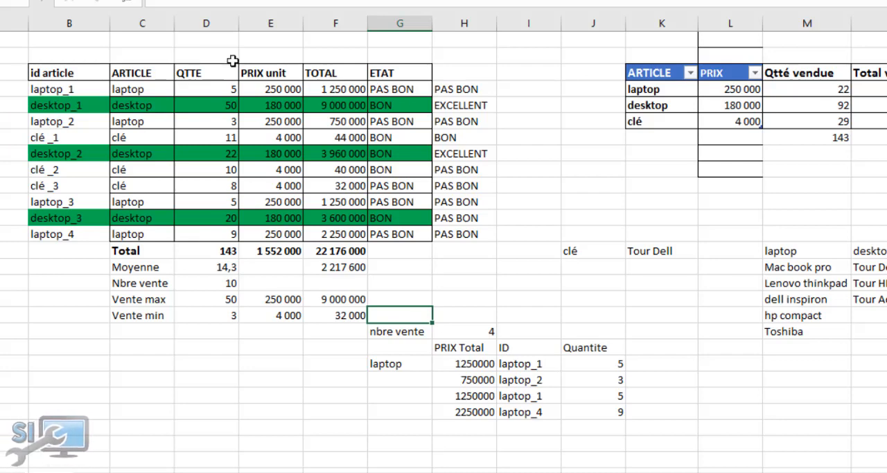
pyautogui.moveTo(54, 79); pyautogui.dragTo(270, 91)
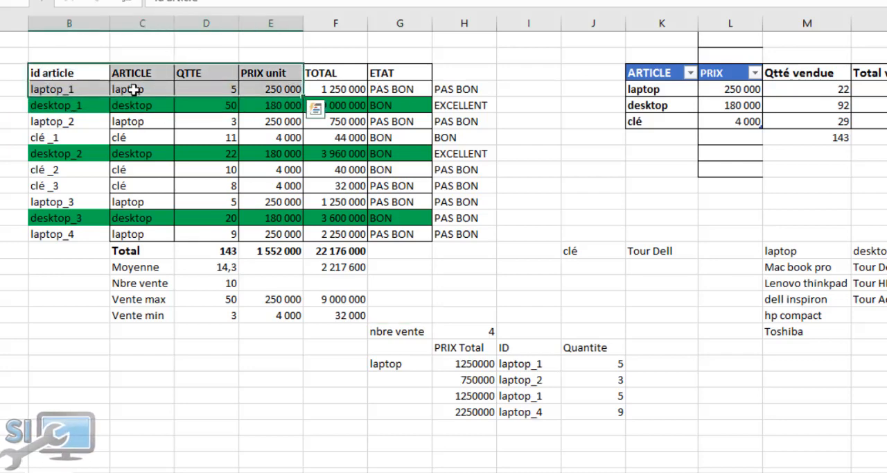
pyautogui.click(67, 90)
pyautogui.doubleClick(66, 90)
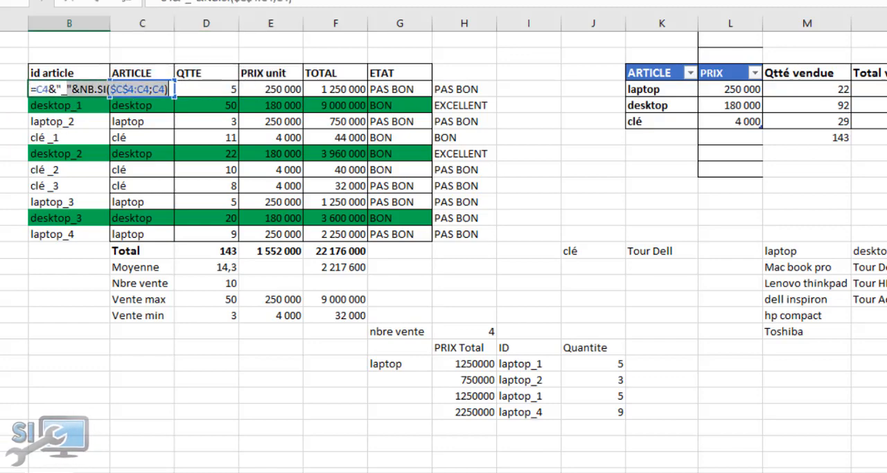
pyautogui.press('Escape')
# Create a new formula-based conditional formatting rule for B4:G13 with the formula =$D4<15
pyautogui.moveTo(56, 93); pyautogui.dragTo(395, 243)
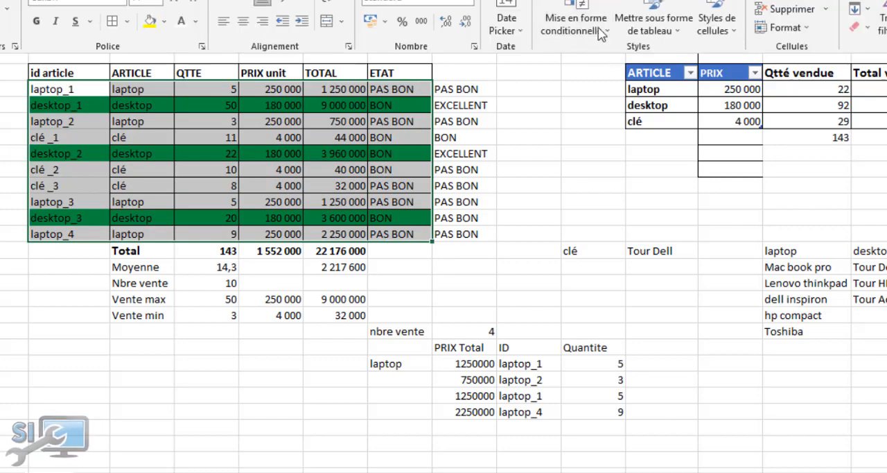
pyautogui.click(575, 22)
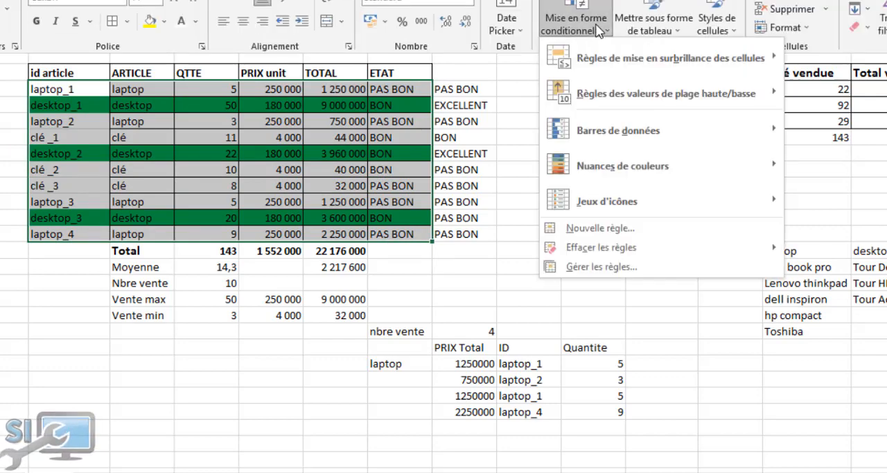
pyautogui.click(627, 230)
pyautogui.click(579, 131)
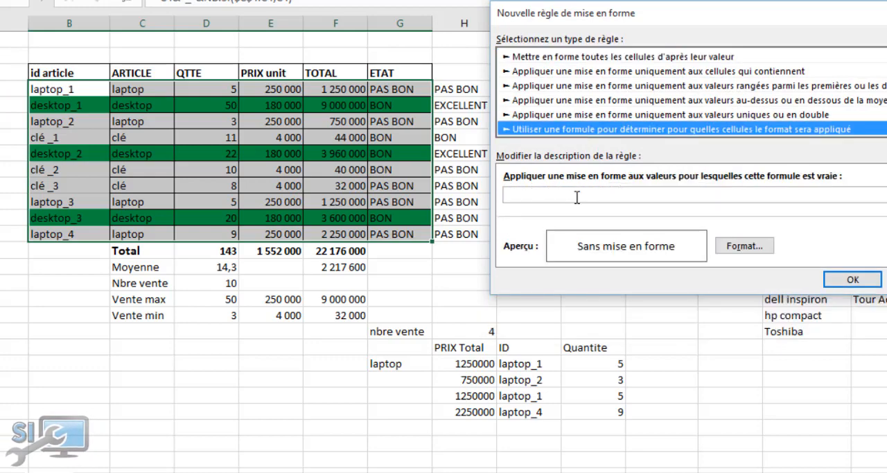
pyautogui.click(576, 195)
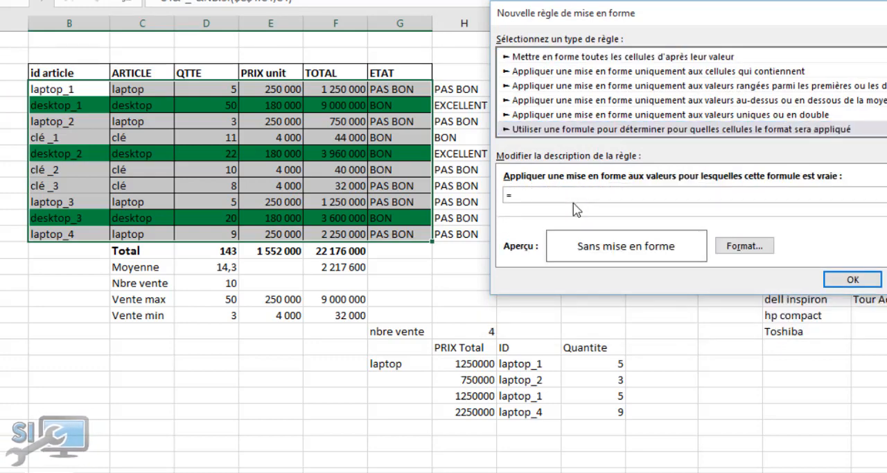
pyautogui.write('=')
pyautogui.click(212, 89)
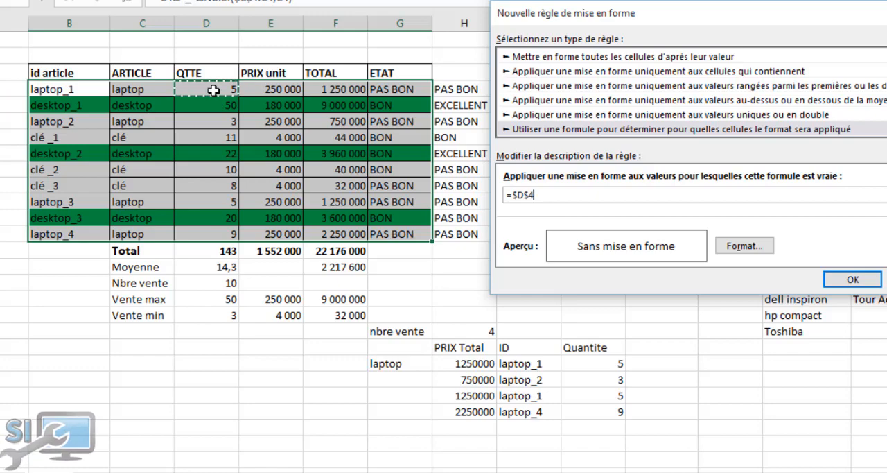
pyautogui.click(526, 195)
pyautogui.press('BackSpace')
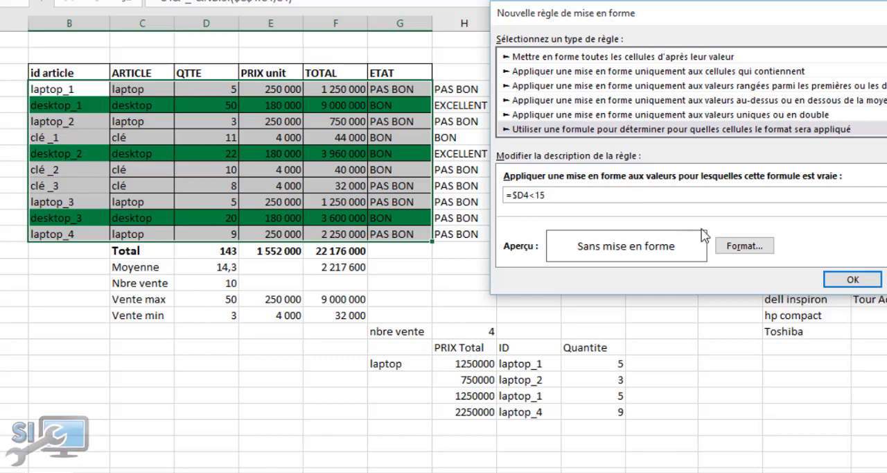
# Give the =$D4<15 rule a bright red background fill and apply it to the table
pyautogui.click(745, 247)
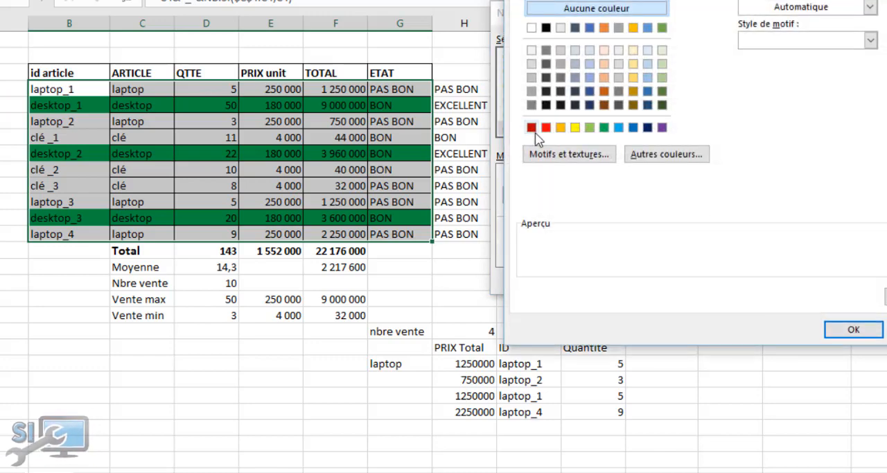
pyautogui.click(547, 128)
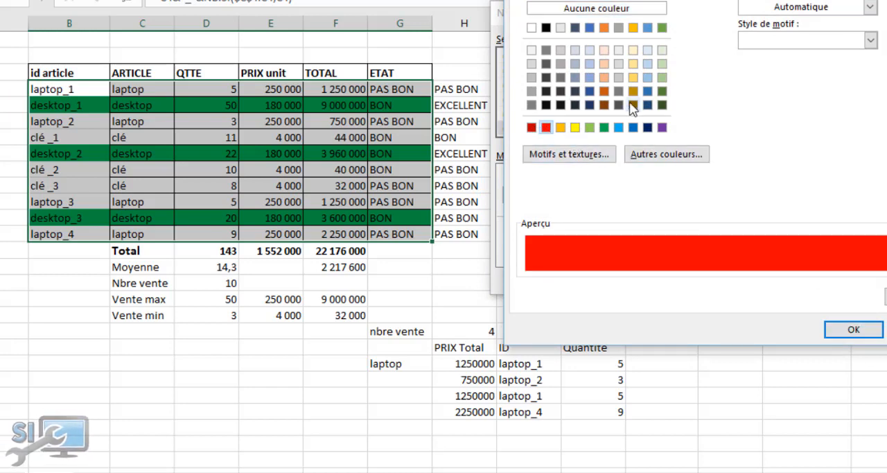
pyautogui.click(561, 129)
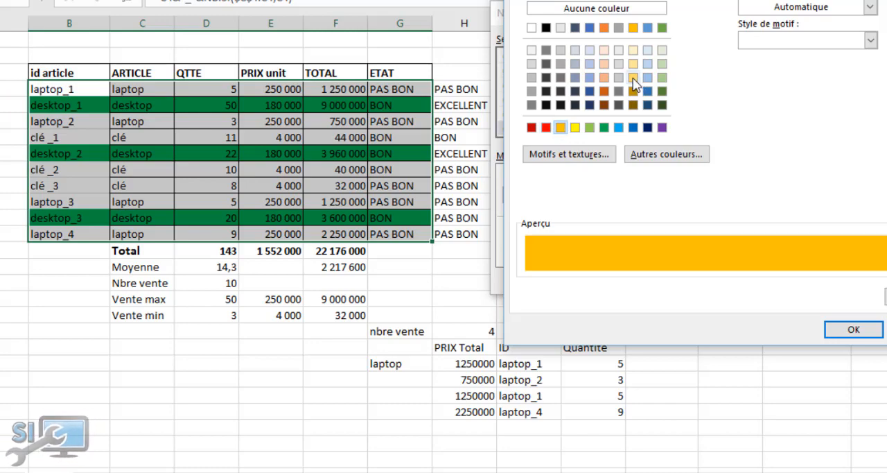
pyautogui.click(632, 77)
pyautogui.click(546, 127)
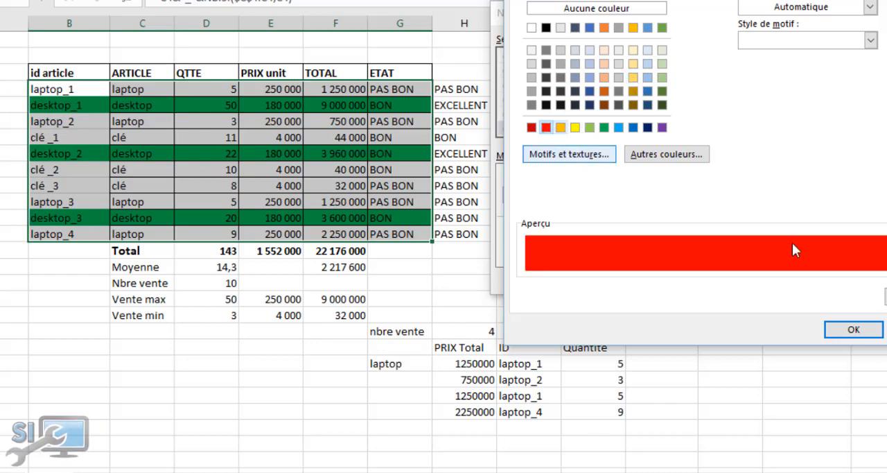
pyautogui.click(864, 330)
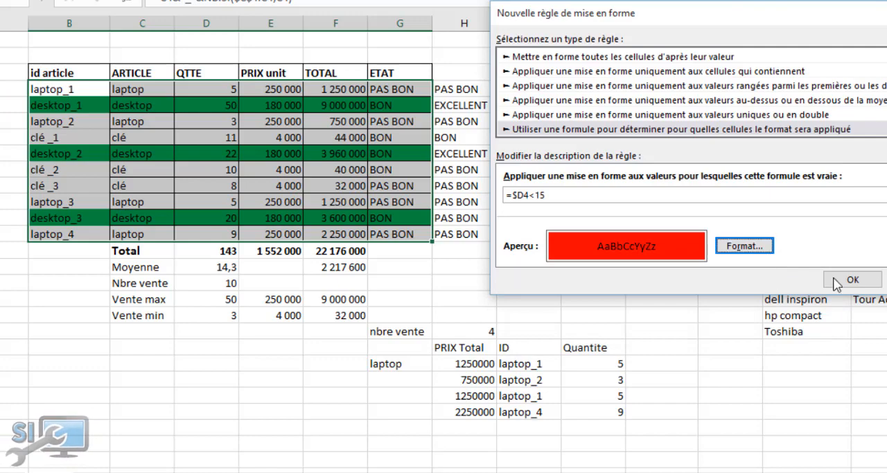
pyautogui.click(865, 280)
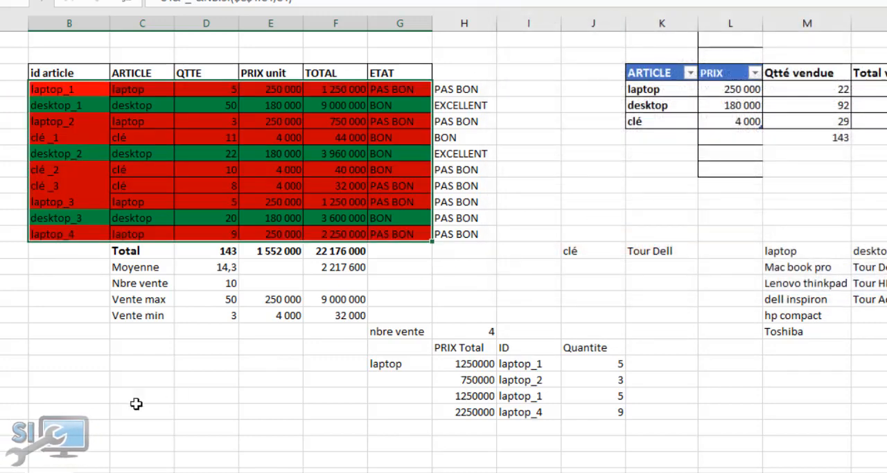
pyautogui.click(218, 352)
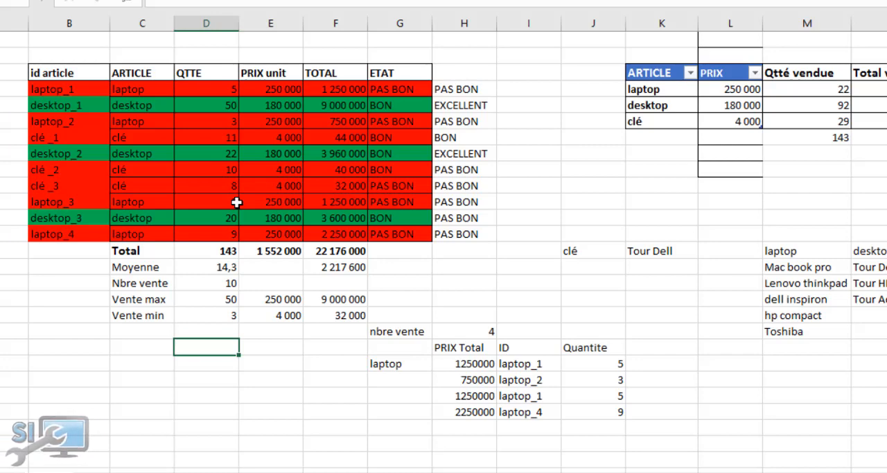
pyautogui.click(570, 140)
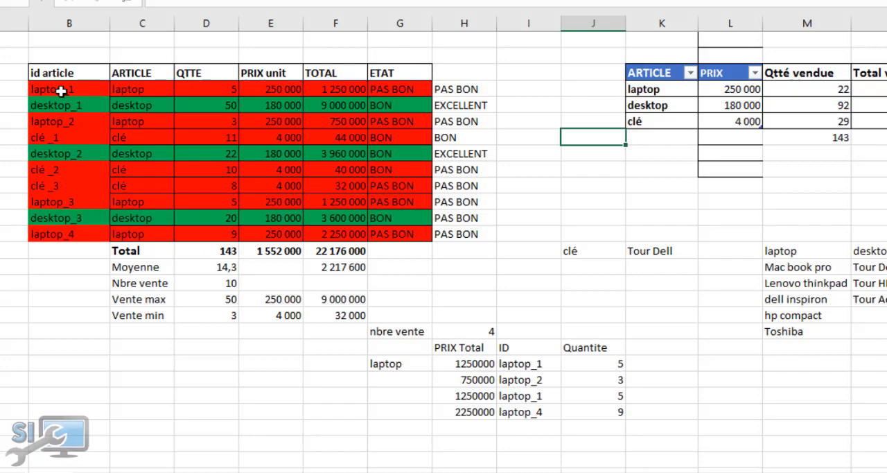
# Start another formula-based formatting rule for B4:G13 that references the first QTTE cell as $D4
pyautogui.moveTo(61, 91); pyautogui.dragTo(433, 234)
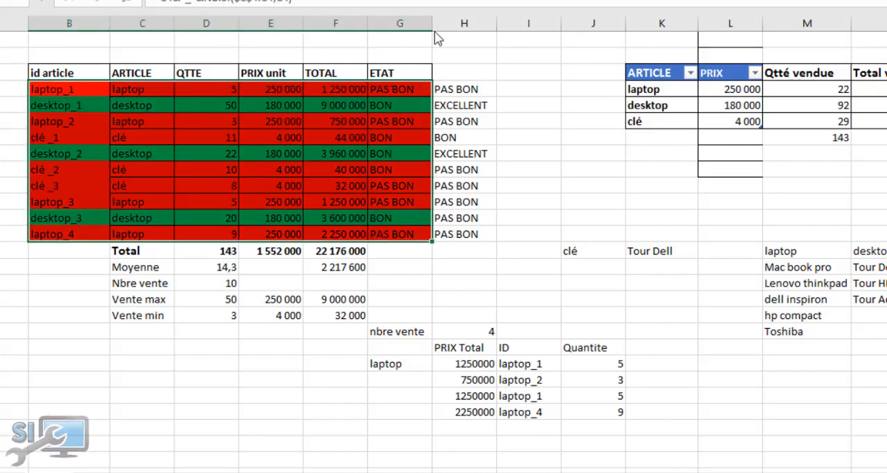
pyautogui.click(582, 27)
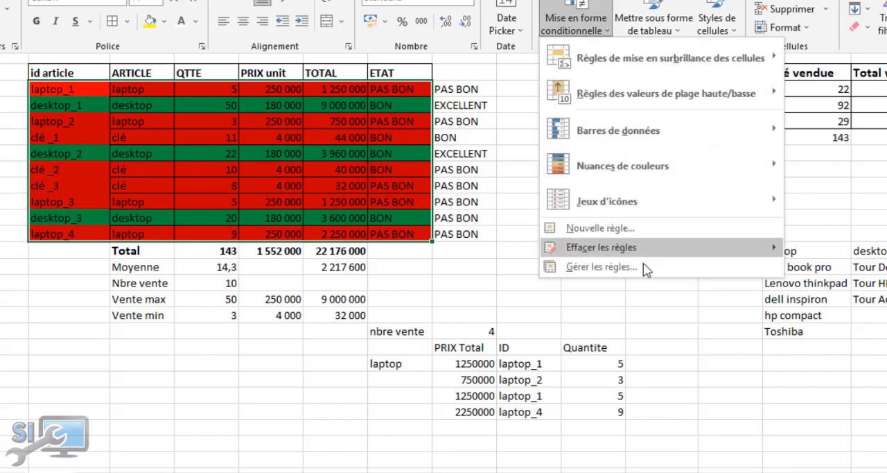
pyautogui.click(634, 229)
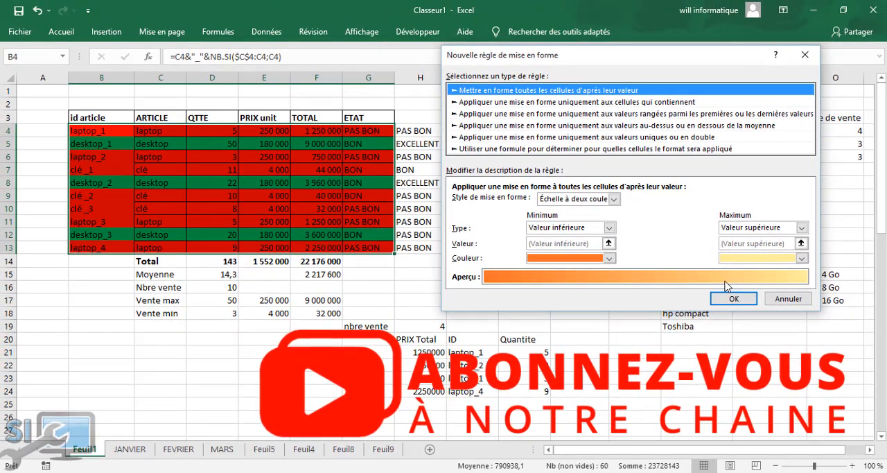
pyautogui.click(509, 148)
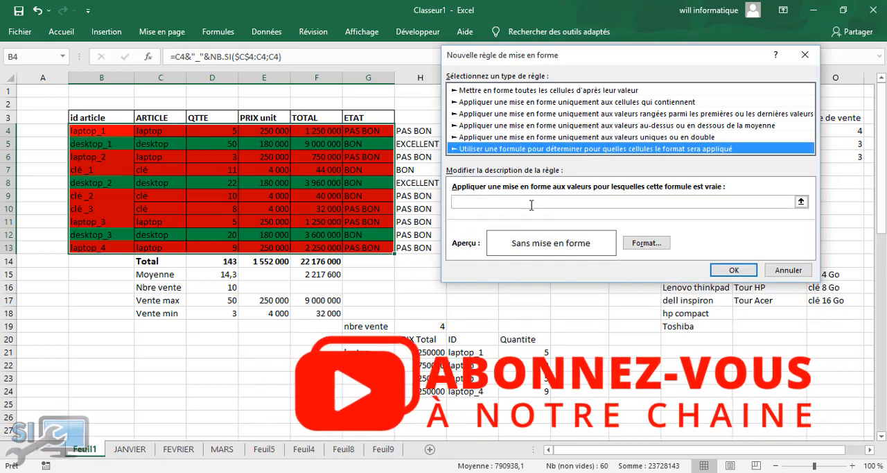
pyautogui.click(506, 202)
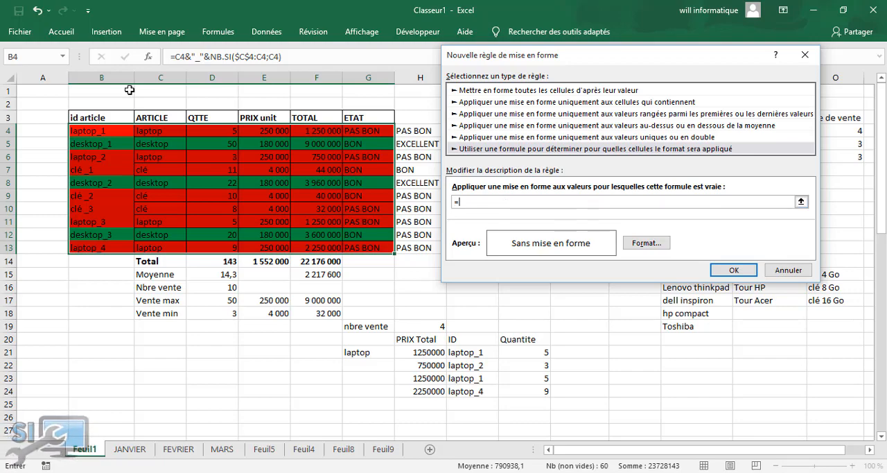
pyautogui.click(221, 131)
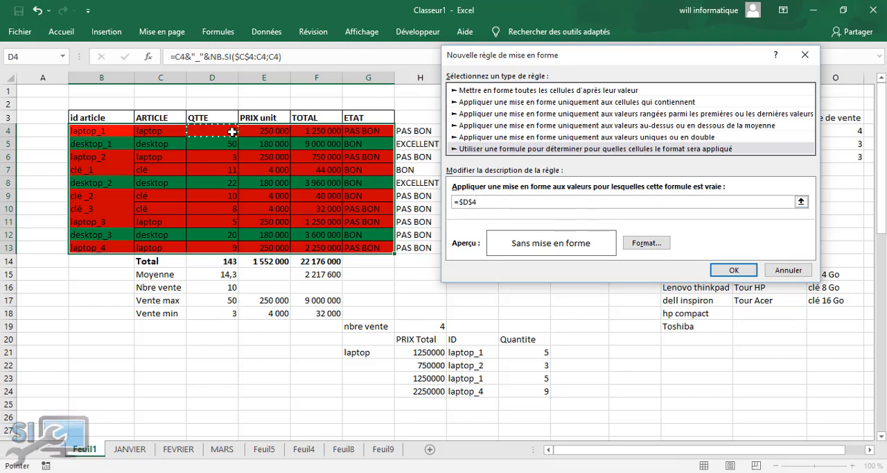
pyautogui.click(471, 201)
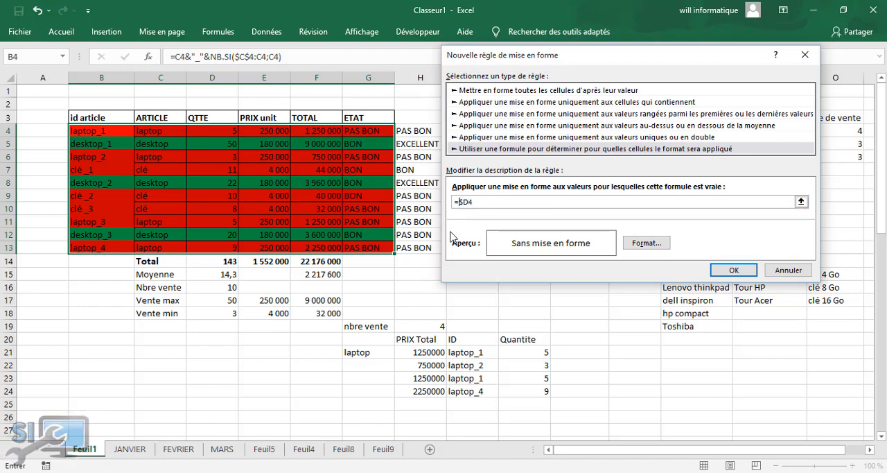
# Try to enter the two-condition formula =et($D4>5;<10) for the new rule
pyautogui.write('et(')
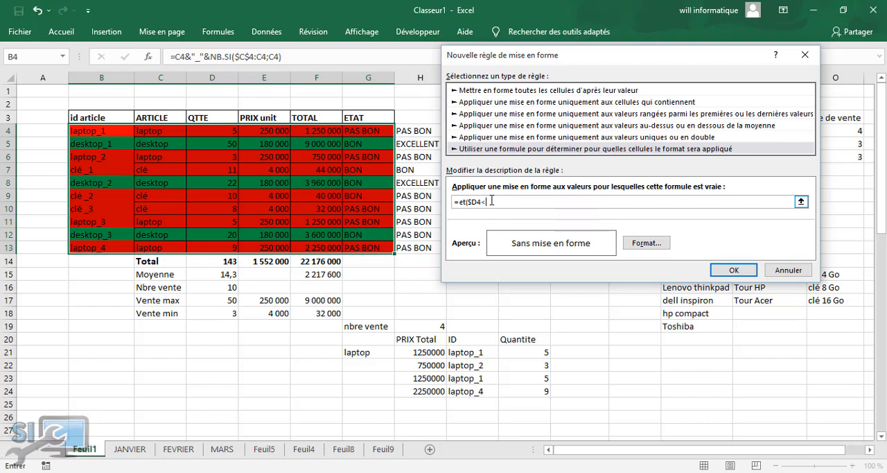
pyautogui.write('10;>')
pyautogui.press('Left')
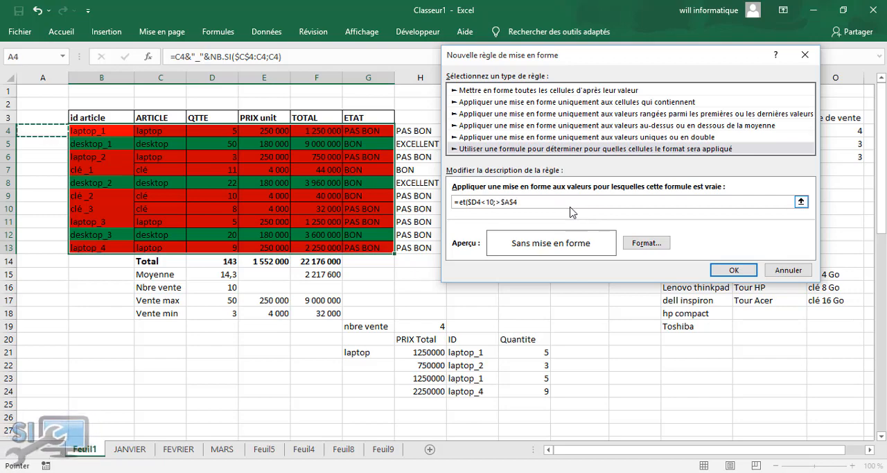
pyautogui.press('BackSpace')
pyautogui.press('BackSpace')
pyautogui.press('BackSpace')
pyautogui.press('BackSpace')
pyautogui.press('BackSpace')
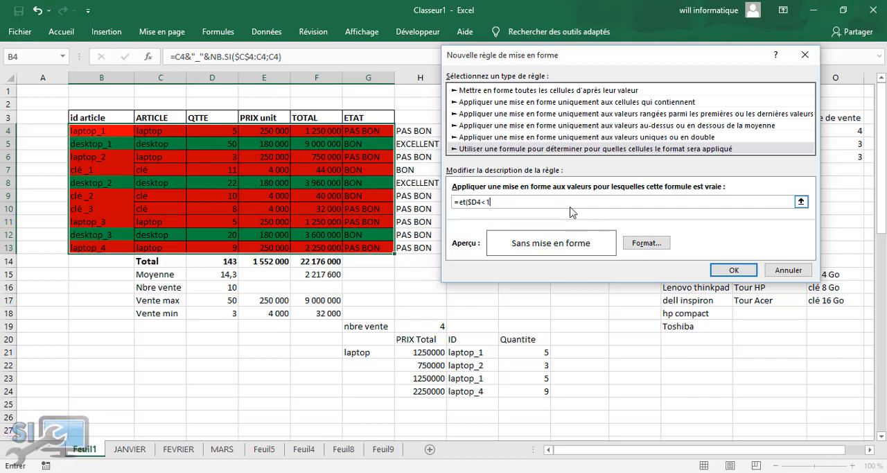
pyautogui.write('> 5;<10')
# Give the new rule an orange background fill, try to confirm it, and discard the rule
pyautogui.click(646, 243)
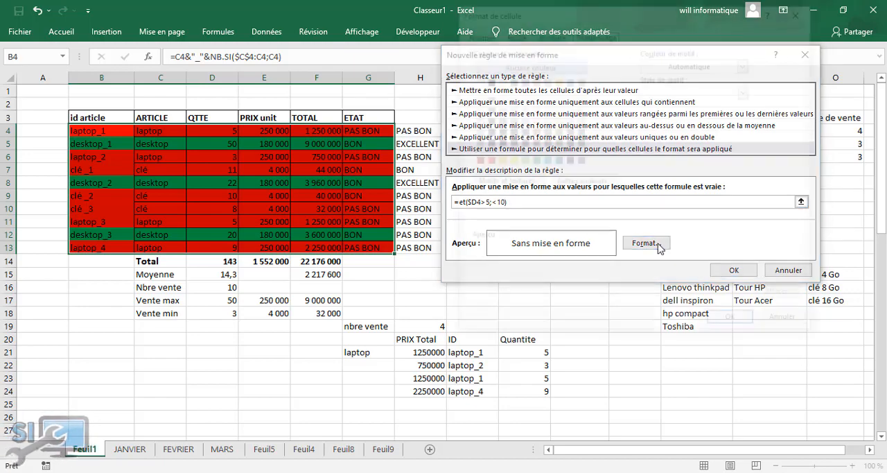
pyautogui.click(498, 160)
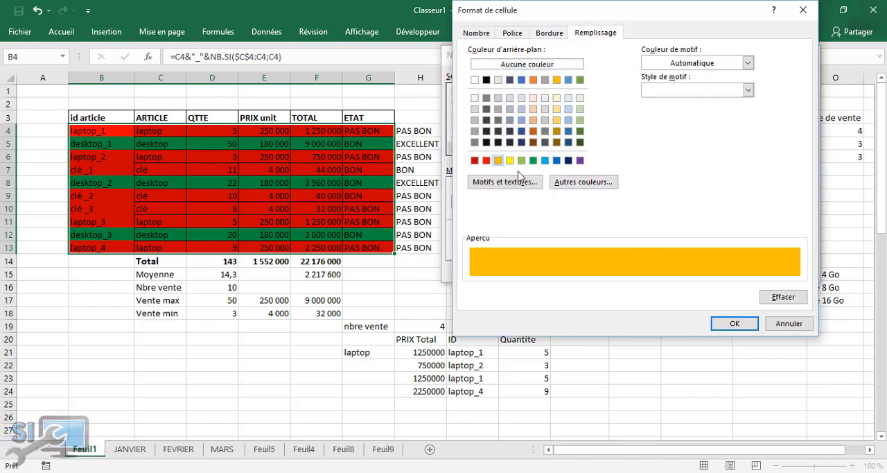
pyautogui.click(742, 329)
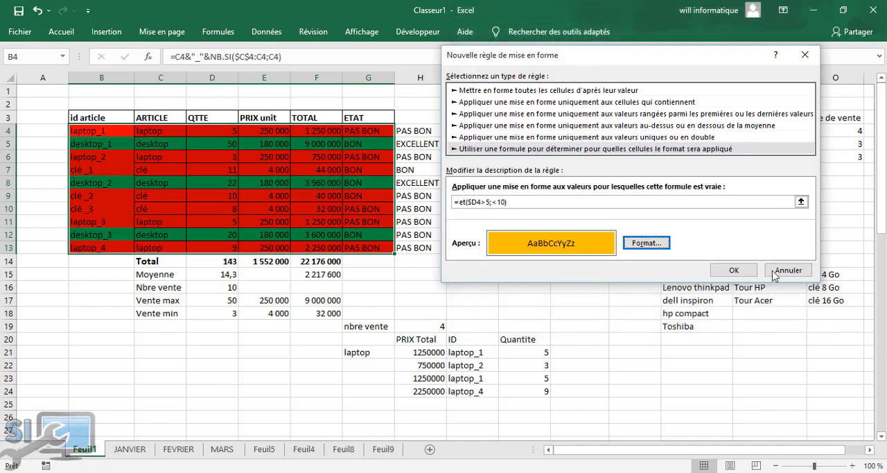
pyautogui.click(724, 272)
pyautogui.moveTo(415, 191); pyautogui.dragTo(572, 301)
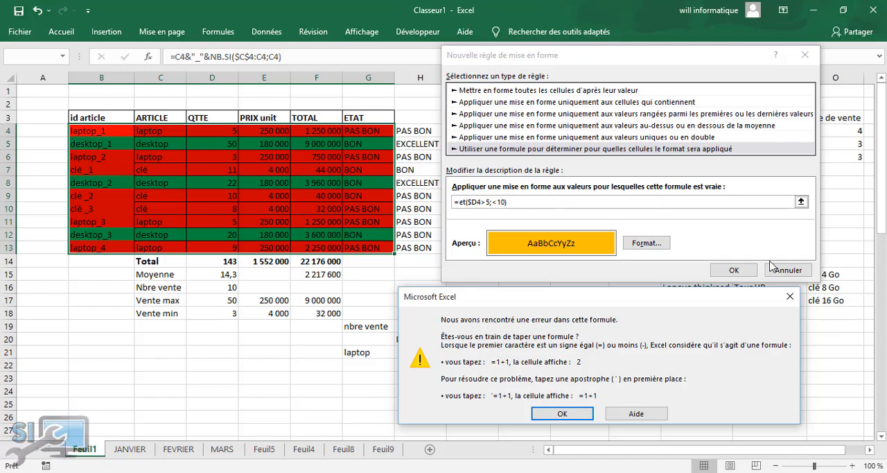
pyautogui.click(562, 413)
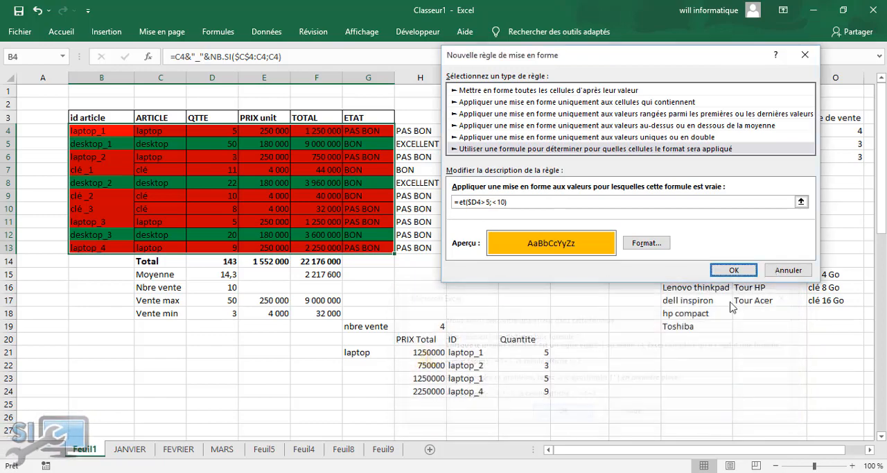
pyautogui.click(797, 270)
pyautogui.click(485, 194)
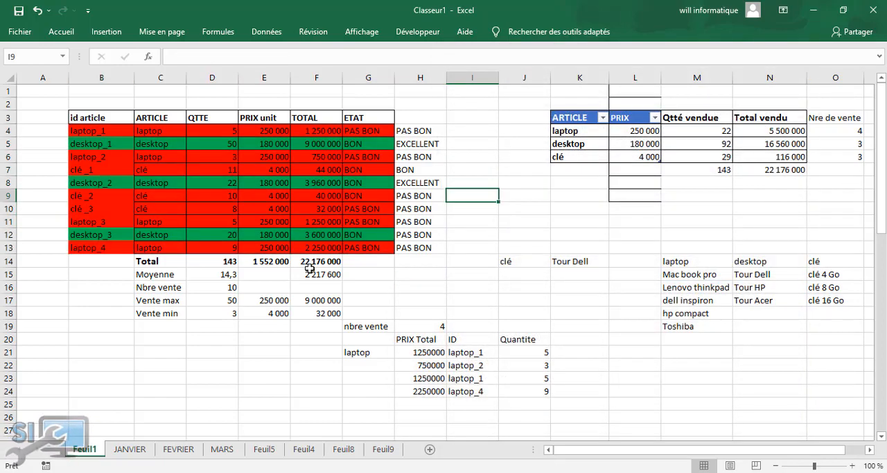
# Switch to the TEXT2 workbook, maximize it, and open its base de données sheet
pyautogui.click(149, 326)
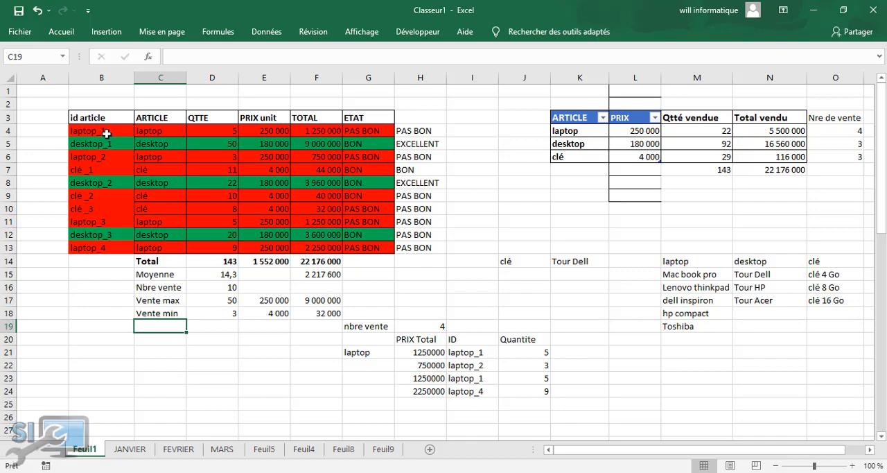
pyautogui.moveTo(107, 133); pyautogui.dragTo(392, 212)
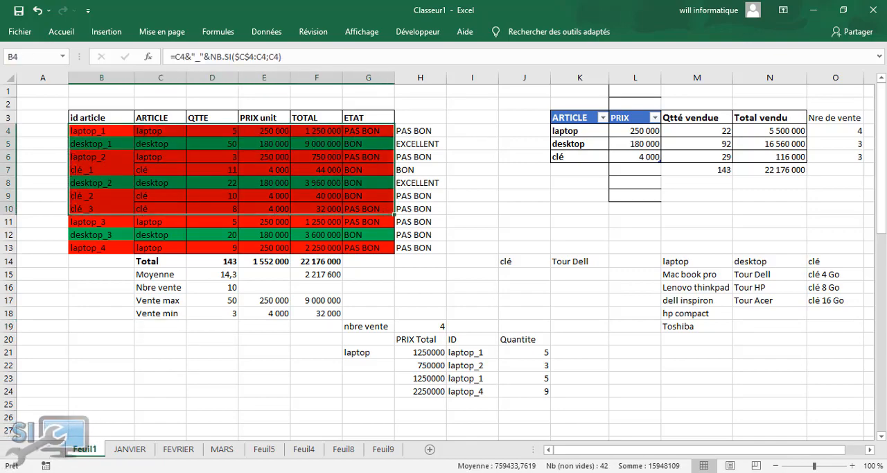
pyautogui.moveTo(429, 471)
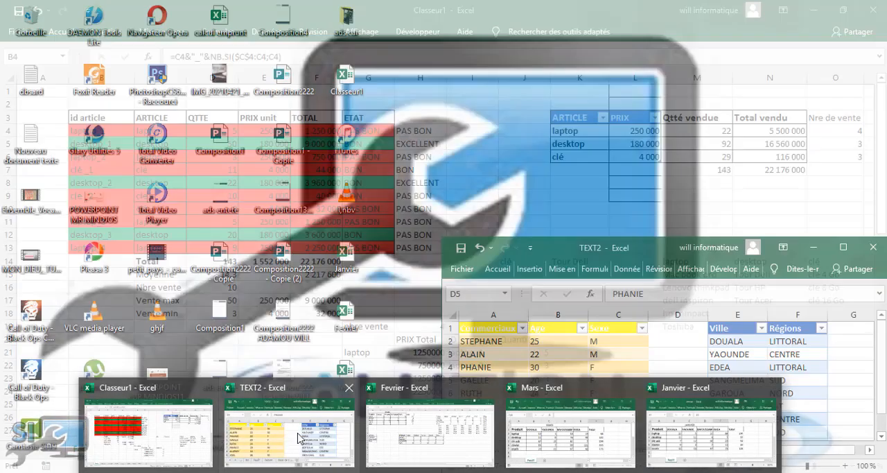
pyautogui.click(299, 438)
pyautogui.click(843, 247)
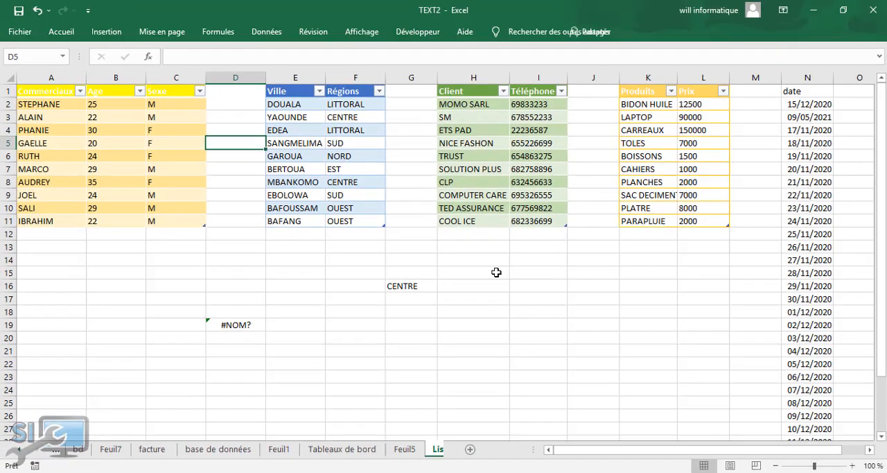
pyautogui.click(217, 449)
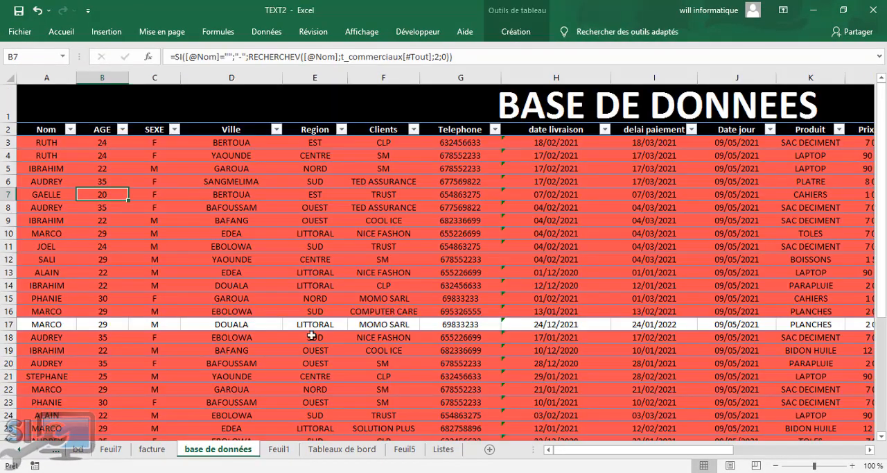
# Review the conditional formatting rules defined on the base de données table, and return to the Classeur1 workbook
pyautogui.click(410, 198)
pyautogui.click(194, 209)
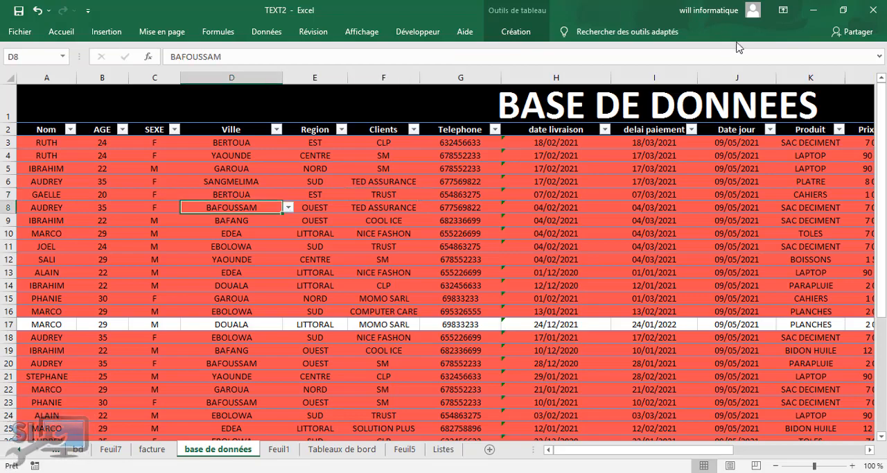
pyautogui.click(61, 32)
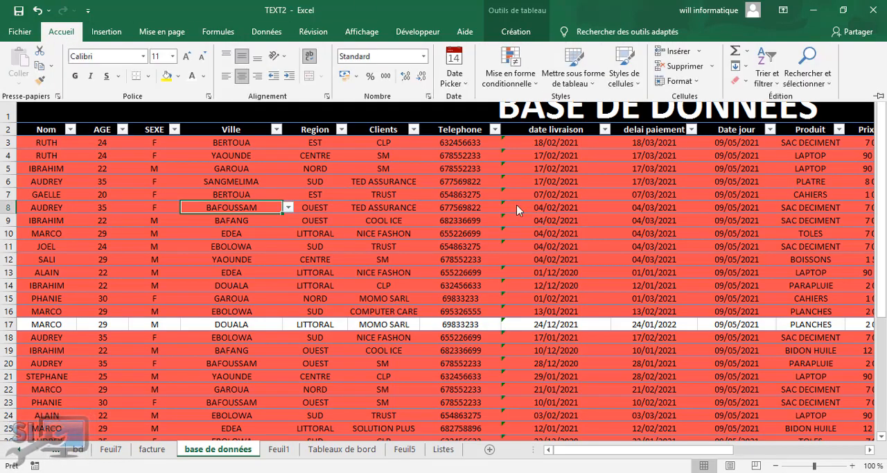
pyautogui.click(510, 75)
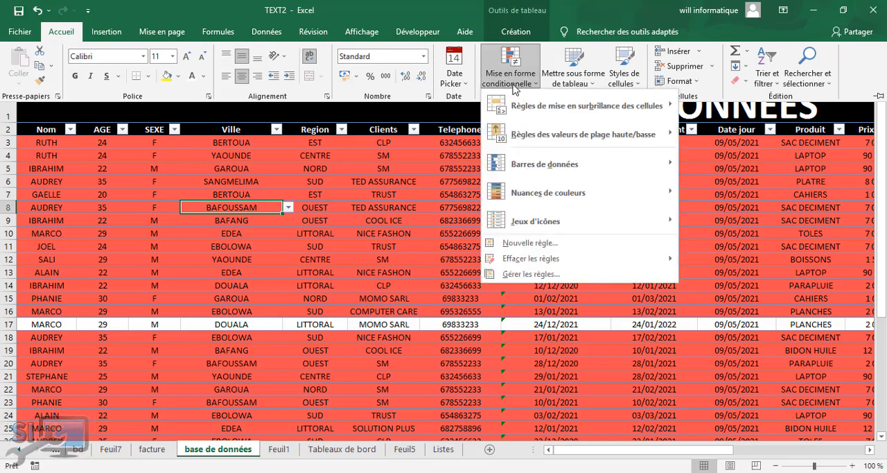
pyautogui.click(574, 272)
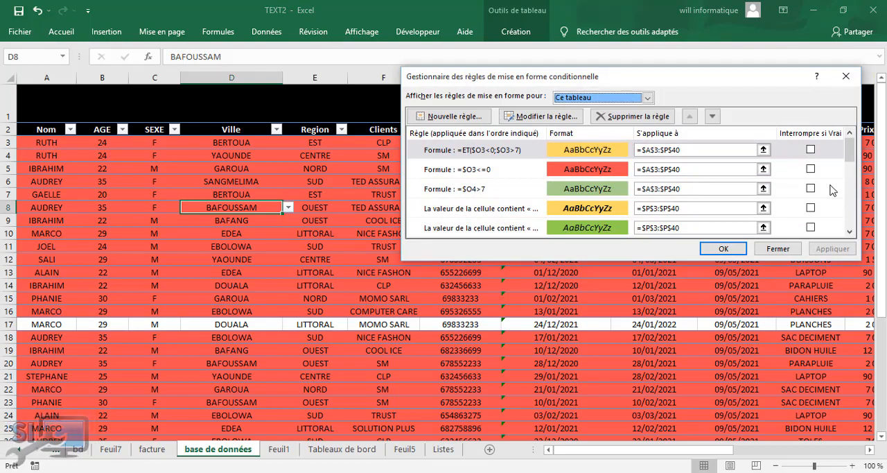
pyautogui.click(846, 76)
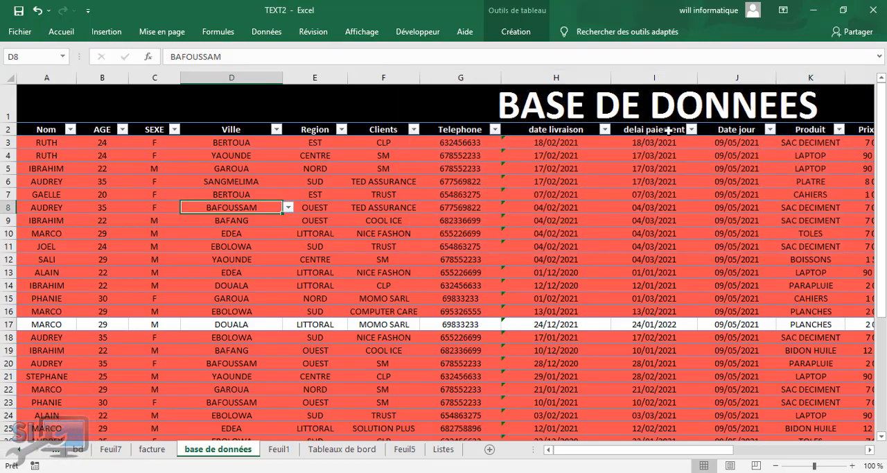
pyautogui.click(813, 17)
# Start a new formula-based conditional formatting rule for the article table rows B4:G13
pyautogui.click(294, 313)
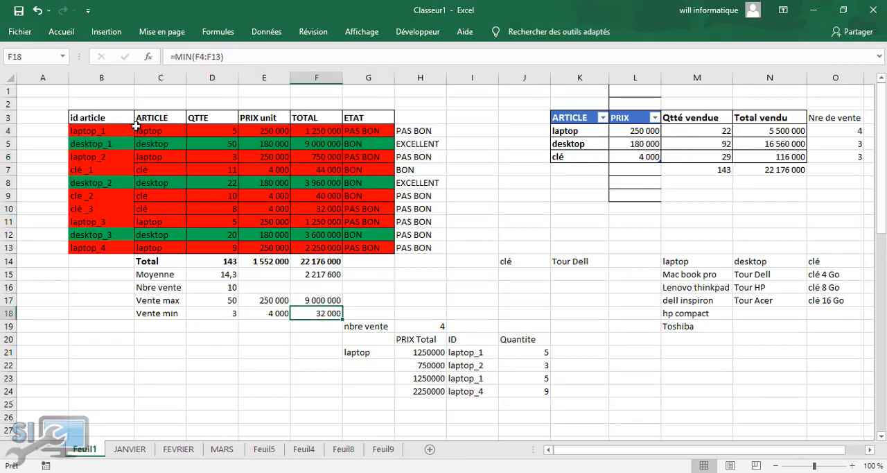
pyautogui.moveTo(115, 129); pyautogui.dragTo(375, 247)
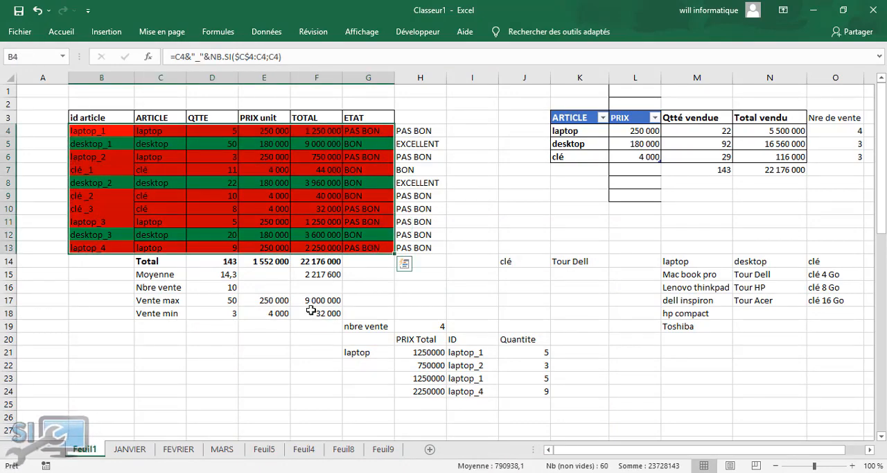
pyautogui.click(69, 32)
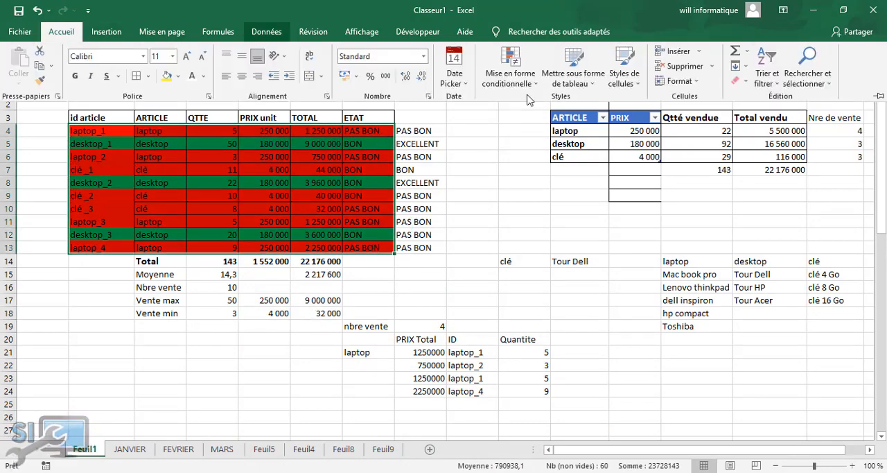
pyautogui.click(499, 90)
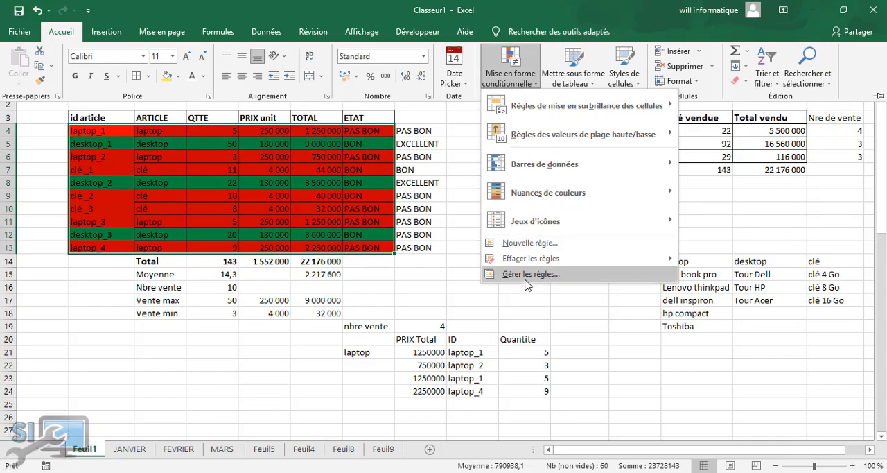
pyautogui.click(532, 243)
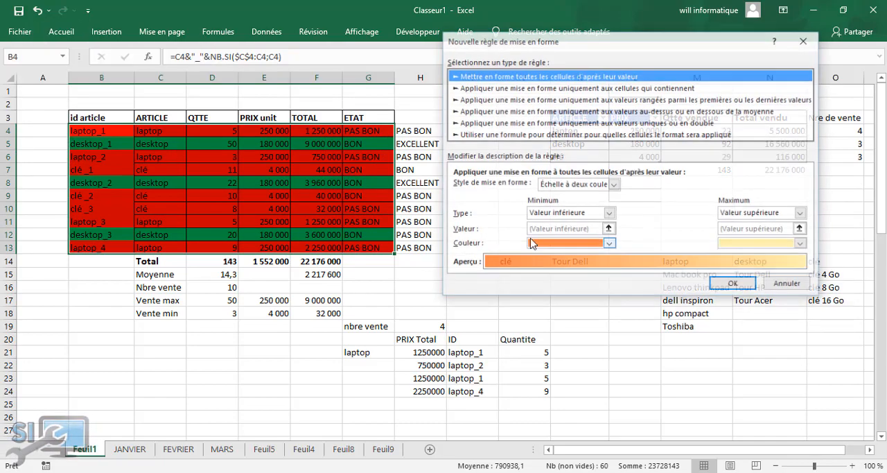
pyautogui.click(527, 135)
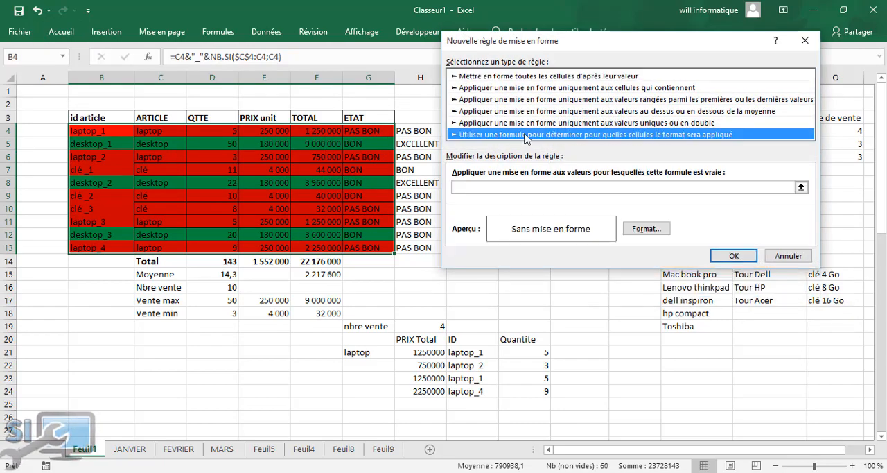
pyautogui.click(505, 187)
# Enter =et($D$4<5;$D$4<10) as the rule's formula, referencing the first QTTE cell in both conditions
pyautogui.write('=et')
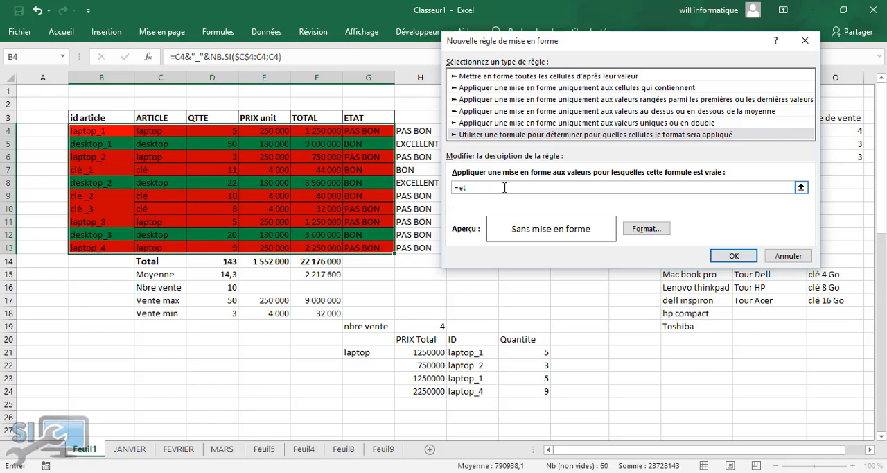
pyautogui.write('(')
pyautogui.click(235, 131)
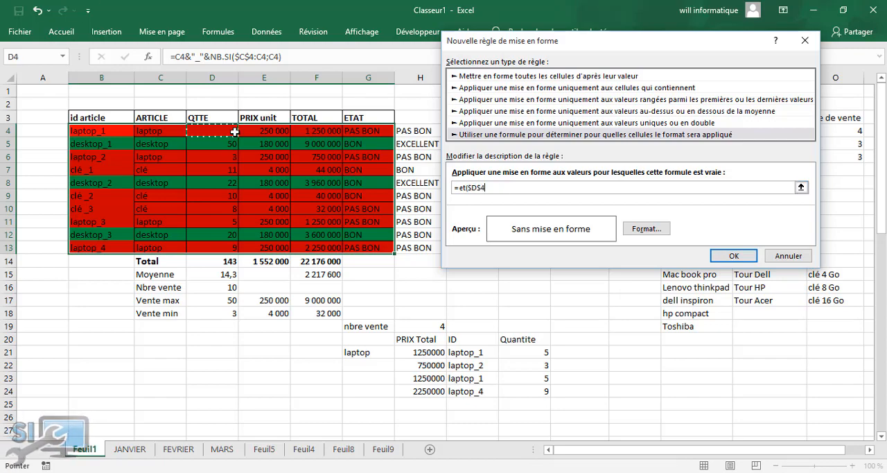
pyautogui.write('<5;')
pyautogui.click(235, 131)
pyautogui.write('>')
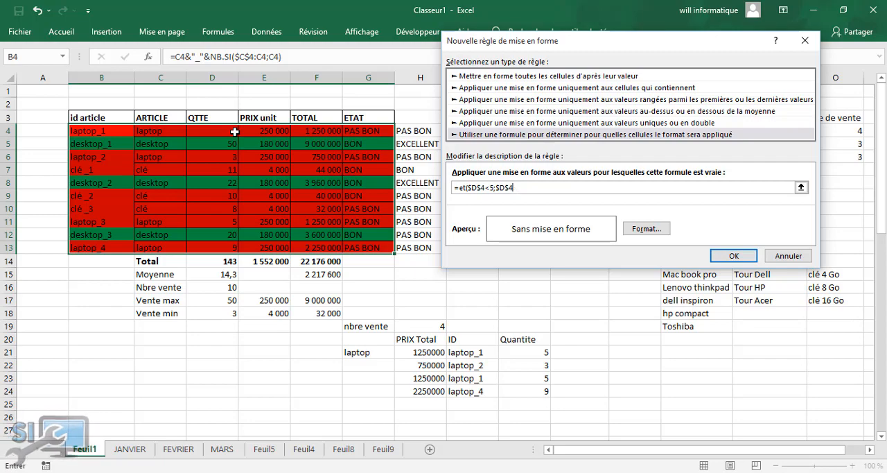
pyautogui.write('10')
# Correct the first condition of the rule's formula to $D$4>5
pyautogui.click(490, 187)
pyautogui.press('BackSpace')
pyautogui.press('BackSpace')
pyautogui.write('>')
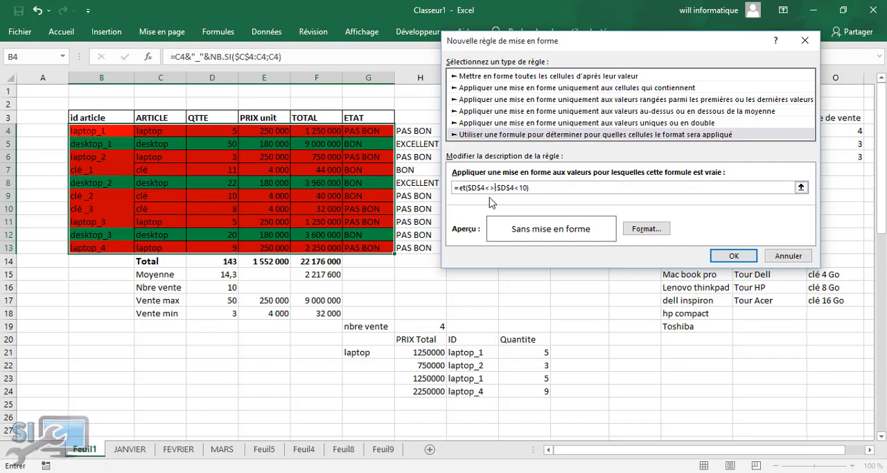
pyautogui.click(90, 131)
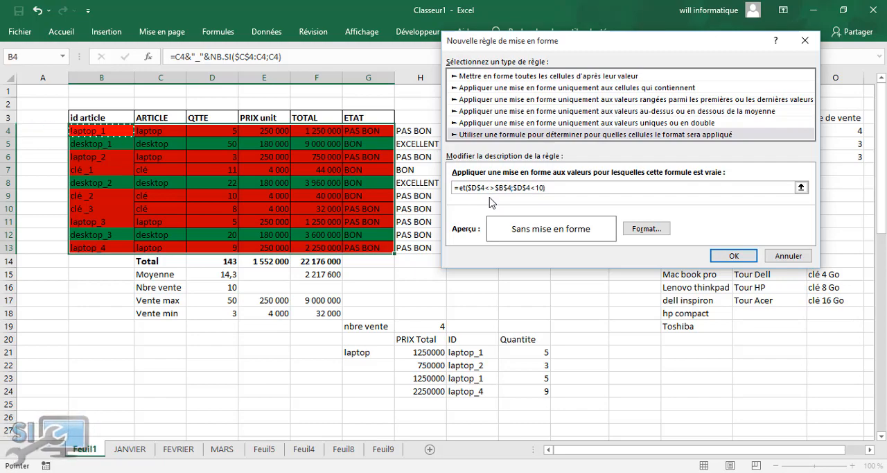
pyautogui.press('Right')
pyautogui.press('Right')
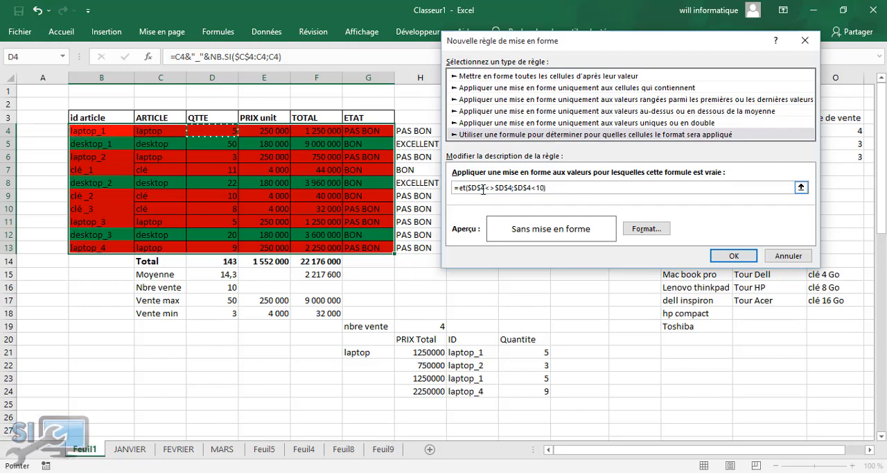
pyautogui.click(490, 187)
pyautogui.press('BackSpace')
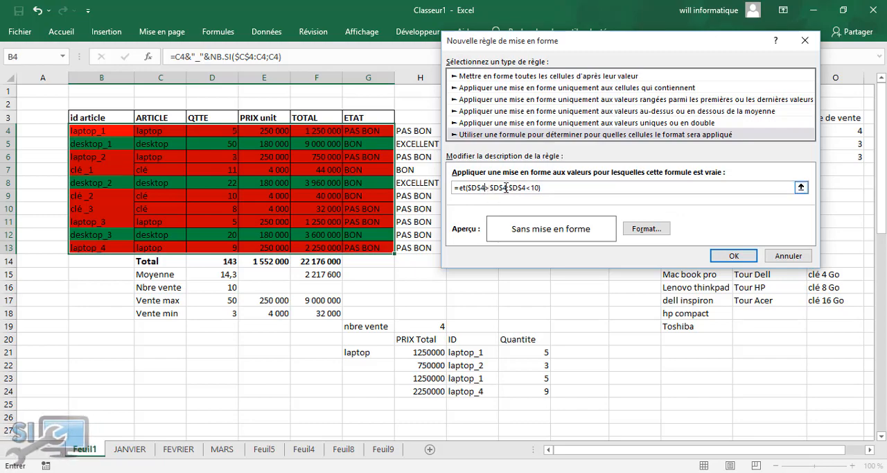
pyautogui.click(508, 187)
pyautogui.press('BackSpace')
pyautogui.press('BackSpace')
pyautogui.press('BackSpace')
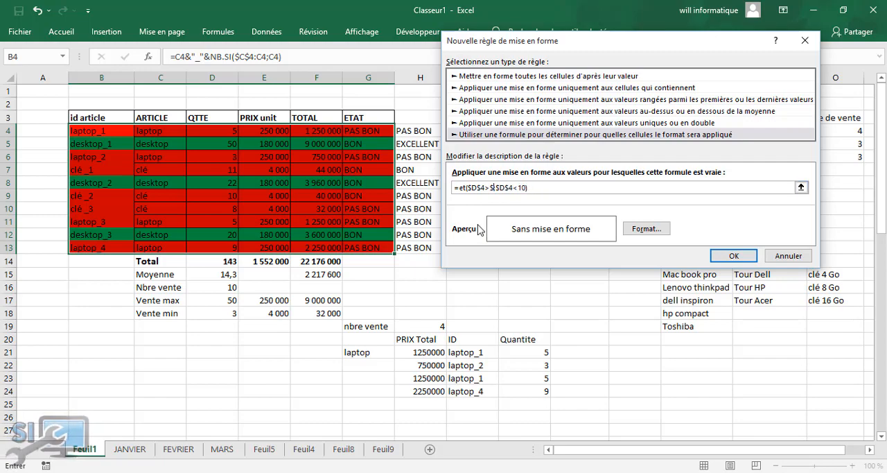
pyautogui.press('BackSpace')
pyautogui.write('5;')
# Make the row relative in both cell references so the formula reads =et($D4>5;$D4<10)
pyautogui.click(483, 187)
pyautogui.press('BackSpace')
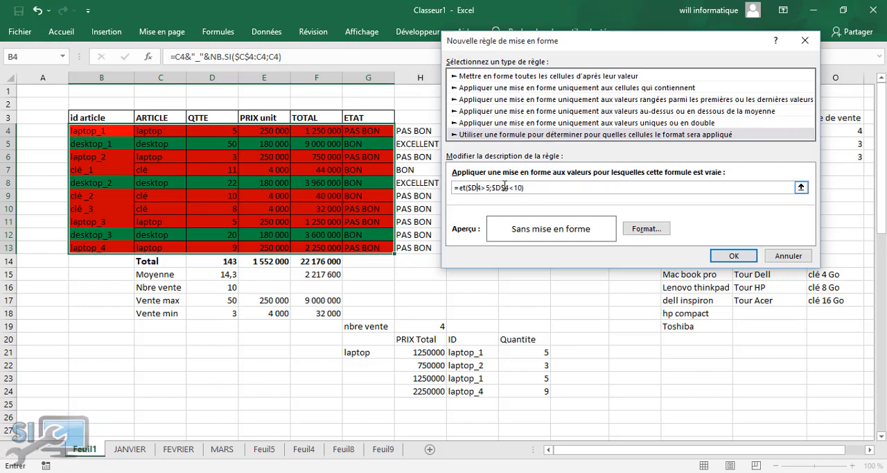
pyautogui.click(505, 187)
pyautogui.press('BackSpace')
# Give the rule an orange background fill and apply it to the table
pyautogui.click(647, 228)
pyautogui.click(498, 160)
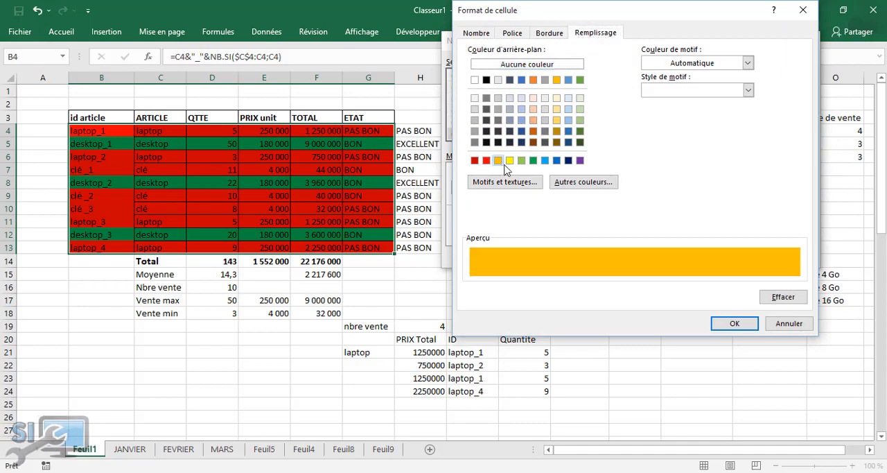
pyautogui.click(746, 324)
pyautogui.click(733, 255)
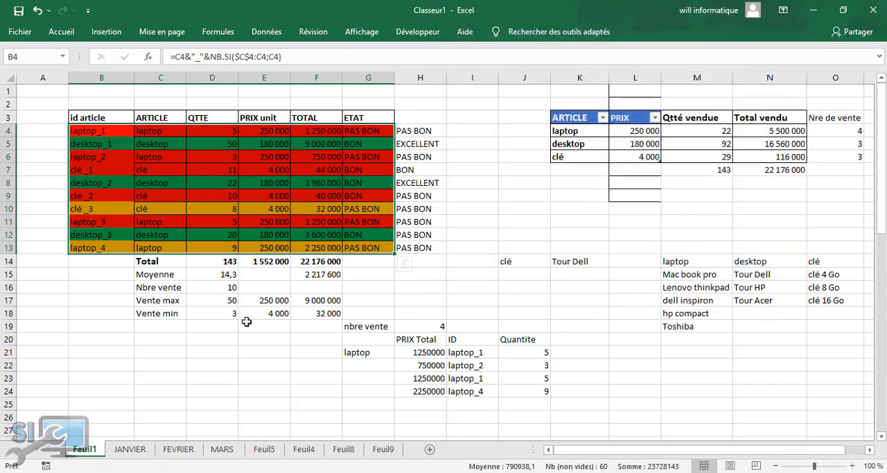
# Check the QTTE values of the rows against the colors applied by the rules
pyautogui.click(220, 244)
pyautogui.click(230, 364)
pyautogui.click(233, 256)
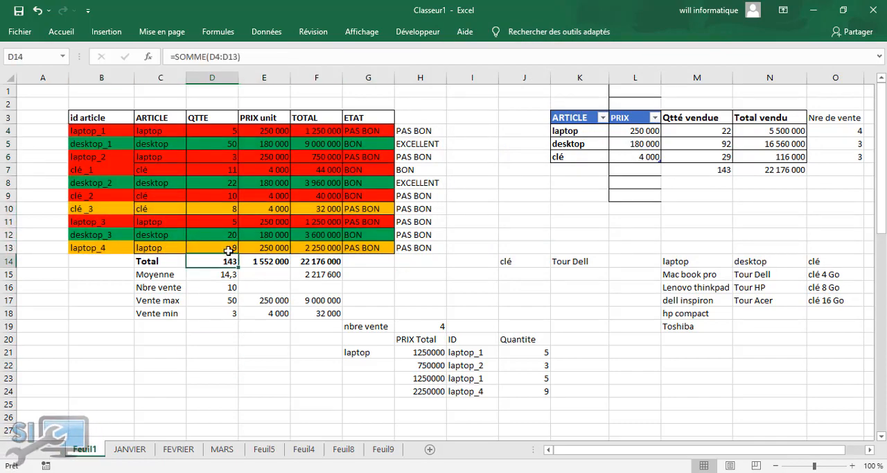
pyautogui.click(220, 210)
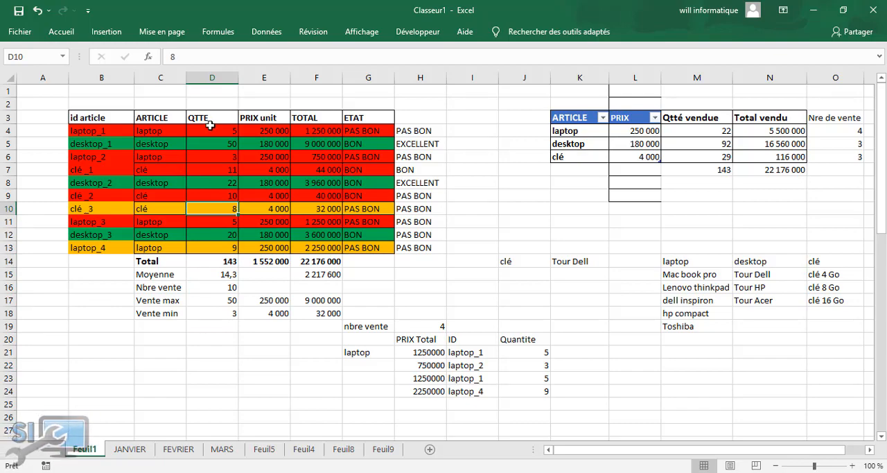
pyautogui.click(217, 130)
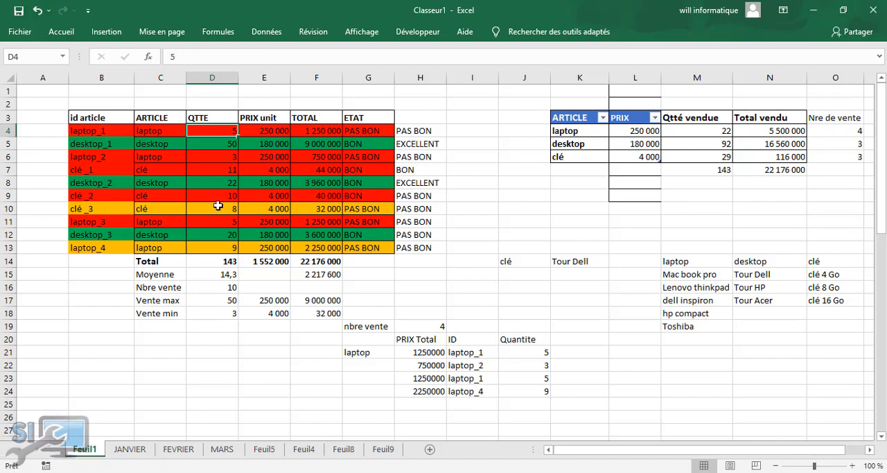
# Test the row coloring by setting the clé _1 quantity in D7 to 7, followed by 15
pyautogui.click(227, 169)
pyautogui.write('7')
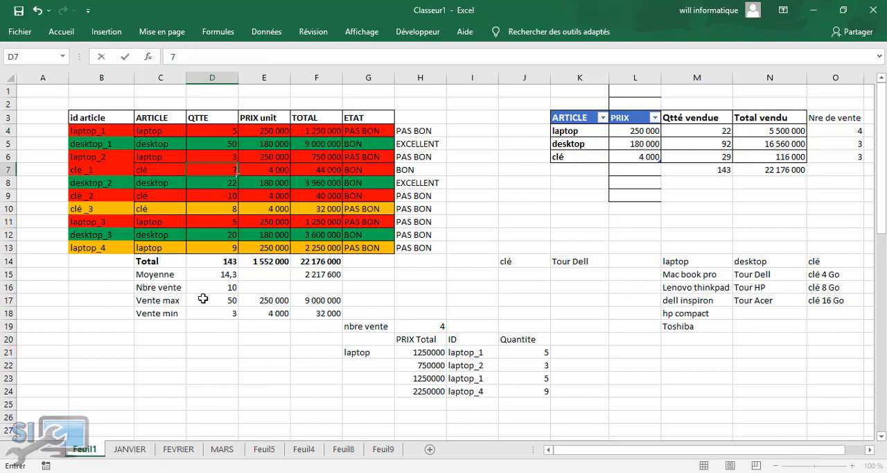
pyautogui.click(215, 379)
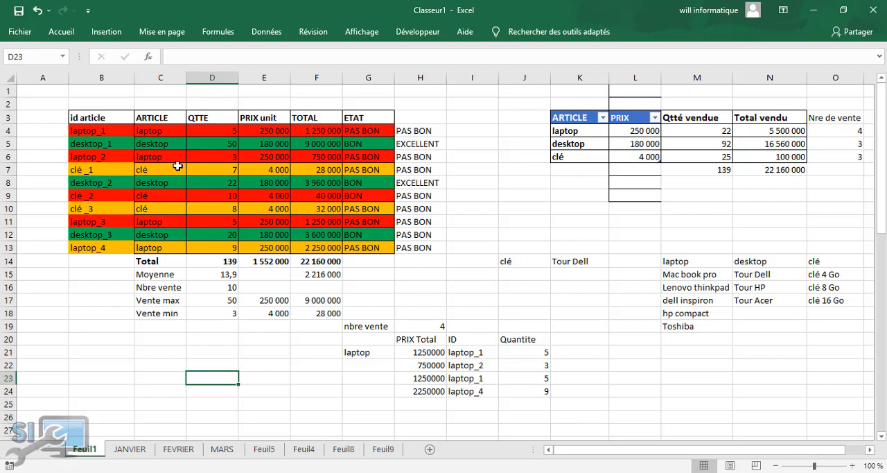
pyautogui.click(210, 173)
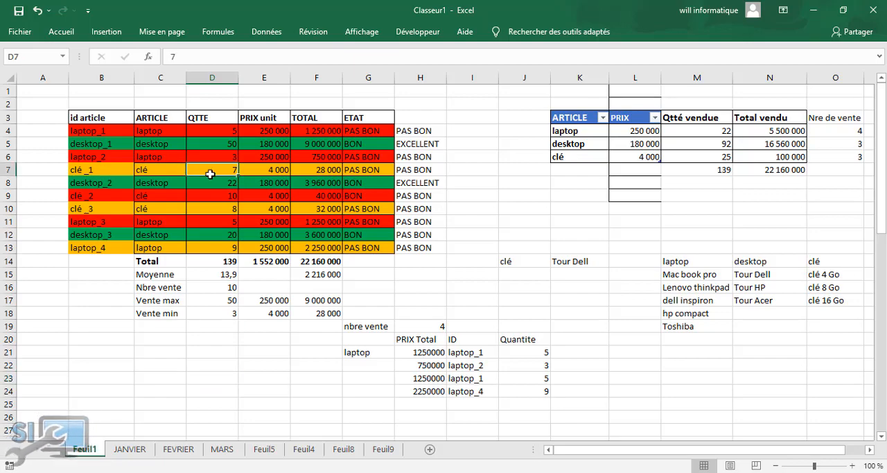
pyautogui.write('15')
pyautogui.click(240, 352)
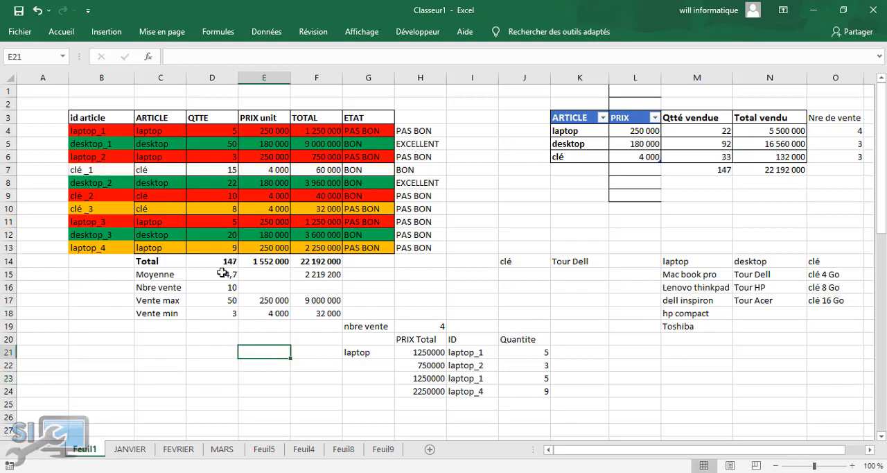
# Set the clé _1 quantity in D7 to 16
pyautogui.click(212, 173)
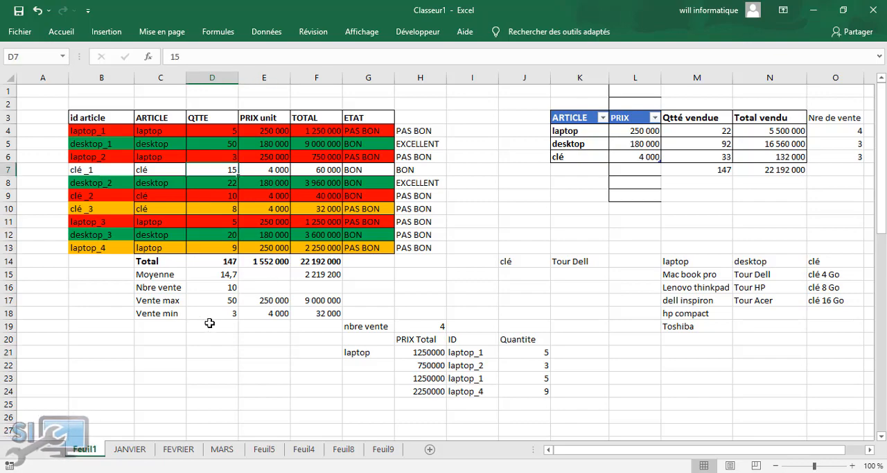
pyautogui.click(209, 323)
pyautogui.click(227, 185)
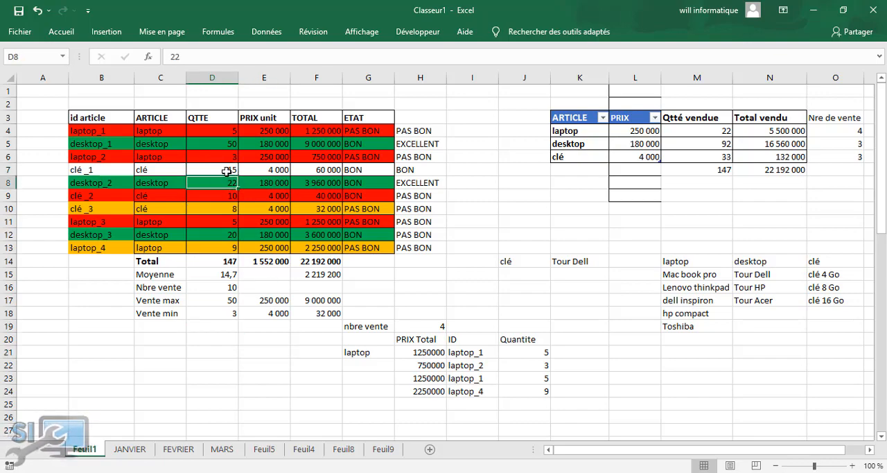
pyautogui.click(227, 172)
pyautogui.write('16')
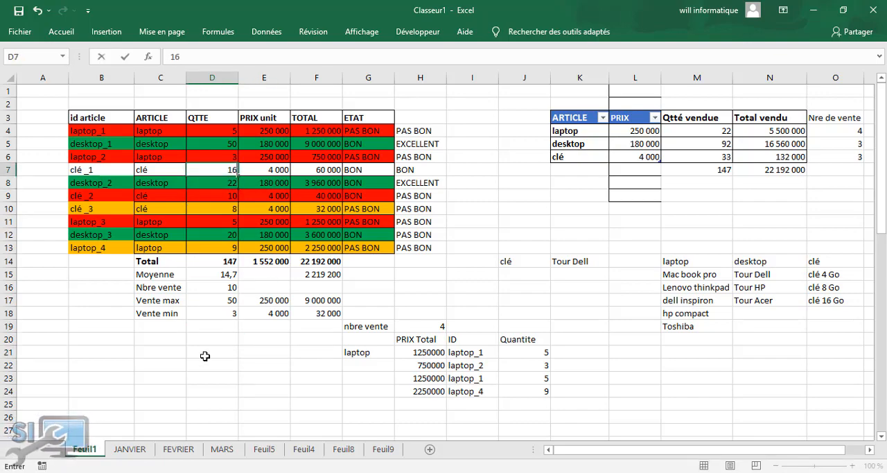
pyautogui.click(205, 355)
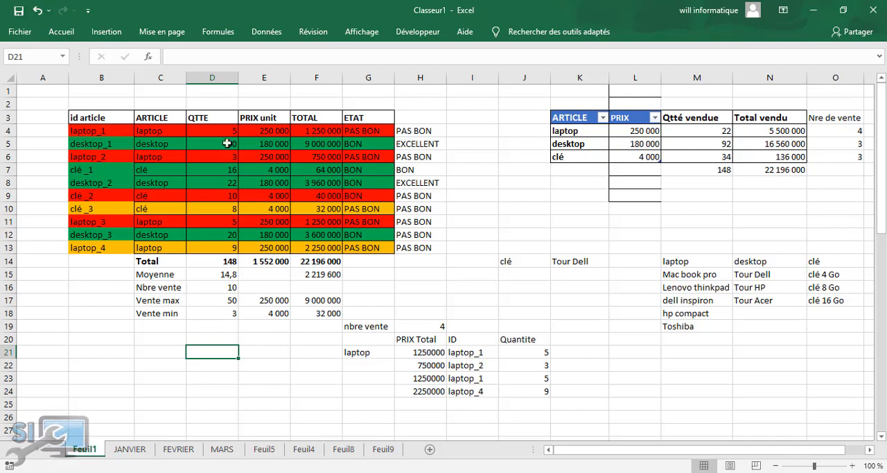
pyautogui.click(319, 352)
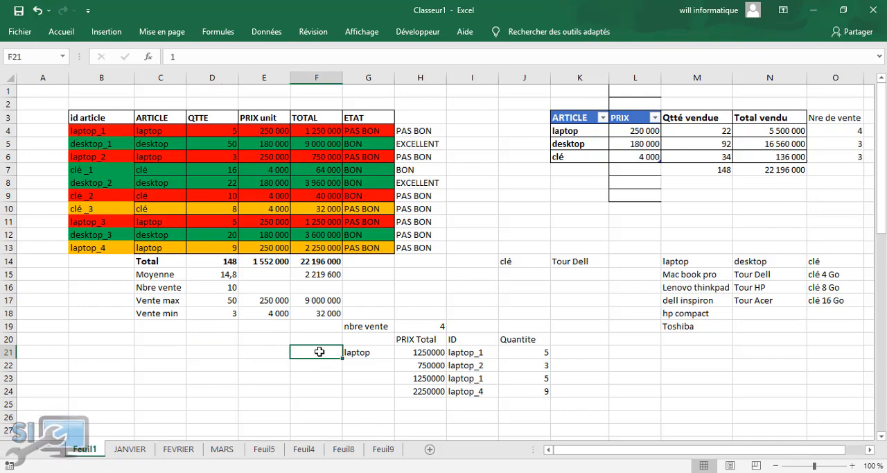
pyautogui.click(173, 349)
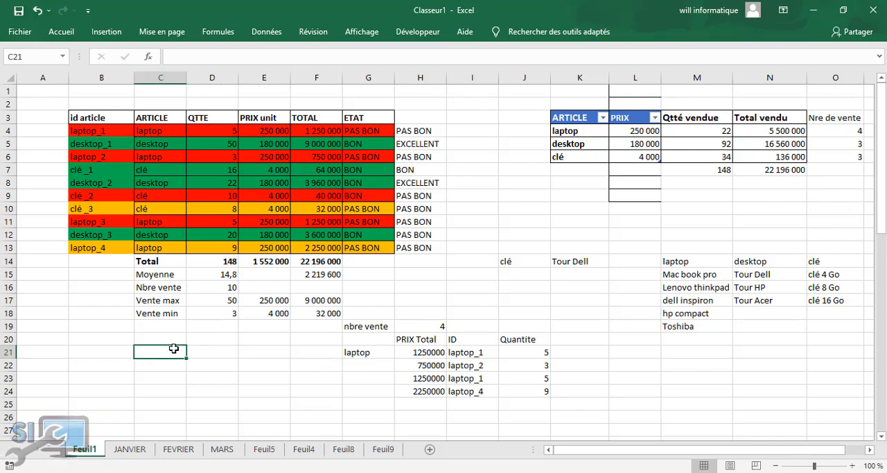